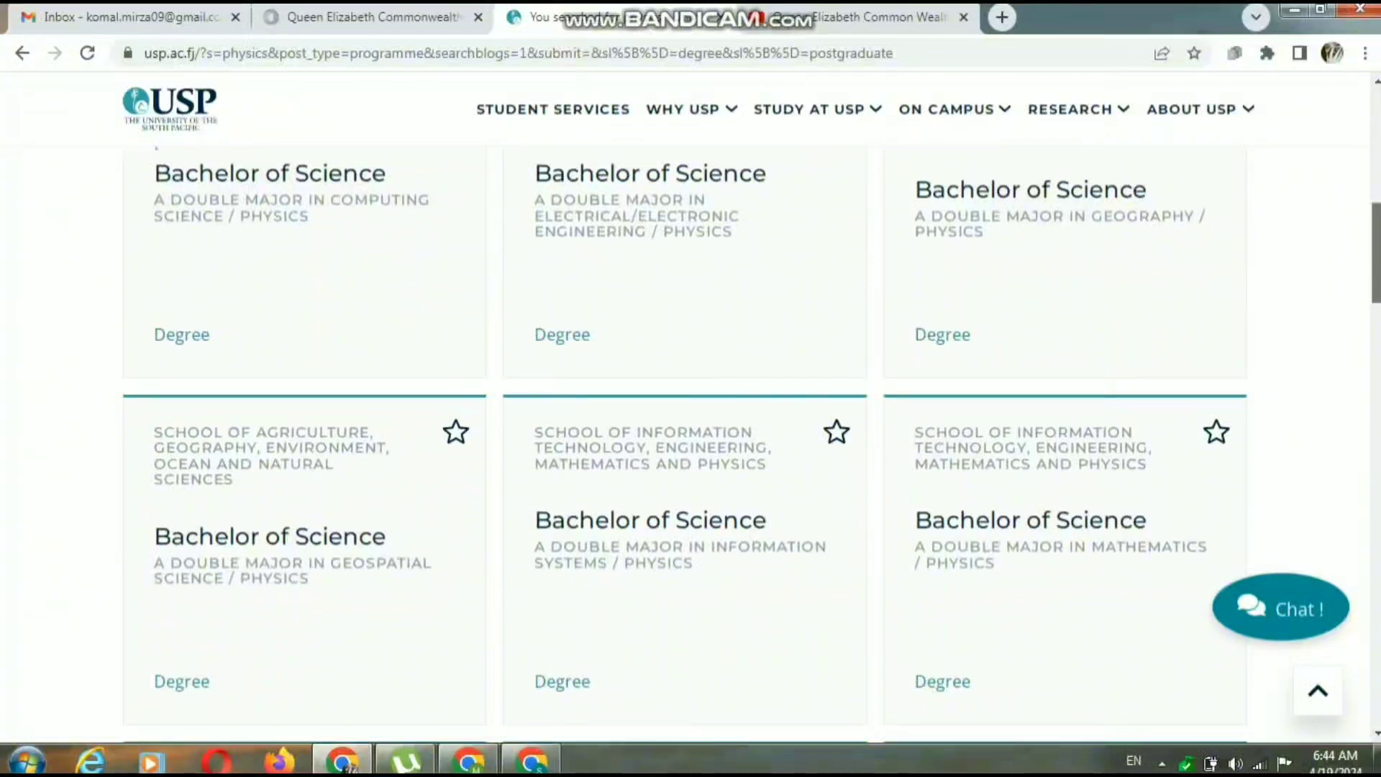
Step: Open the Master of Science in Physics details, review its Programme Requirements, and return to the QECS page
{"action": "scroll", "coordinate": [691, 431], "scroll_direction": "down", "scroll_amount": 2}
{"action": "scroll", "coordinate": [691, 431], "scroll_direction": "down", "scroll_amount": 4}
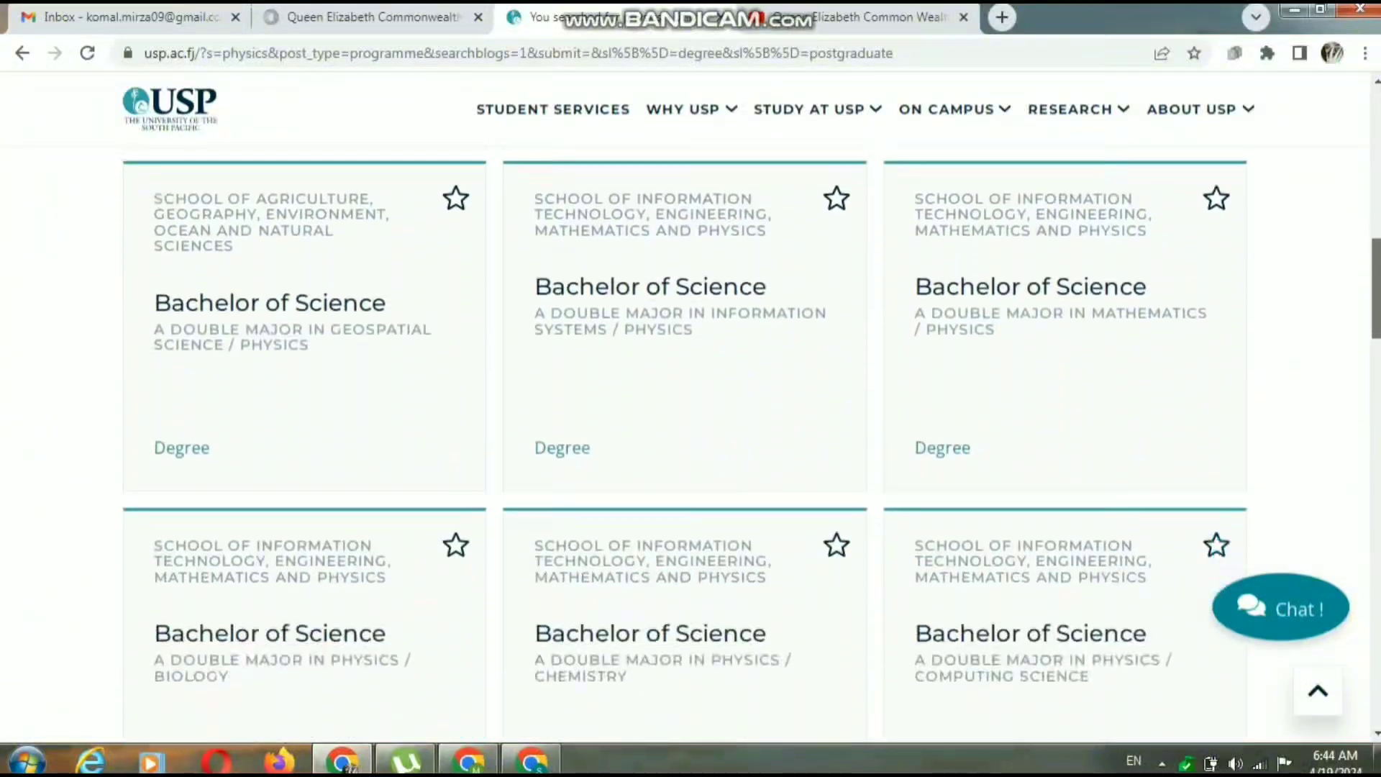
{"action": "scroll", "coordinate": [691, 431], "scroll_direction": "up", "scroll_amount": 10}
{"action": "scroll", "coordinate": [302, 359], "scroll_direction": "up", "scroll_amount": 6}
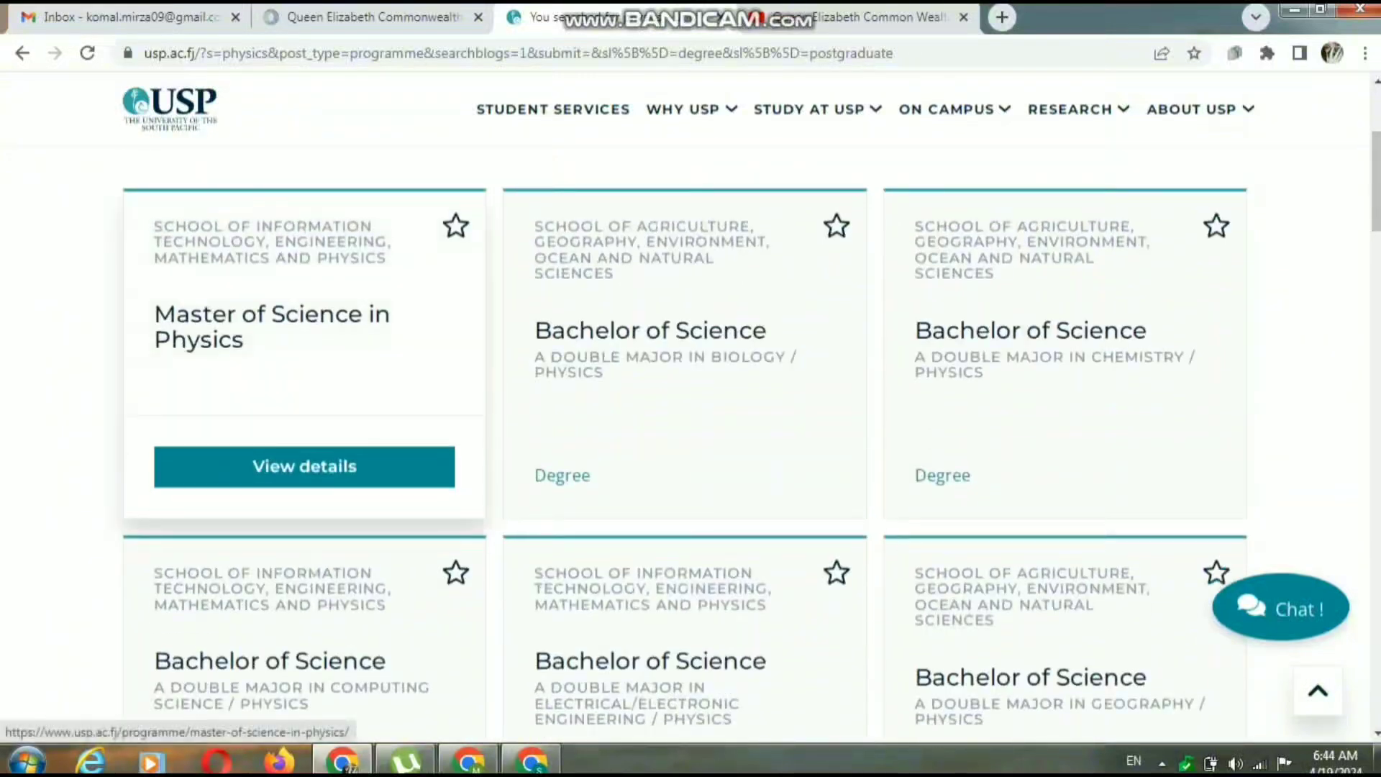
{"action": "left_click", "coordinate": [304, 471]}
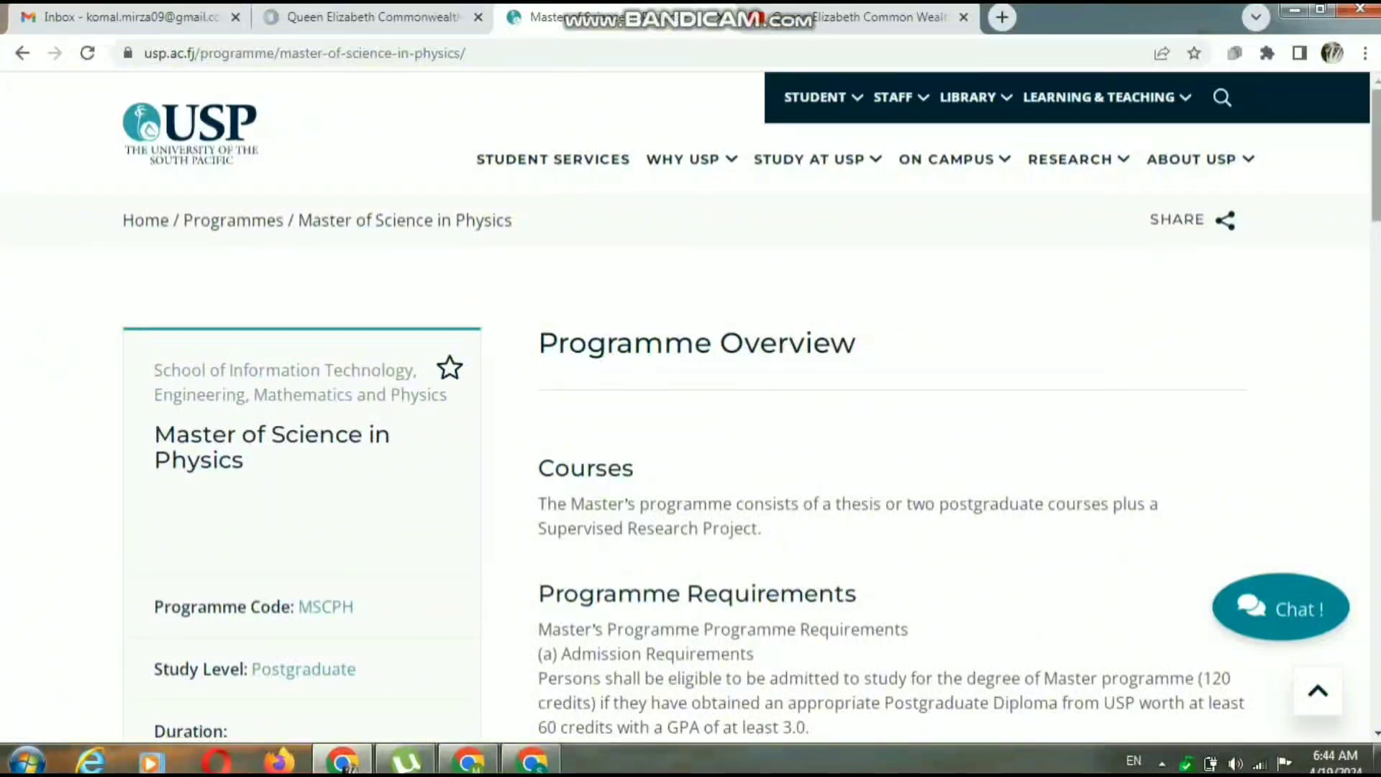
{"action": "scroll", "coordinate": [691, 432], "scroll_direction": "down", "scroll_amount": 3}
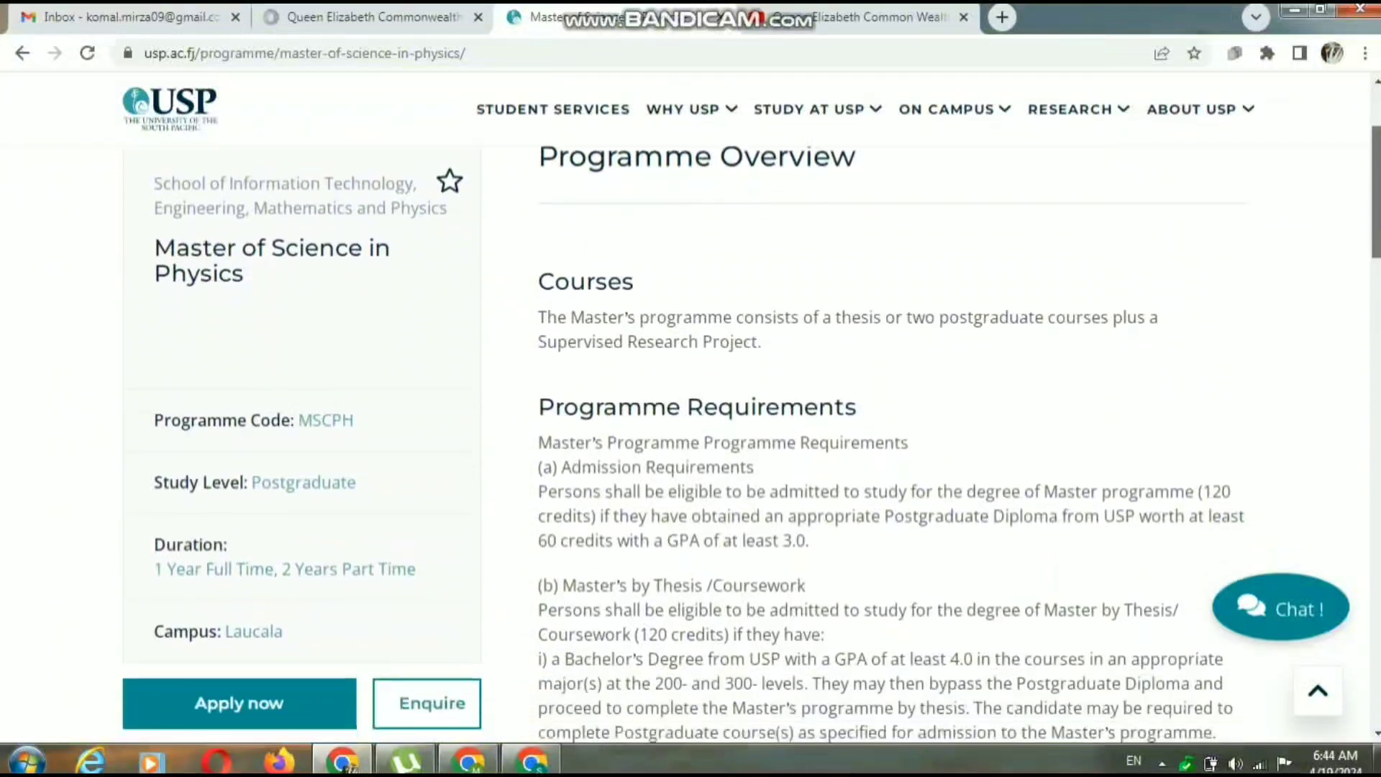
{"action": "scroll", "coordinate": [691, 432], "scroll_direction": "down", "scroll_amount": 3}
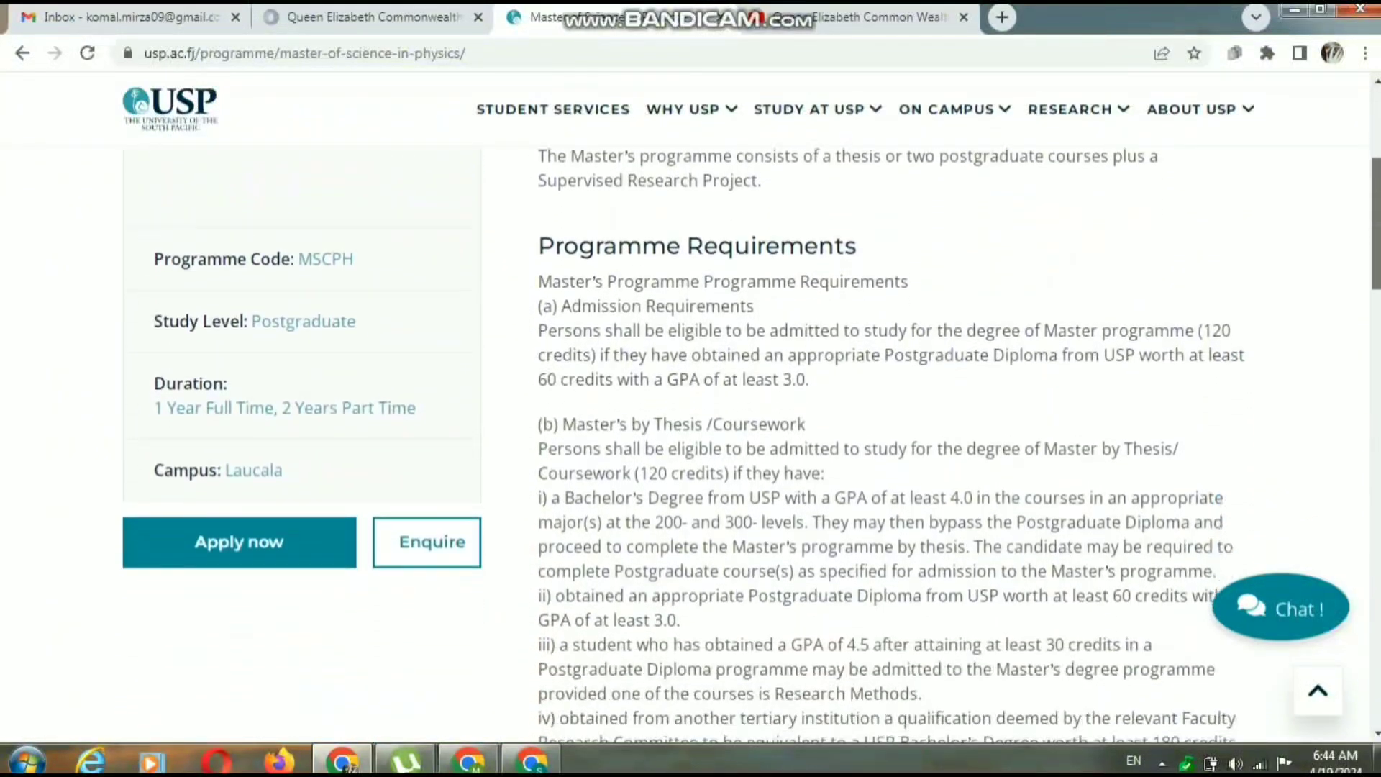
{"action": "scroll", "coordinate": [892, 431], "scroll_direction": "down", "scroll_amount": 1}
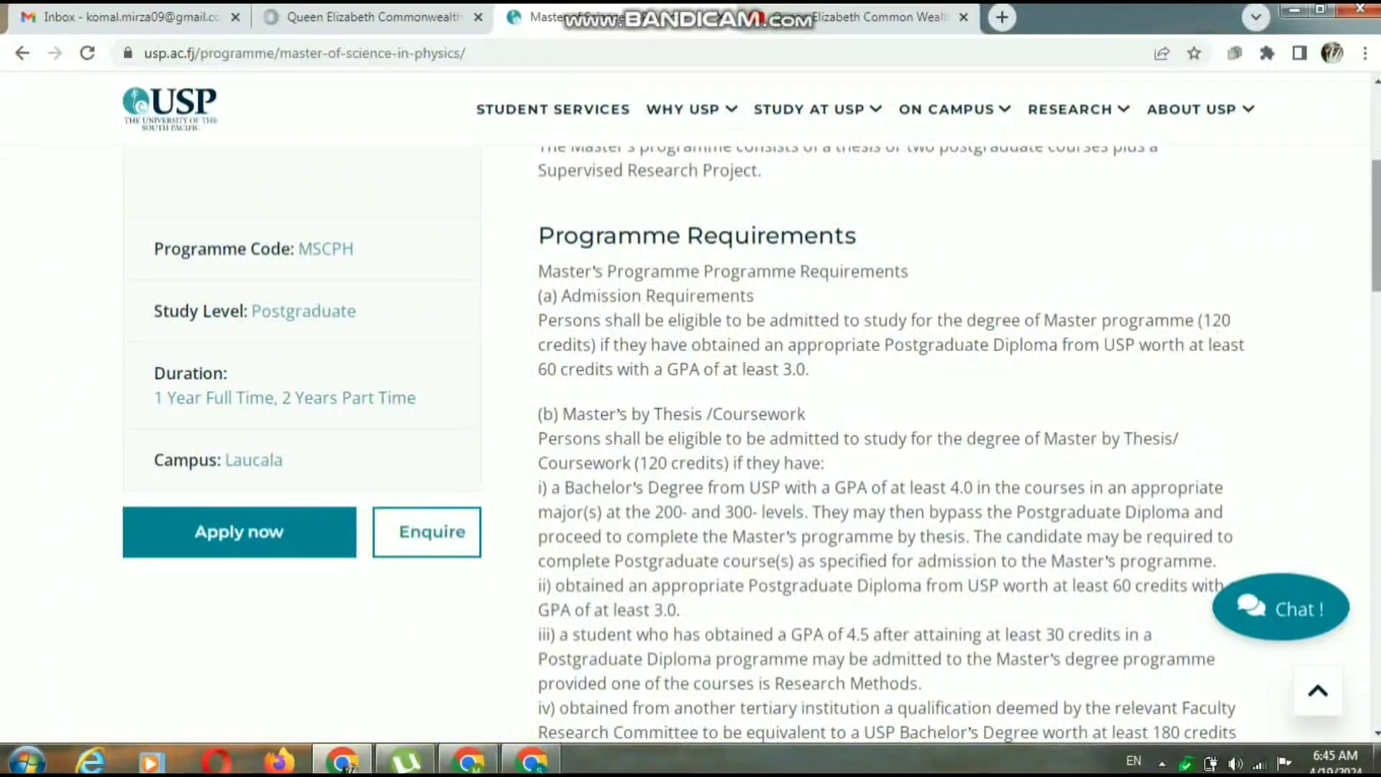
{"action": "left_click", "coordinate": [371, 16]}
Step: Close the USP programme page and follow The University of the South Pacific's Apply for QECS link
{"action": "left_click", "coordinate": [721, 17]}
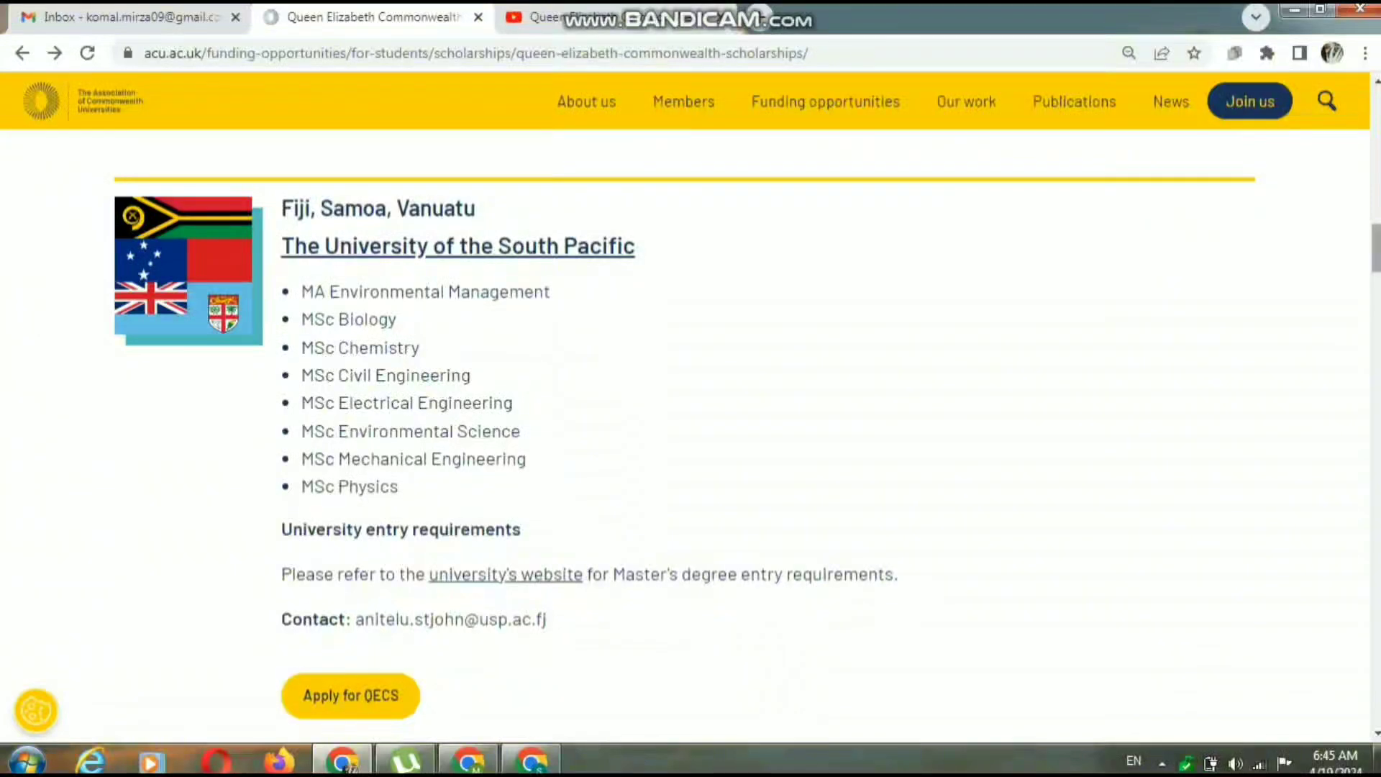
{"action": "scroll", "coordinate": [350, 594], "scroll_direction": "down", "scroll_amount": 1}
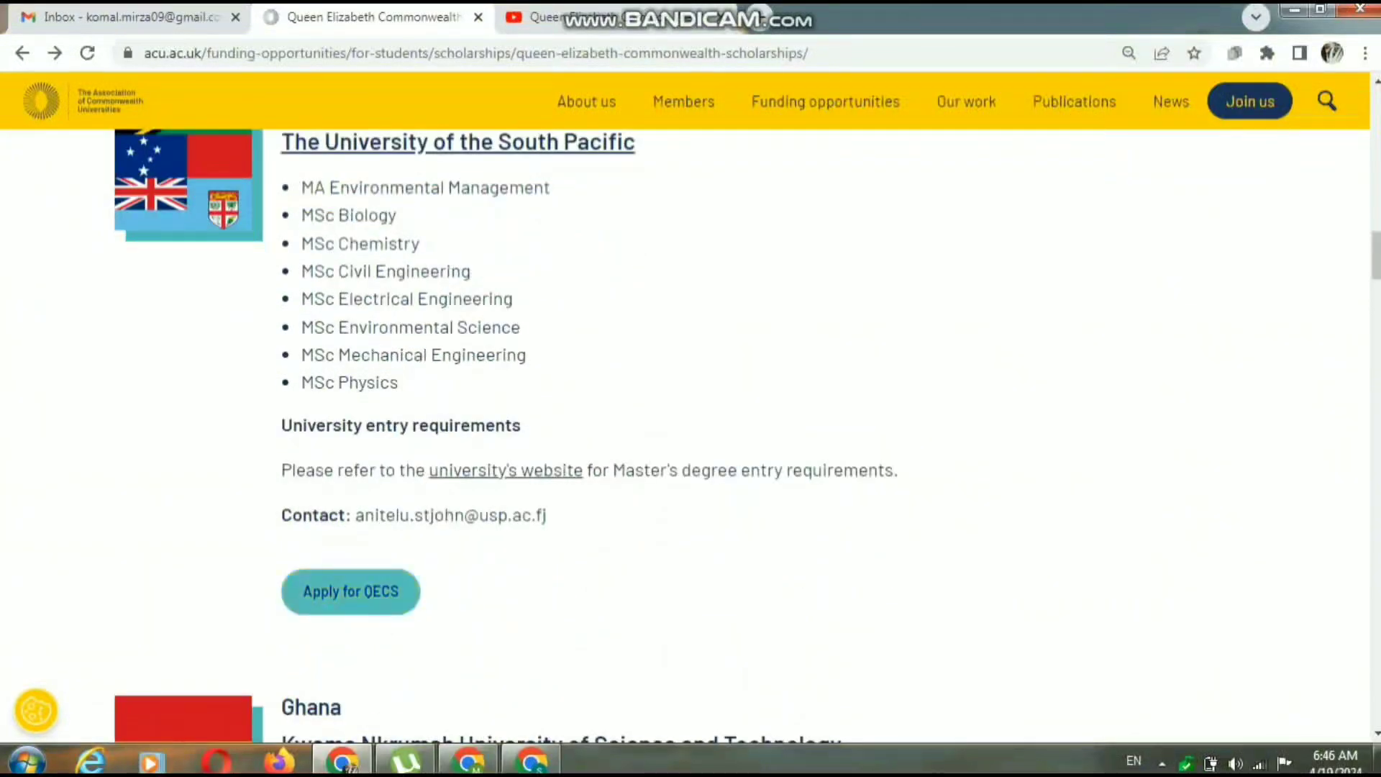
{"action": "left_click", "coordinate": [350, 591]}
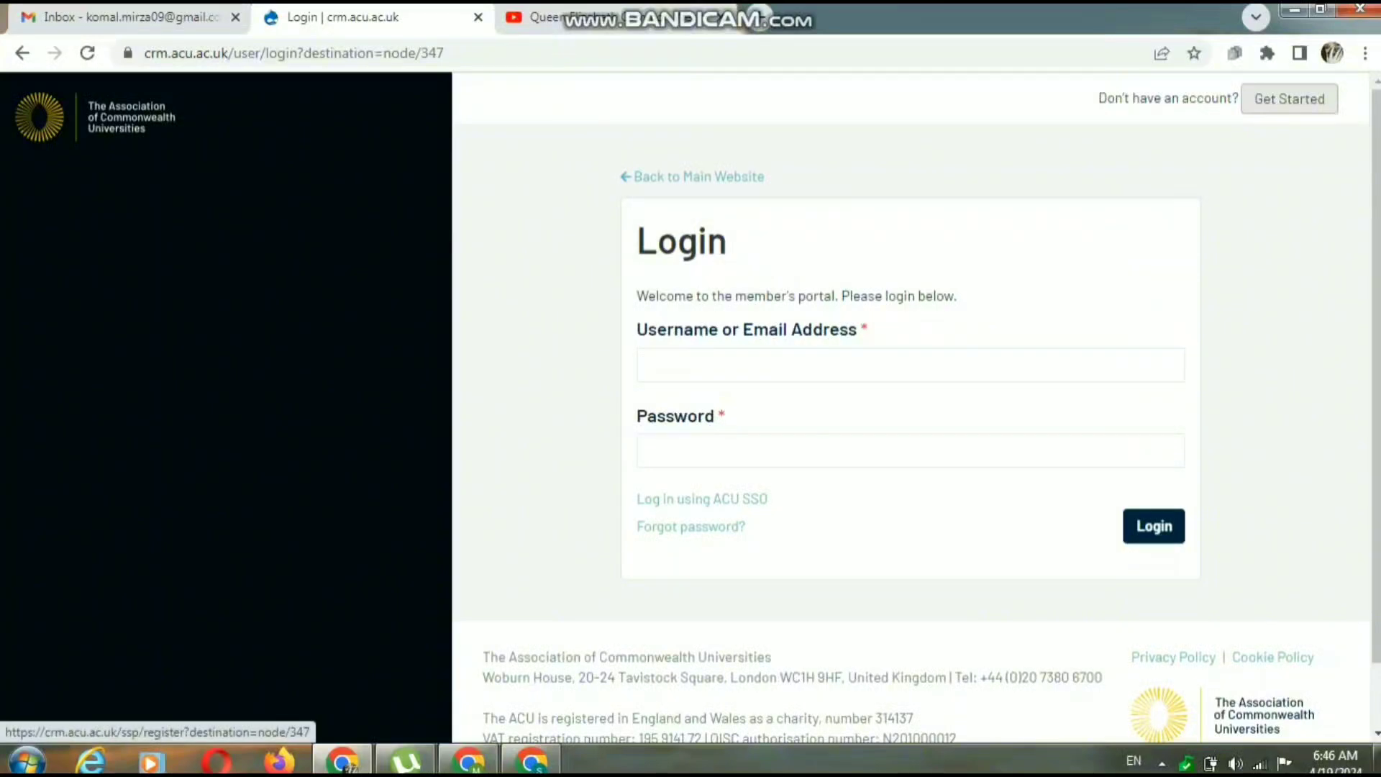
Step: Open the new-account registration form and enter the applicant's first name, last name and e-mail address
{"action": "left_click", "coordinate": [1289, 99]}
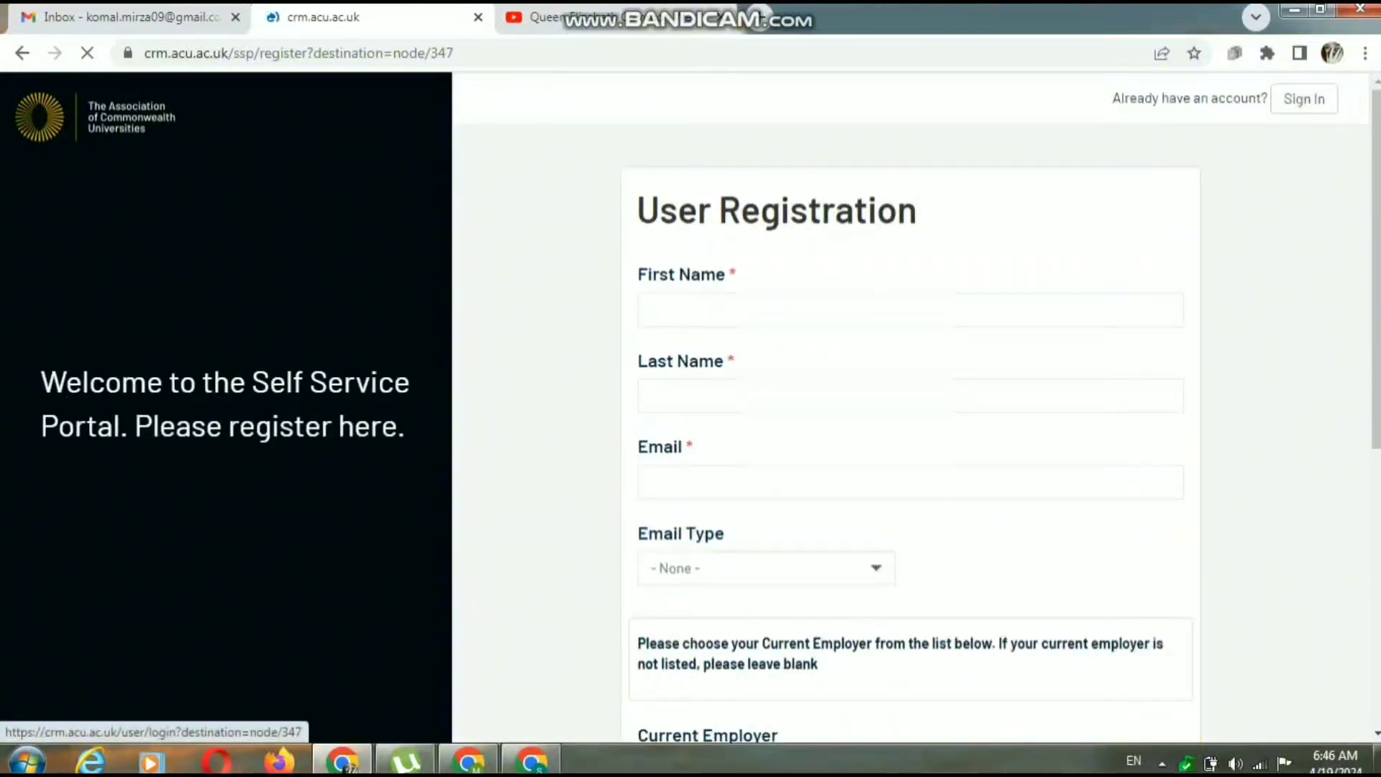
{"action": "left_click", "coordinate": [652, 309]}
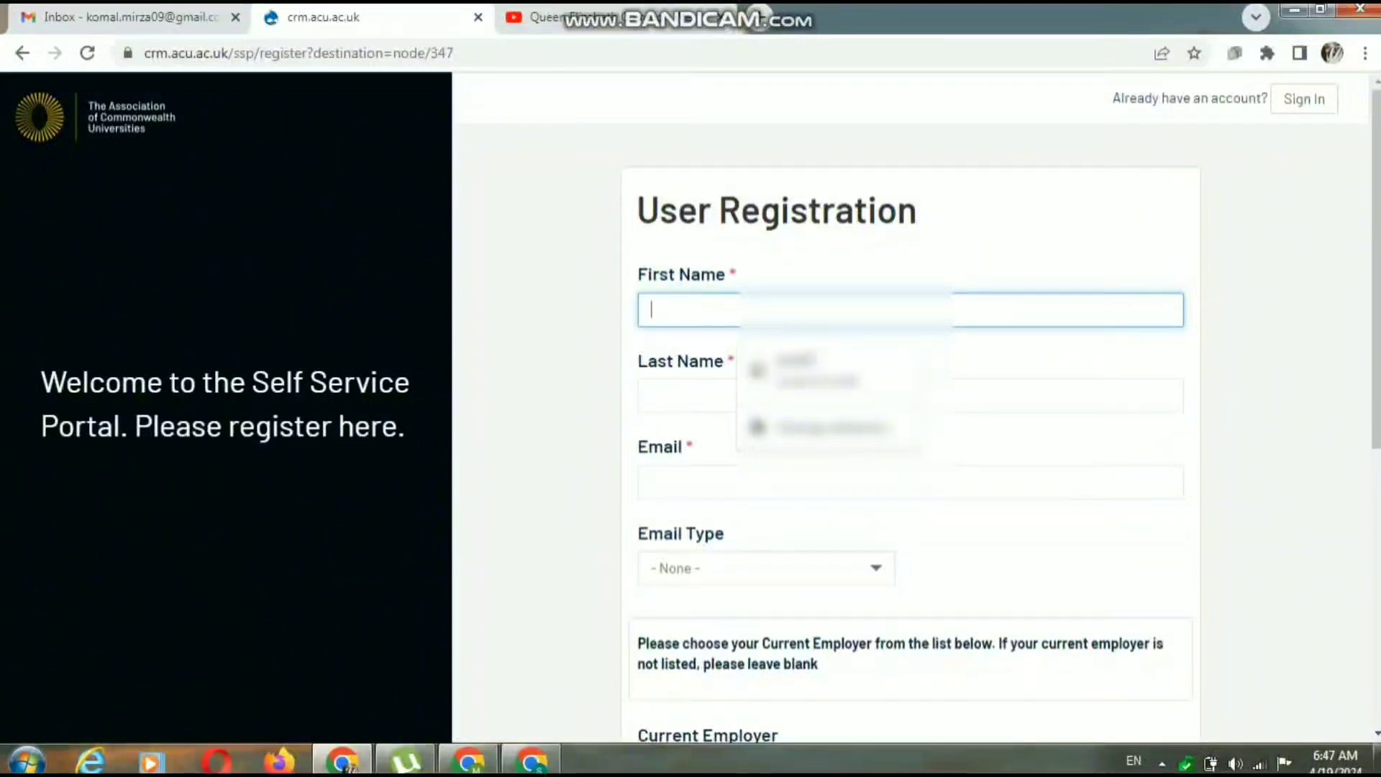
{"action": "key", "text": "Escape"}
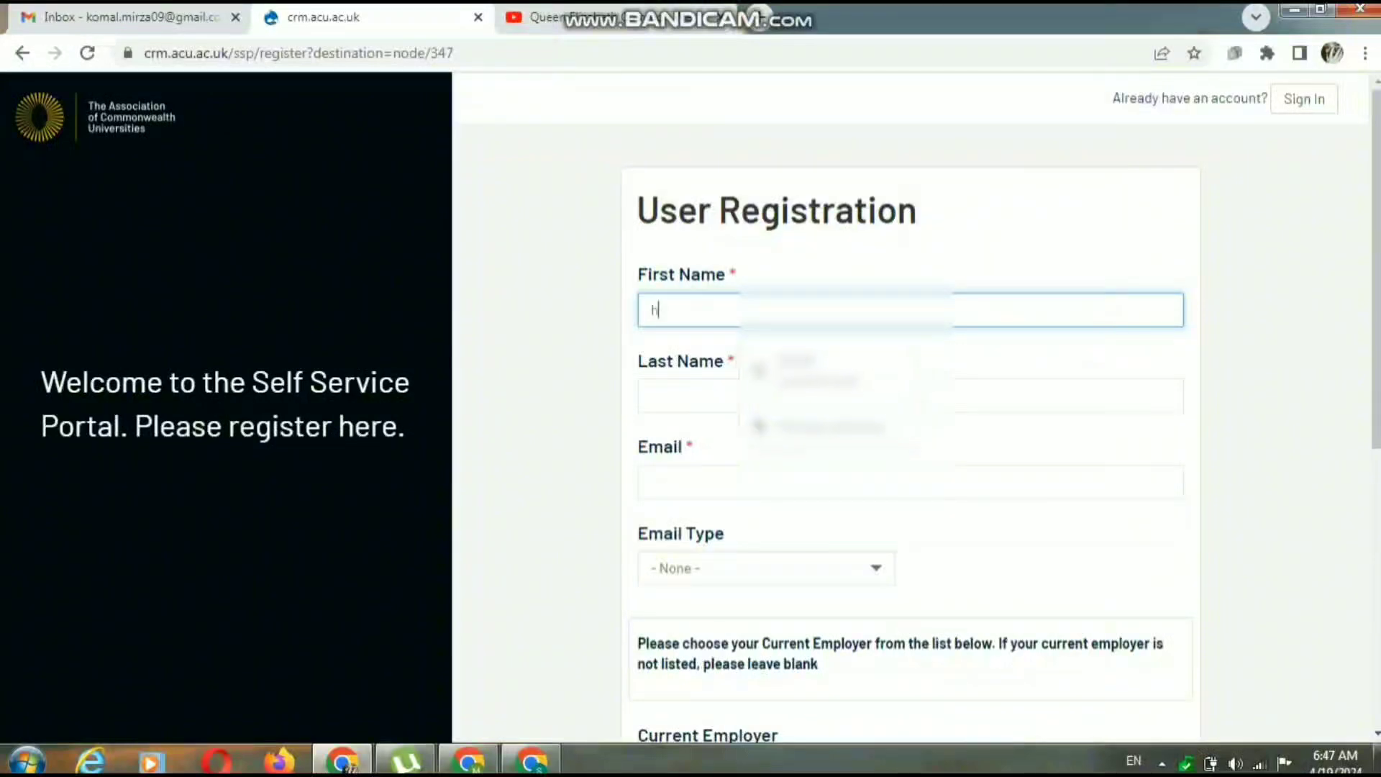
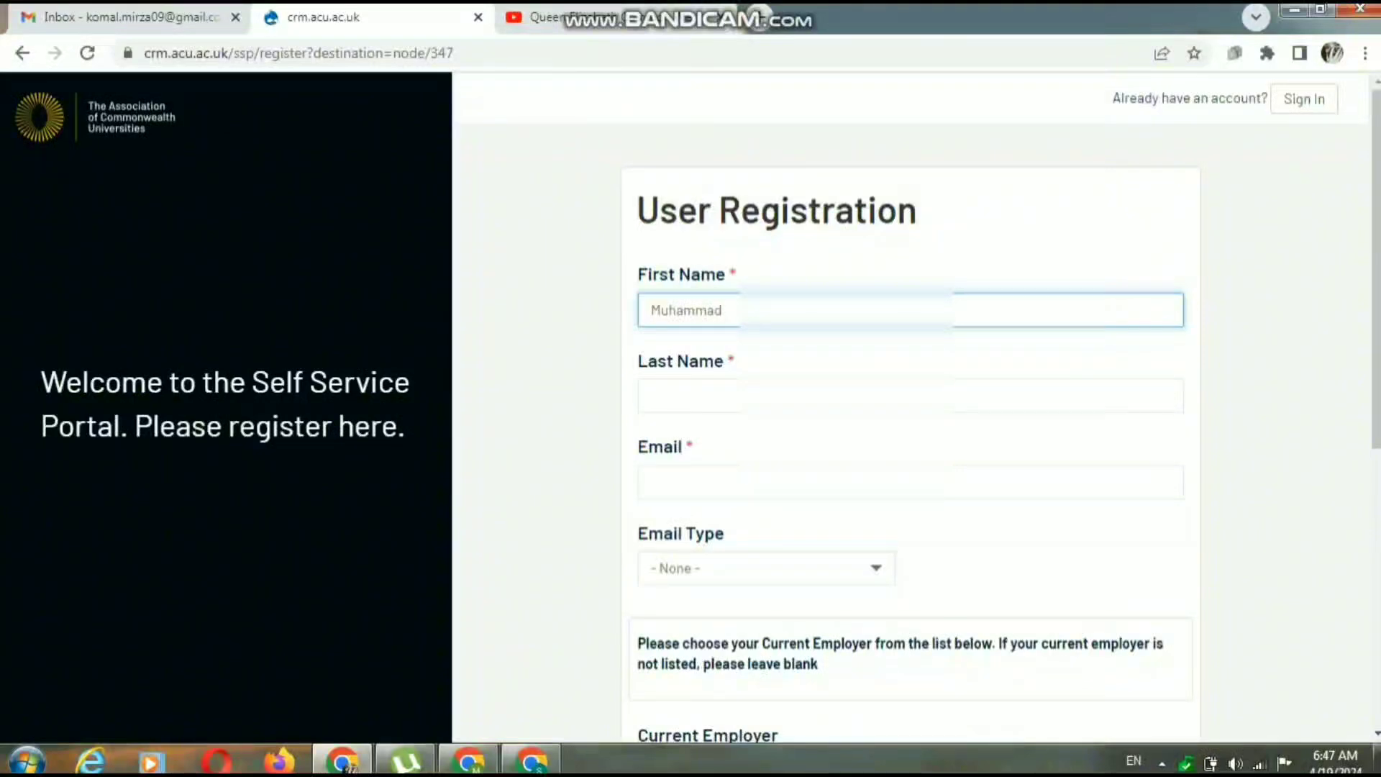
{"action": "key", "text": "Tab"}
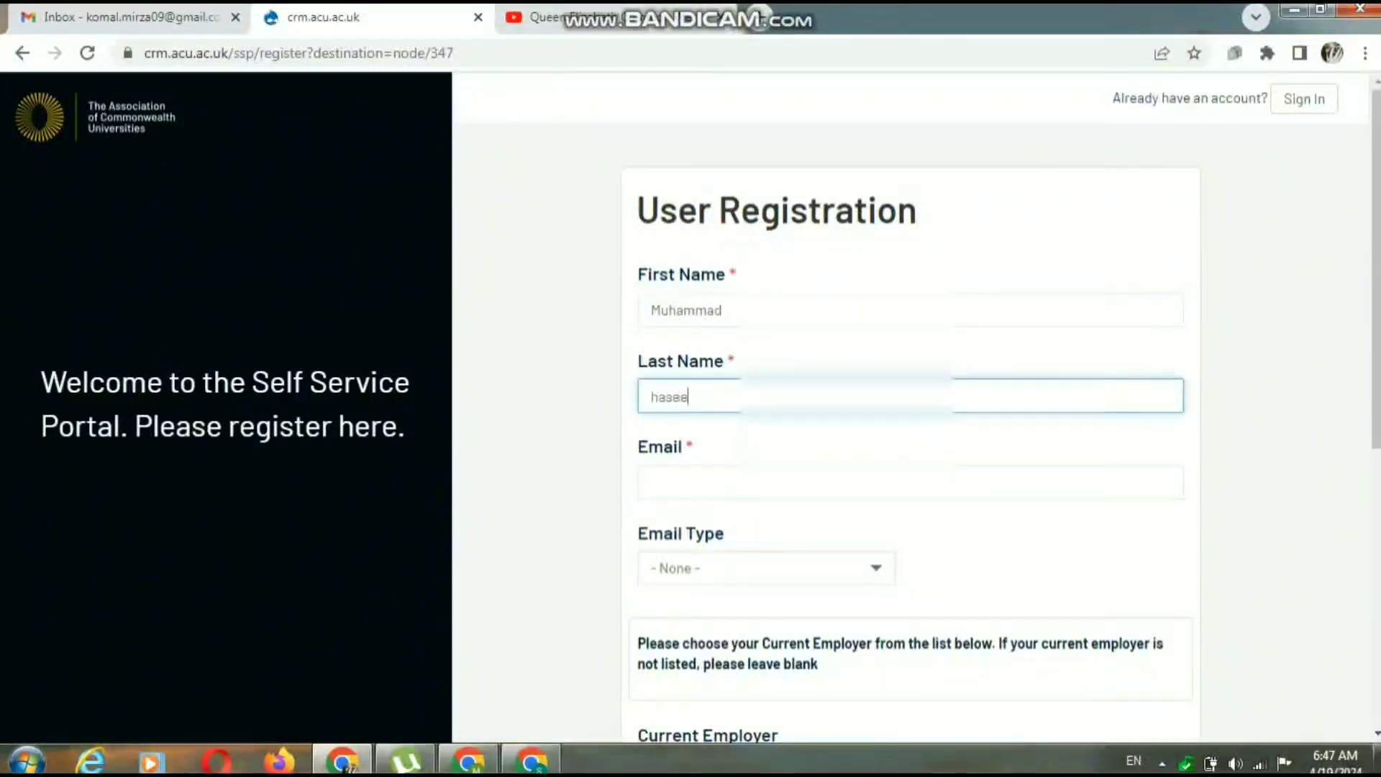
{"action": "left_click", "coordinate": [910, 482]}
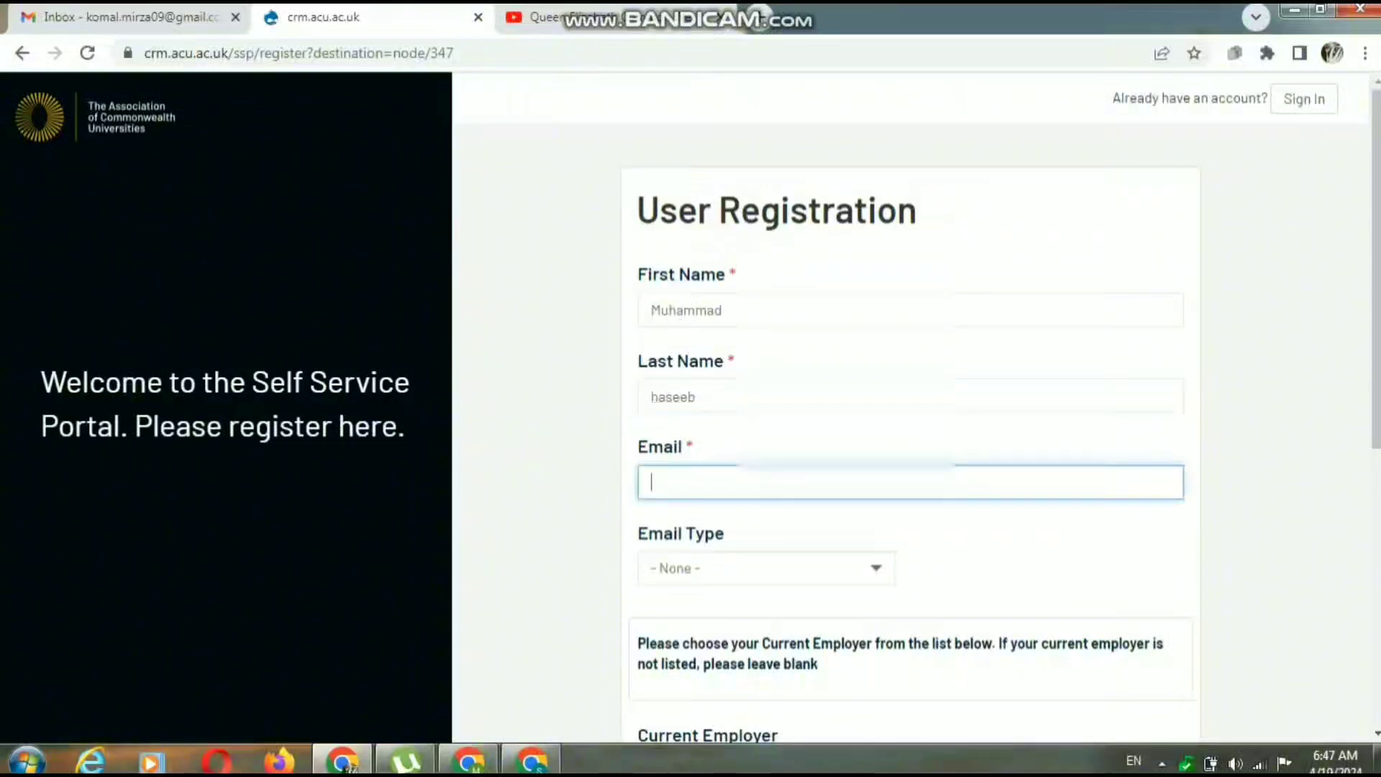
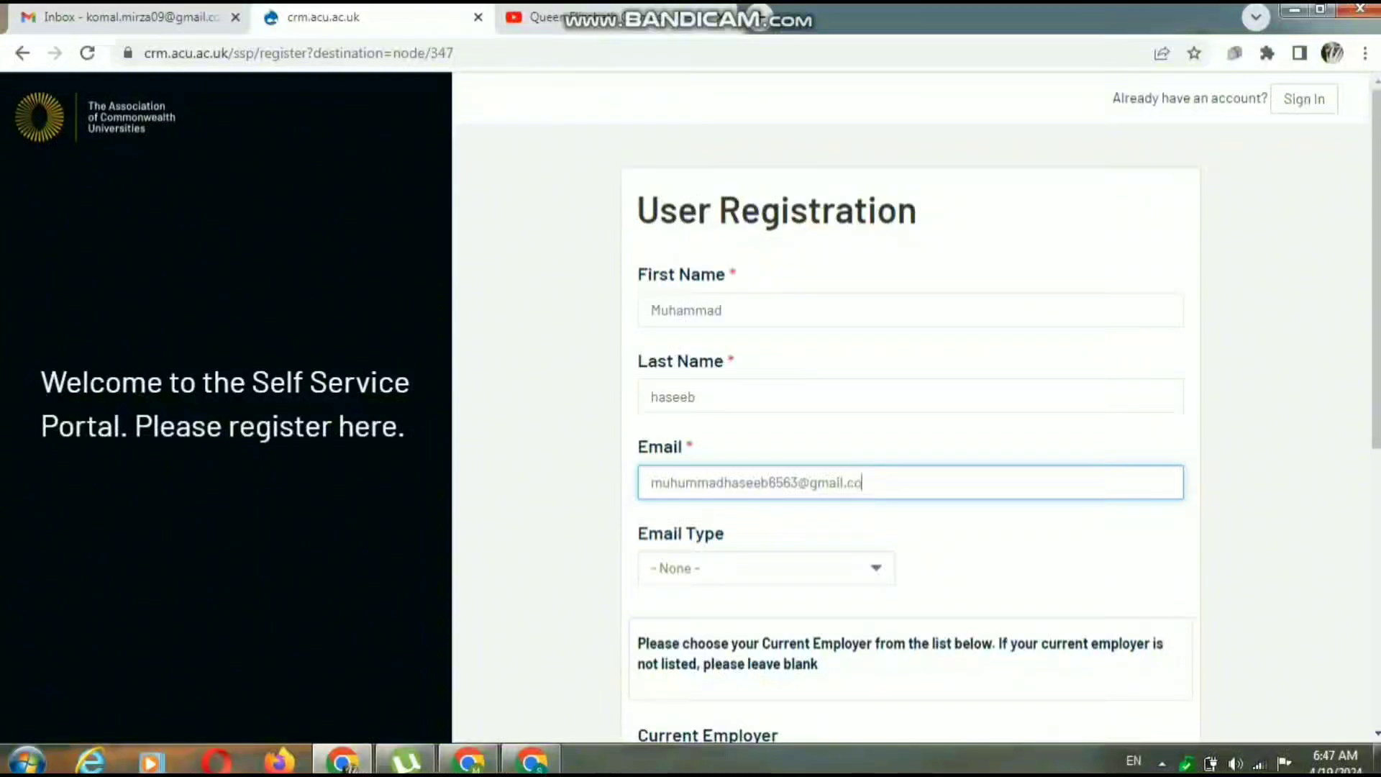
Step: Set the Email Type dropdown to Home
{"action": "key", "text": "Tab"}
{"action": "key", "text": "alt+Down"}
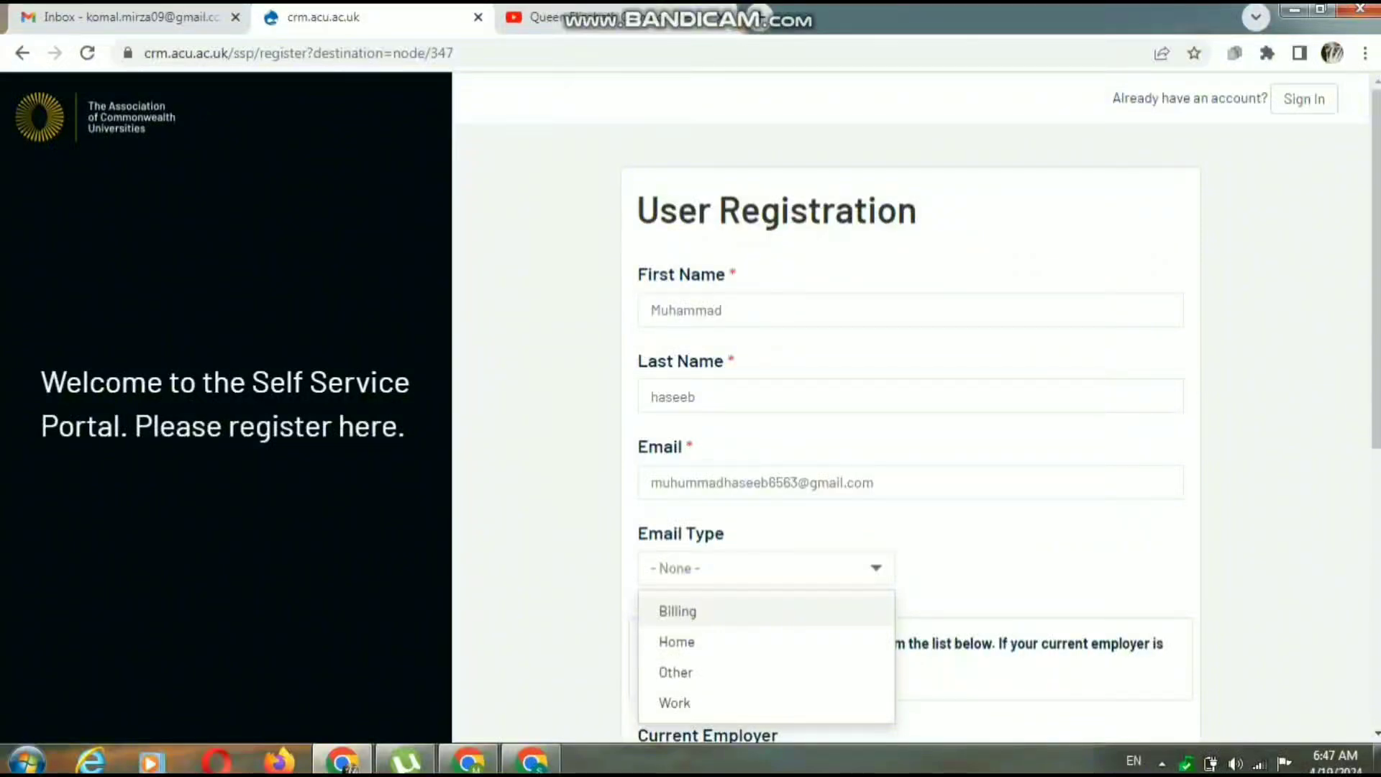
{"action": "key", "text": "Down"}
{"action": "key", "text": "Down"}
{"action": "key", "text": "Return"}
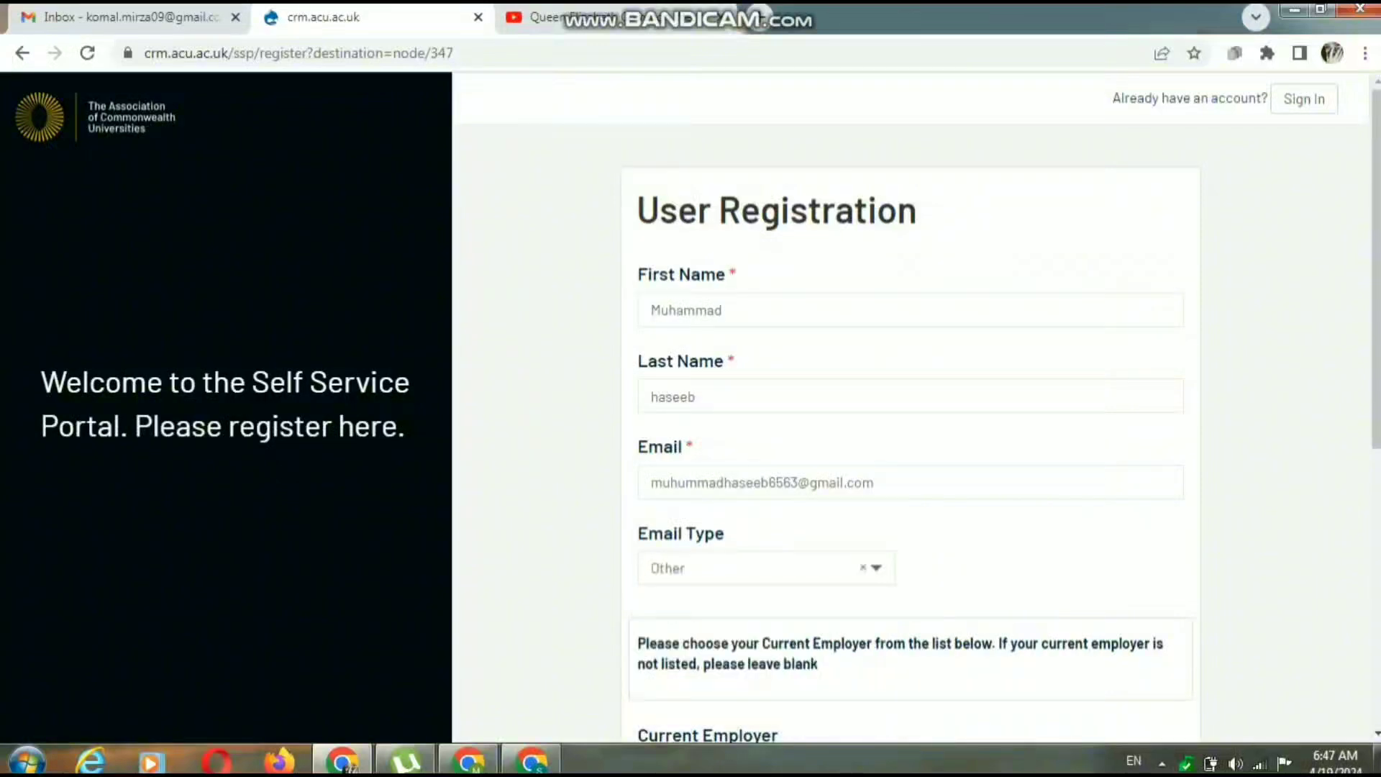
{"action": "key", "text": "Down"}
{"action": "key", "text": "Up"}
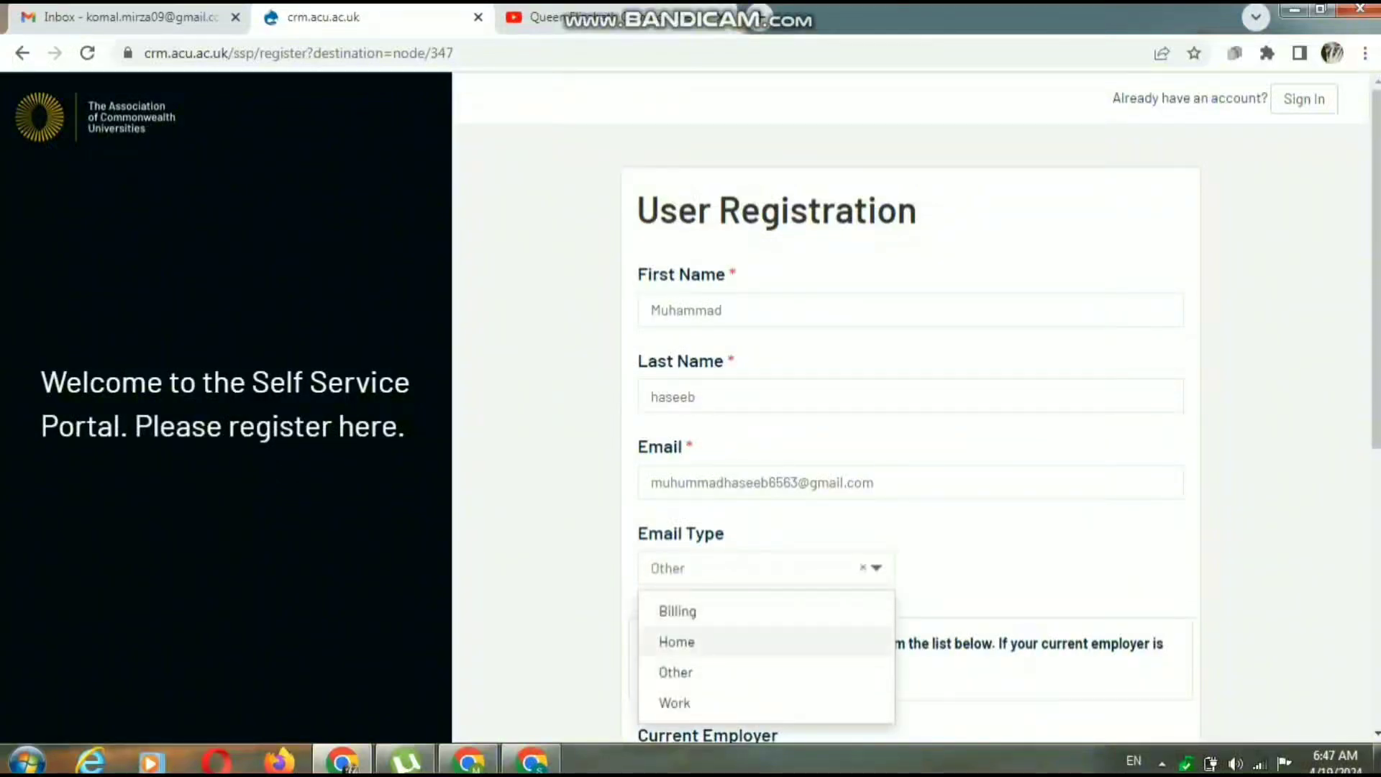
{"action": "key", "text": "Return"}
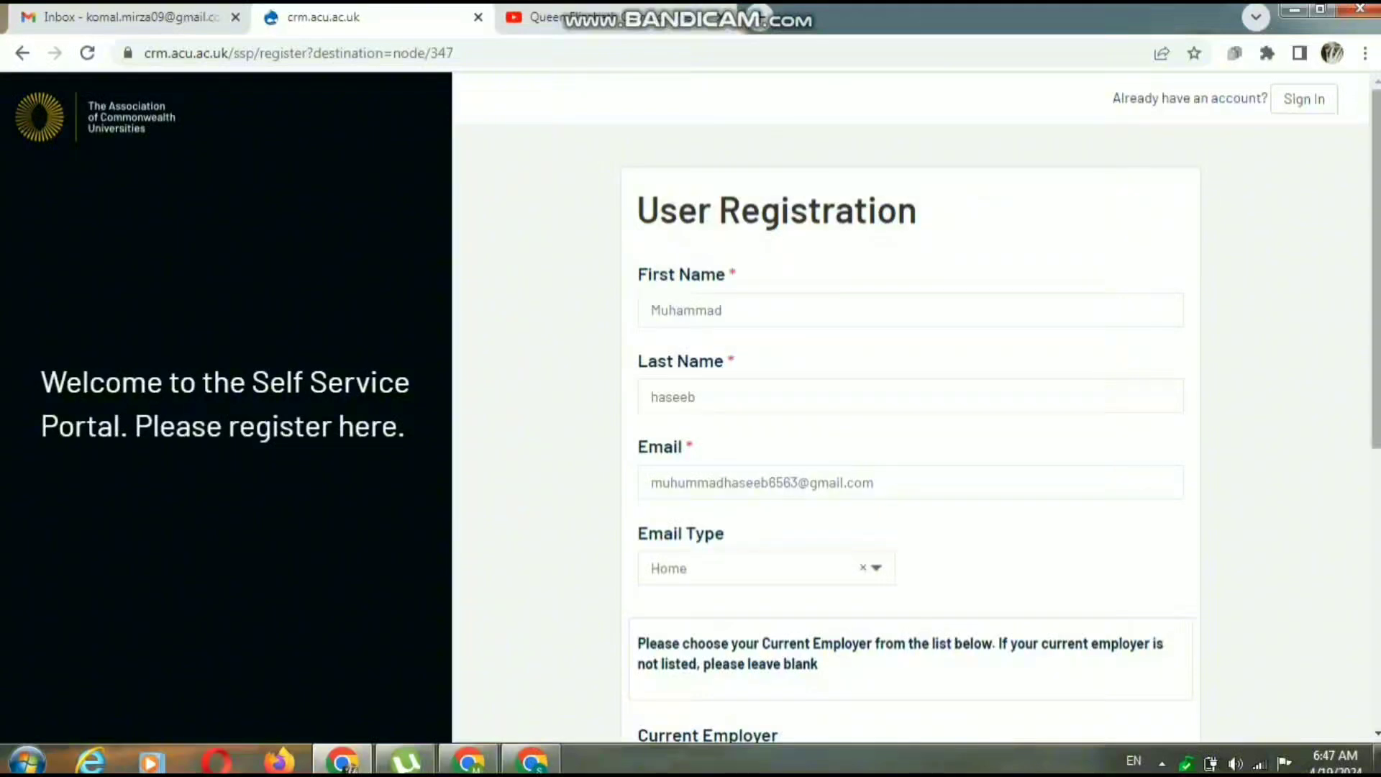
Step: Set the country to Pakistan and the region to Asia
{"action": "scroll", "coordinate": [911, 416], "scroll_direction": "down", "scroll_amount": 4}
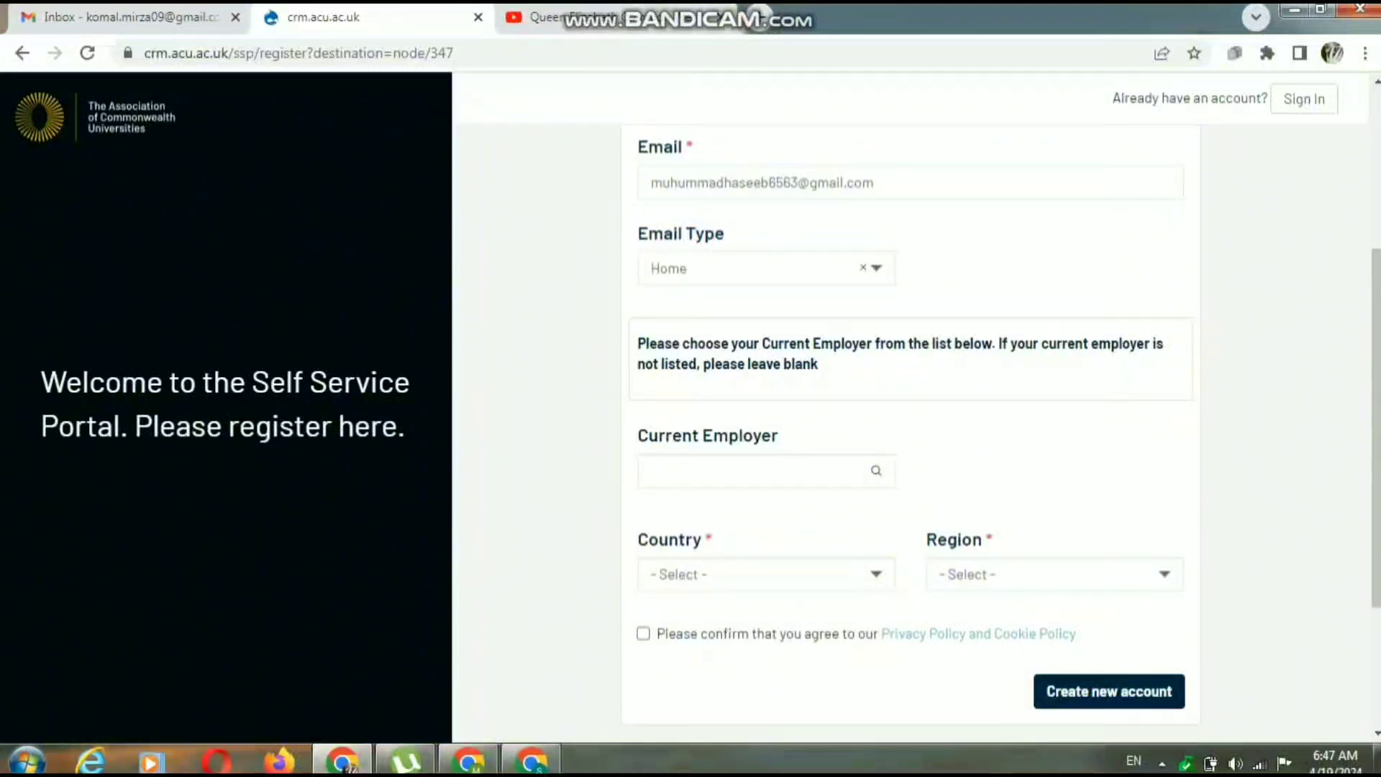
{"action": "left_click", "coordinate": [765, 574]}
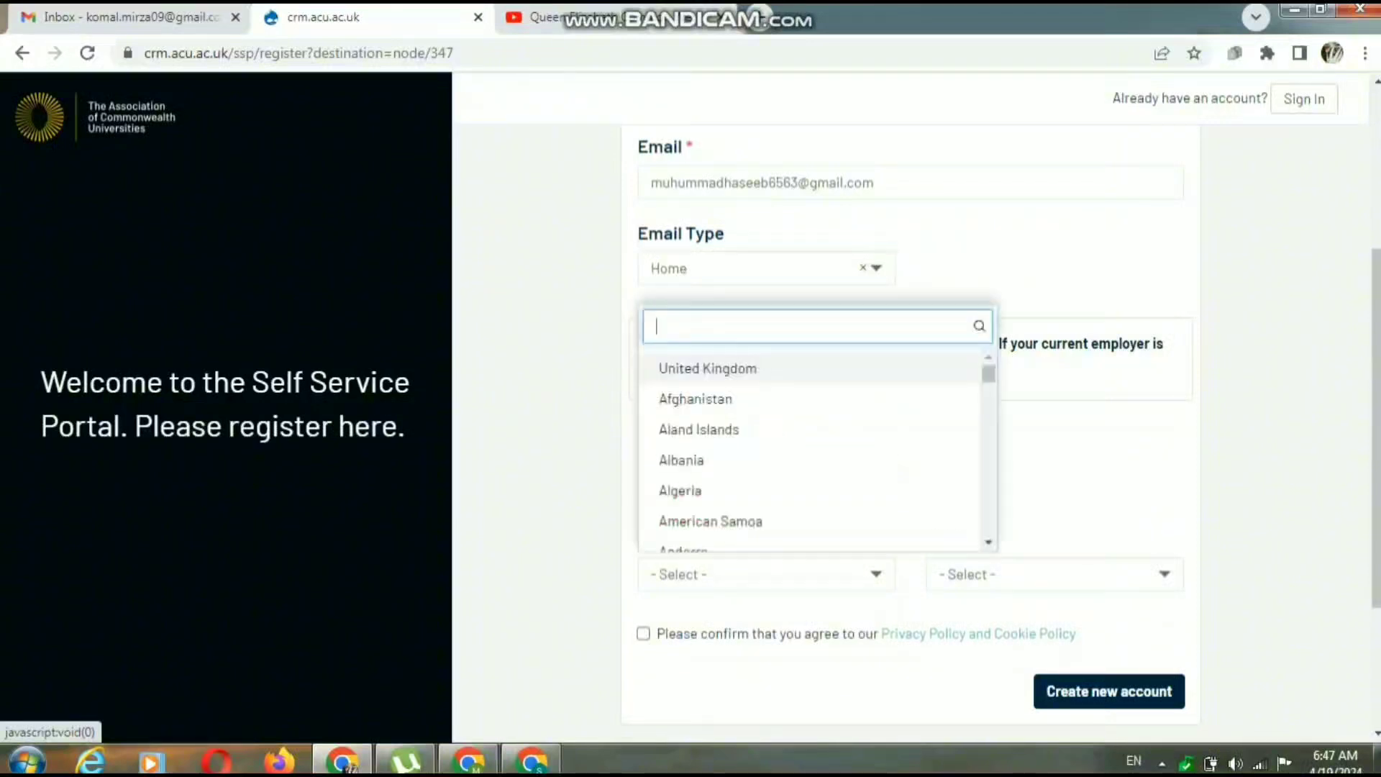
{"action": "type", "text": "pa"}
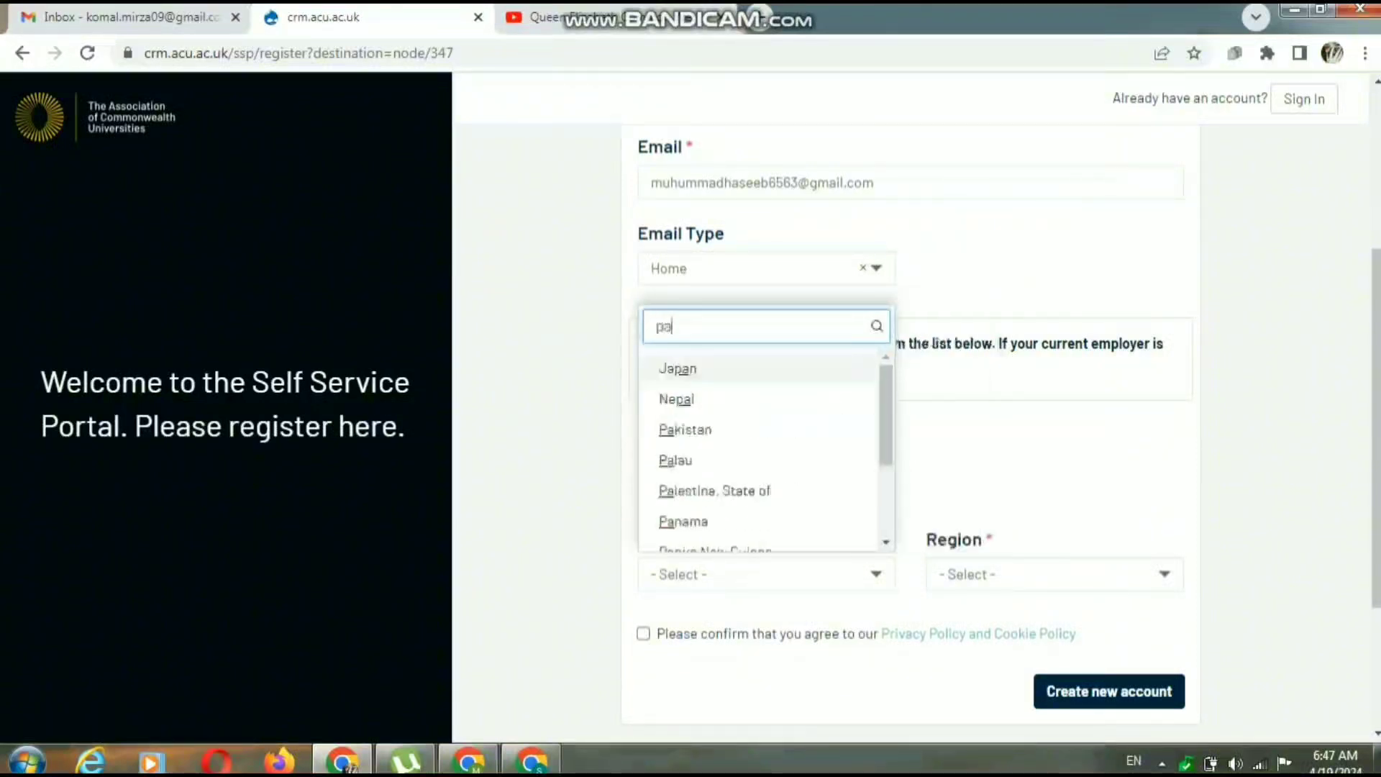
{"action": "key", "text": "Down"}
{"action": "key", "text": "Down"}
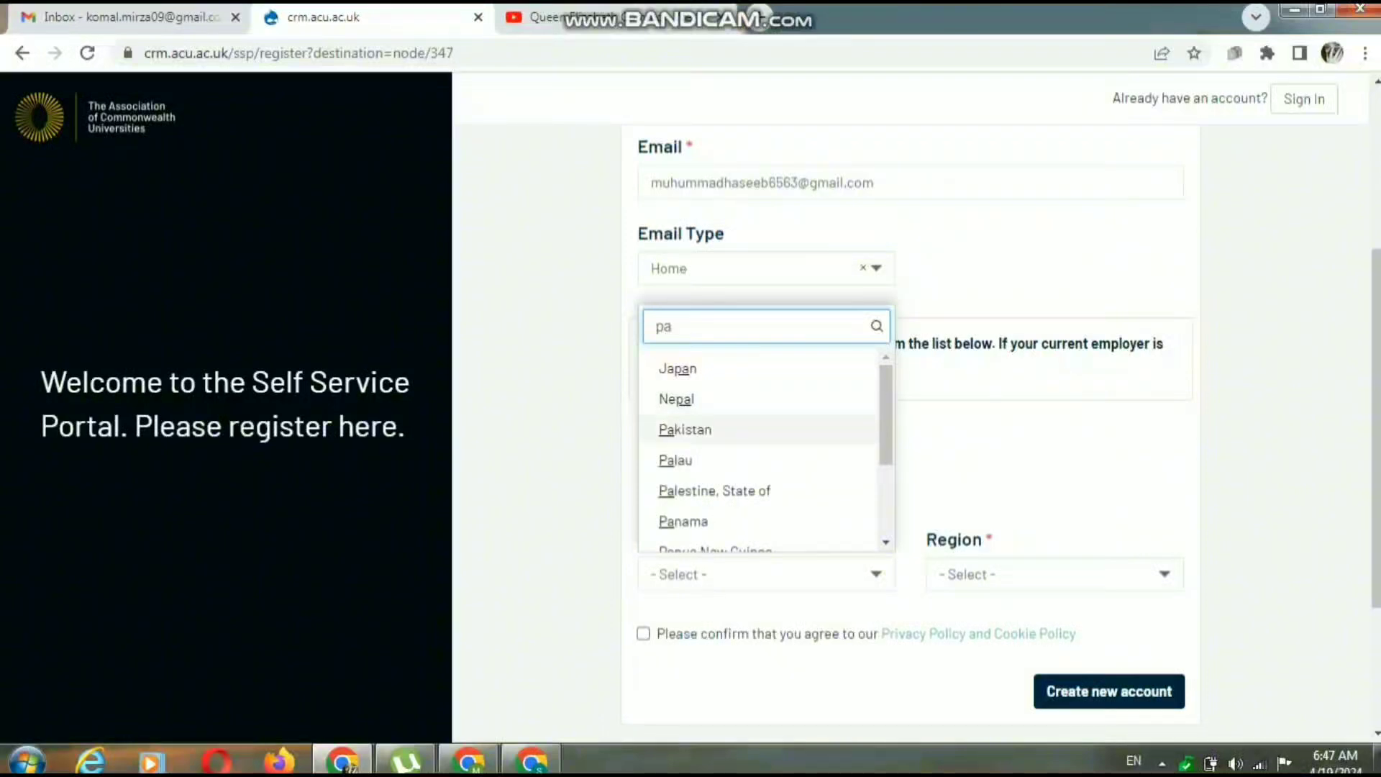
{"action": "key", "text": "Return"}
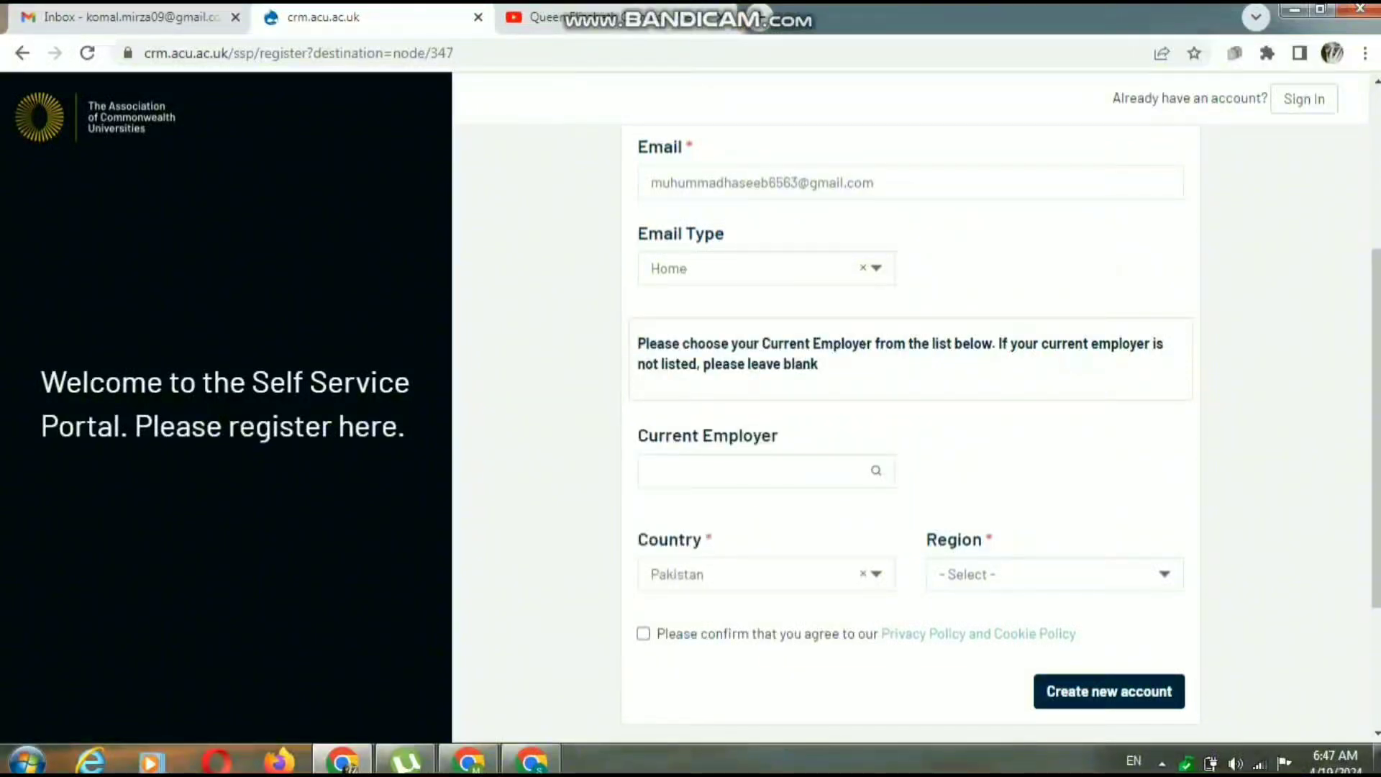
{"action": "key", "text": "Tab"}
{"action": "key", "text": "Return"}
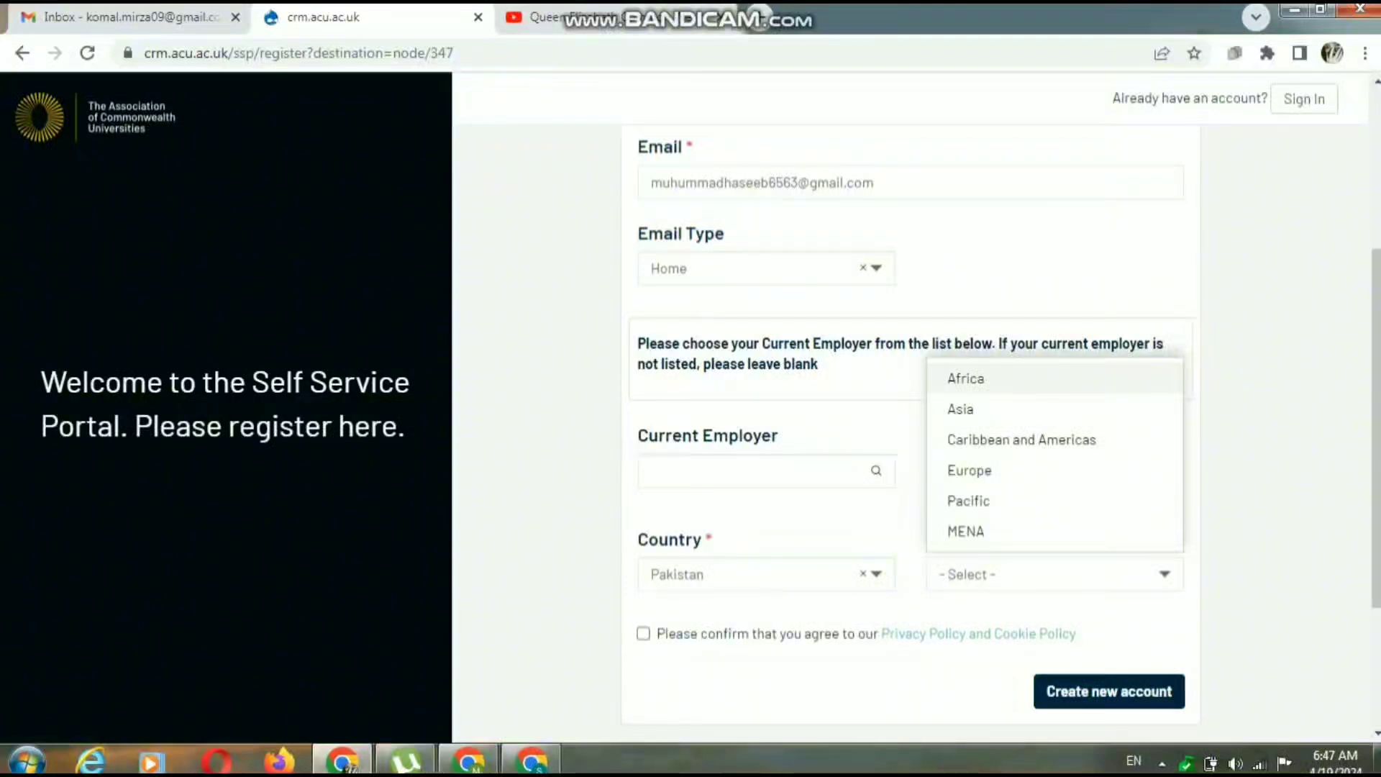
{"action": "key", "text": "Down"}
{"action": "key", "text": "Return"}
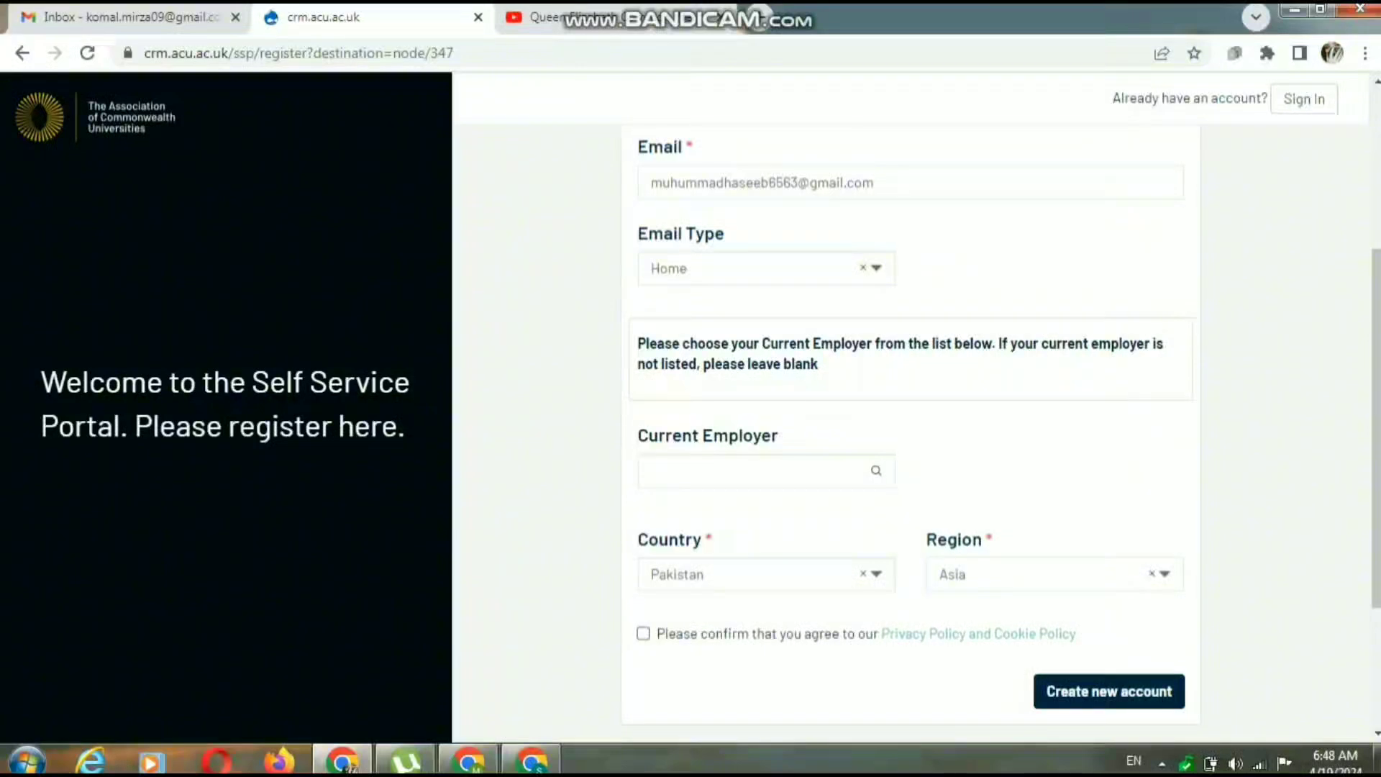
Step: Accept the Privacy Policy and Cookie Policy and create the new account
{"action": "key", "text": "Tab"}
{"action": "key", "text": "space"}
{"action": "key", "text": "Tab"}
{"action": "key", "text": "Tab"}
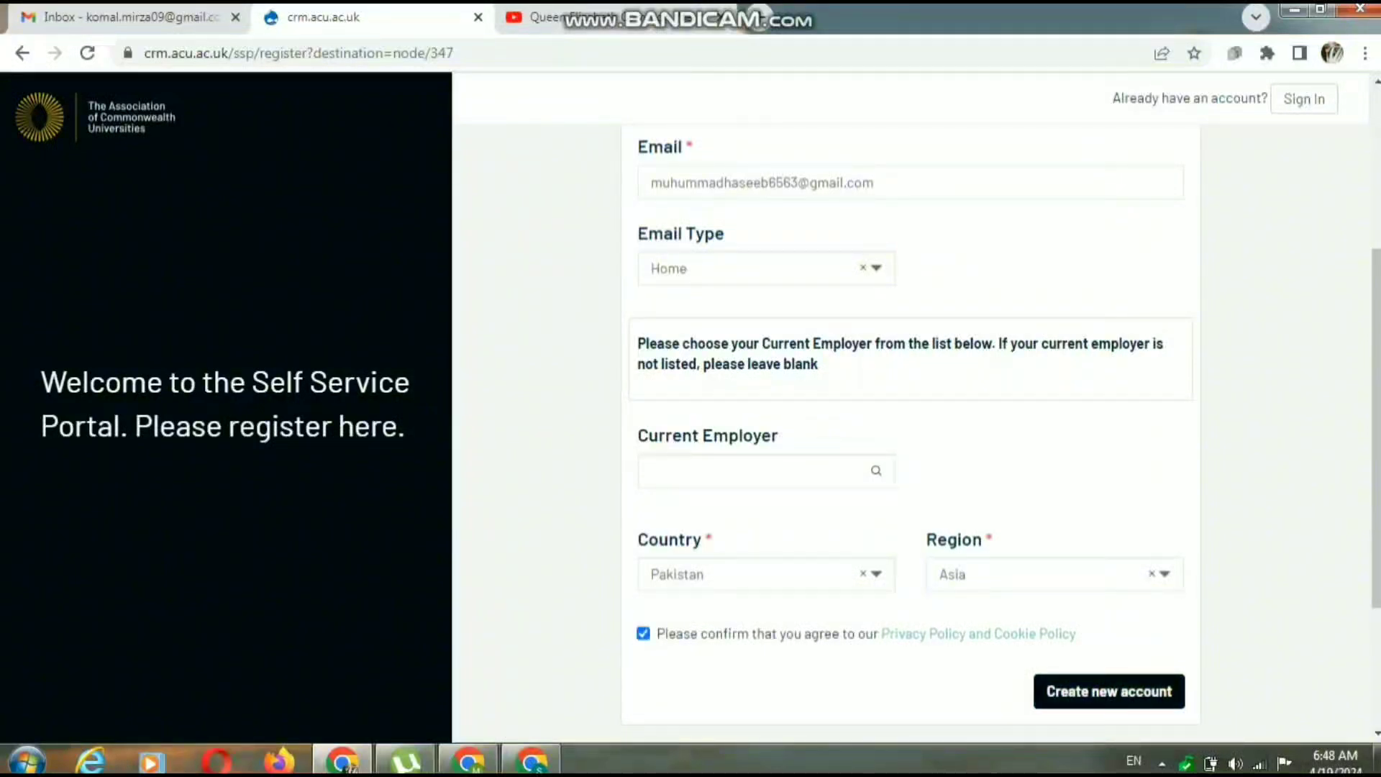
{"action": "key", "text": "Return"}
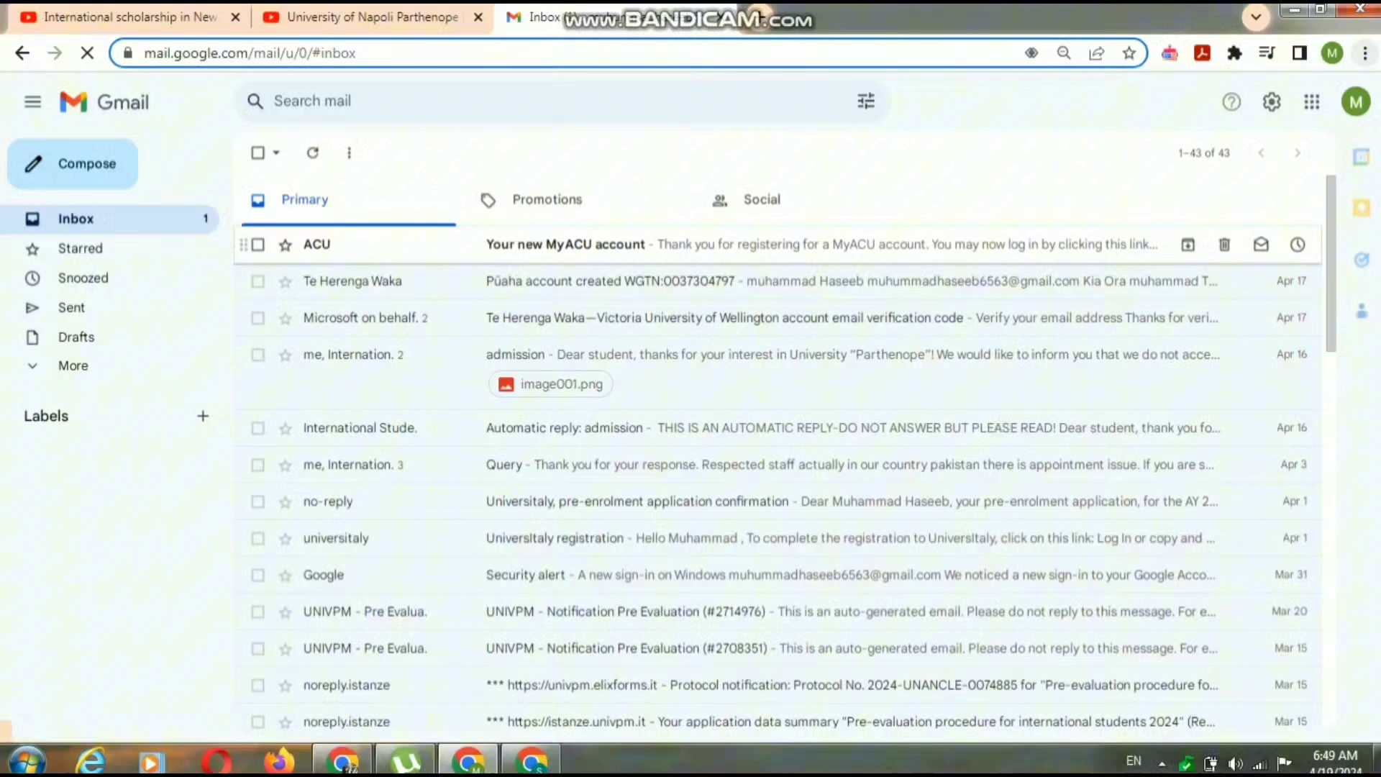
Step: Open the 'Your new MyACU account' email and follow its one-time login link to the Update password page
{"action": "left_click", "coordinate": [561, 240]}
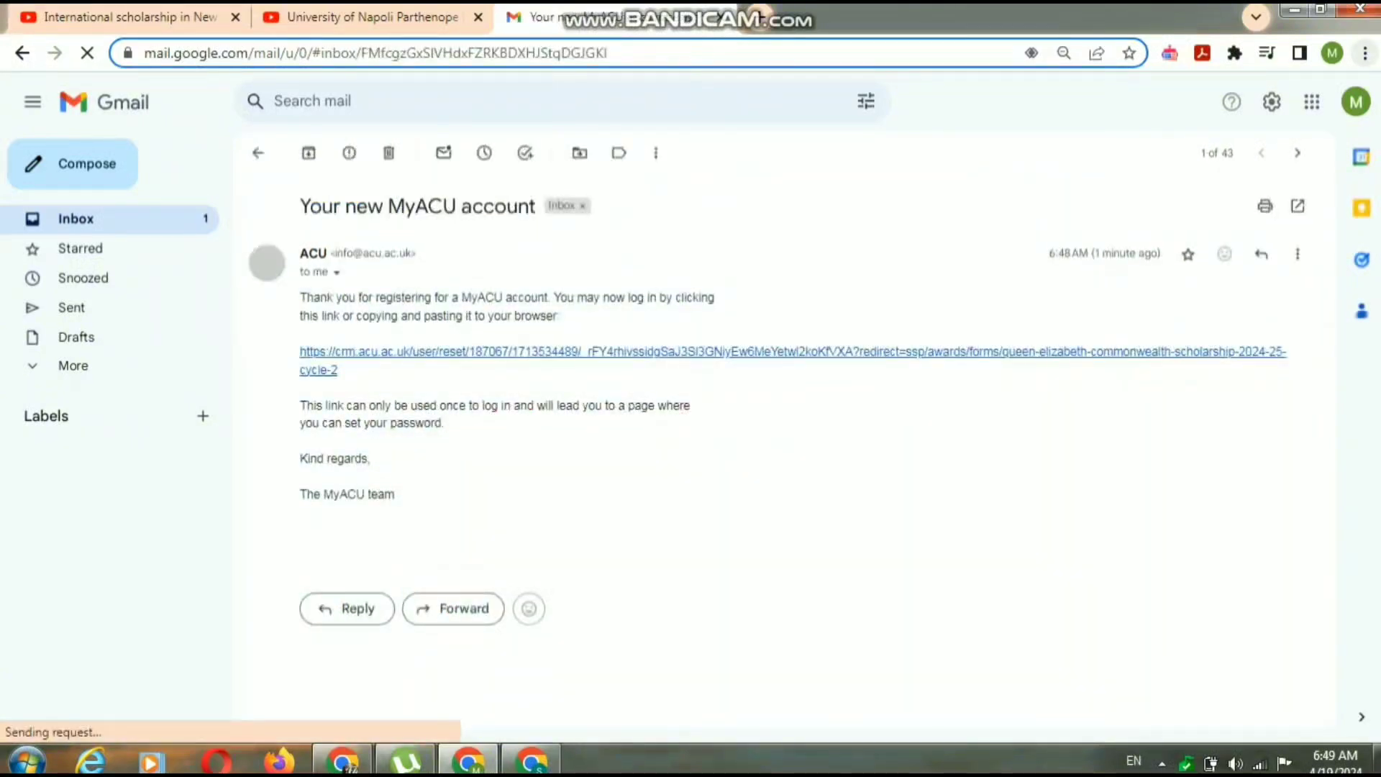
{"action": "left_click", "coordinate": [719, 352]}
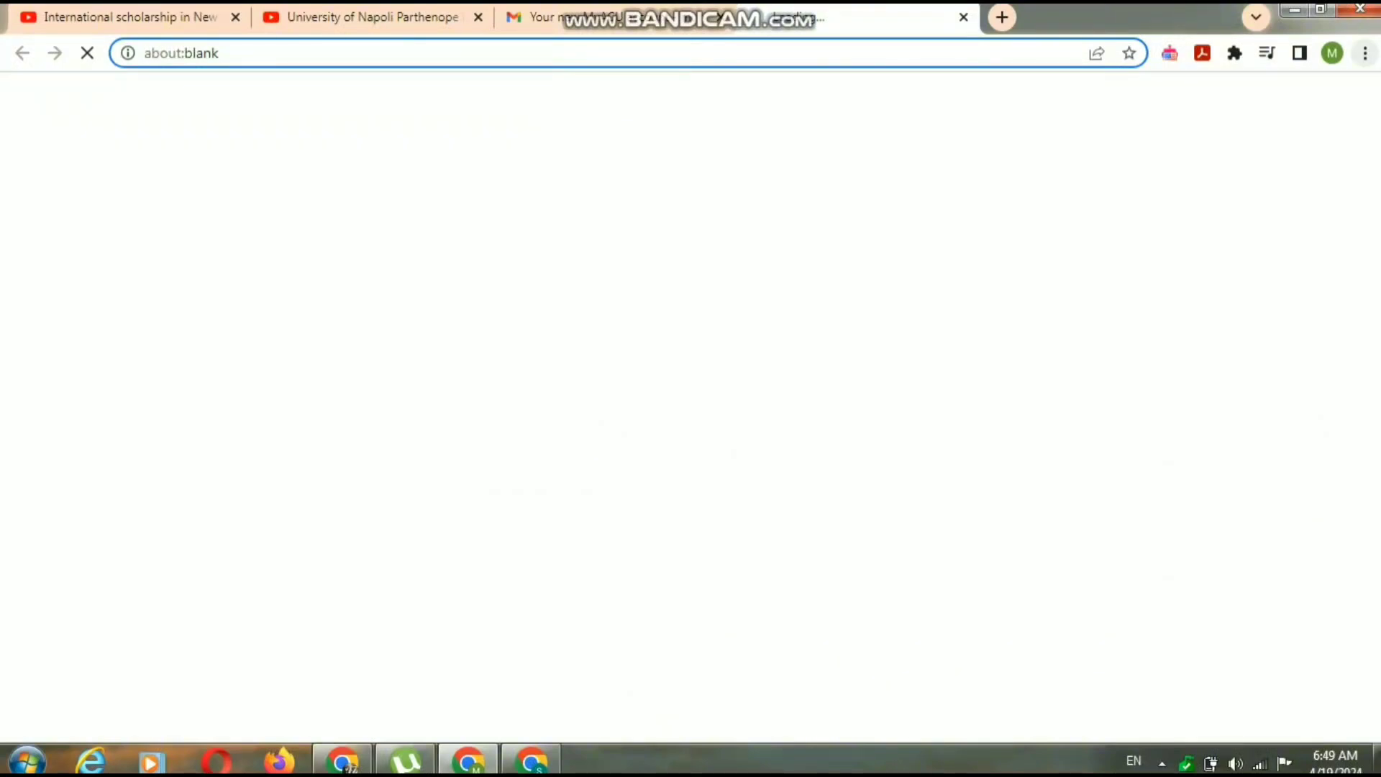
{"action": "key", "text": "ctrl+shift+Tab"}
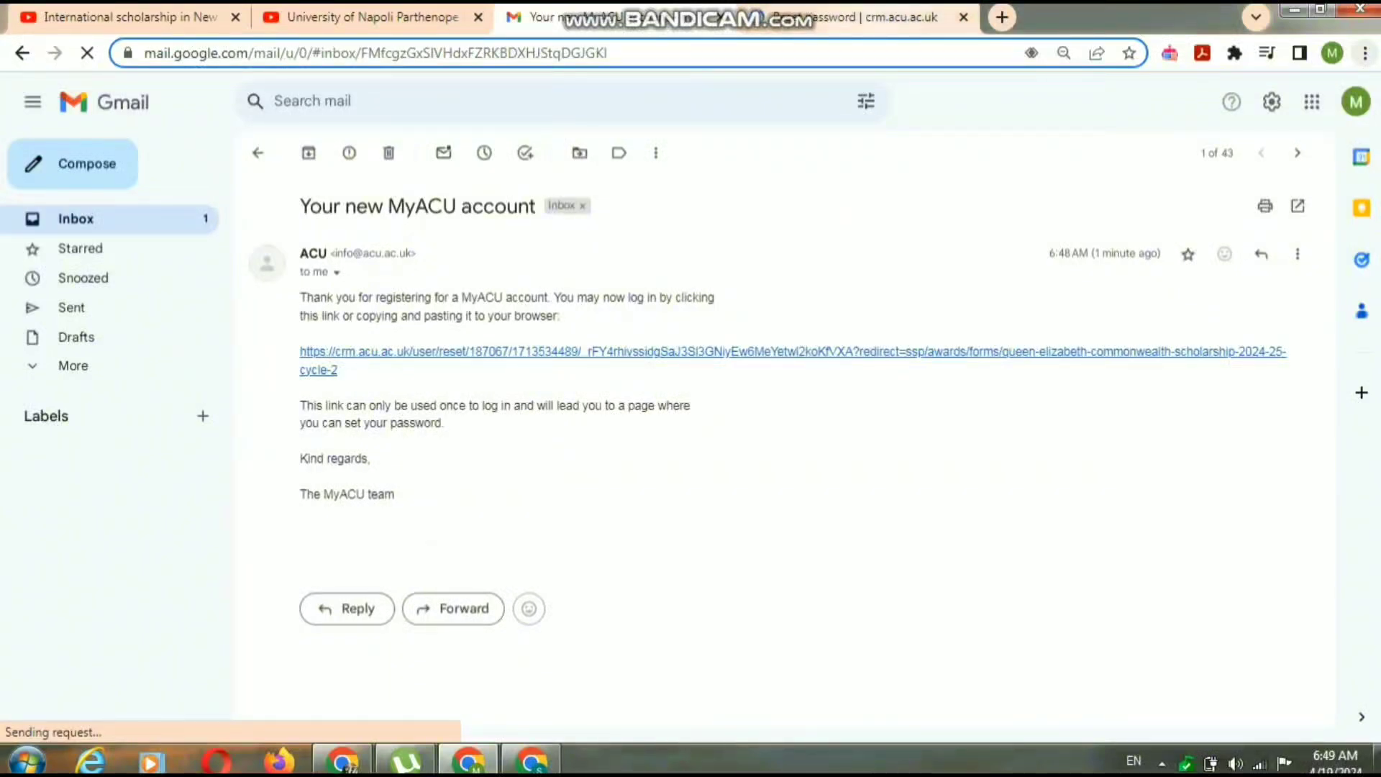
{"action": "key", "text": "ctrl+Tab"}
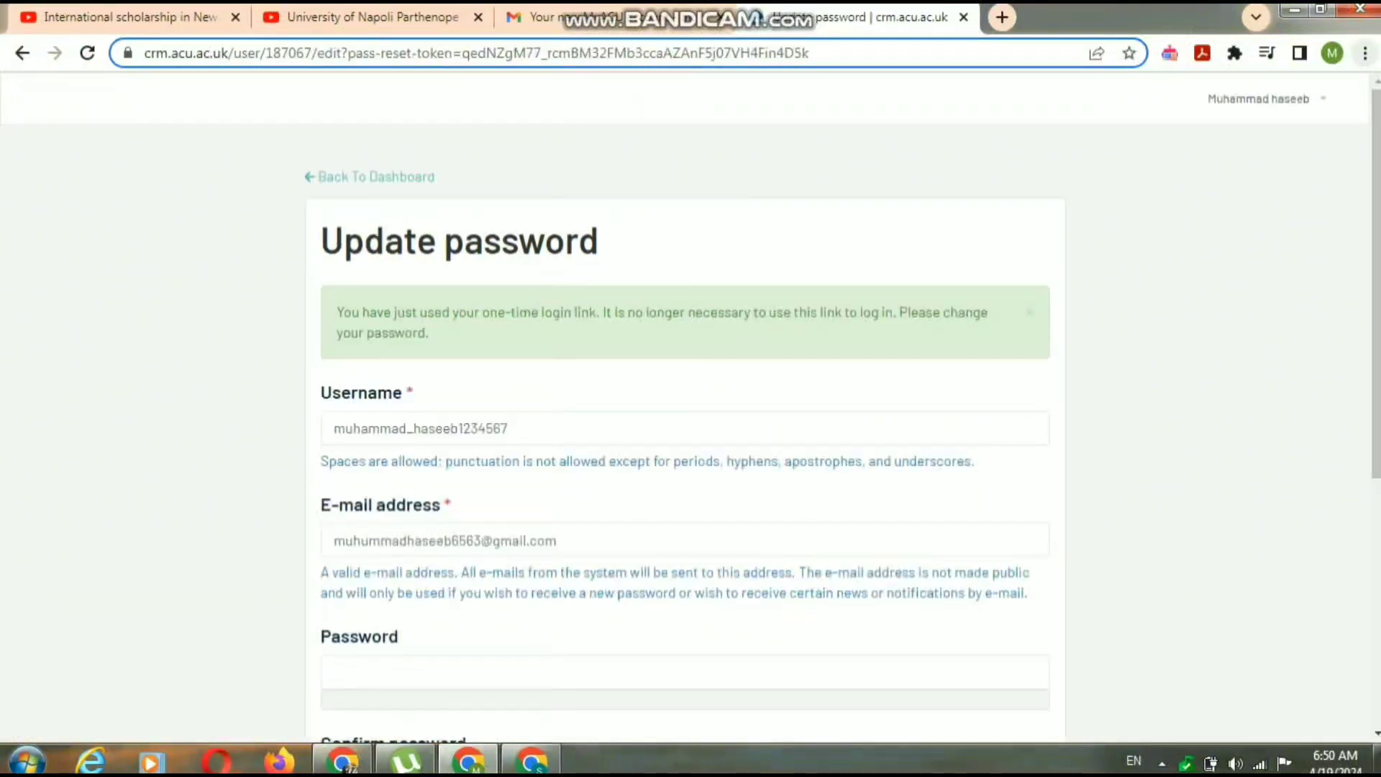
Step: Enter the new account password and its confirmation, then submit Update password
{"action": "scroll", "coordinate": [683, 431], "scroll_direction": "down", "scroll_amount": 4}
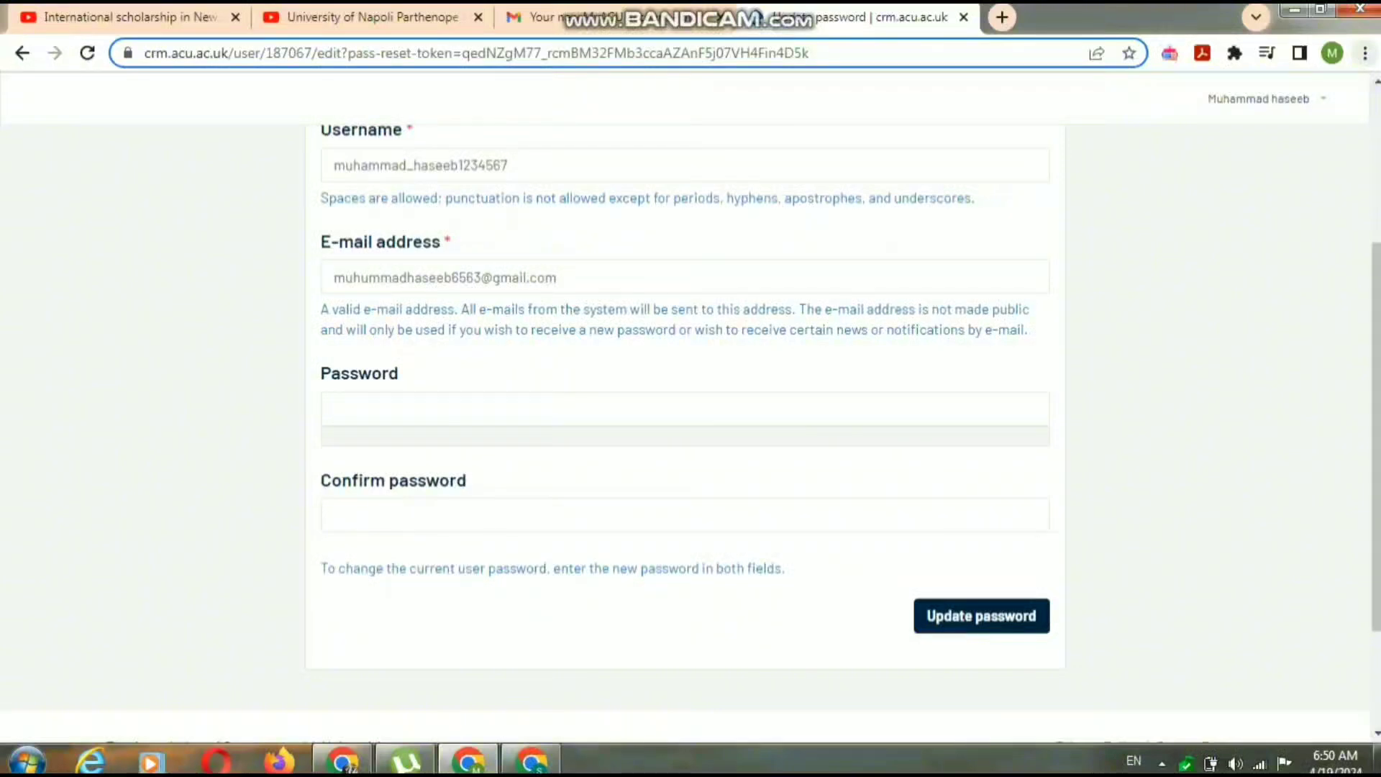
{"action": "left_click", "coordinate": [668, 408]}
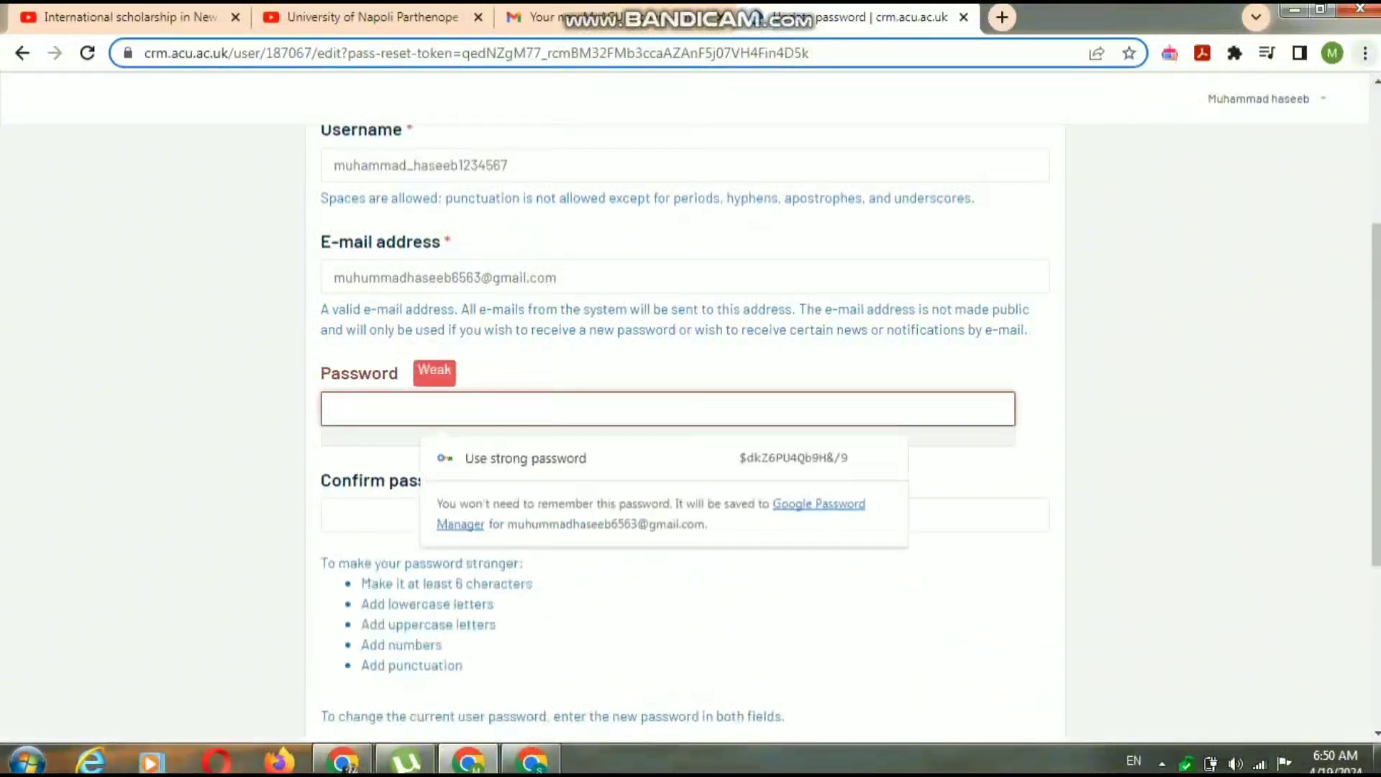
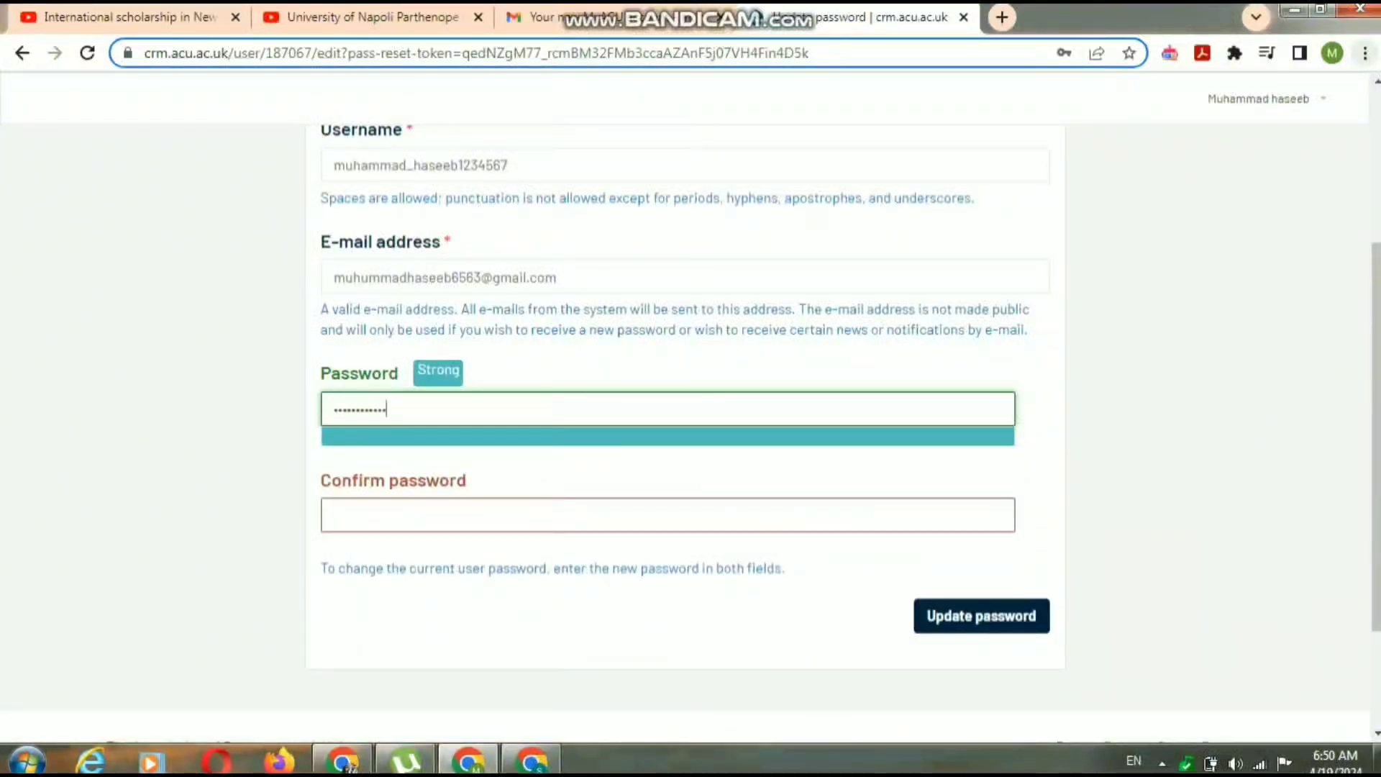
{"action": "left_click", "coordinate": [335, 515]}
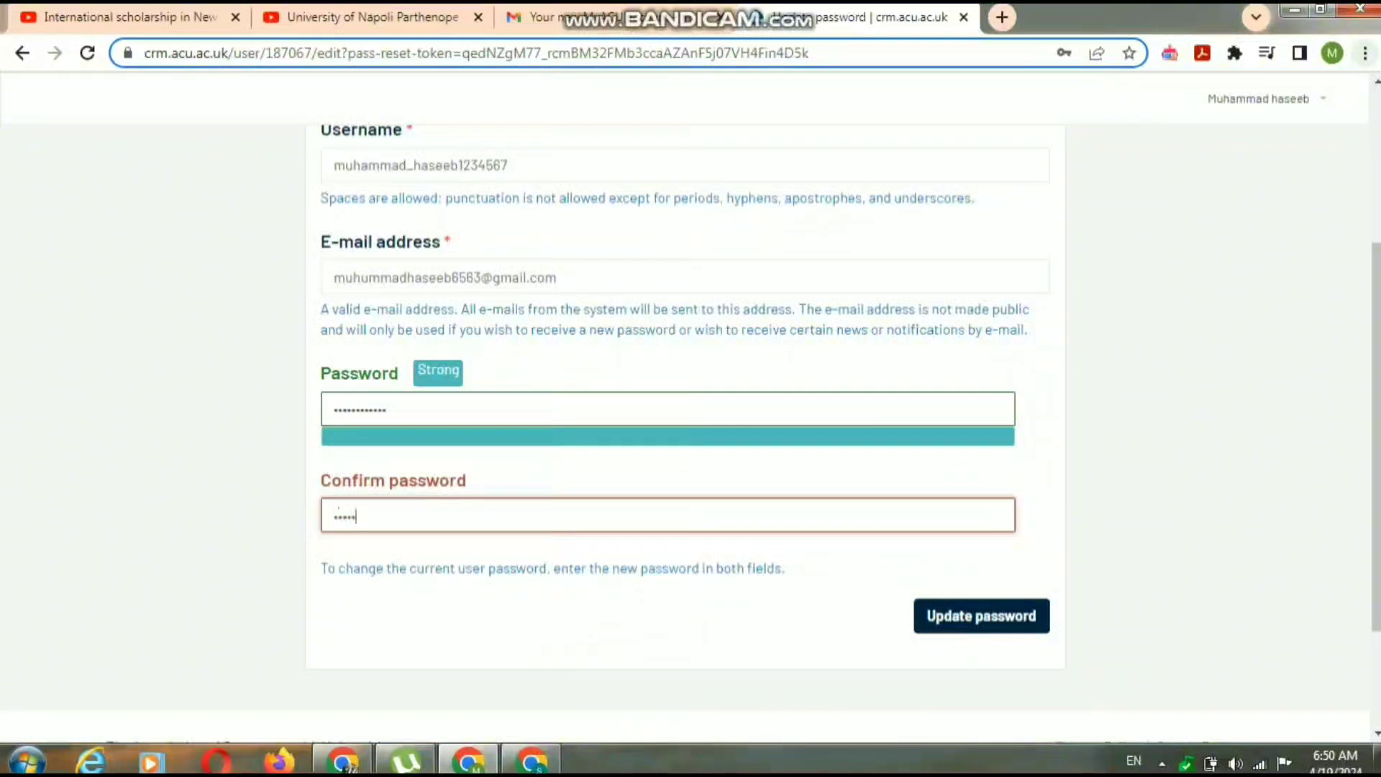
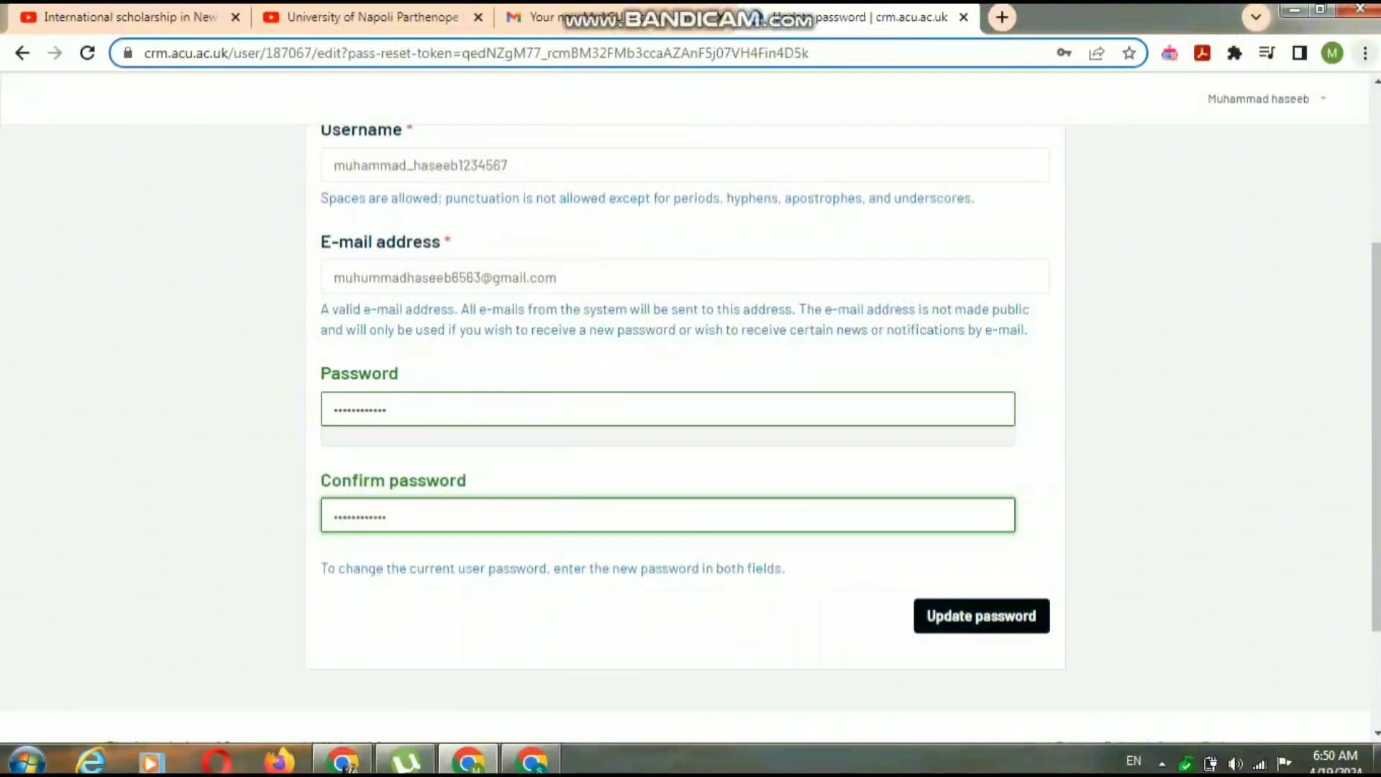
{"action": "left_click", "coordinate": [981, 616]}
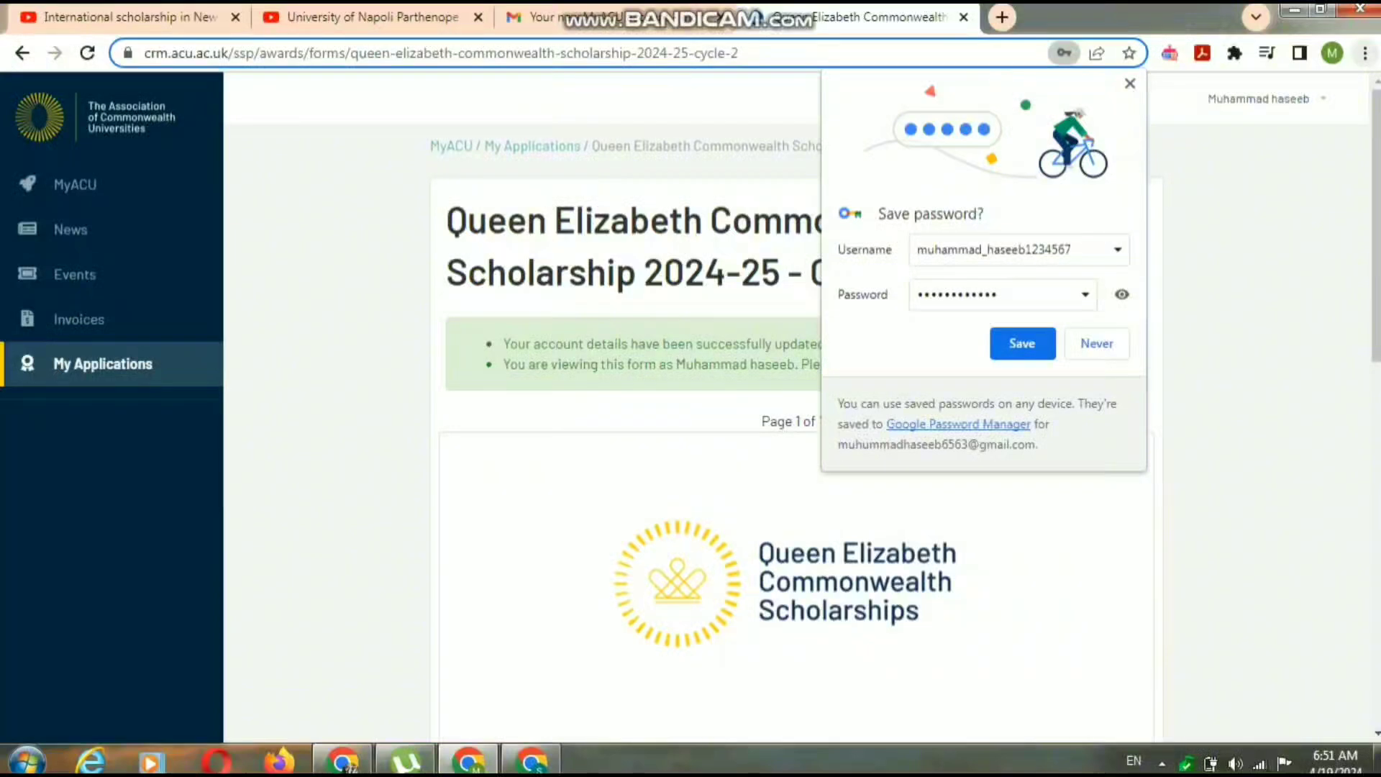
Step: Save the login in Chrome, then save page 1 of the application after reviewing eligibility and deadlines
{"action": "left_click", "coordinate": [1022, 344]}
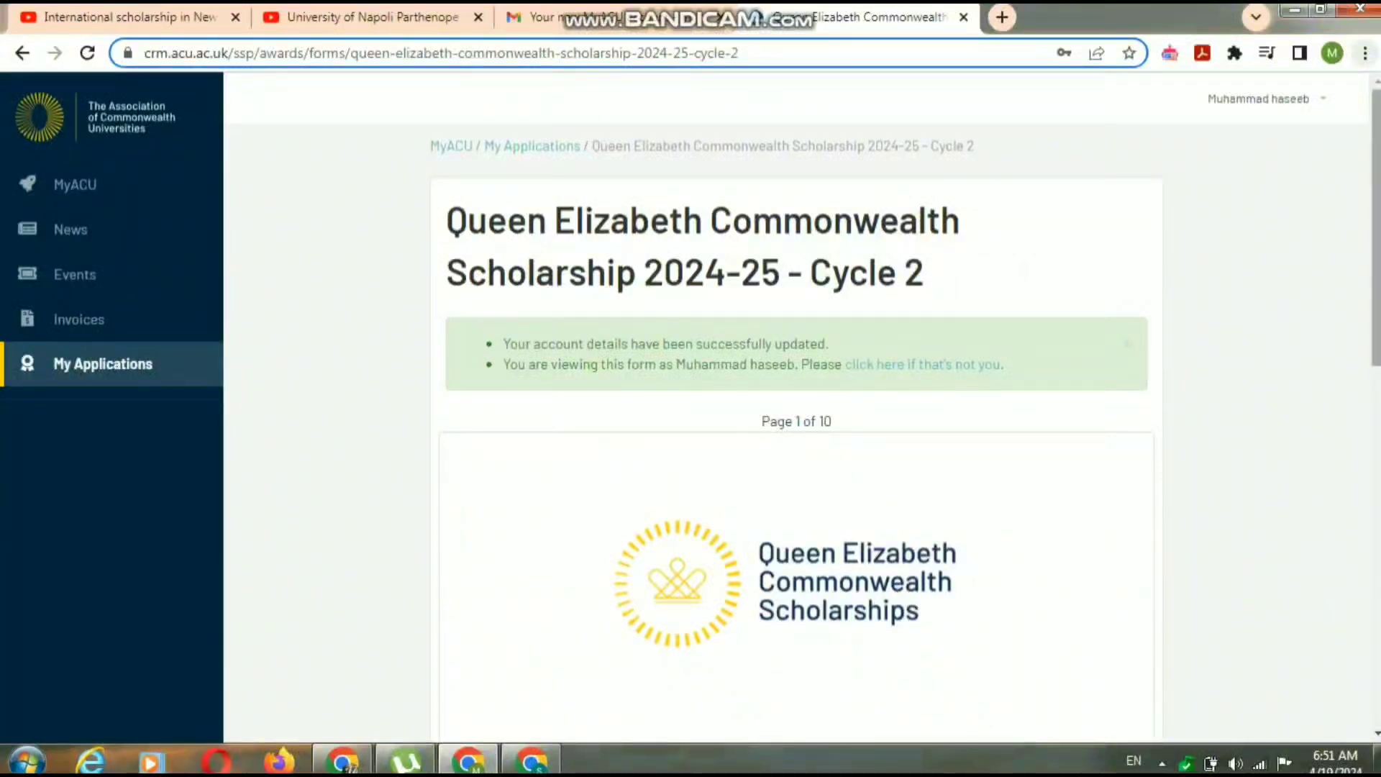
{"action": "scroll", "coordinate": [797, 432], "scroll_direction": "down", "scroll_amount": 2}
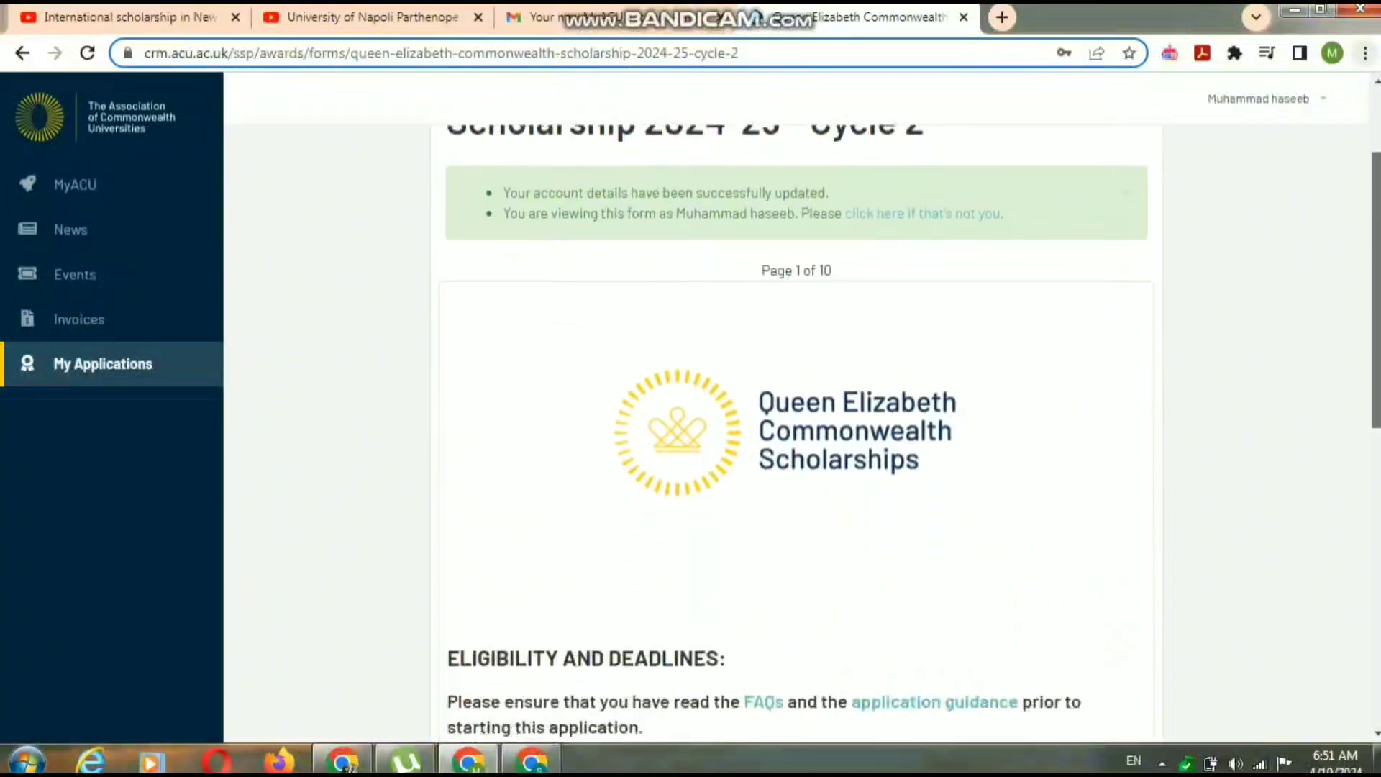
{"action": "scroll", "coordinate": [797, 432], "scroll_direction": "down", "scroll_amount": 5}
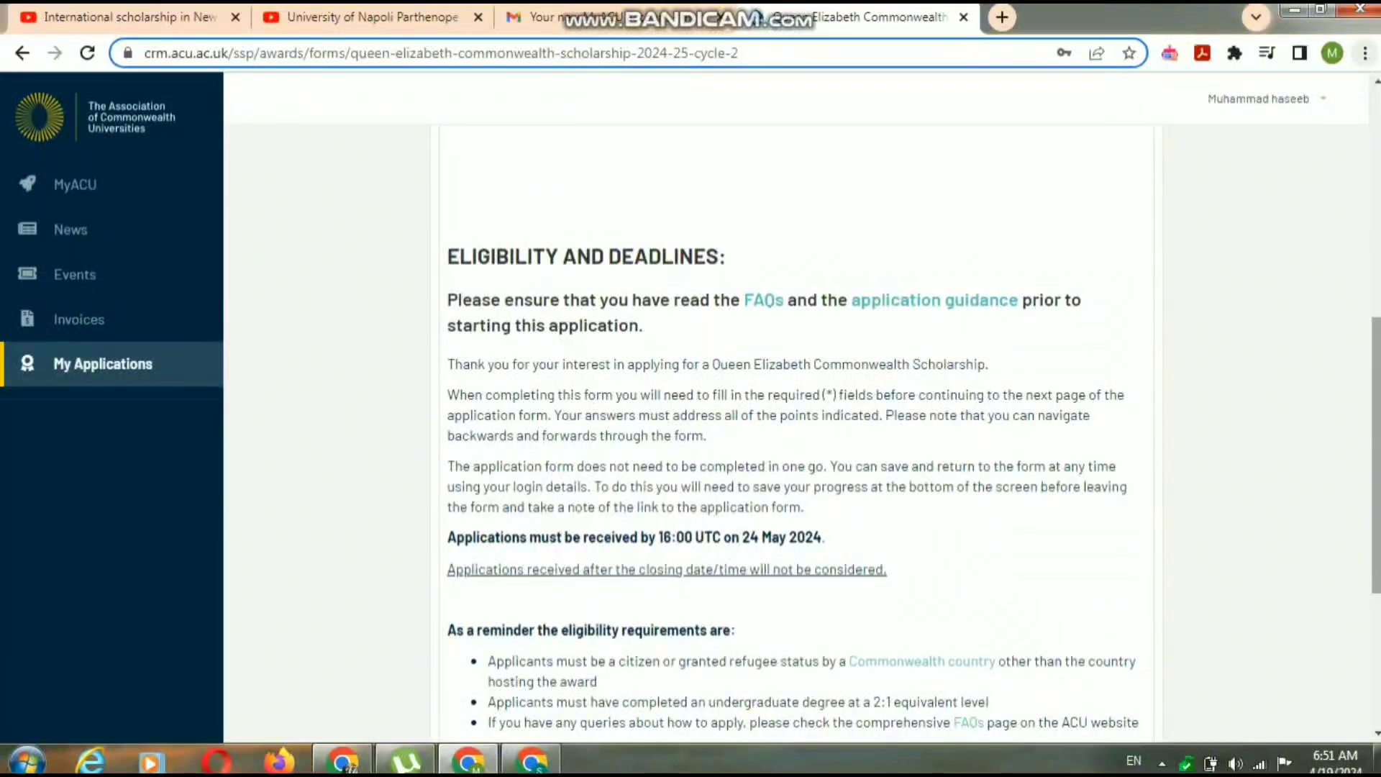
{"action": "scroll", "coordinate": [792, 431], "scroll_direction": "down", "scroll_amount": 3}
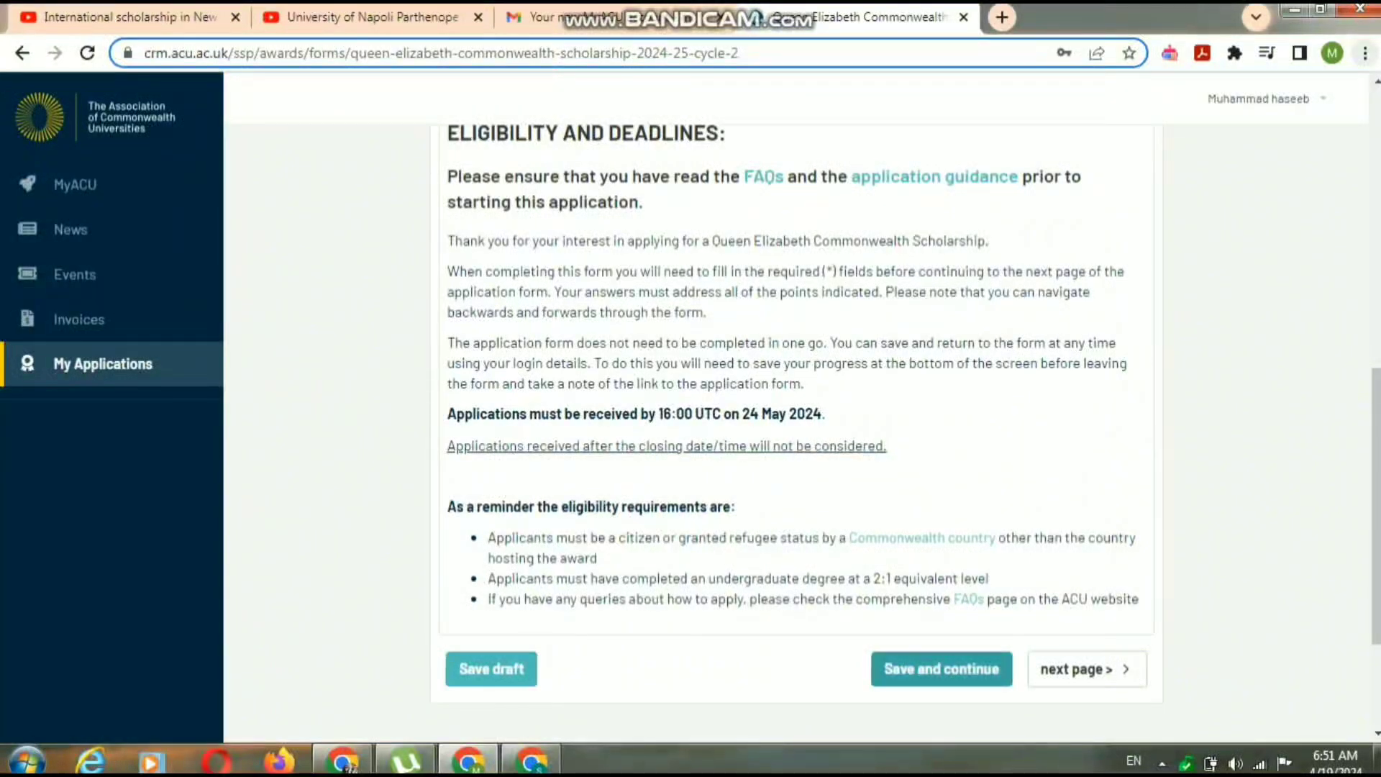
{"action": "left_click", "coordinate": [941, 669]}
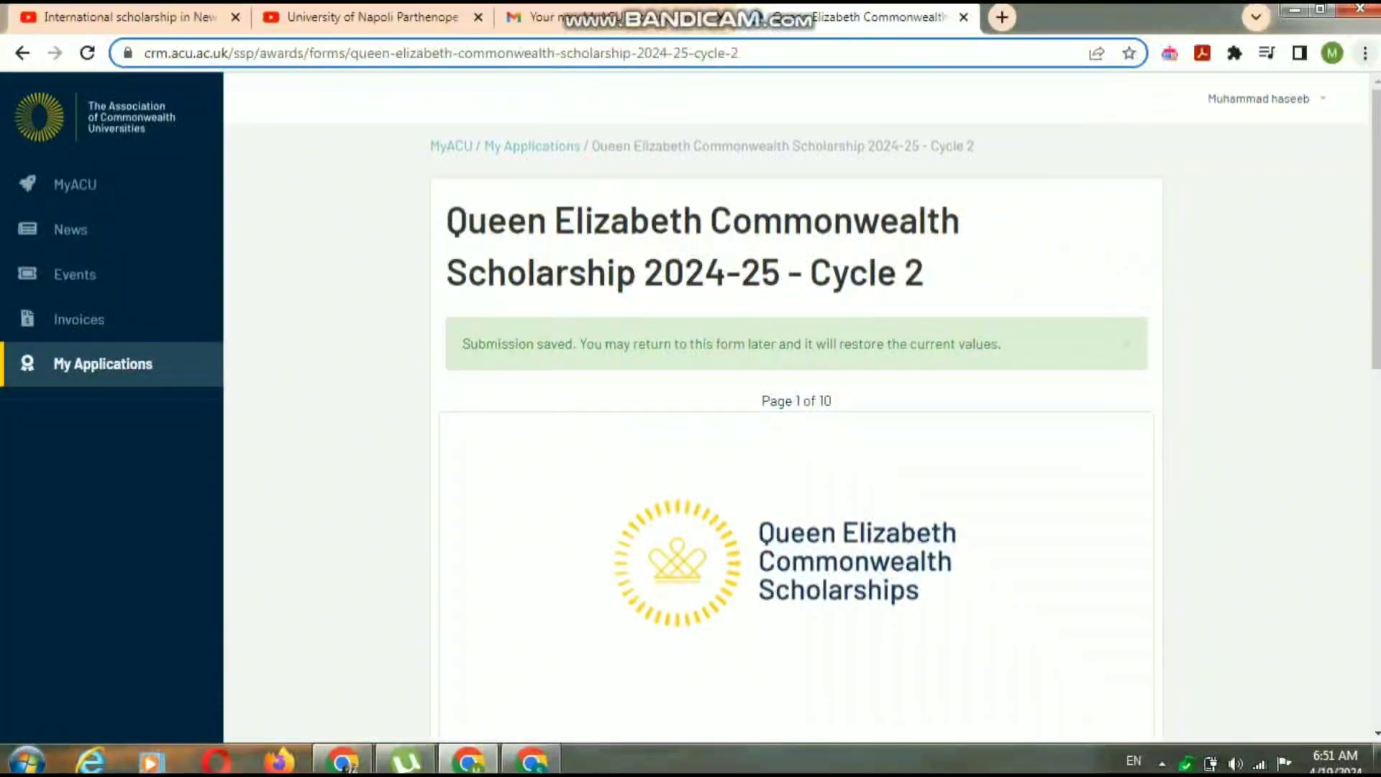
{"action": "scroll", "coordinate": [796, 431], "scroll_direction": "down", "scroll_amount": 12}
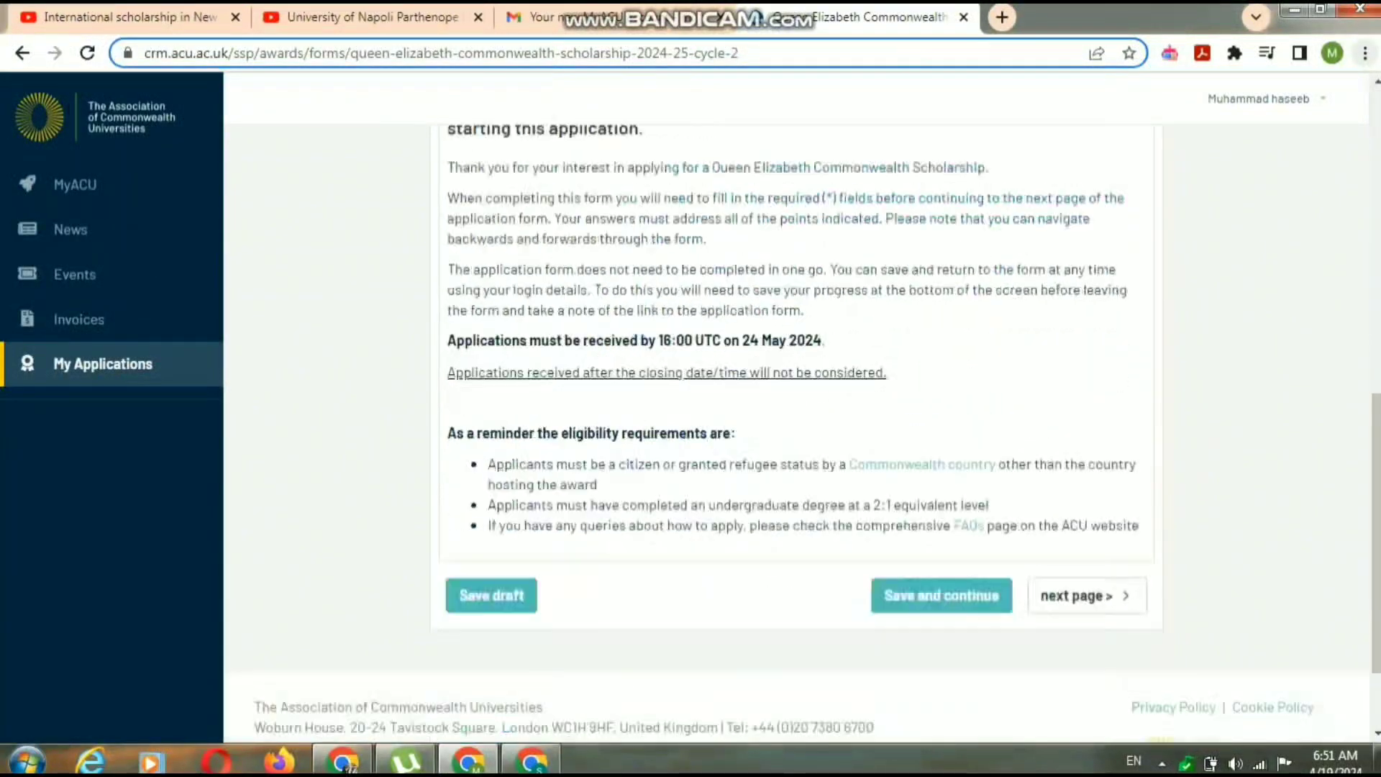
{"action": "scroll", "coordinate": [1087, 472], "scroll_direction": "down", "scroll_amount": 2}
Step: On page 2, answer No to the Commonwealth citizenship question and save the page
{"action": "left_click", "coordinate": [1086, 472]}
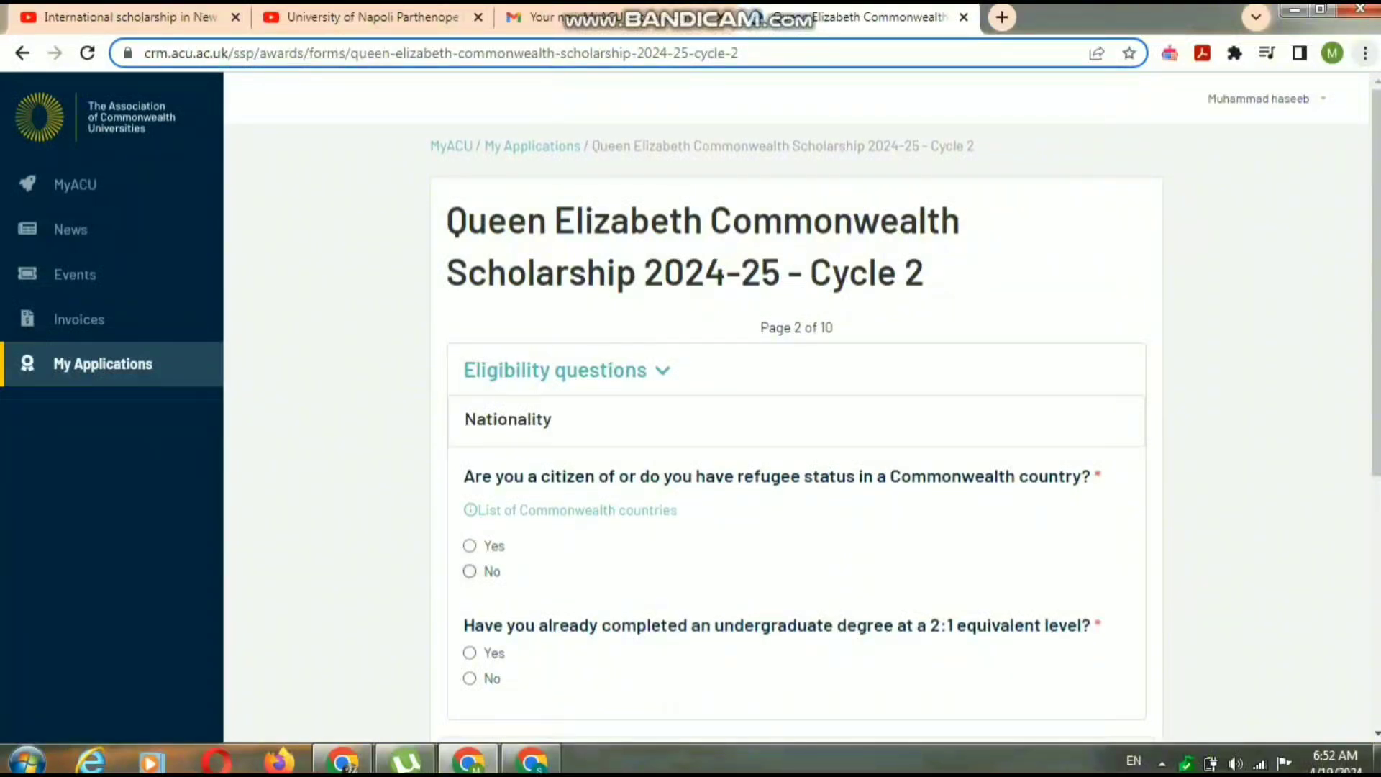
{"action": "left_click", "coordinate": [469, 572]}
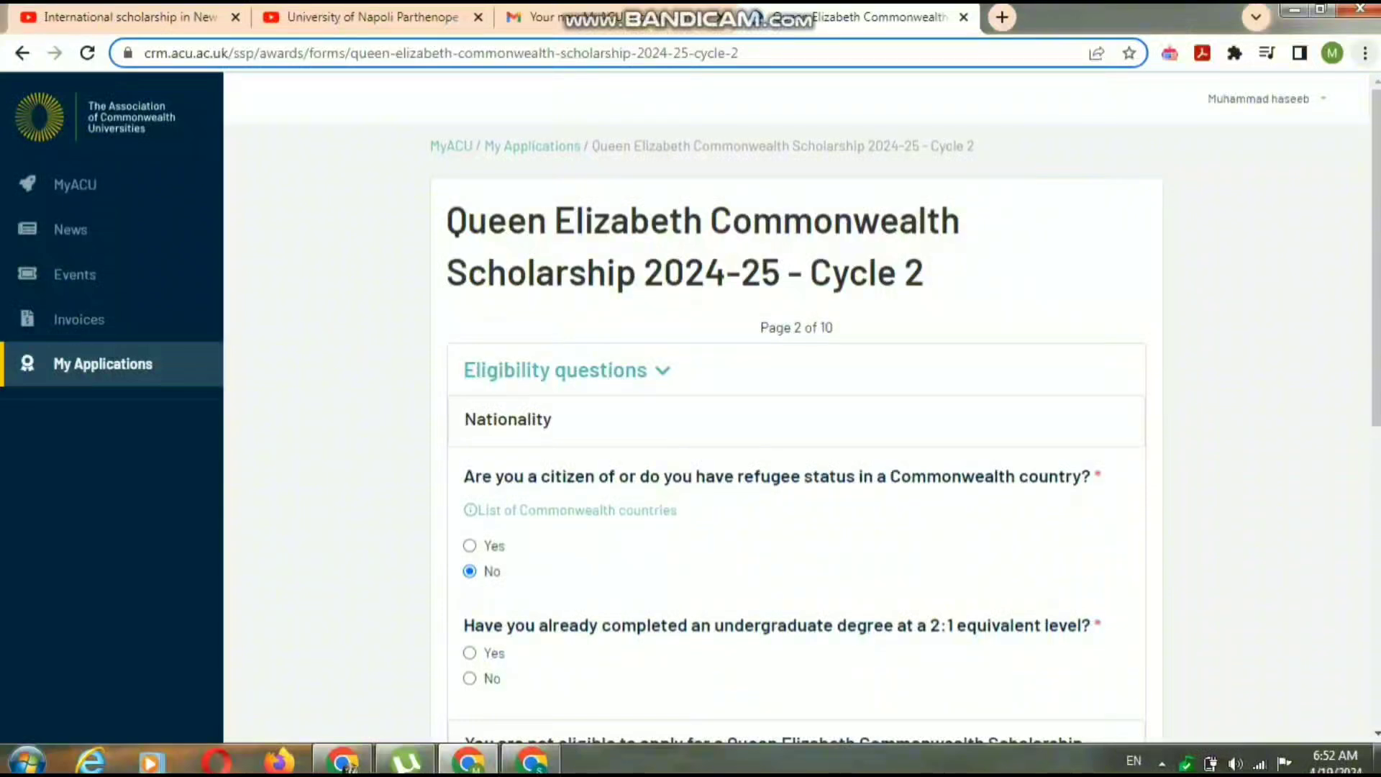
{"action": "left_click", "coordinate": [556, 370]}
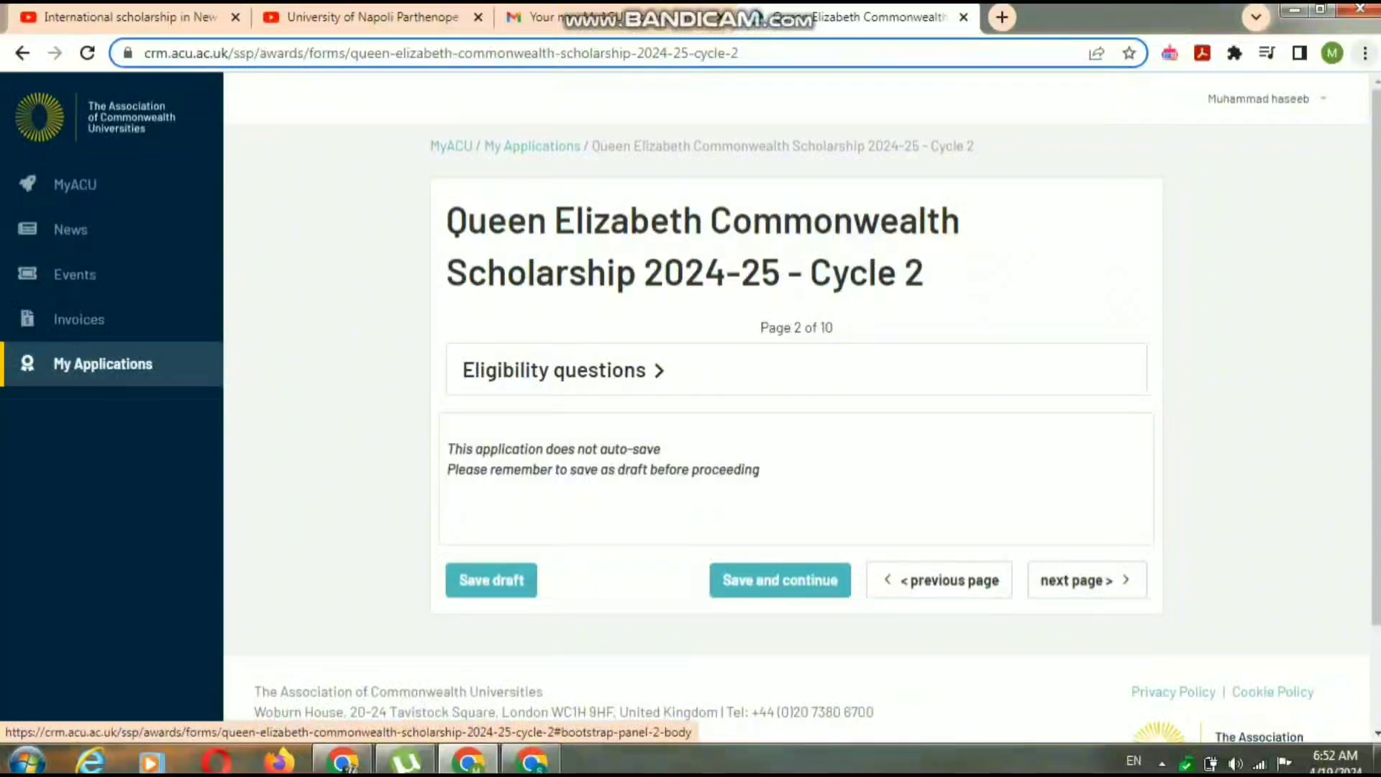
{"action": "left_click", "coordinate": [555, 371]}
{"action": "scroll", "coordinate": [555, 370], "scroll_direction": "down", "scroll_amount": 3}
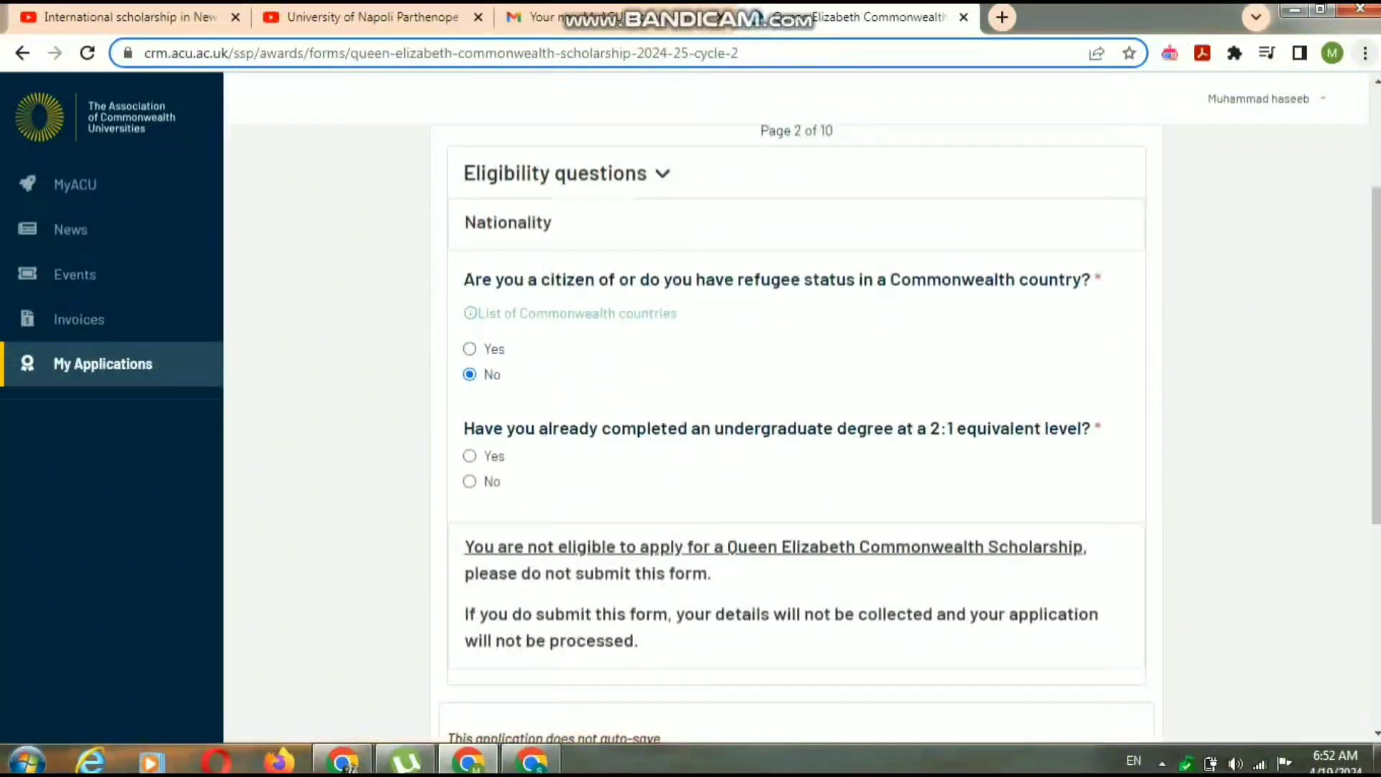
{"action": "scroll", "coordinate": [791, 432], "scroll_direction": "down", "scroll_amount": 3}
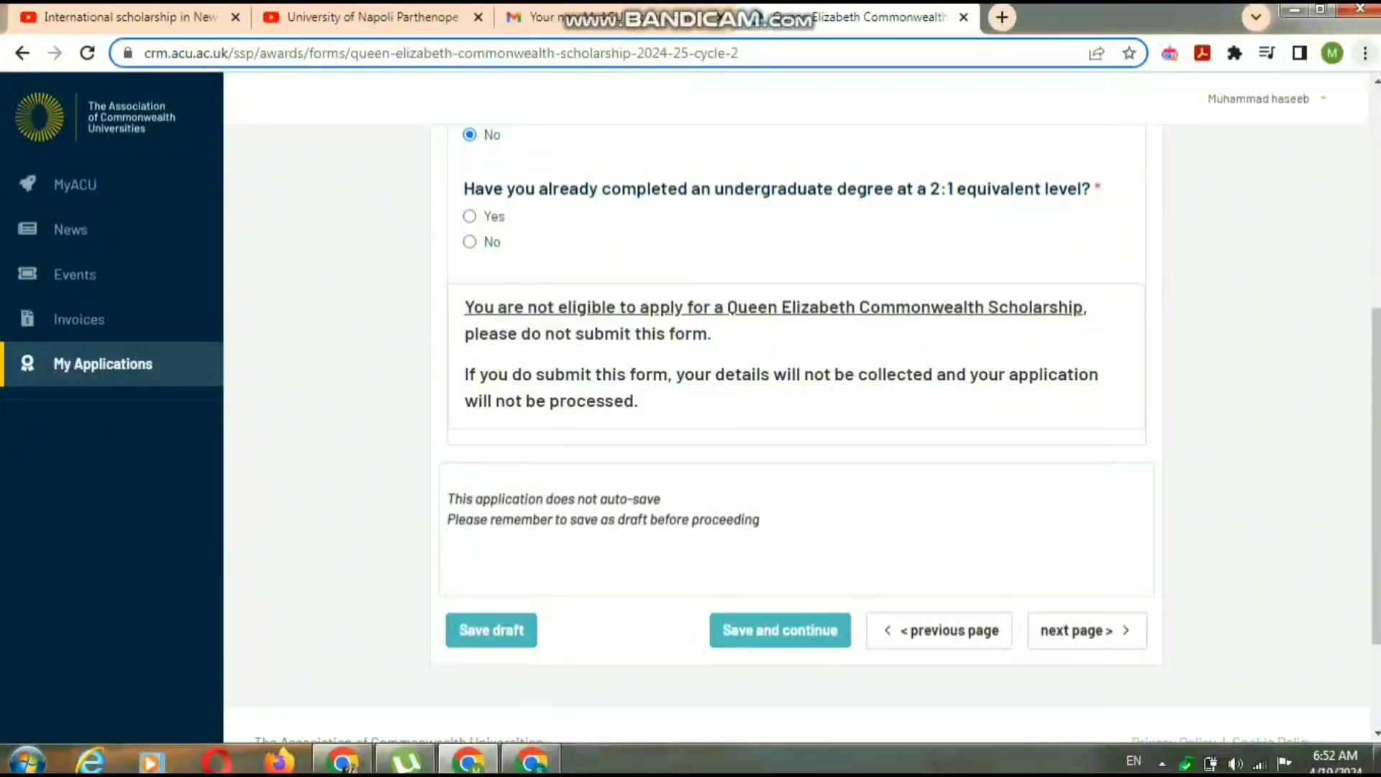
{"action": "left_click", "coordinate": [780, 630]}
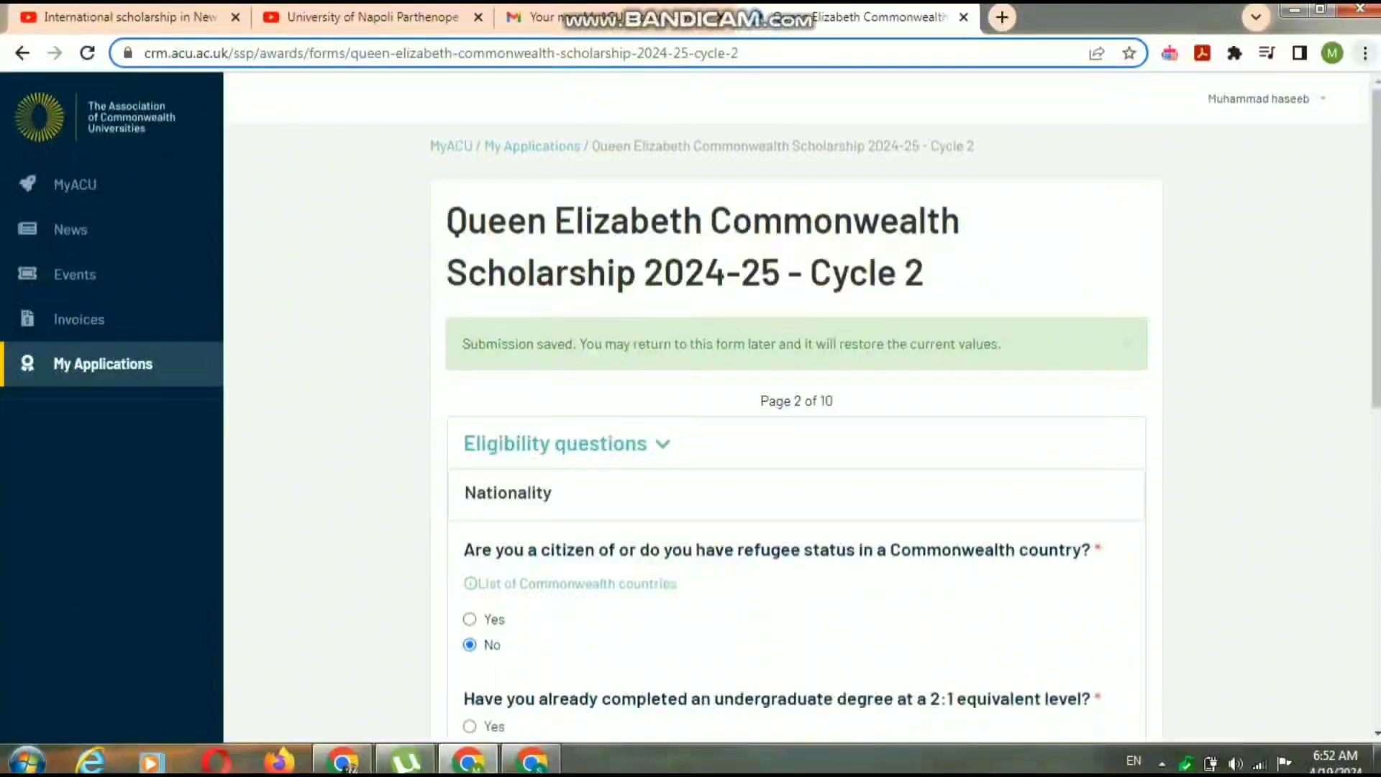
Step: Answer Yes to the 2:1 undergraduate degree question, save, and advance to the next page
{"action": "scroll", "coordinate": [796, 432], "scroll_direction": "down", "scroll_amount": 10}
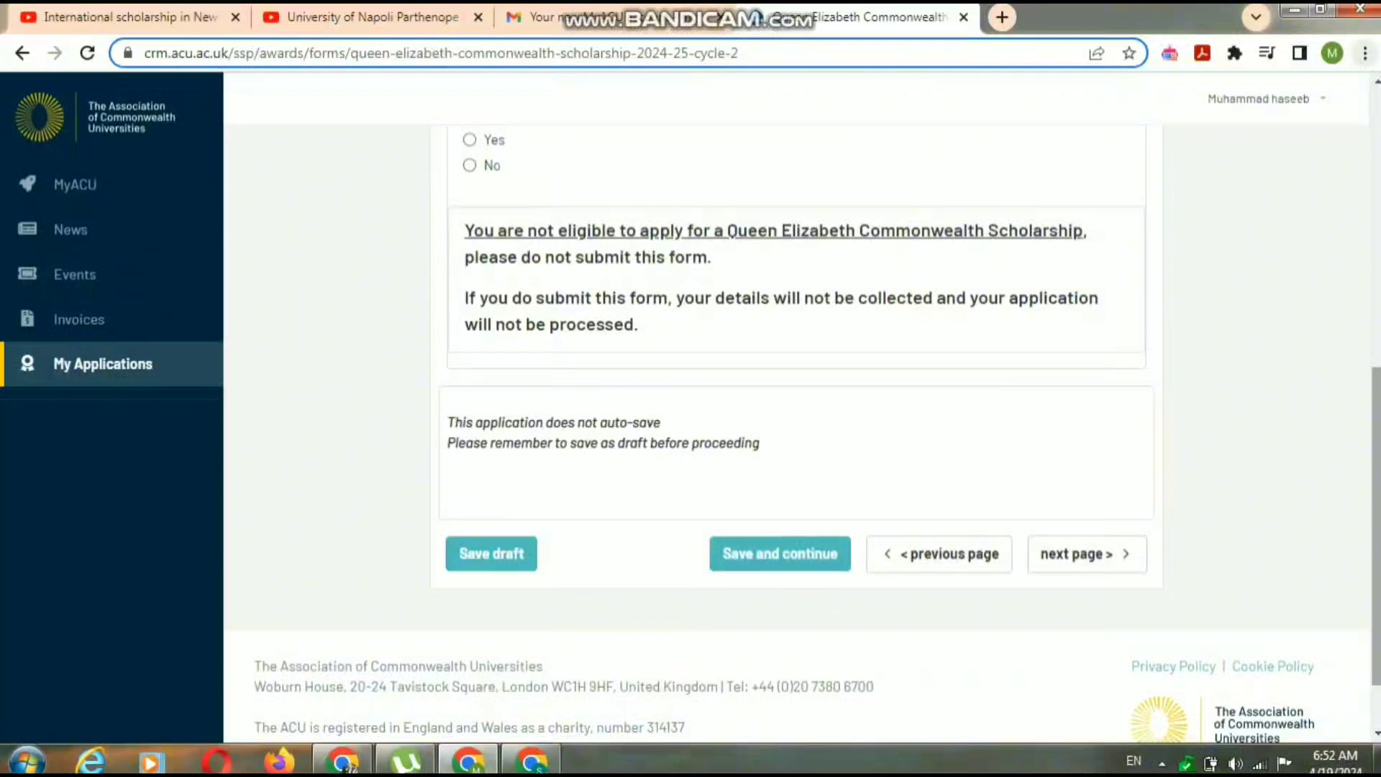
{"action": "scroll", "coordinate": [797, 432], "scroll_direction": "up", "scroll_amount": 3}
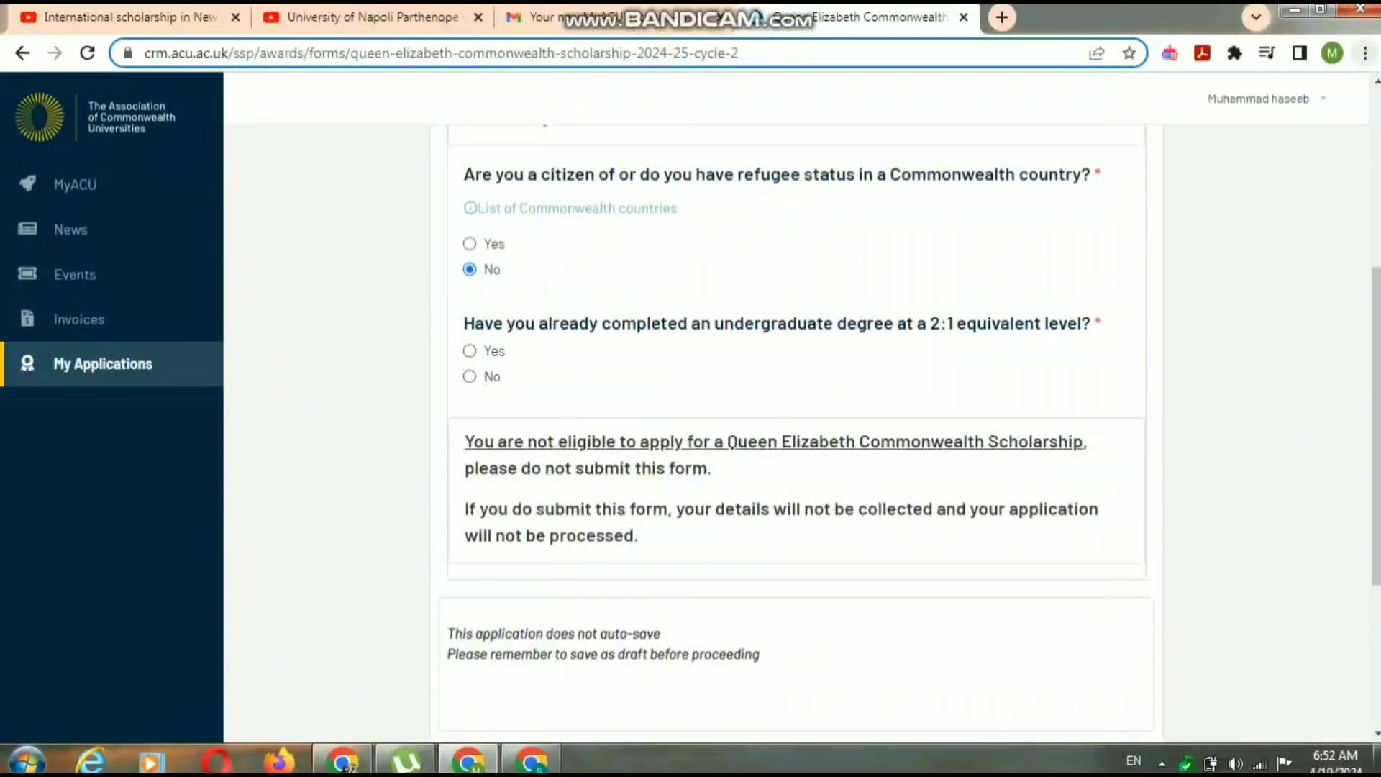
{"action": "left_click", "coordinate": [470, 351]}
{"action": "scroll", "coordinate": [795, 432], "scroll_direction": "down", "scroll_amount": 4}
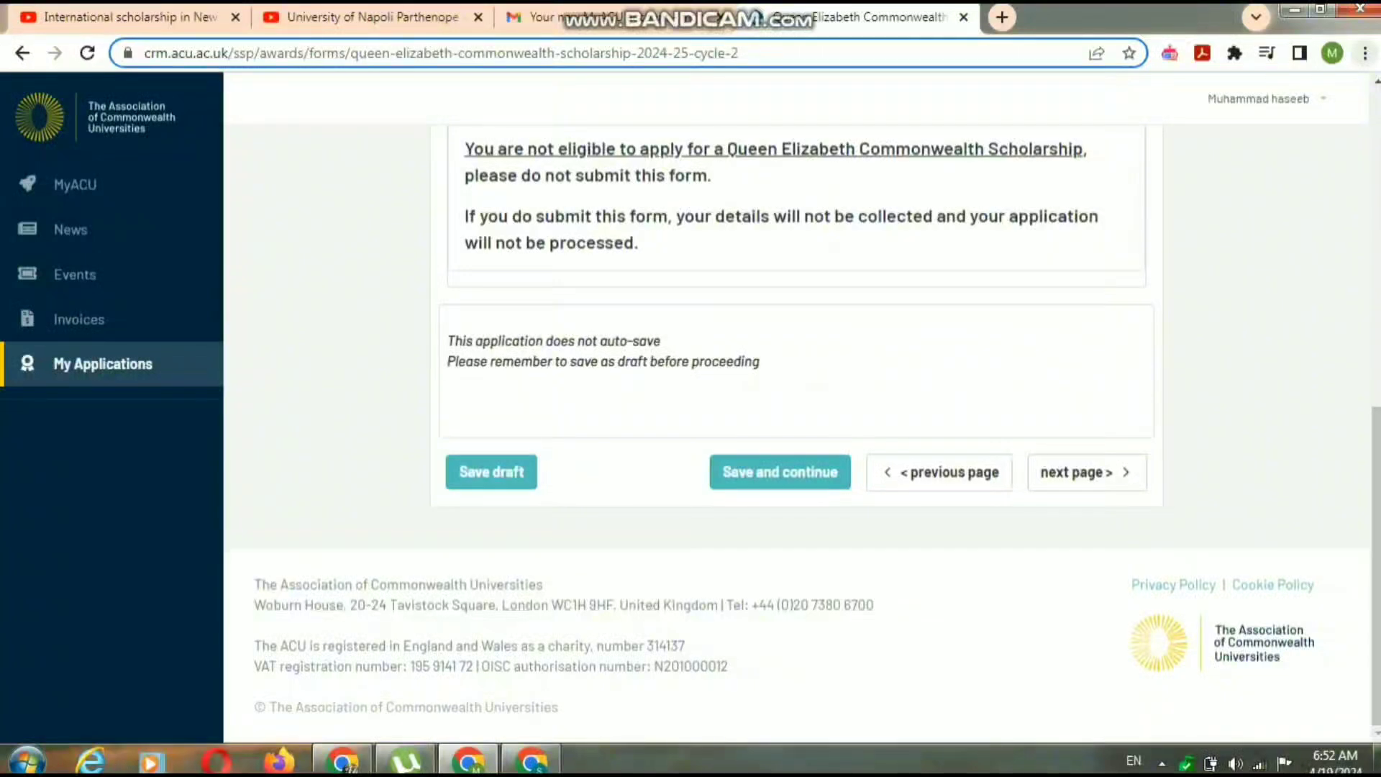
{"action": "left_click", "coordinate": [780, 472]}
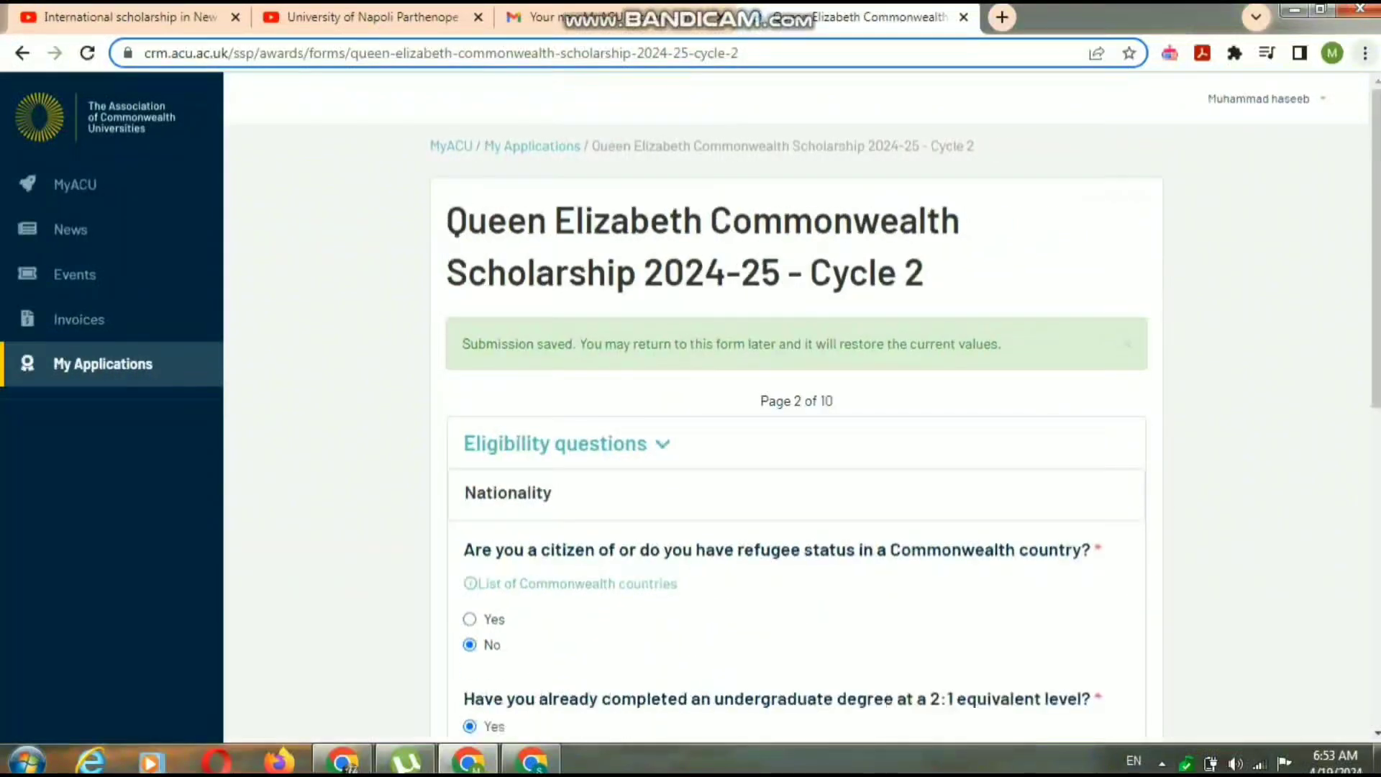
{"action": "scroll", "coordinate": [795, 431], "scroll_direction": "down", "scroll_amount": 7}
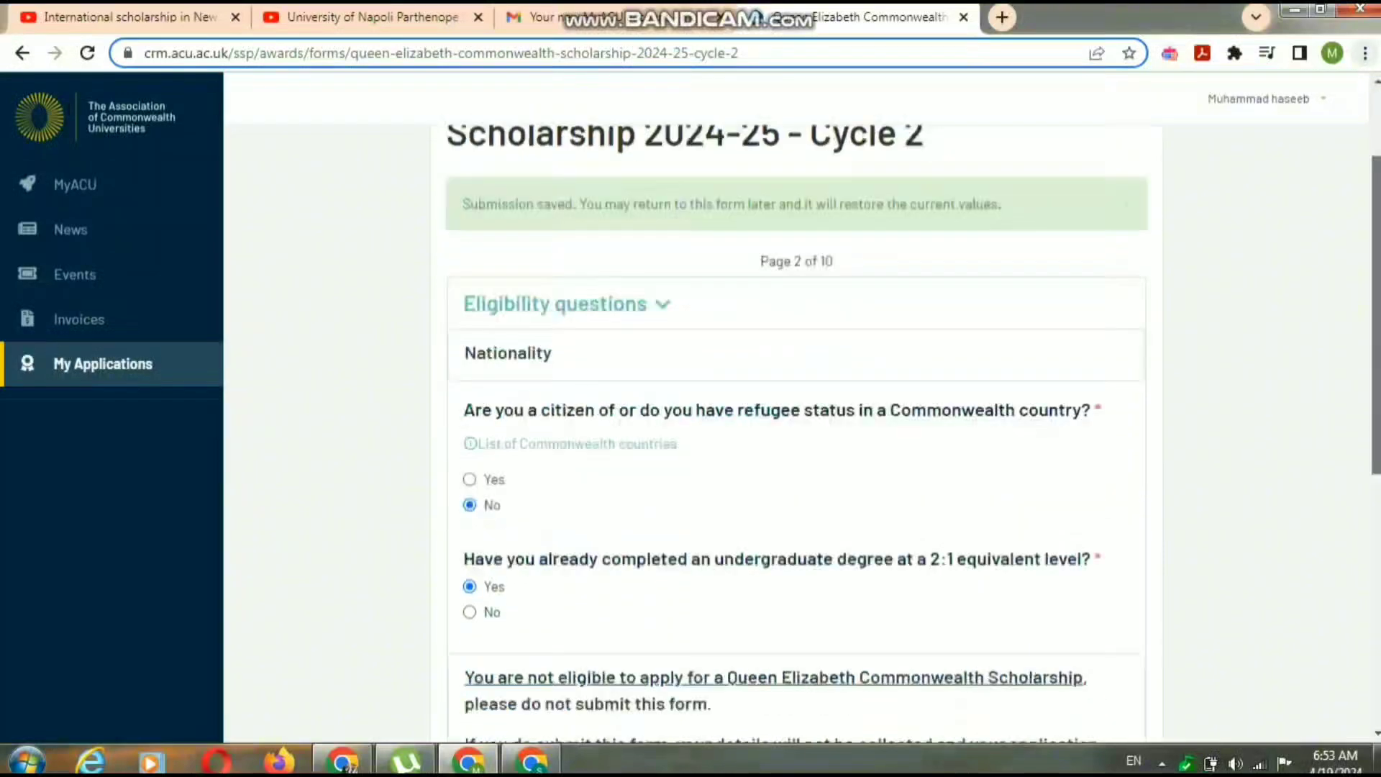
{"action": "scroll", "coordinate": [796, 432], "scroll_direction": "down", "scroll_amount": 1}
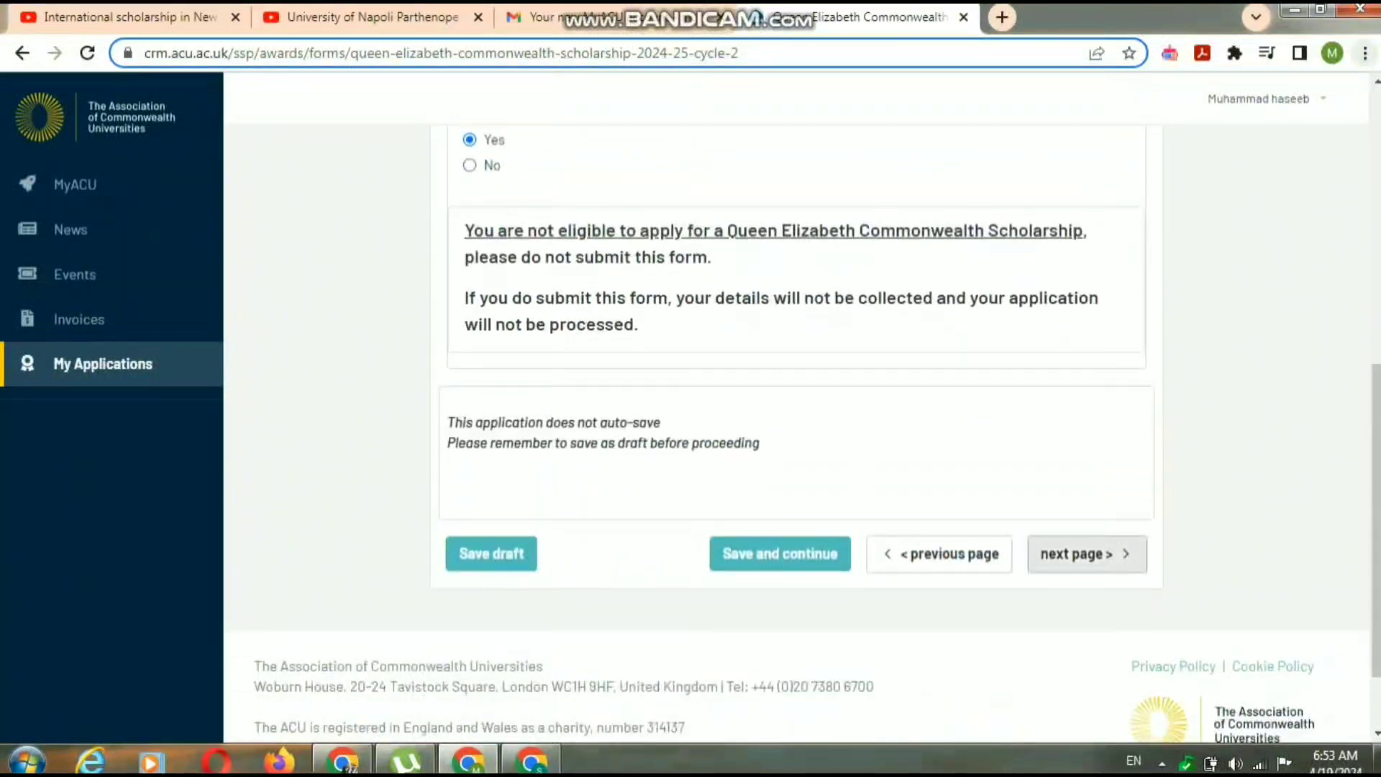
{"action": "left_click", "coordinate": [1087, 554]}
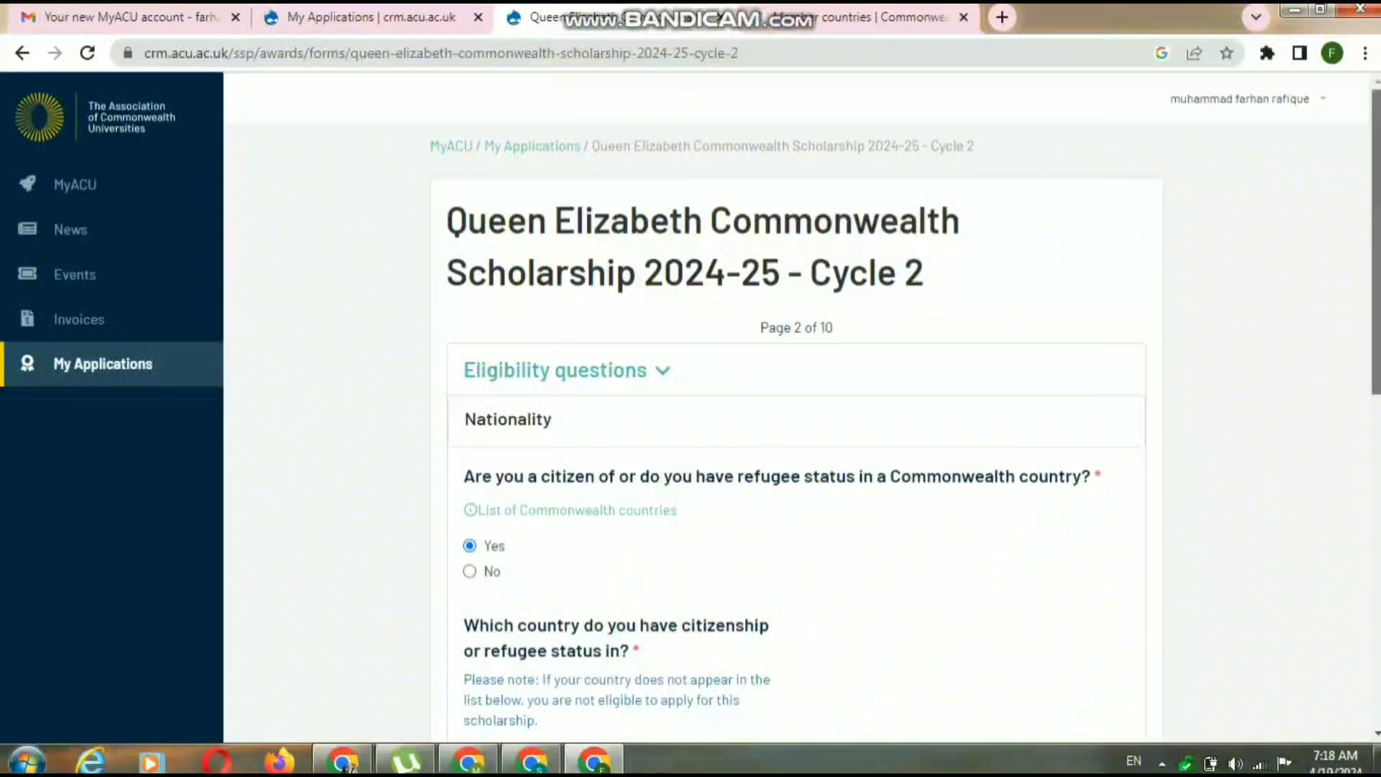
Step: Open the 'List of Commonwealth countries' page to check eligible nationalities
{"action": "scroll", "coordinate": [796, 432], "scroll_direction": "down", "scroll_amount": 3}
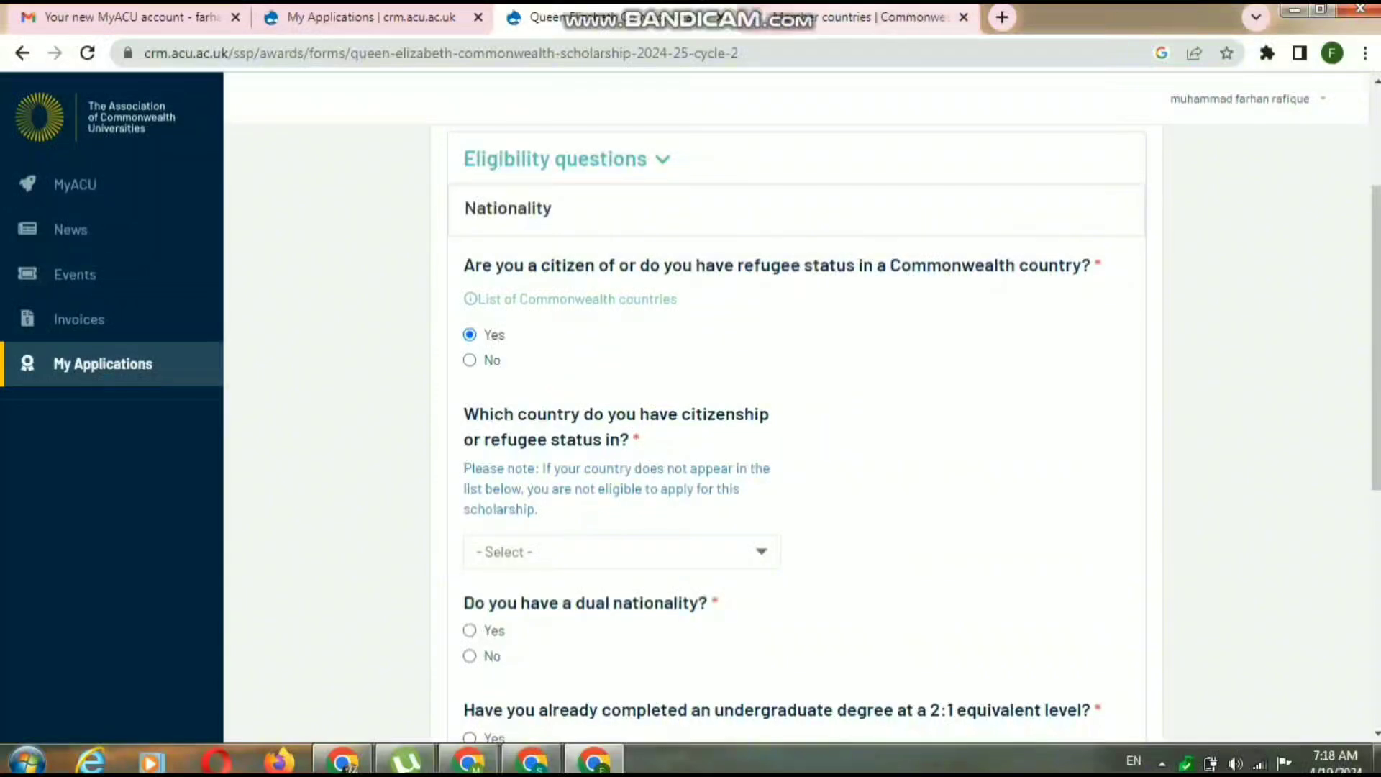
{"action": "left_click", "coordinate": [885, 17]}
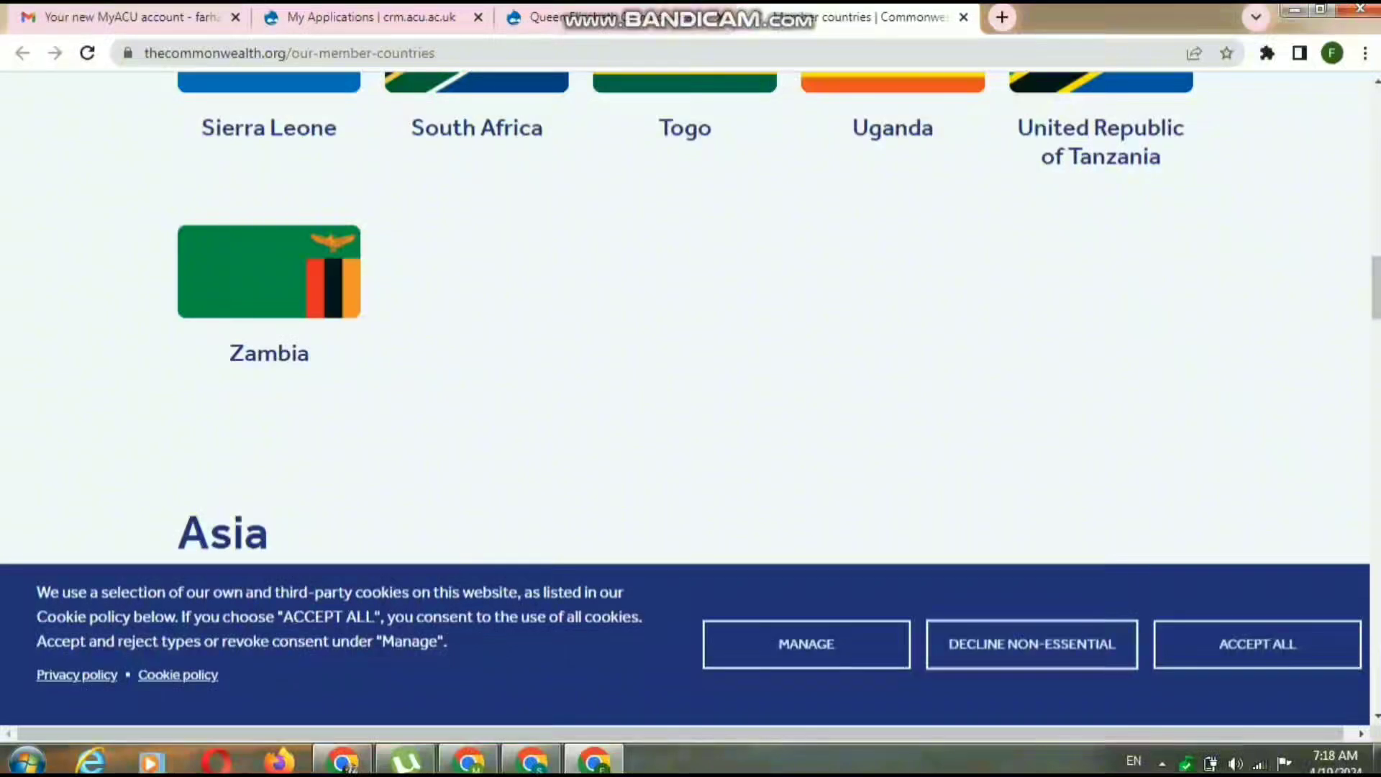
Step: Close the cookie banner, browse the Commonwealth member countries down to Asia's Pakistan, and return to the form
{"action": "left_click", "coordinate": [1031, 644]}
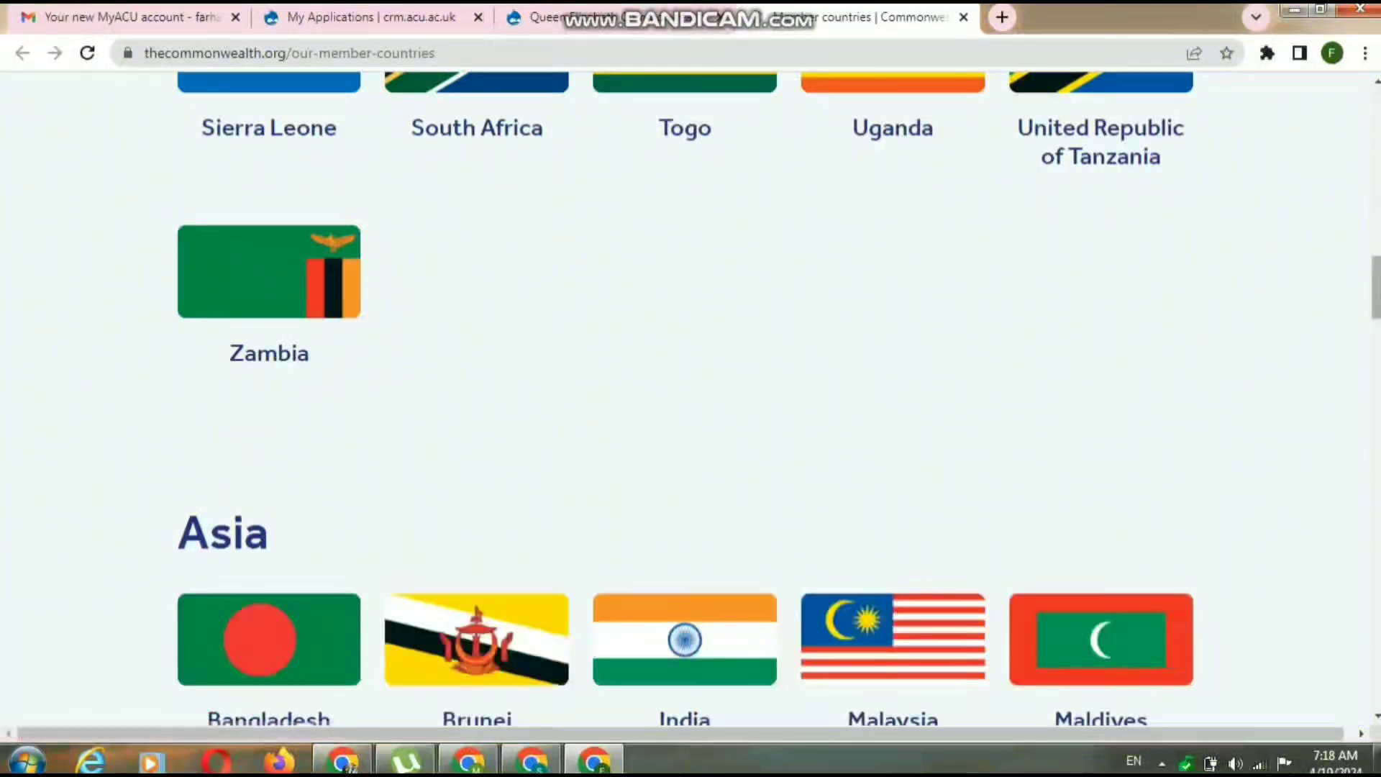
{"action": "scroll", "coordinate": [691, 403], "scroll_direction": "up", "scroll_amount": 15}
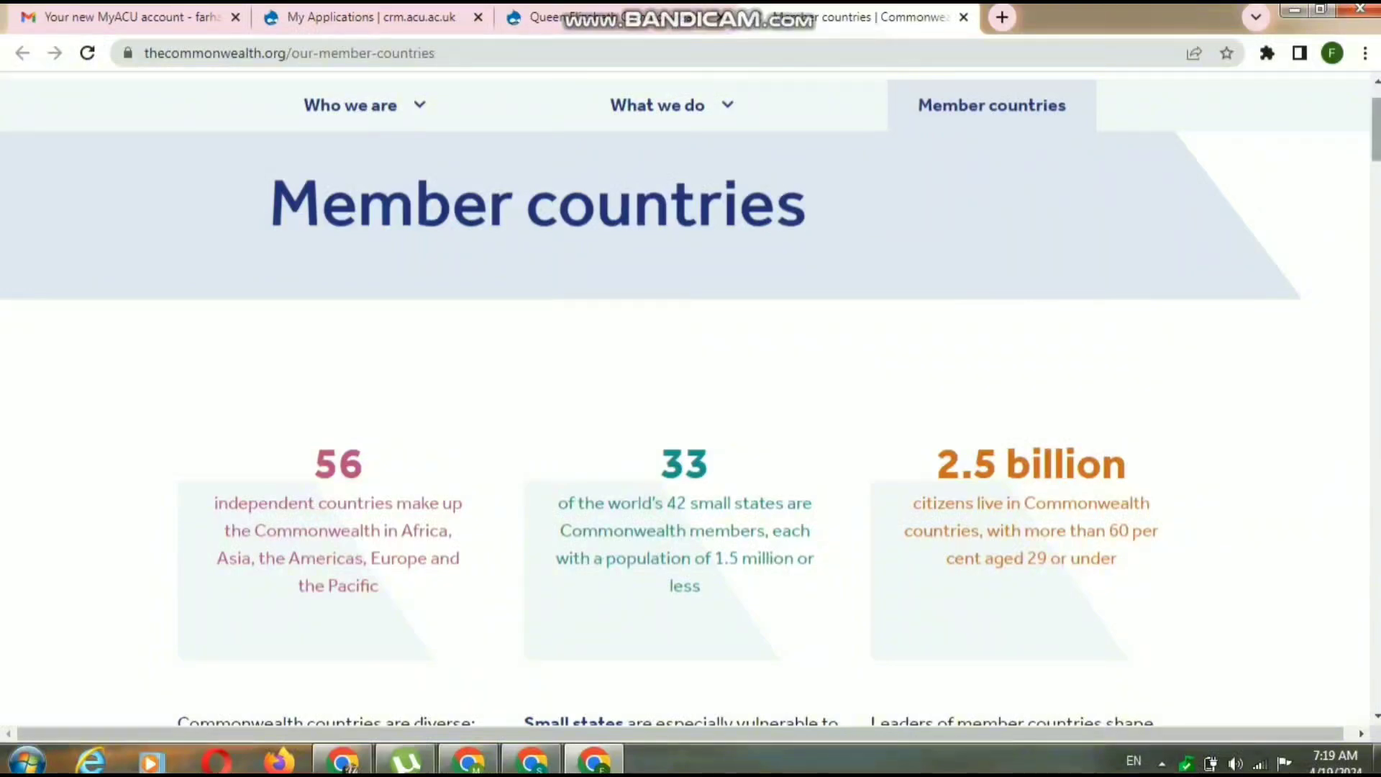
{"action": "scroll", "coordinate": [679, 399], "scroll_direction": "down", "scroll_amount": 10}
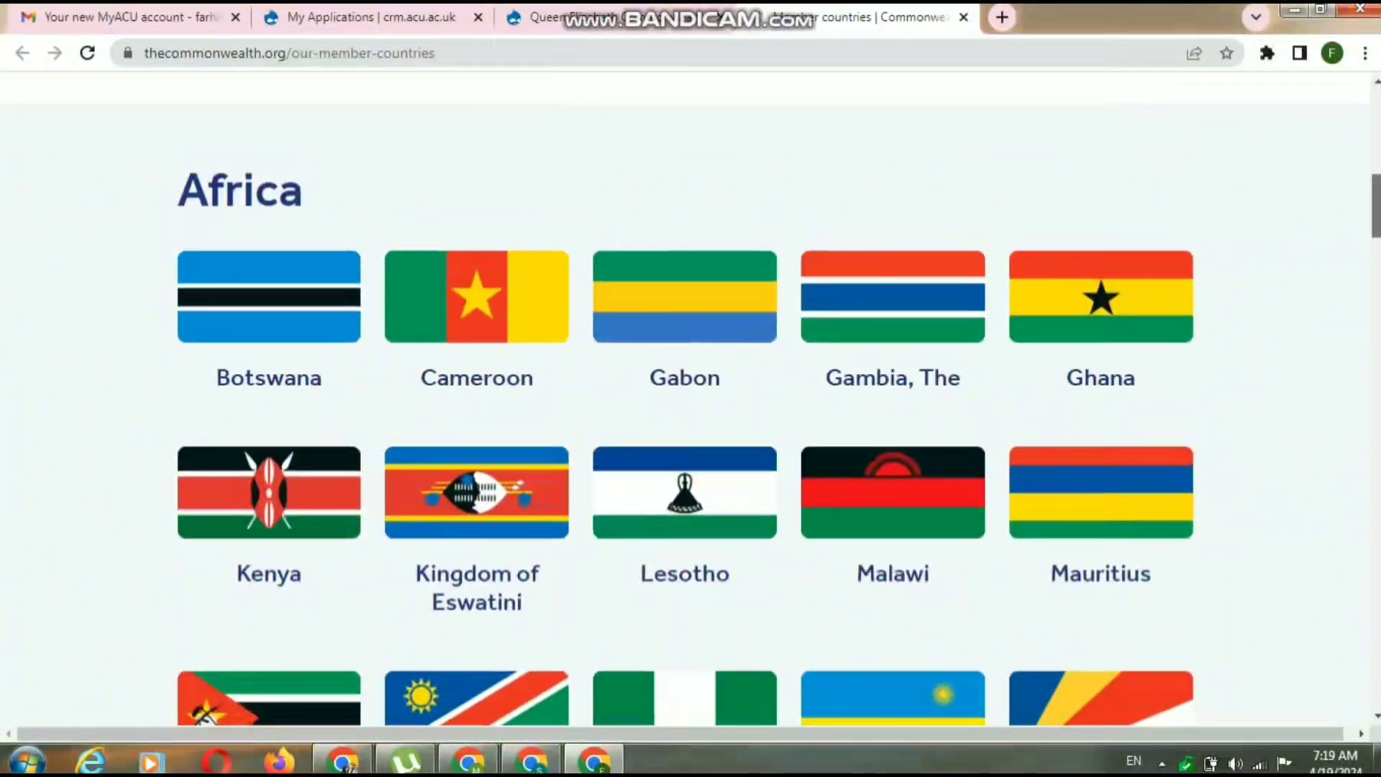
{"action": "scroll", "coordinate": [684, 411], "scroll_direction": "up", "scroll_amount": 1}
{"action": "scroll", "coordinate": [684, 411], "scroll_direction": "down", "scroll_amount": 1}
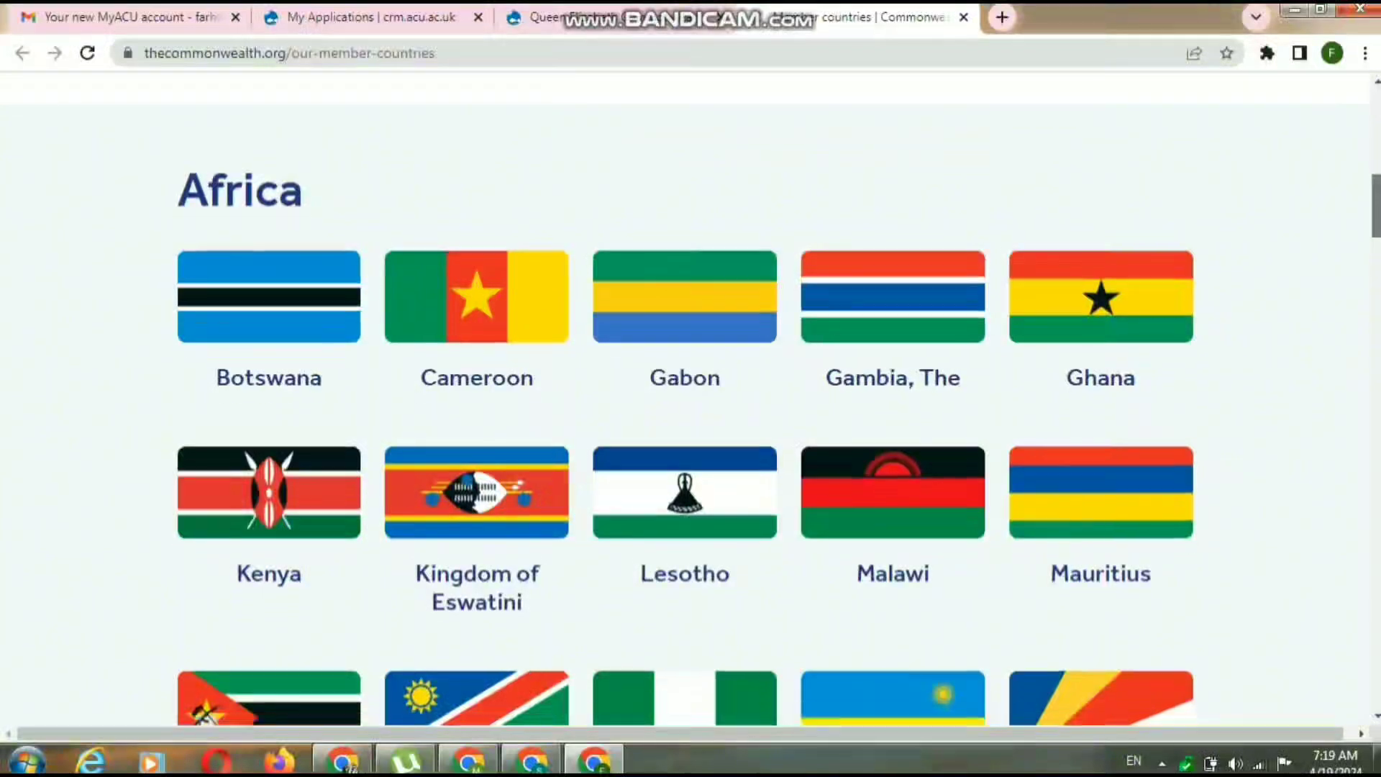
{"action": "scroll", "coordinate": [684, 402], "scroll_direction": "down", "scroll_amount": 10}
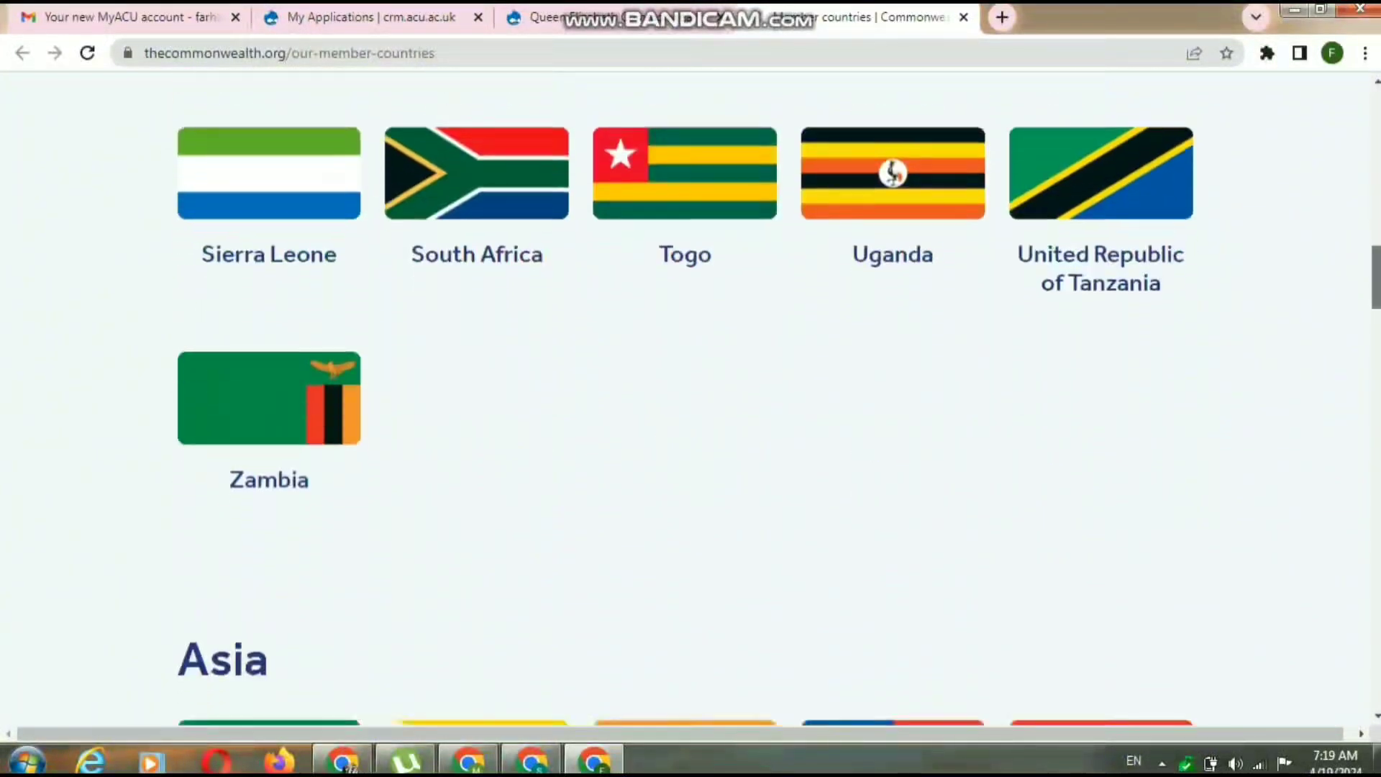
{"action": "scroll", "coordinate": [684, 402], "scroll_direction": "up", "scroll_amount": 1}
{"action": "scroll", "coordinate": [684, 403], "scroll_direction": "down", "scroll_amount": 6}
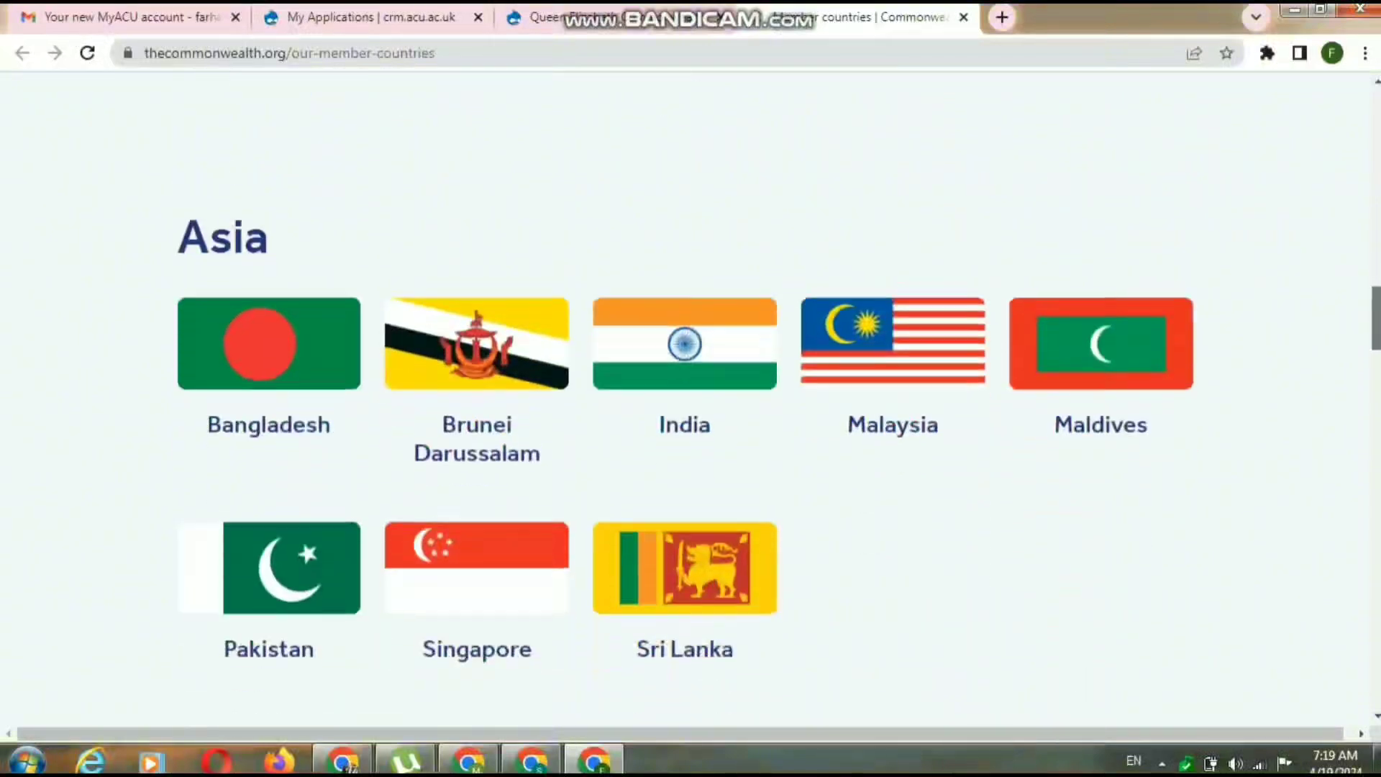
{"action": "scroll", "coordinate": [684, 403], "scroll_direction": "down", "scroll_amount": 1}
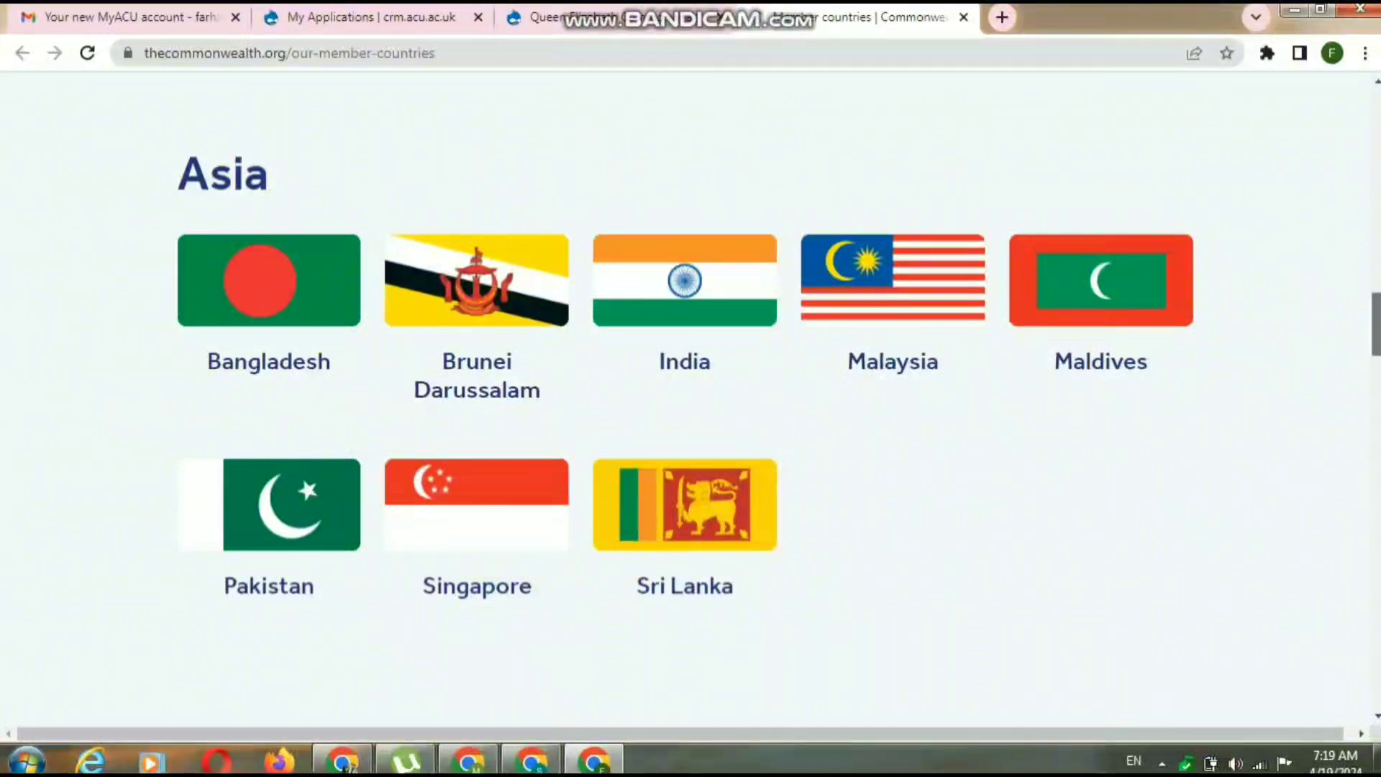
{"action": "scroll", "coordinate": [1376, 324], "scroll_direction": "down", "scroll_amount": 7}
{"action": "scroll", "coordinate": [691, 395], "scroll_direction": "down", "scroll_amount": 9}
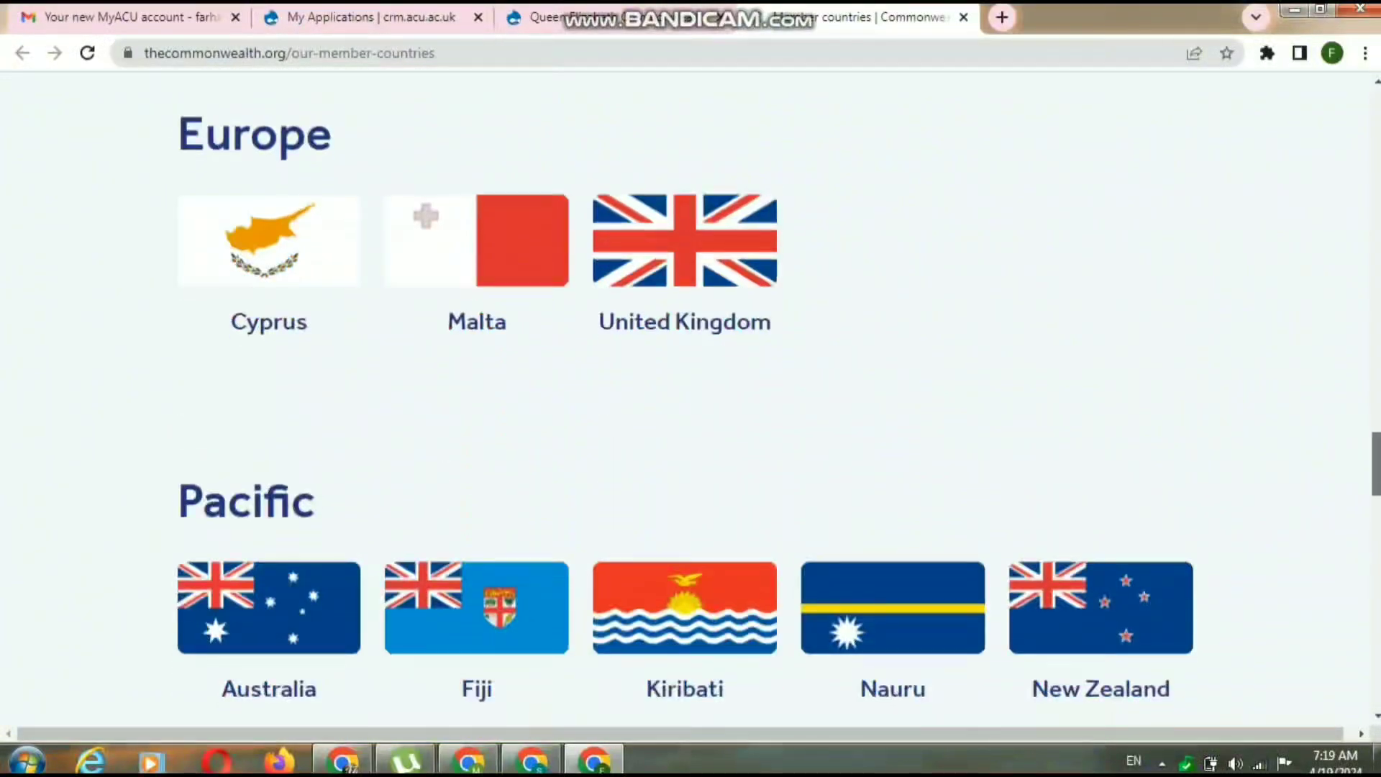
{"action": "scroll", "coordinate": [691, 403], "scroll_direction": "down", "scroll_amount": 1}
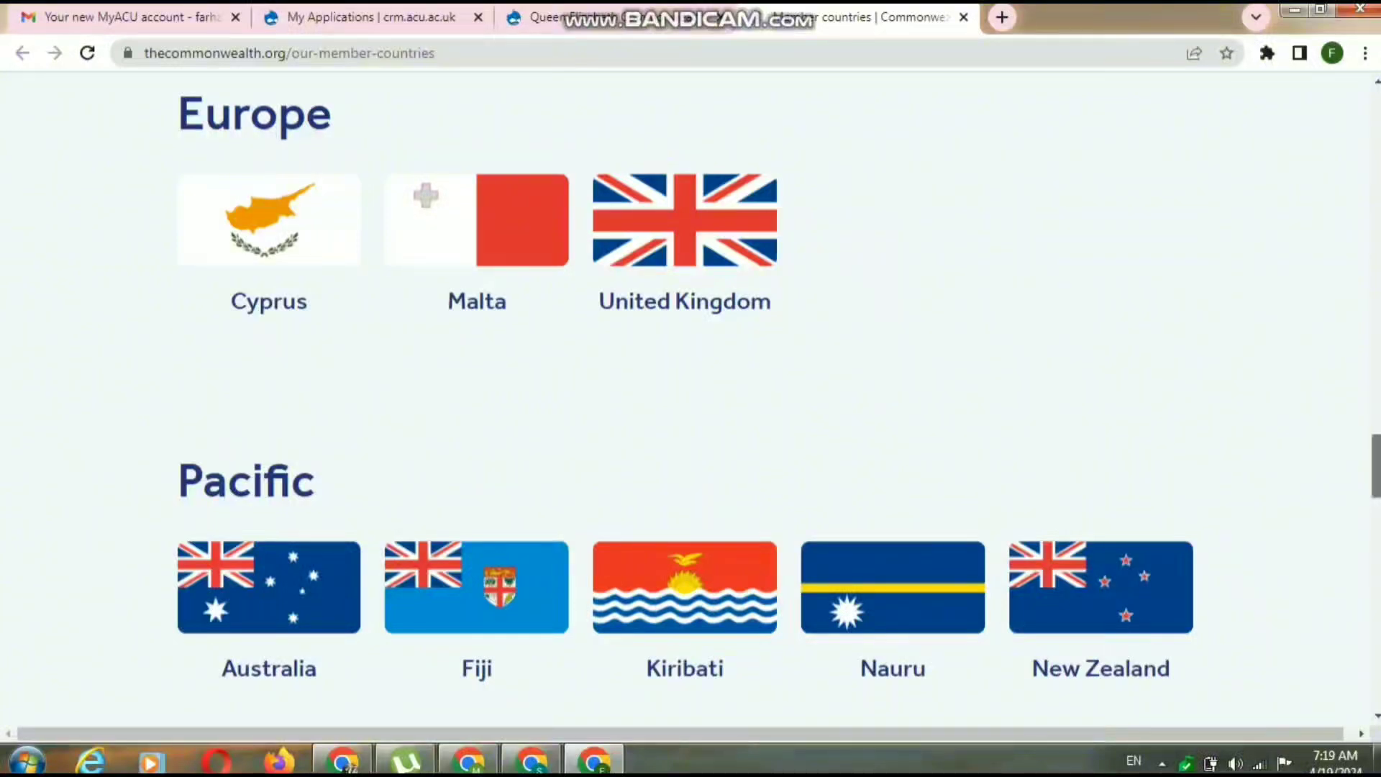
{"action": "scroll", "coordinate": [690, 395], "scroll_direction": "down", "scroll_amount": 10}
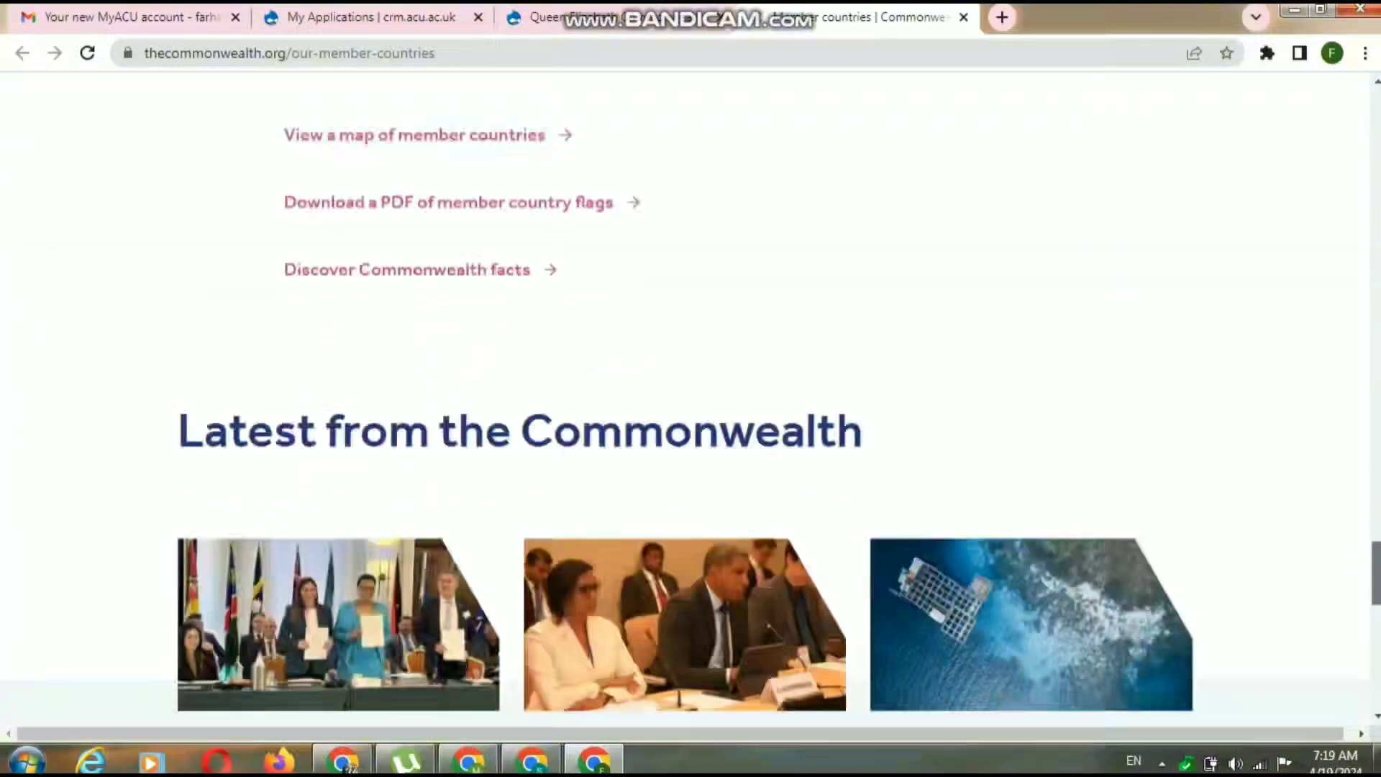
{"action": "scroll", "coordinate": [691, 403], "scroll_direction": "down", "scroll_amount": 3}
{"action": "scroll", "coordinate": [691, 403], "scroll_direction": "up", "scroll_amount": 15}
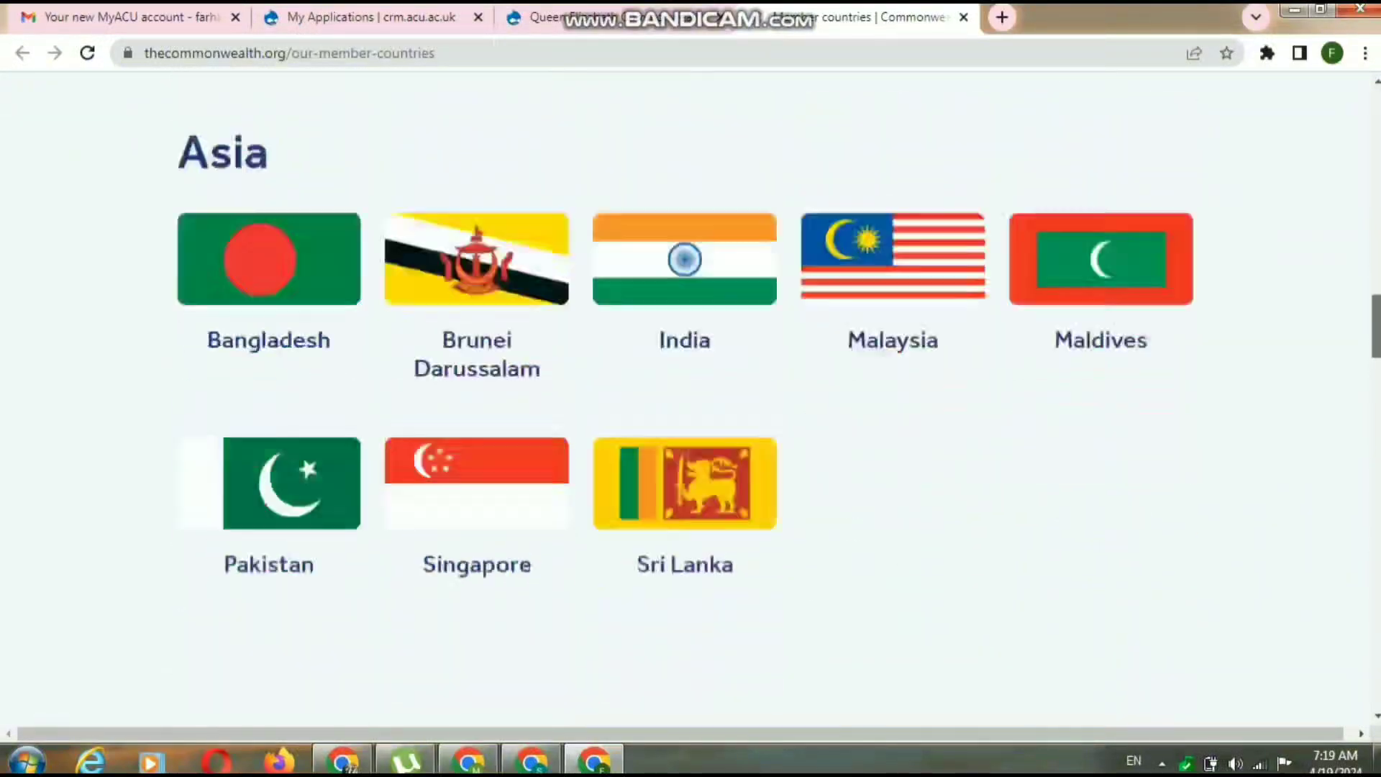
{"action": "scroll", "coordinate": [691, 396], "scroll_direction": "down", "scroll_amount": 1}
{"action": "scroll", "coordinate": [690, 396], "scroll_direction": "up", "scroll_amount": 1}
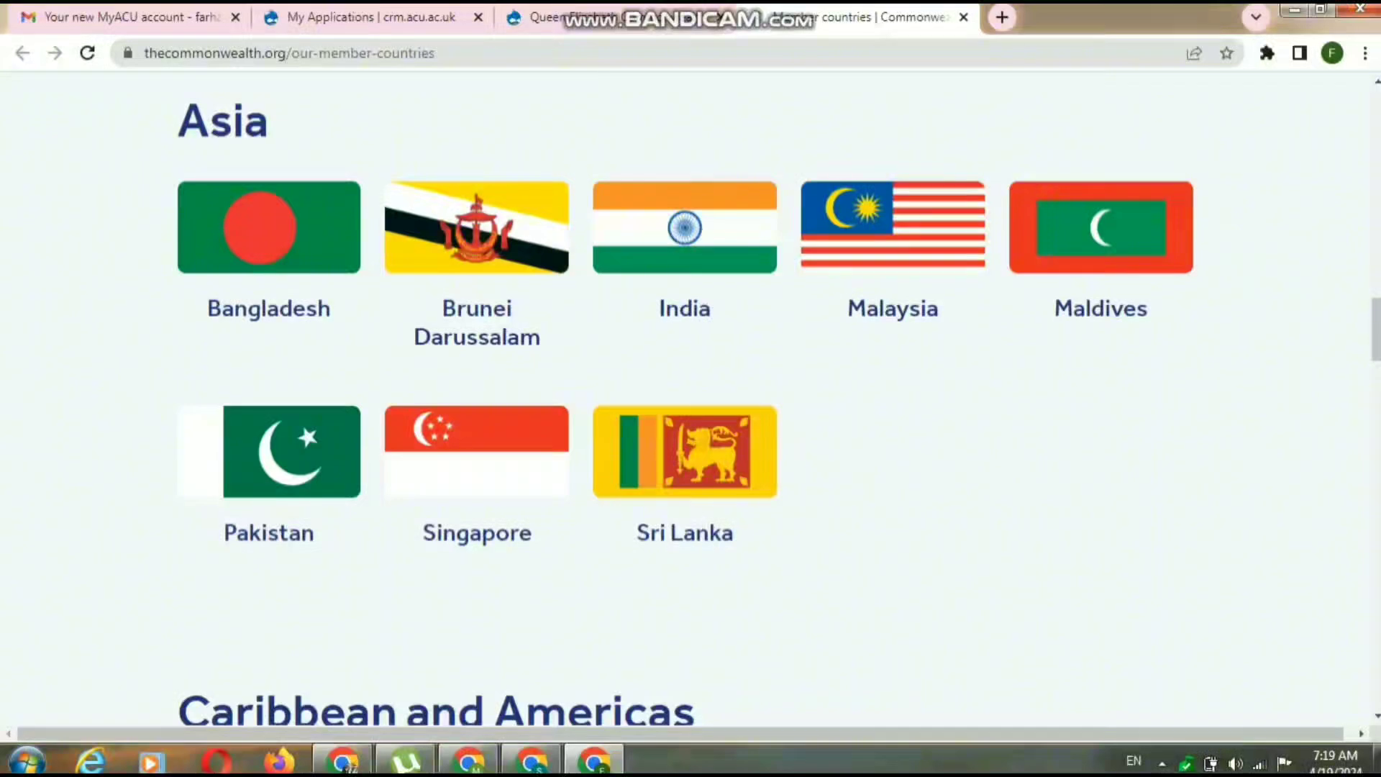
{"action": "key", "text": "ctrl+shift+Tab"}
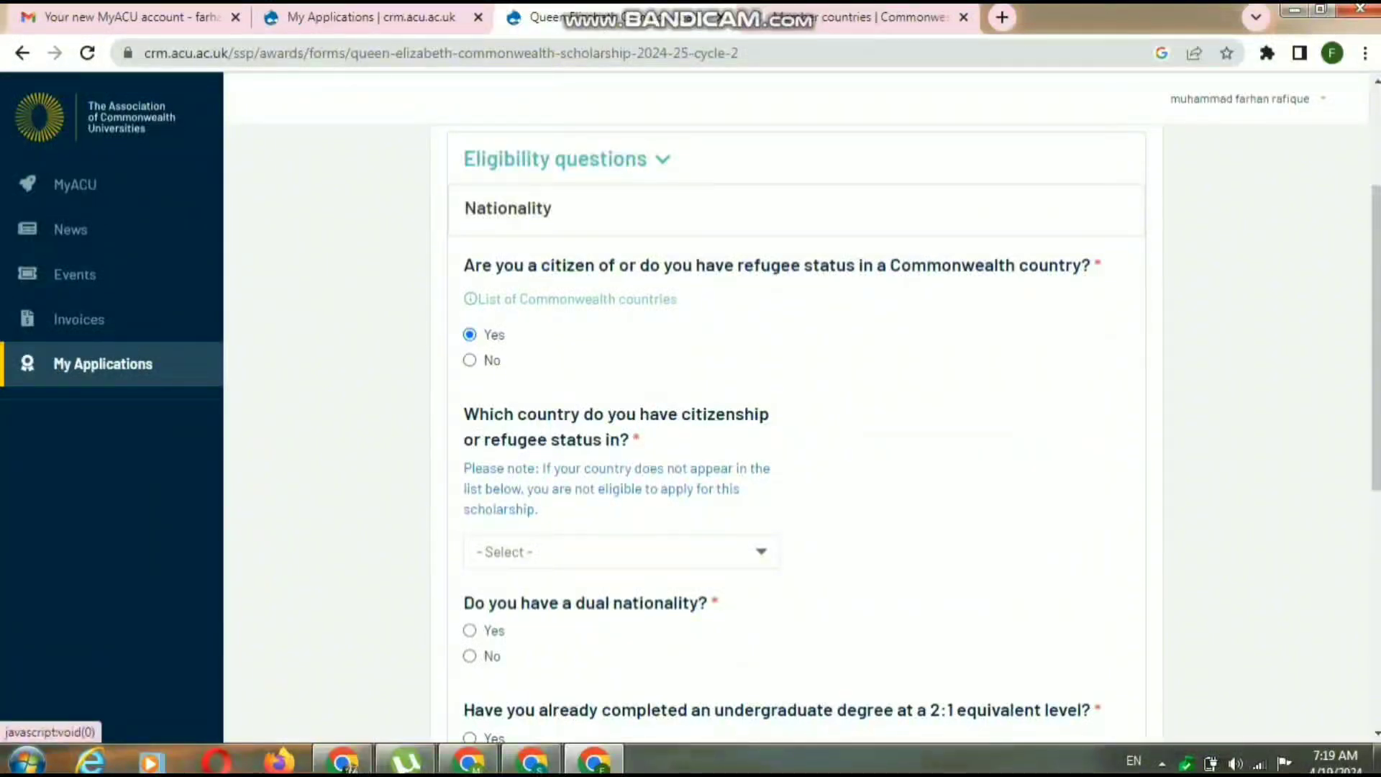
Step: Set the country of citizenship to Pakistan
{"action": "left_click", "coordinate": [622, 552]}
{"action": "type", "text": "pk"}
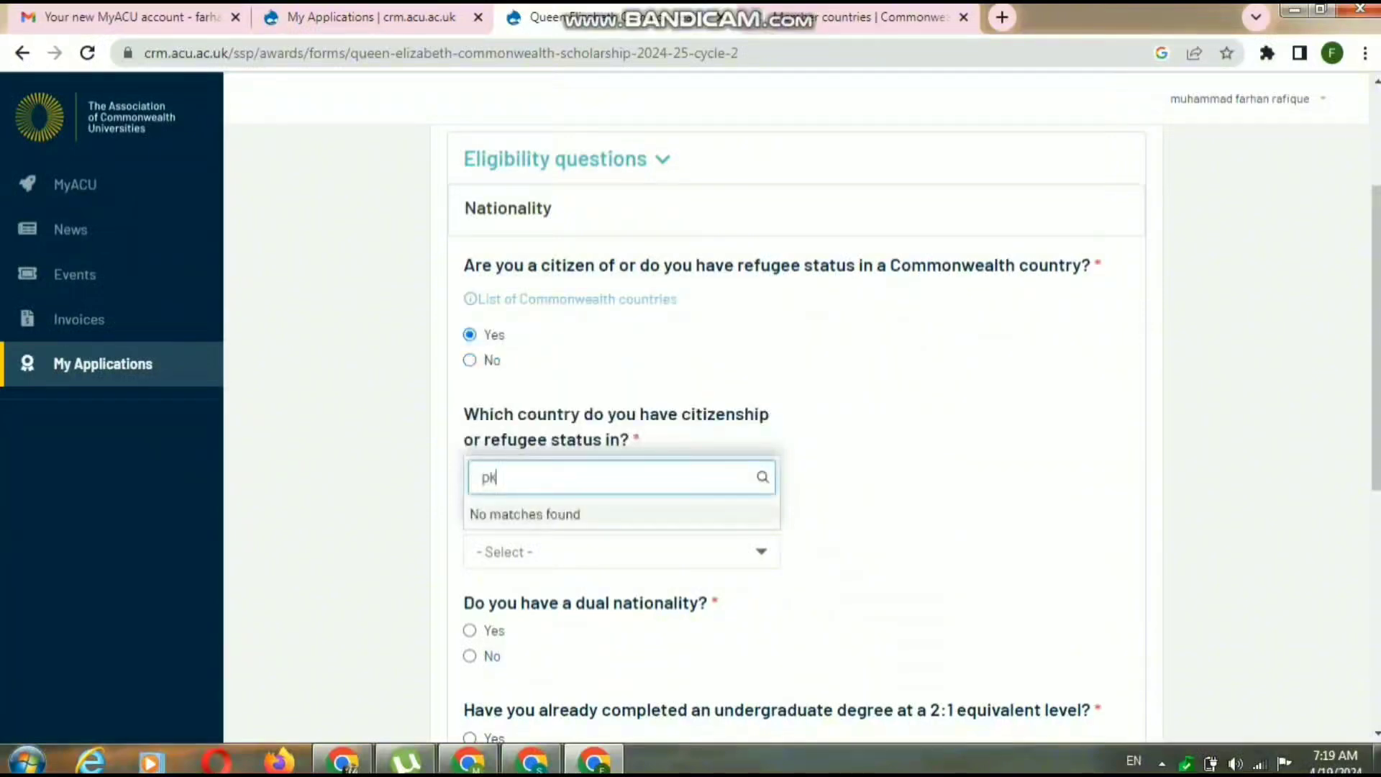
{"action": "key", "text": "BackSpace"}
{"action": "type", "text": "a"}
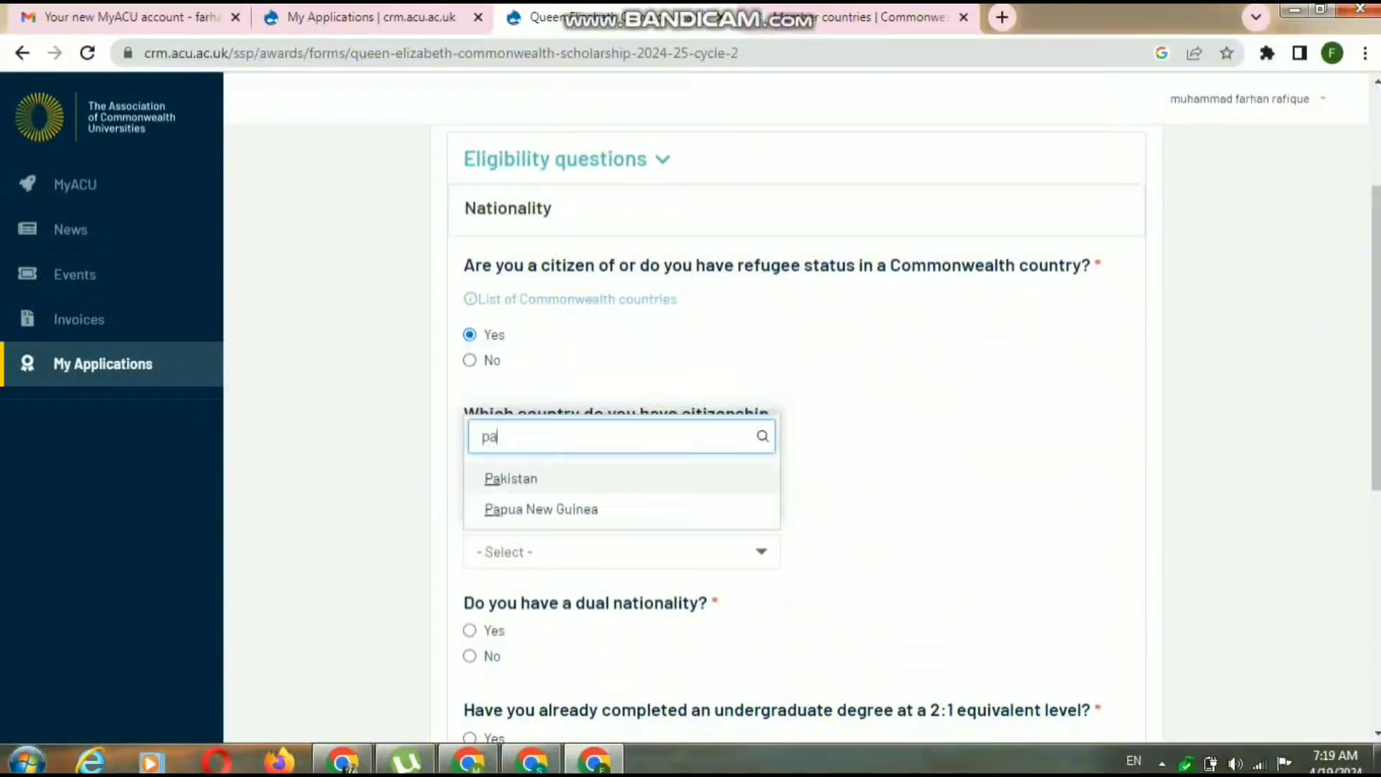
{"action": "key", "text": "Return"}
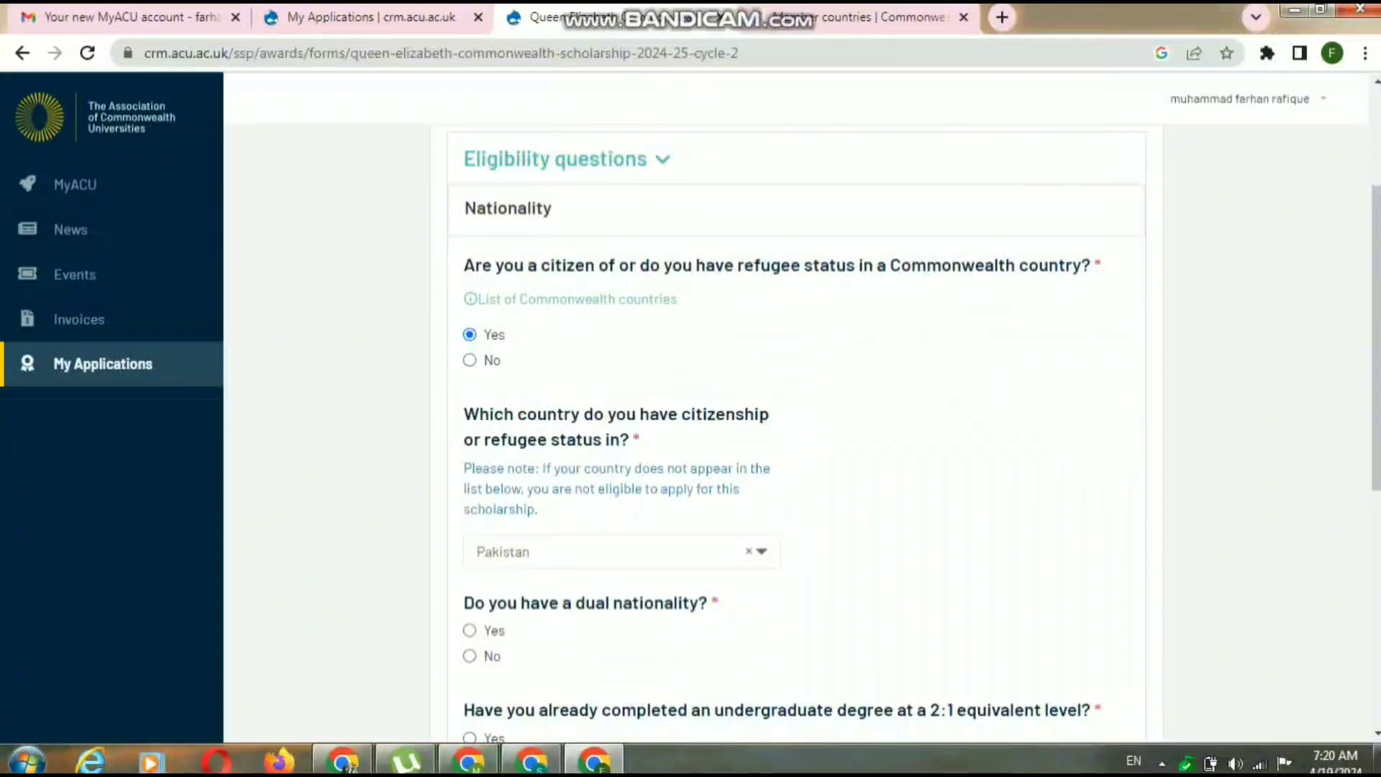
Step: Answer No to dual nationality and Yes to a completed 2:1 degree, and choose The University of the South Pacific
{"action": "scroll", "coordinate": [792, 432], "scroll_direction": "down", "scroll_amount": 3}
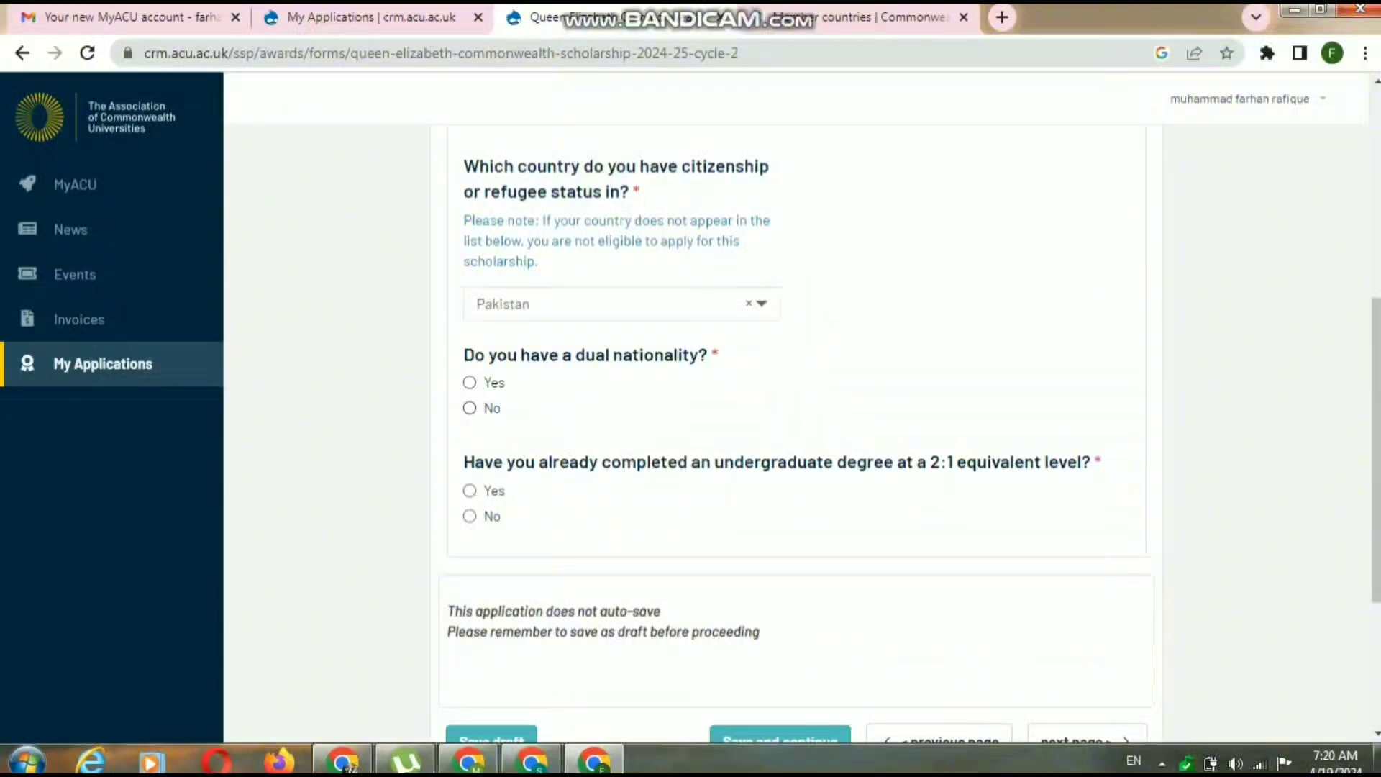
{"action": "left_click", "coordinate": [470, 408]}
{"action": "left_click", "coordinate": [470, 490]}
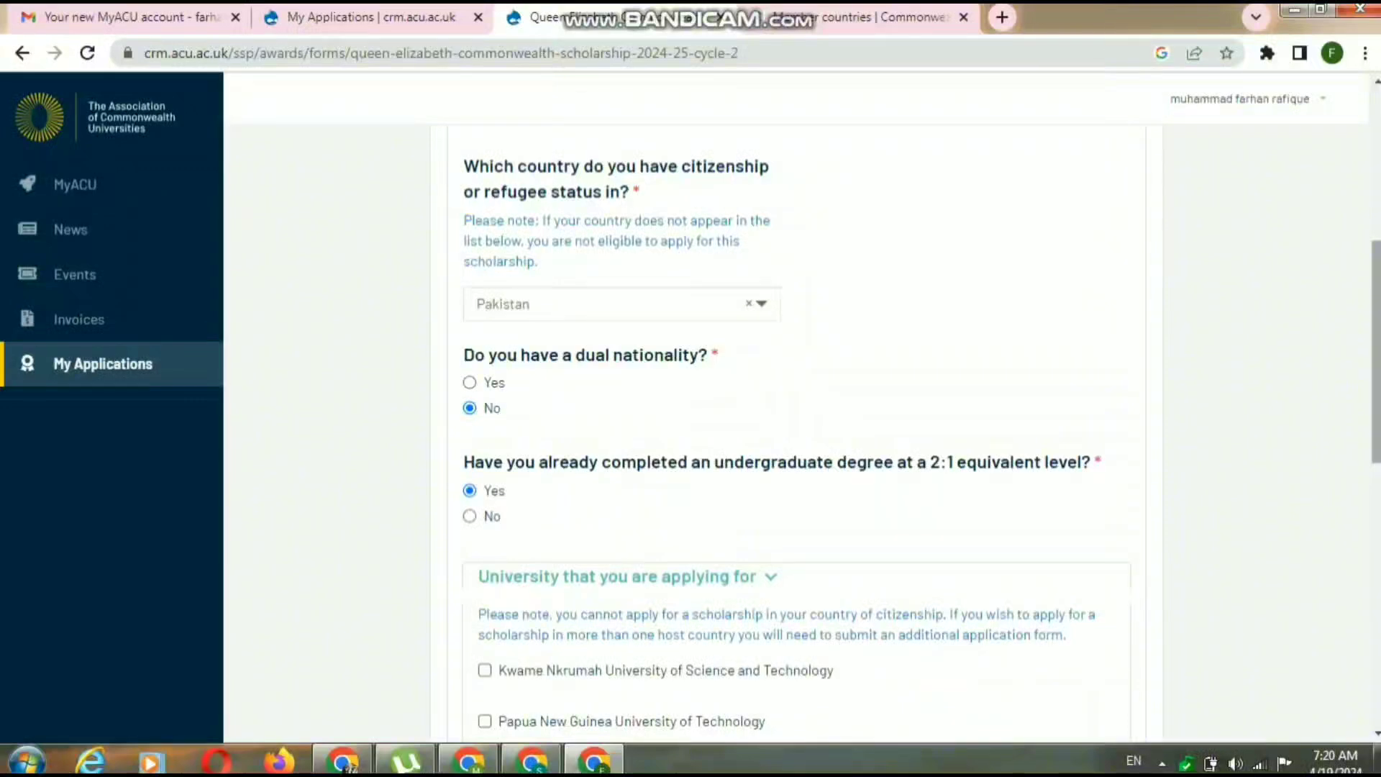
{"action": "scroll", "coordinate": [791, 431], "scroll_direction": "down", "scroll_amount": 5}
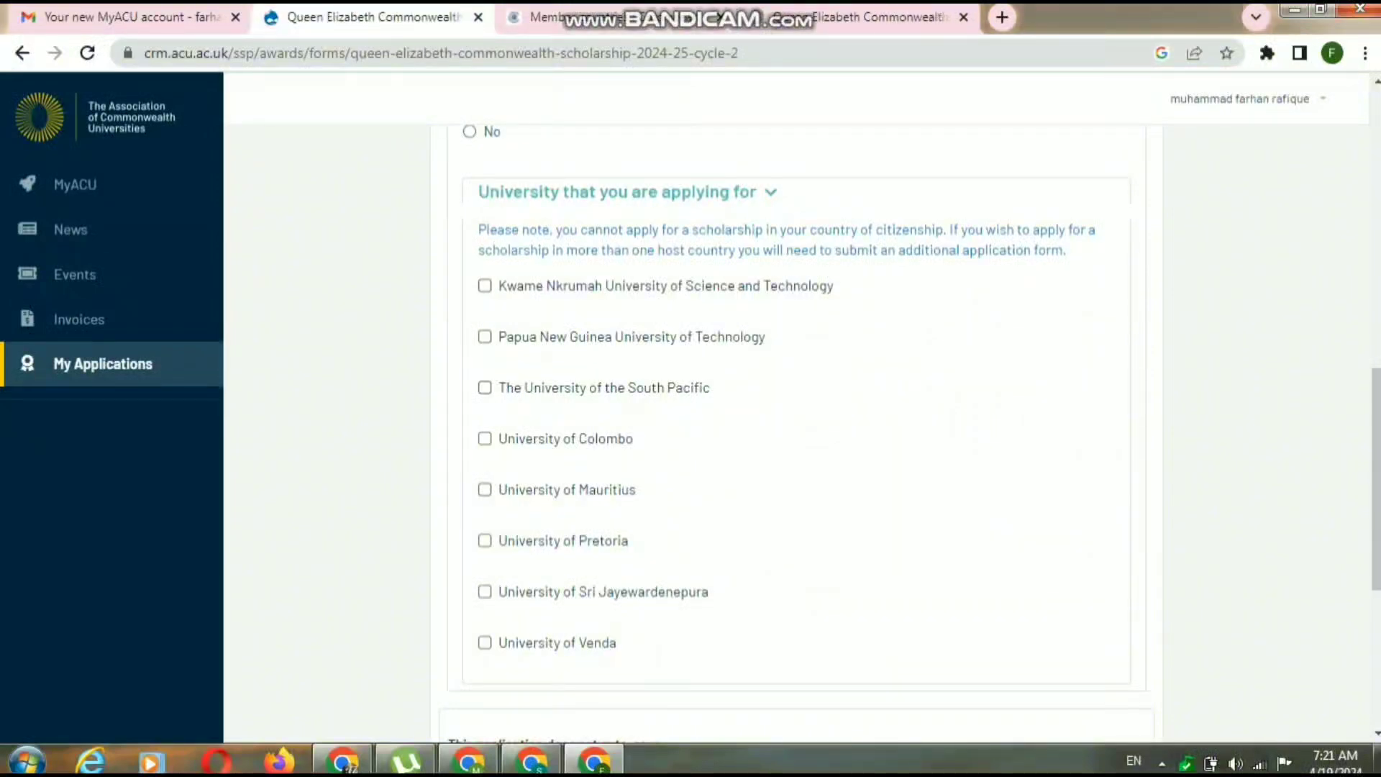
{"action": "left_click", "coordinate": [484, 387]}
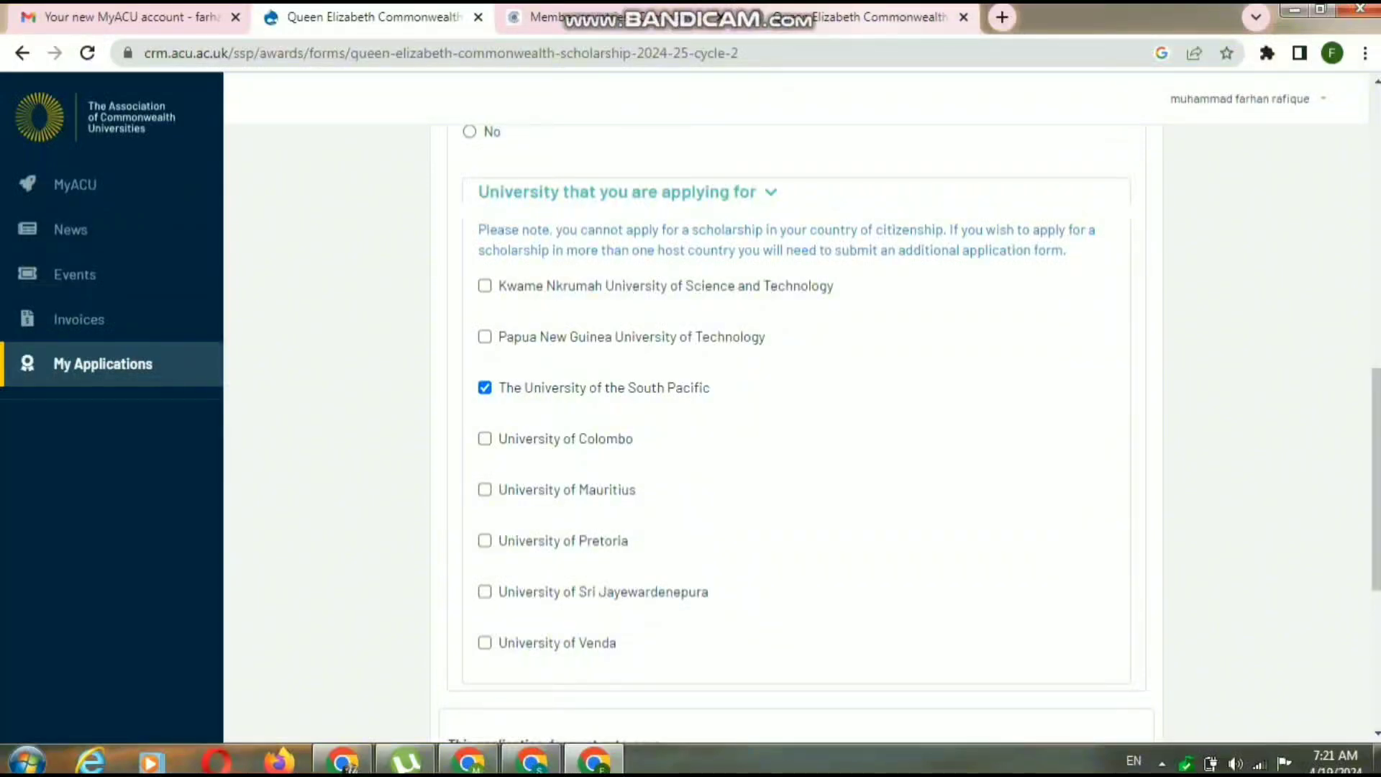
{"action": "key", "text": "ctrl+Tab"}
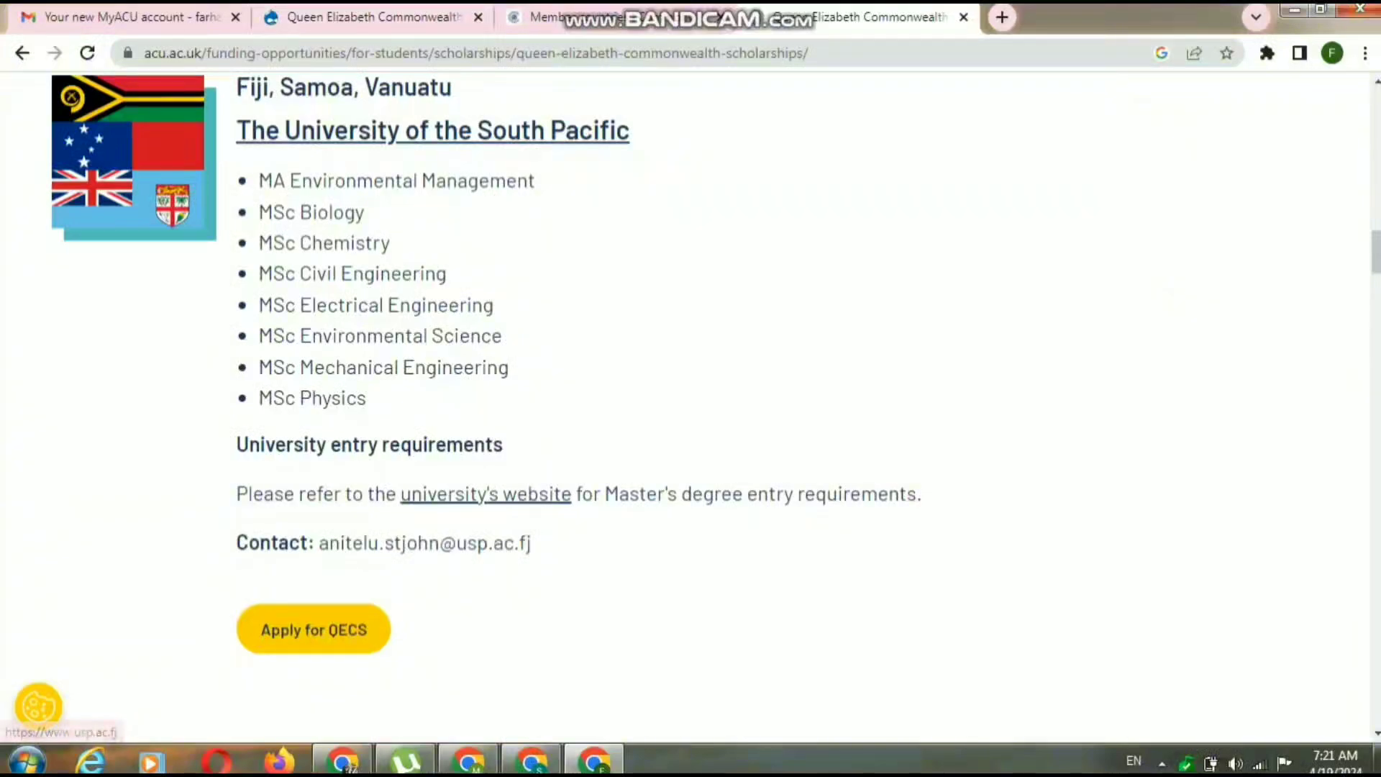
Step: Look through the acu.ac.uk list of host universities and courses, then switch back to the MyACU form
{"action": "scroll", "coordinate": [690, 403], "scroll_direction": "down", "scroll_amount": 8}
{"action": "scroll", "coordinate": [690, 403], "scroll_direction": "down", "scroll_amount": 8}
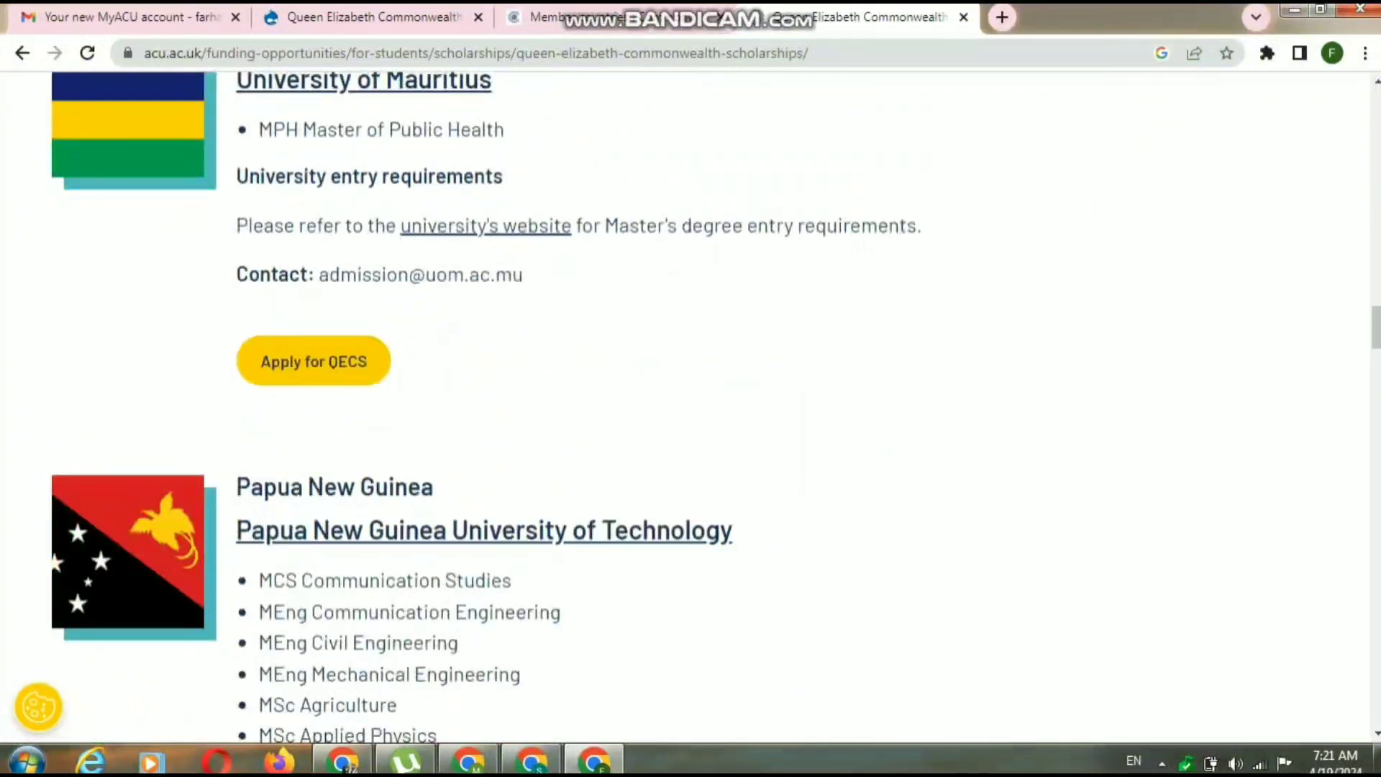
{"action": "scroll", "coordinate": [691, 403], "scroll_direction": "down", "scroll_amount": 8}
{"action": "scroll", "coordinate": [691, 403], "scroll_direction": "down", "scroll_amount": 20}
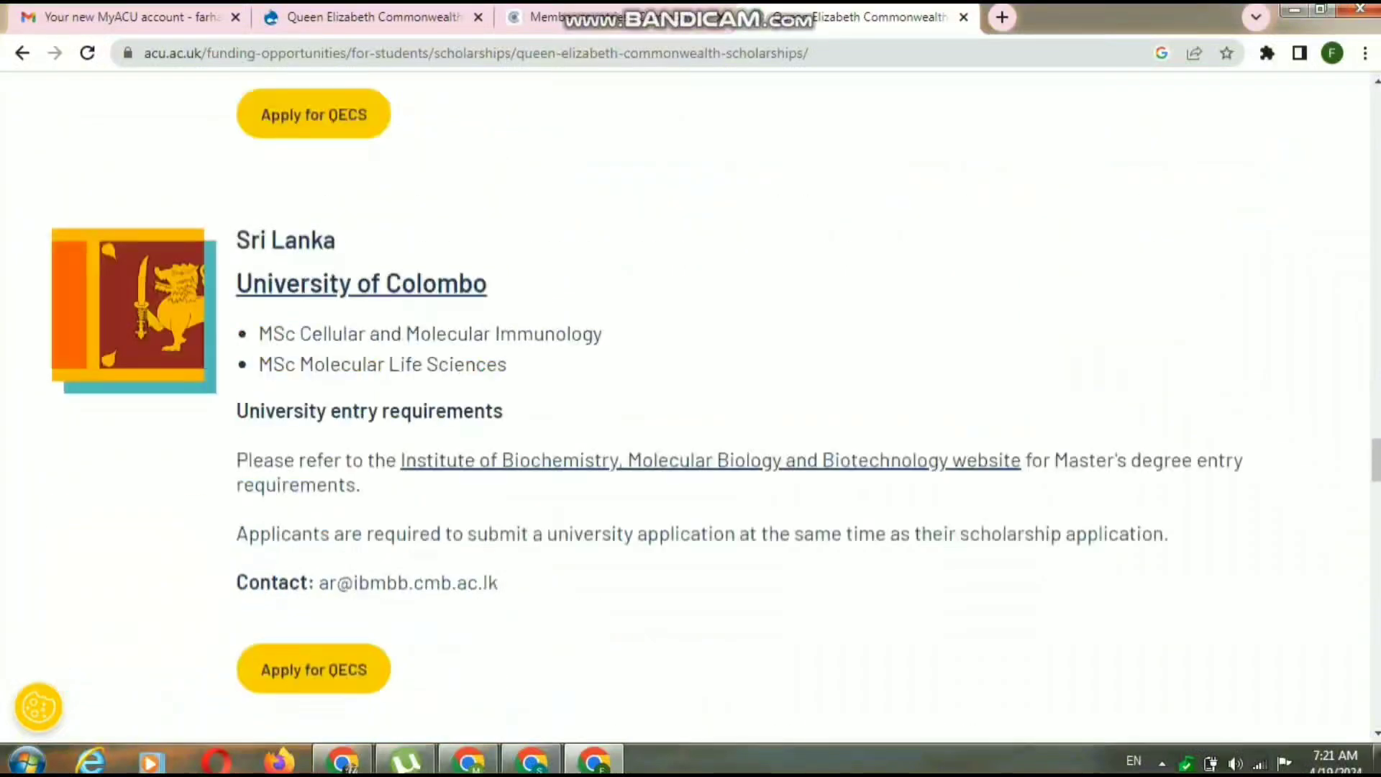
{"action": "scroll", "coordinate": [691, 403], "scroll_direction": "up", "scroll_amount": 8}
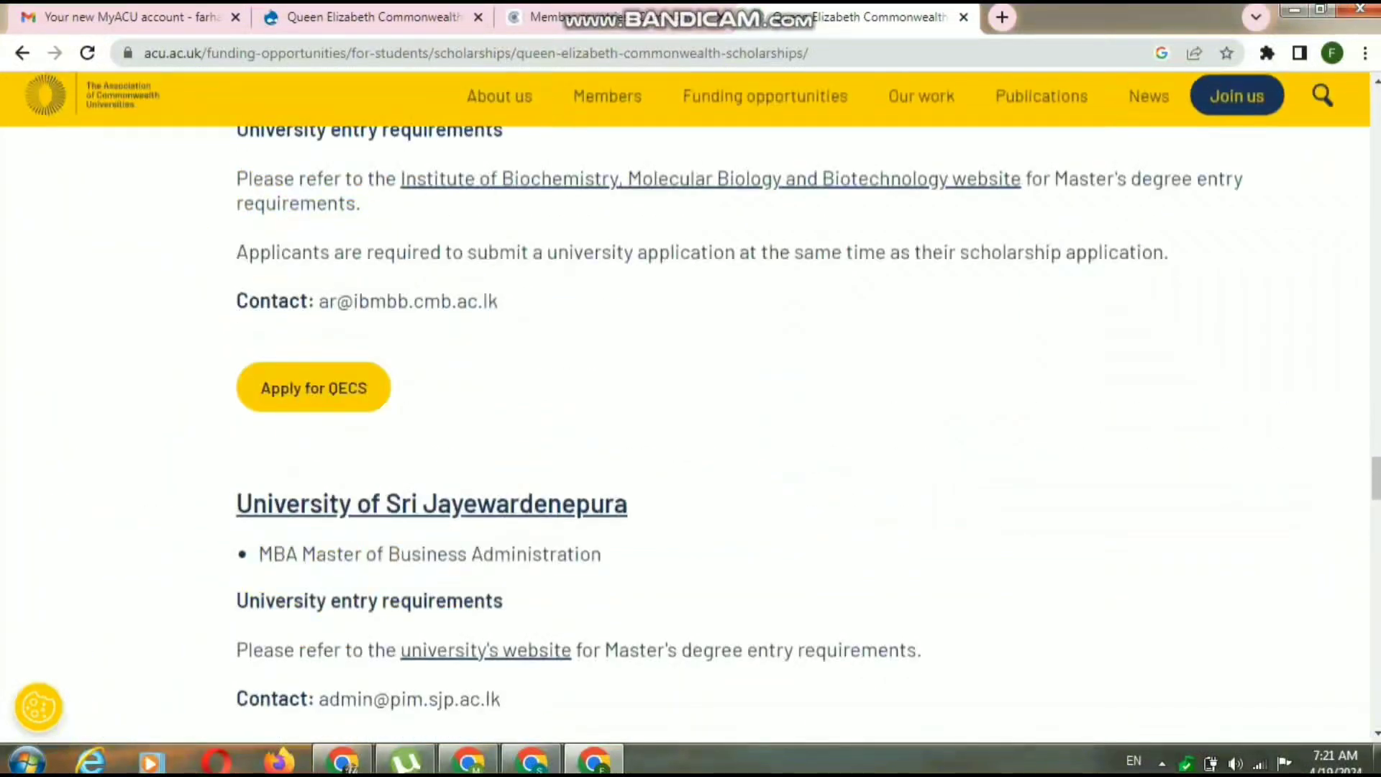
{"action": "key", "text": "ctrl+Page_Up"}
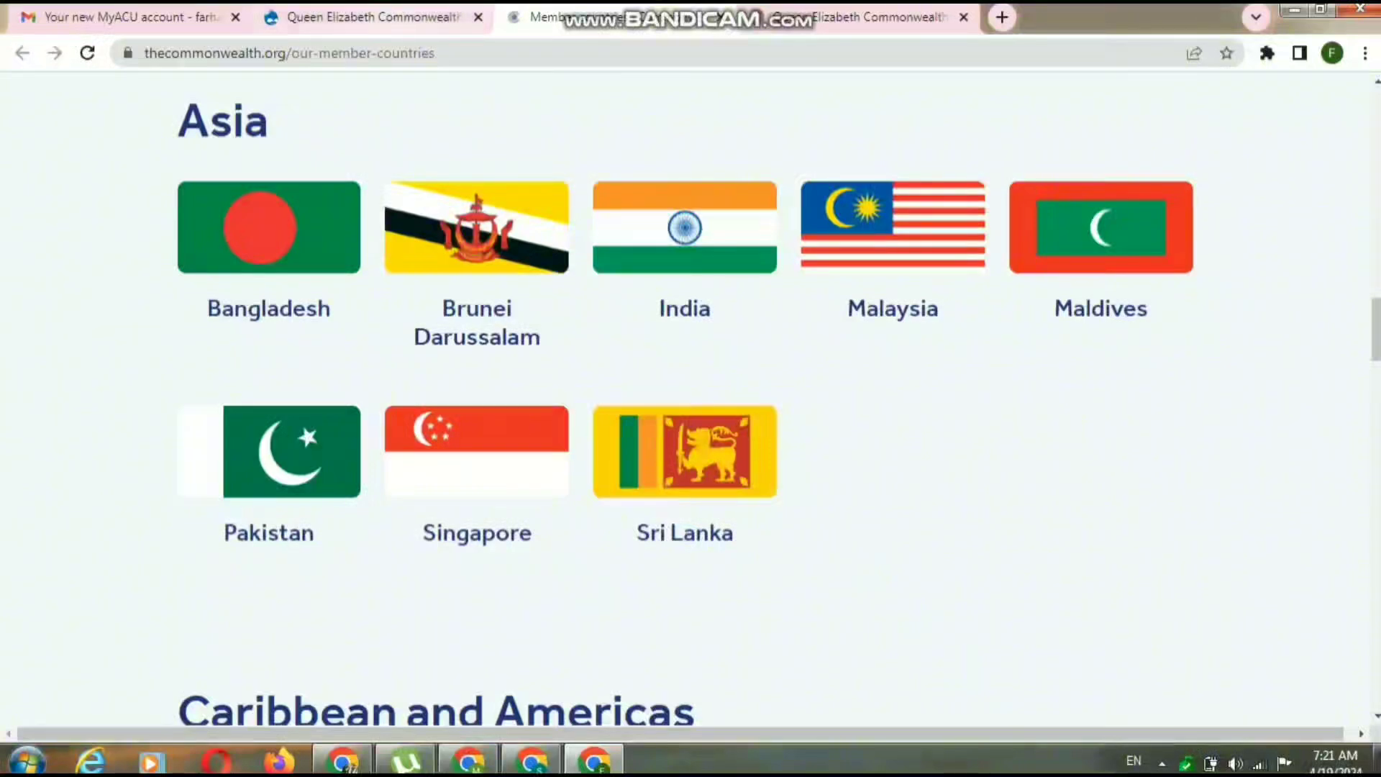
{"action": "key", "text": "ctrl+Page_Up"}
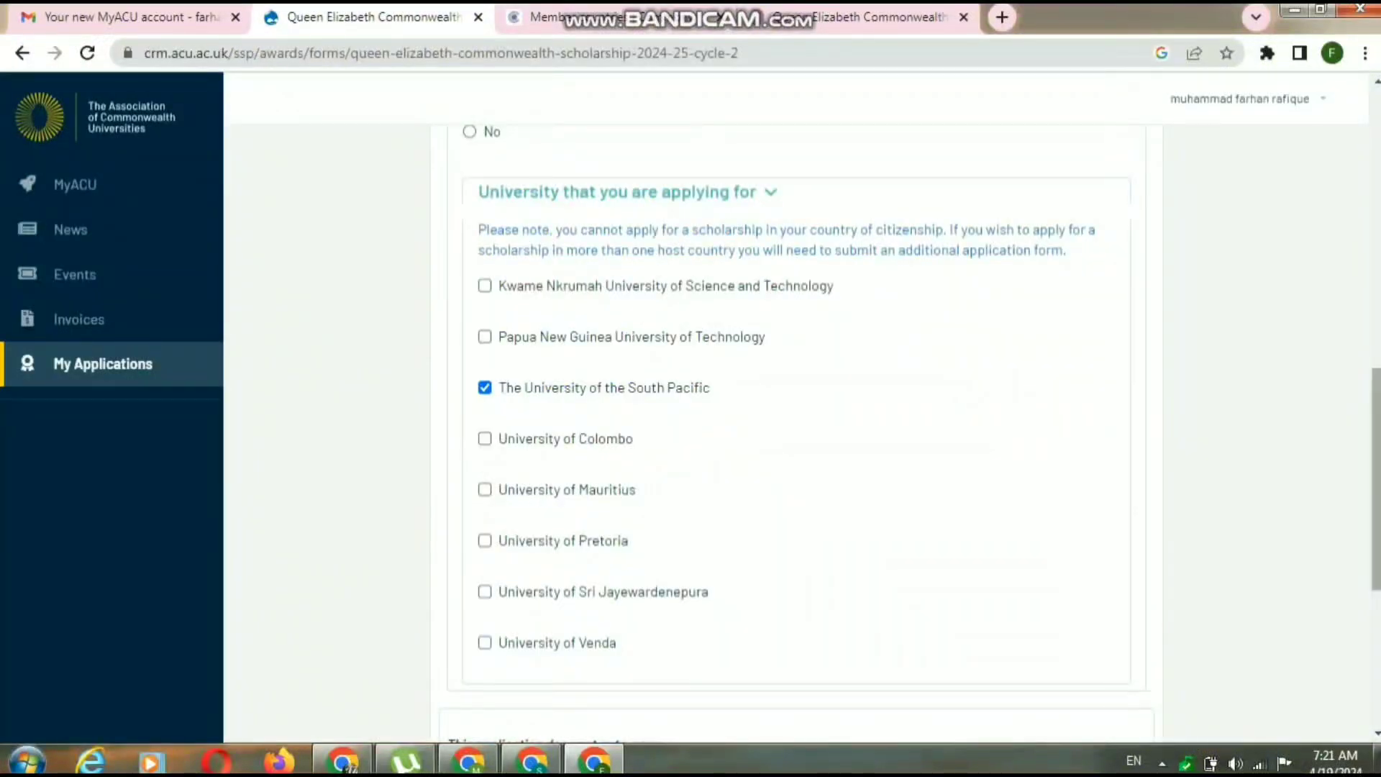
Step: Save page 2 of the form and advance to page 3 of 10
{"action": "scroll", "coordinate": [799, 432], "scroll_direction": "down", "scroll_amount": 5}
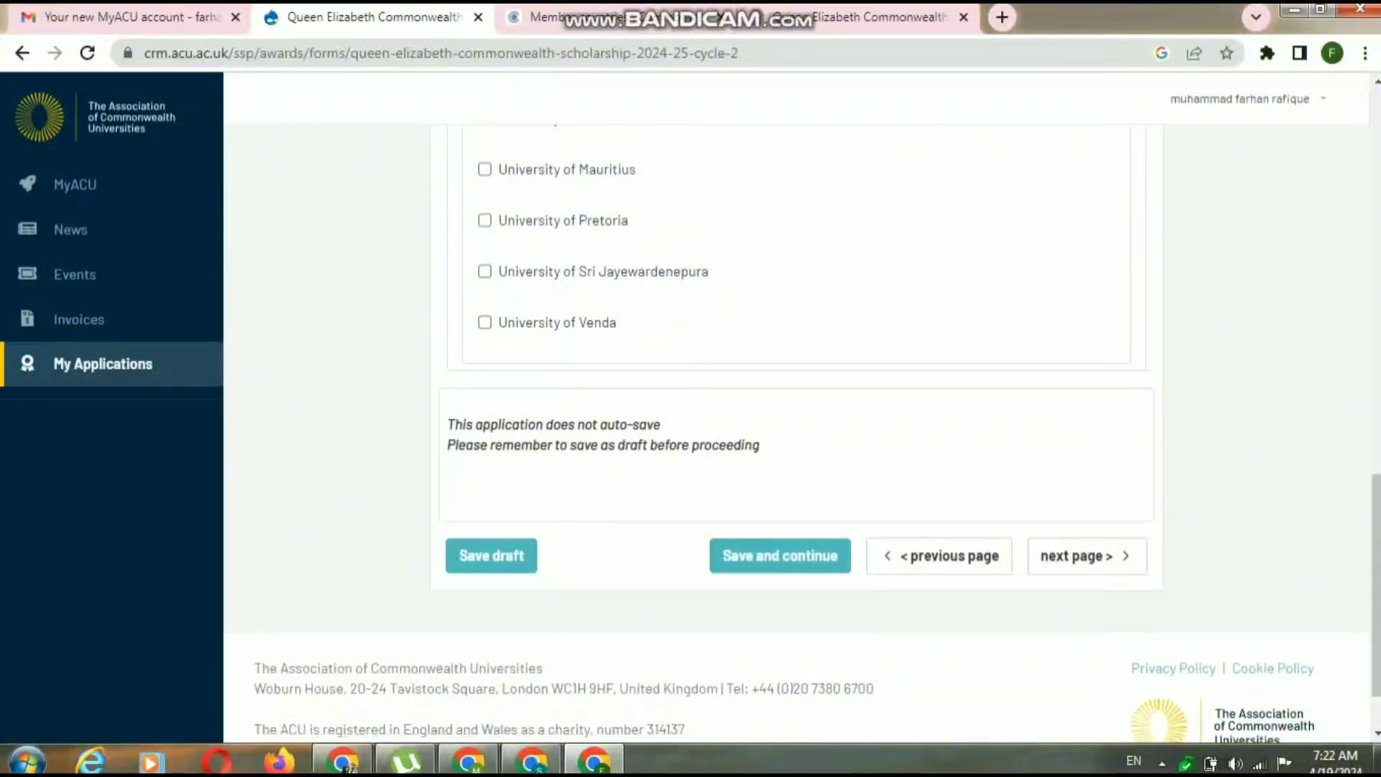
{"action": "left_click", "coordinate": [779, 555]}
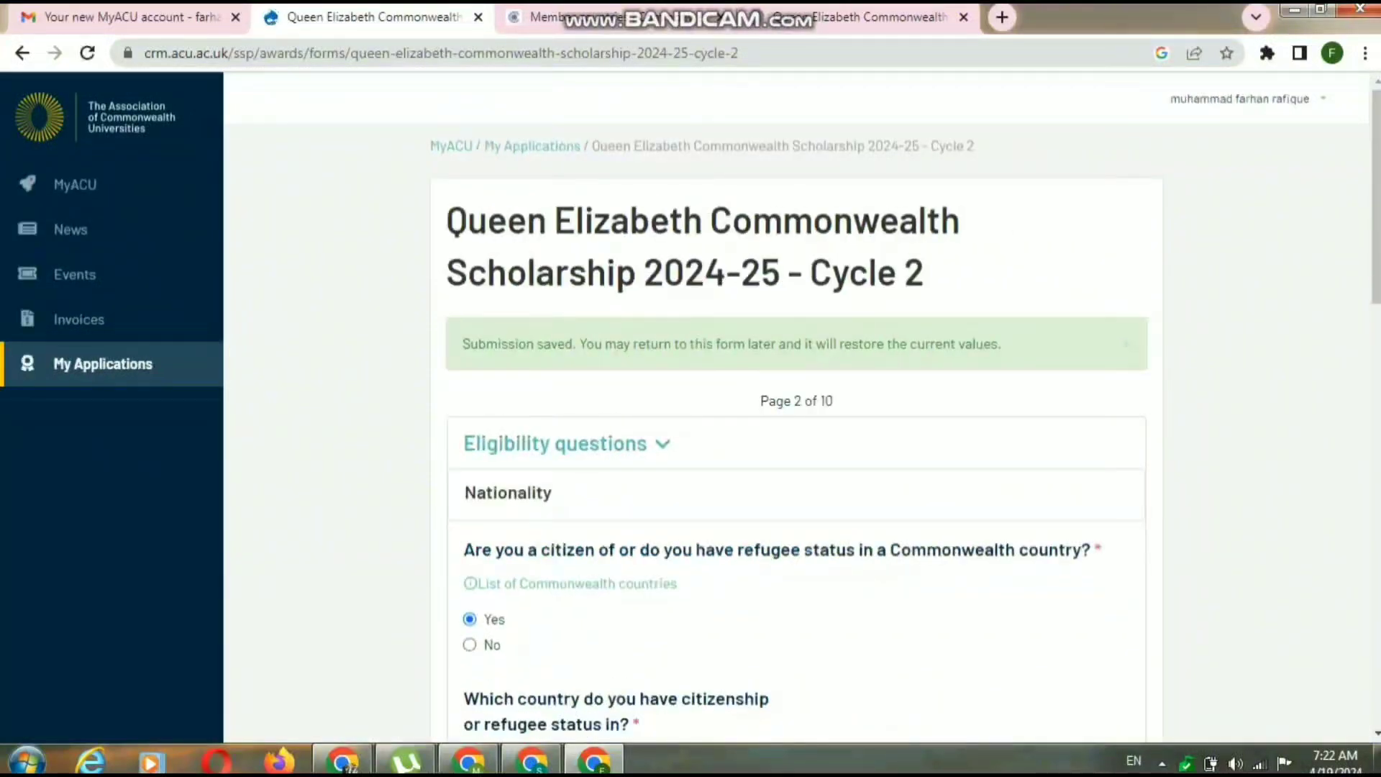
{"action": "scroll", "coordinate": [796, 432], "scroll_direction": "down", "scroll_amount": 4}
{"action": "scroll", "coordinate": [797, 432], "scroll_direction": "down", "scroll_amount": 10}
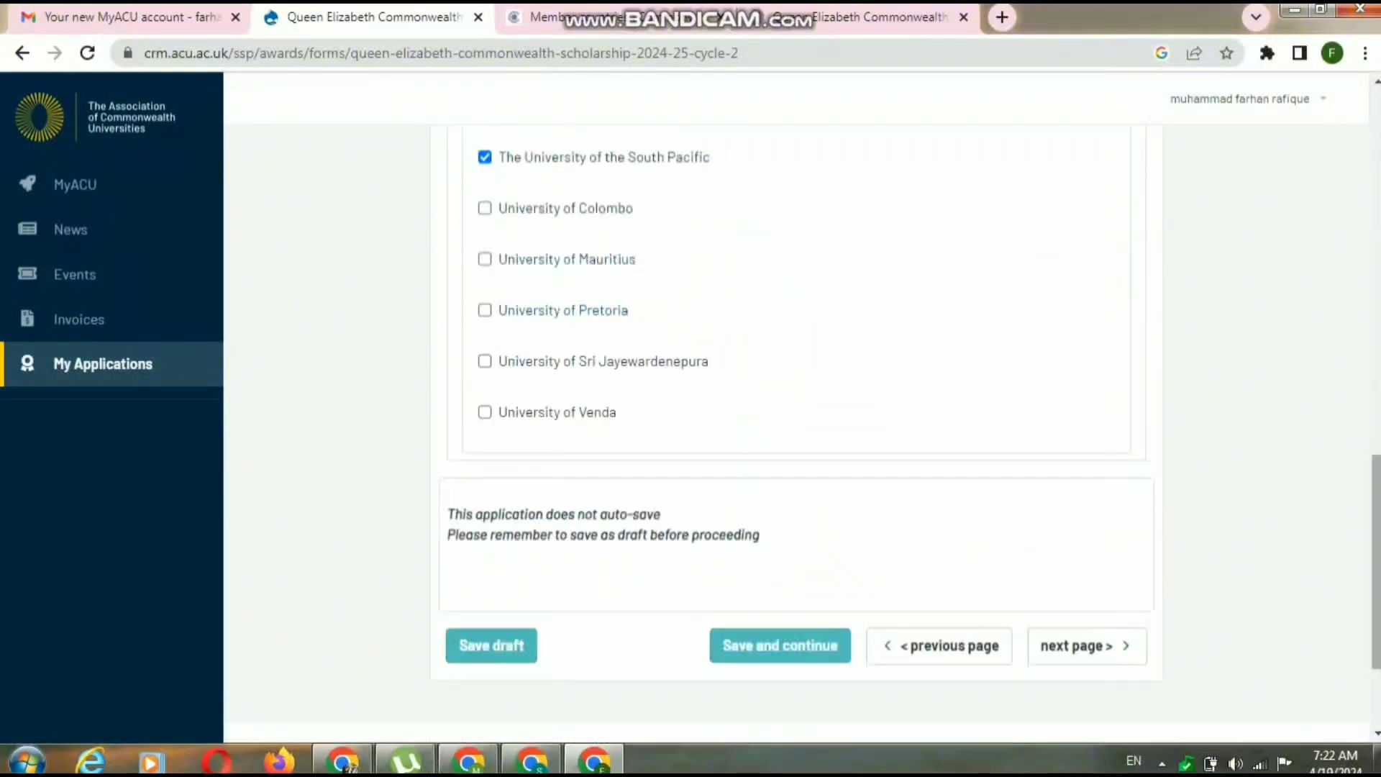
{"action": "left_click", "coordinate": [1087, 645]}
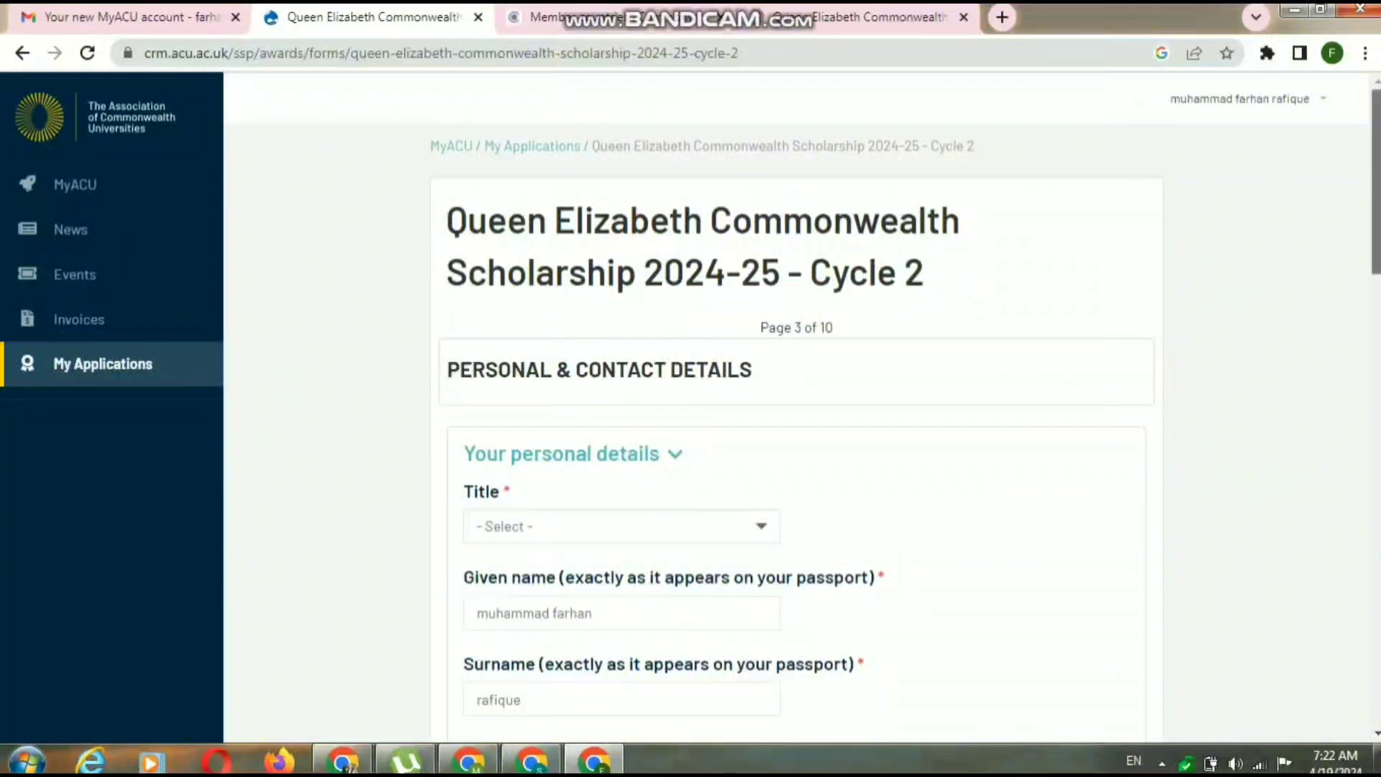
Step: Set the applicant's title to Mr
{"action": "scroll", "coordinate": [798, 417], "scroll_direction": "down", "scroll_amount": 4}
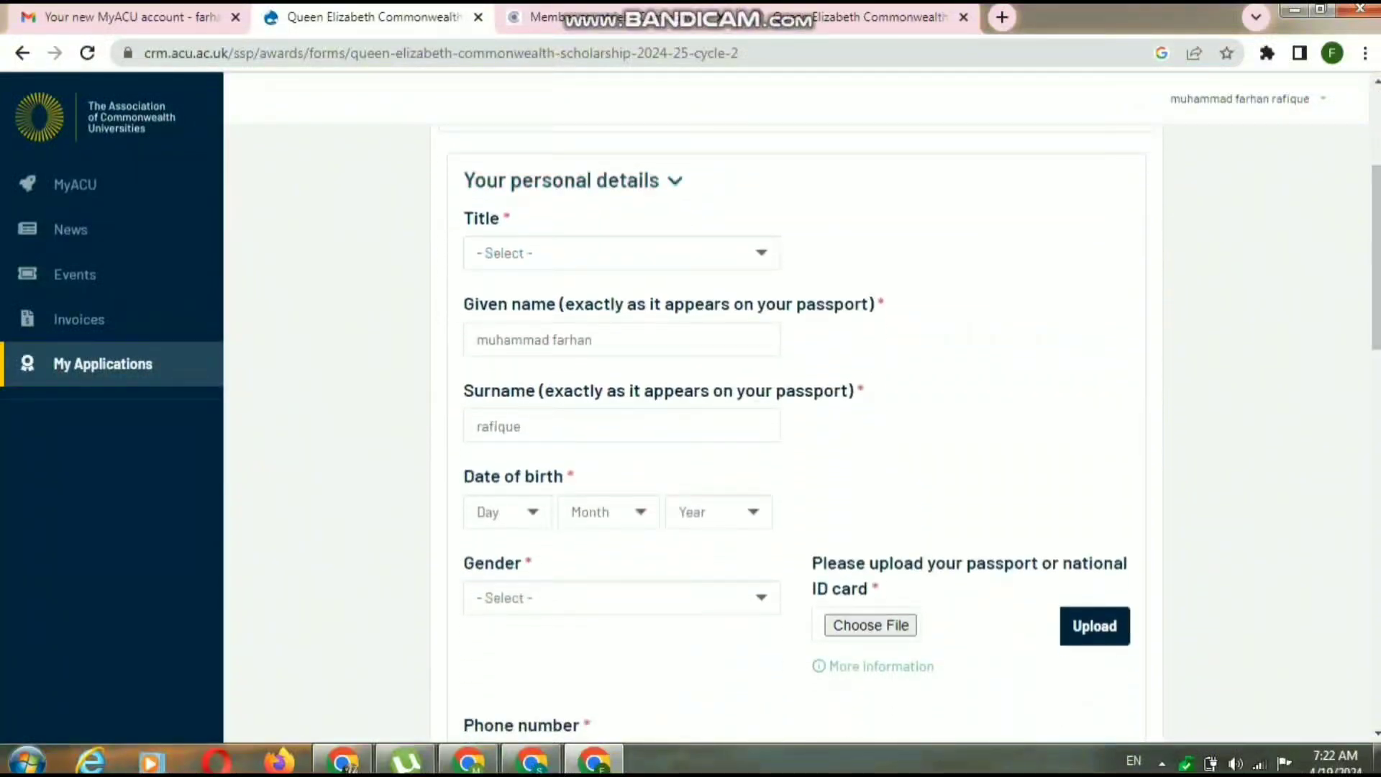
{"action": "left_click", "coordinate": [619, 253]}
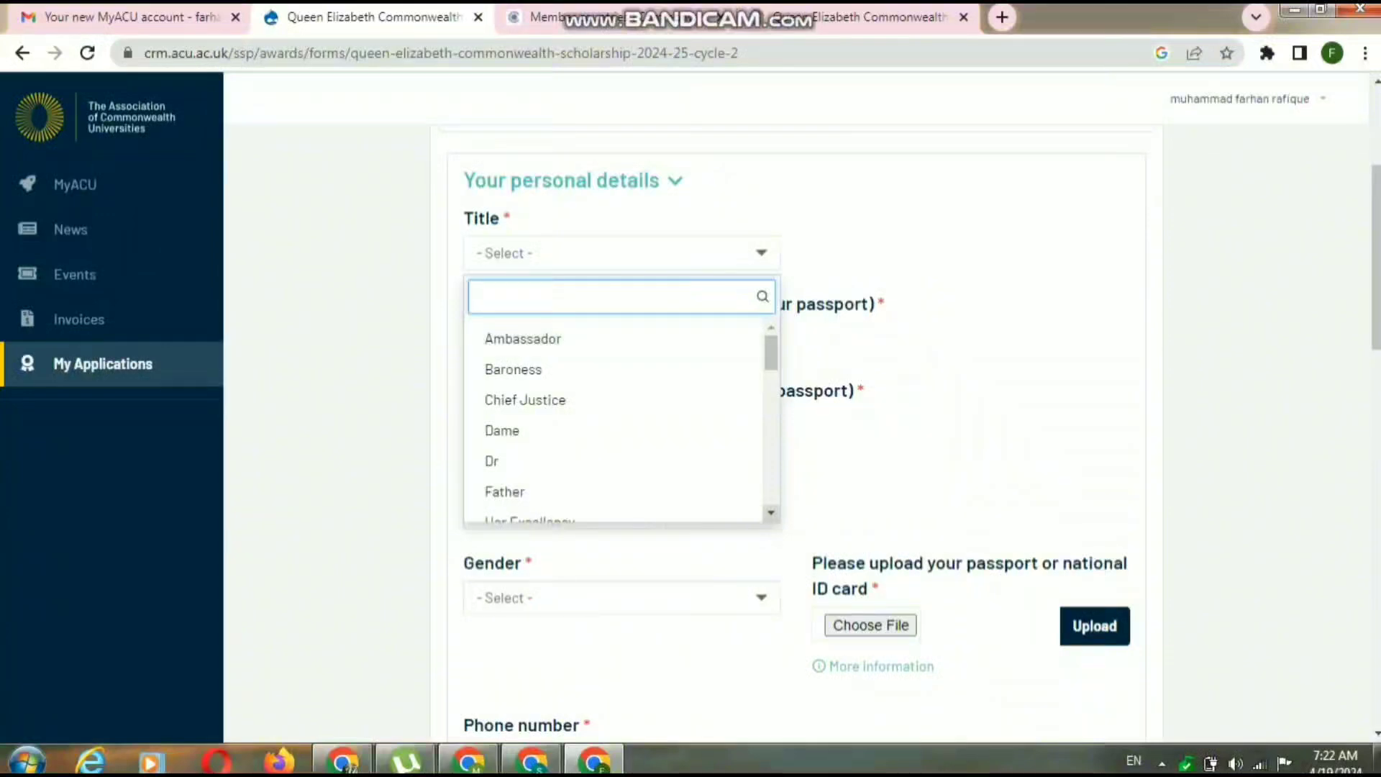
{"action": "scroll", "coordinate": [619, 425], "scroll_direction": "down", "scroll_amount": 5}
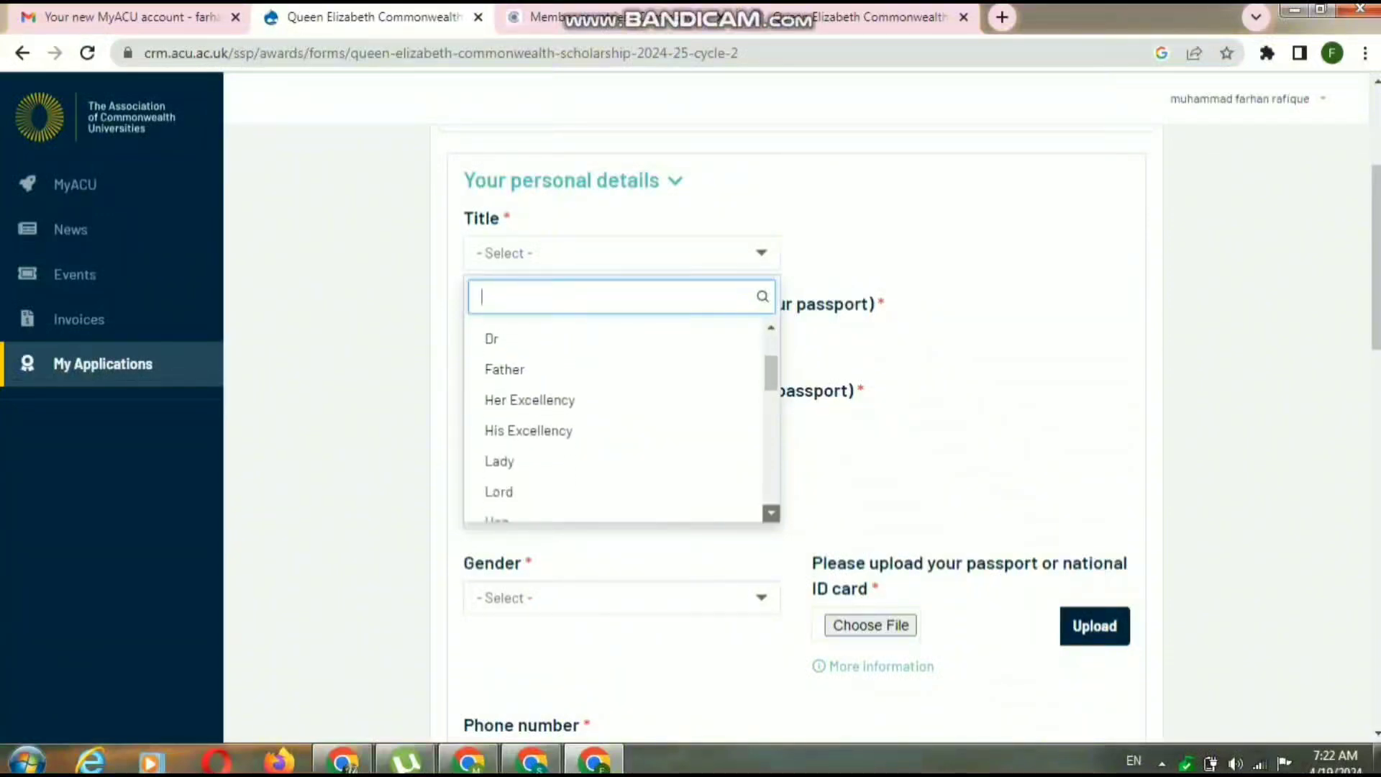
{"action": "scroll", "coordinate": [618, 425], "scroll_direction": "down", "scroll_amount": 4}
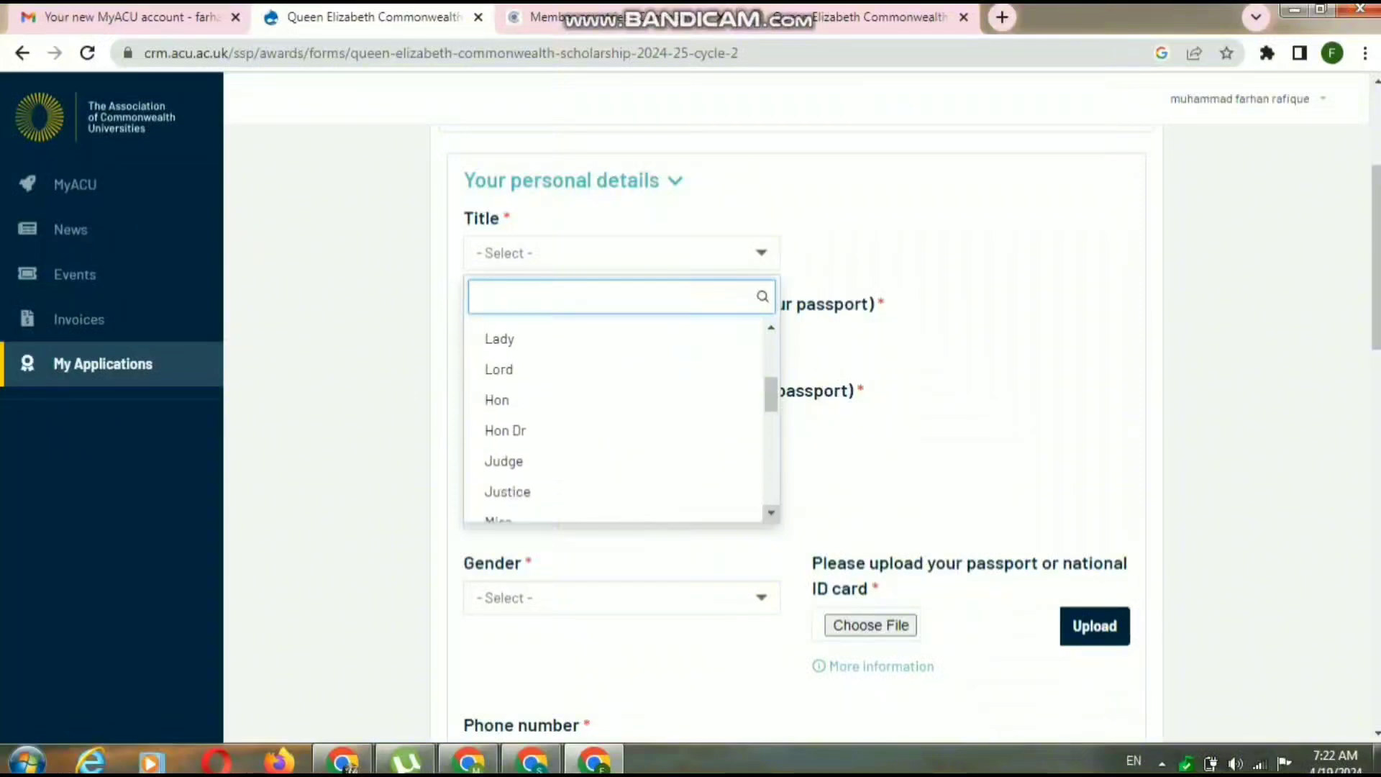
{"action": "scroll", "coordinate": [619, 425], "scroll_direction": "down", "scroll_amount": 3}
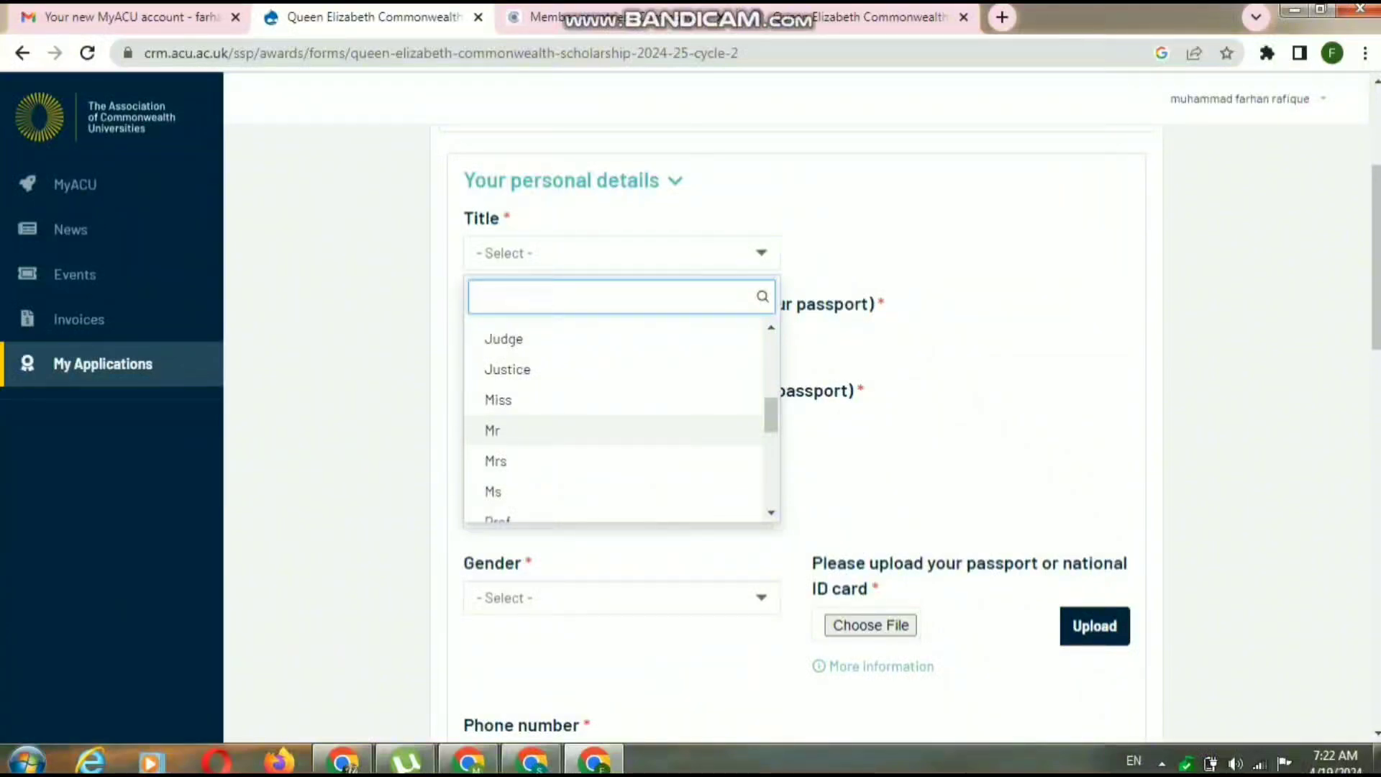
{"action": "left_click", "coordinate": [493, 430]}
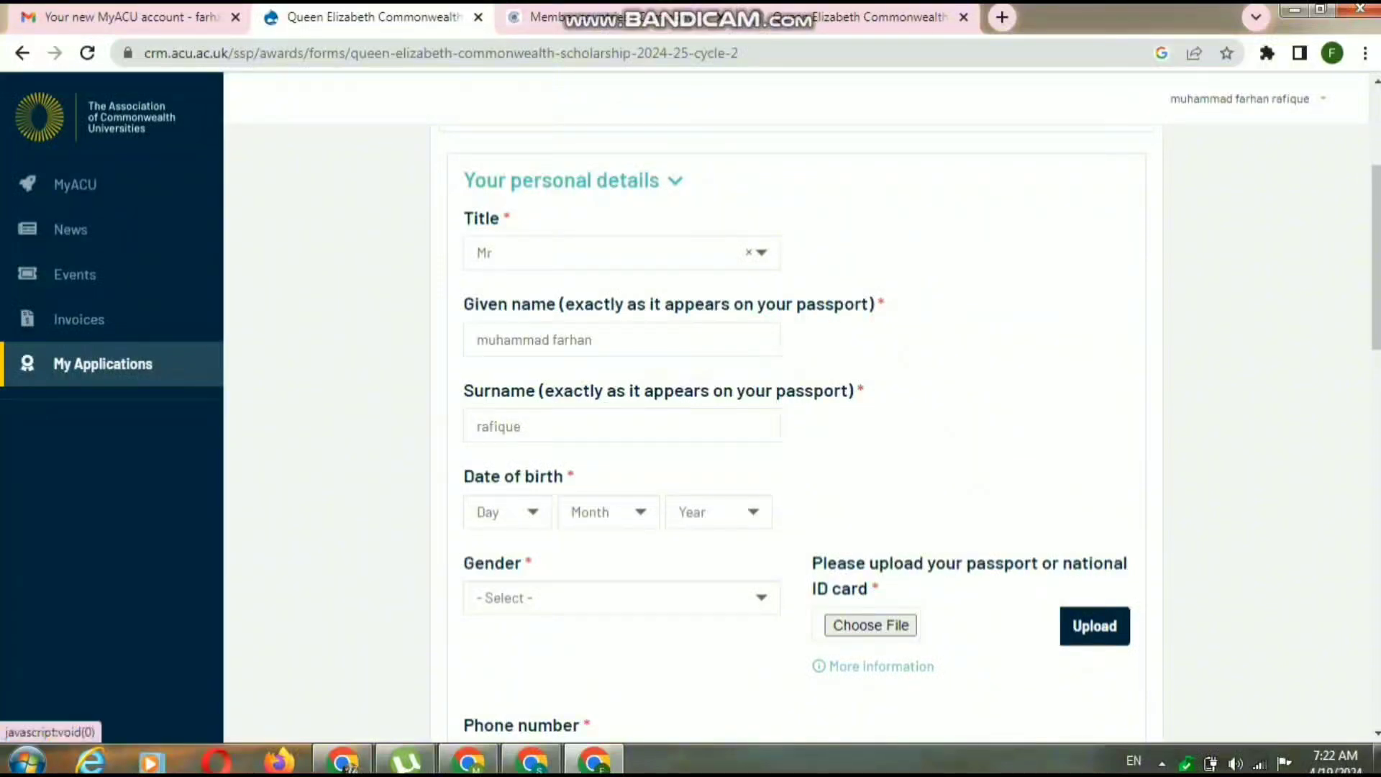
{"action": "left_click", "coordinate": [504, 511]}
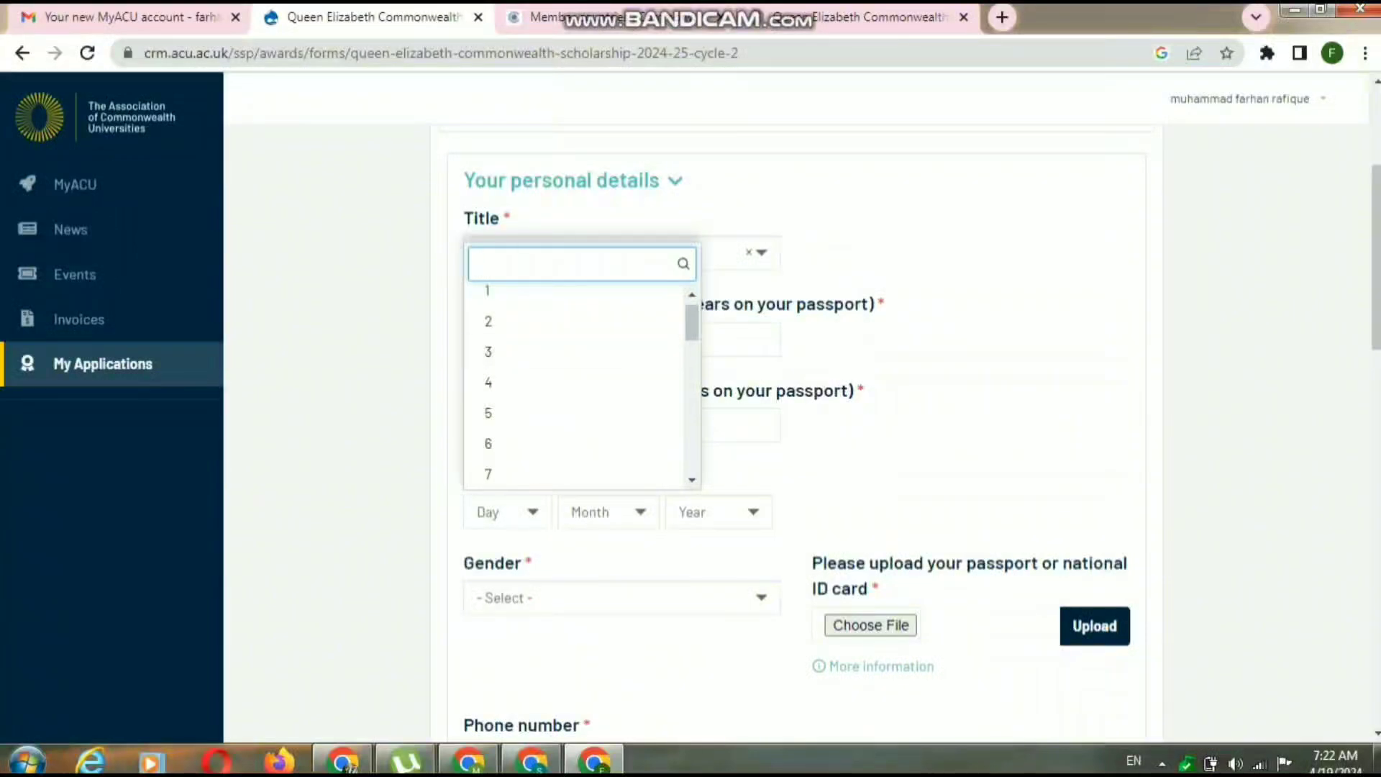
{"action": "scroll", "coordinate": [575, 381], "scroll_direction": "down", "scroll_amount": 5}
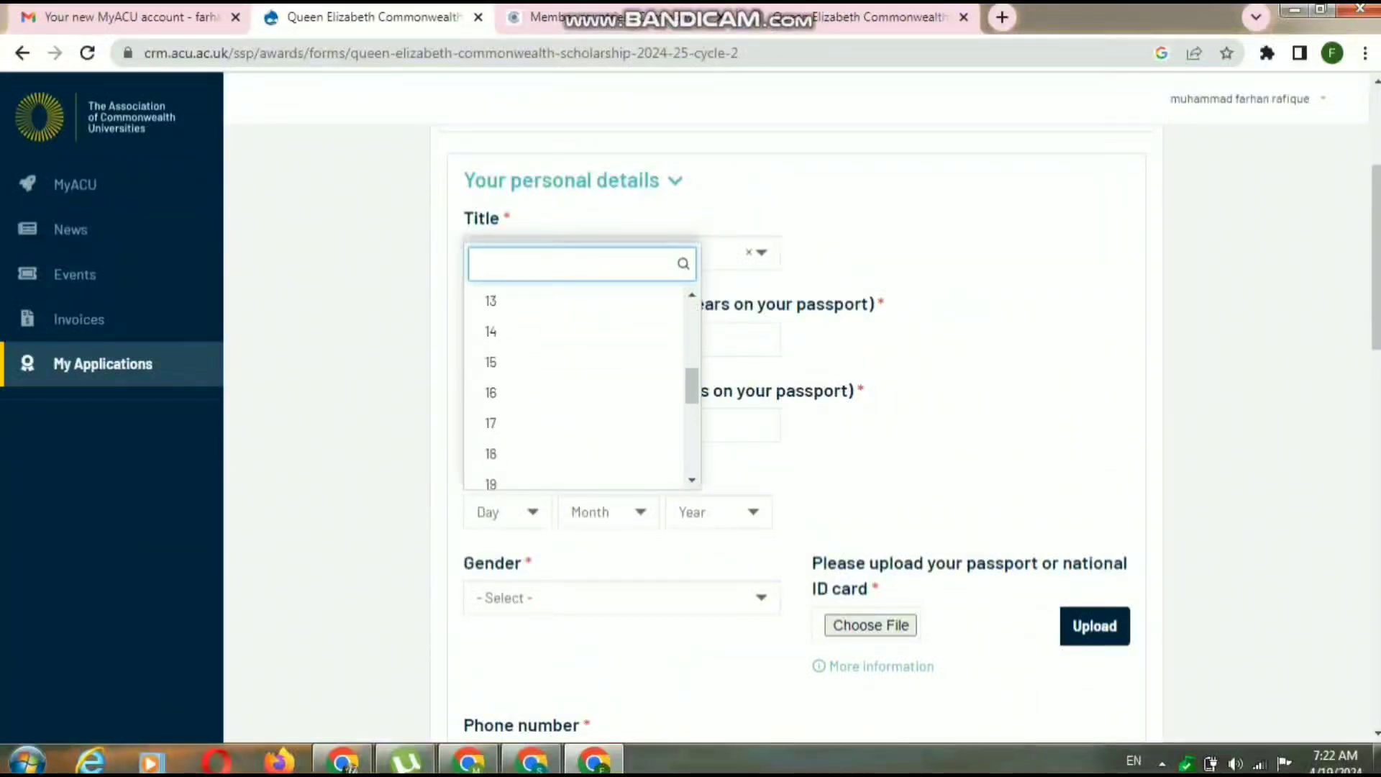
{"action": "left_click", "coordinate": [546, 361]}
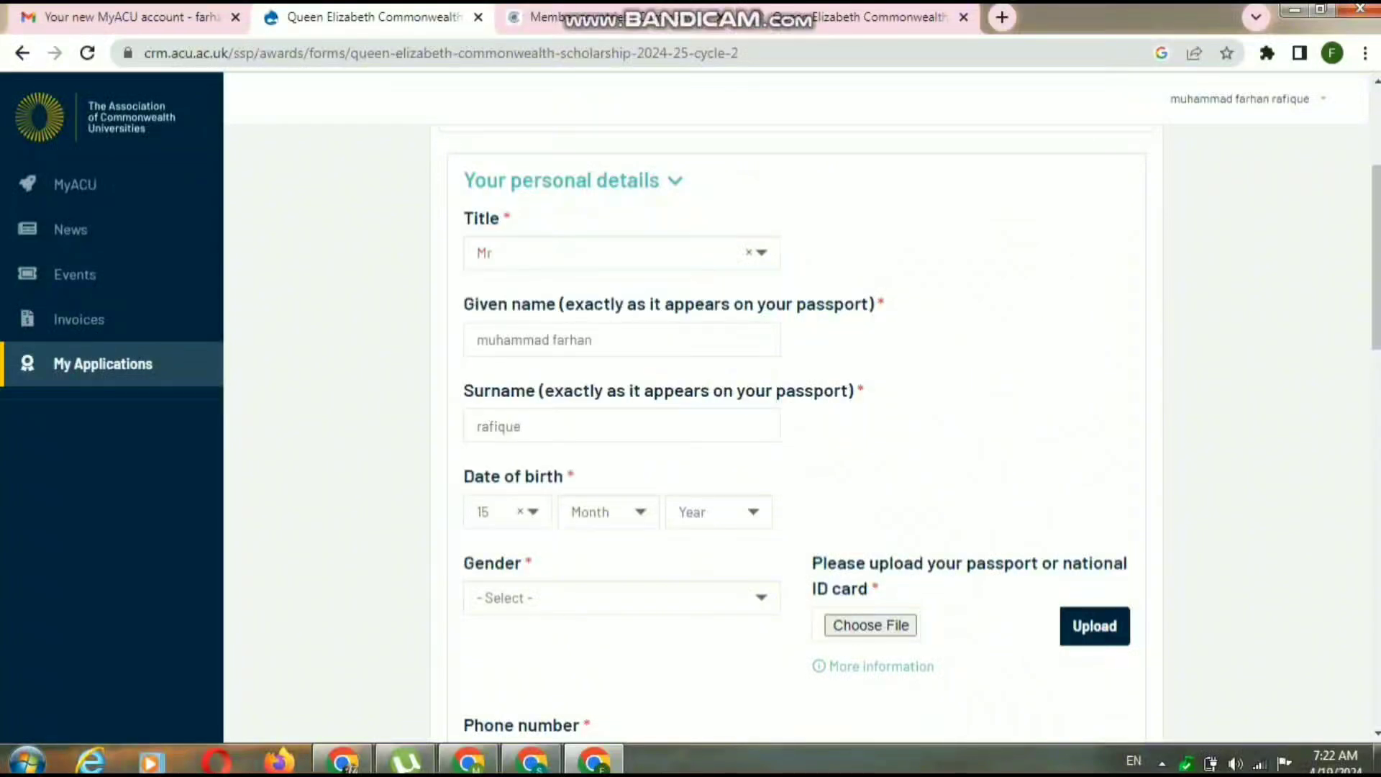
{"action": "left_click", "coordinate": [607, 512]}
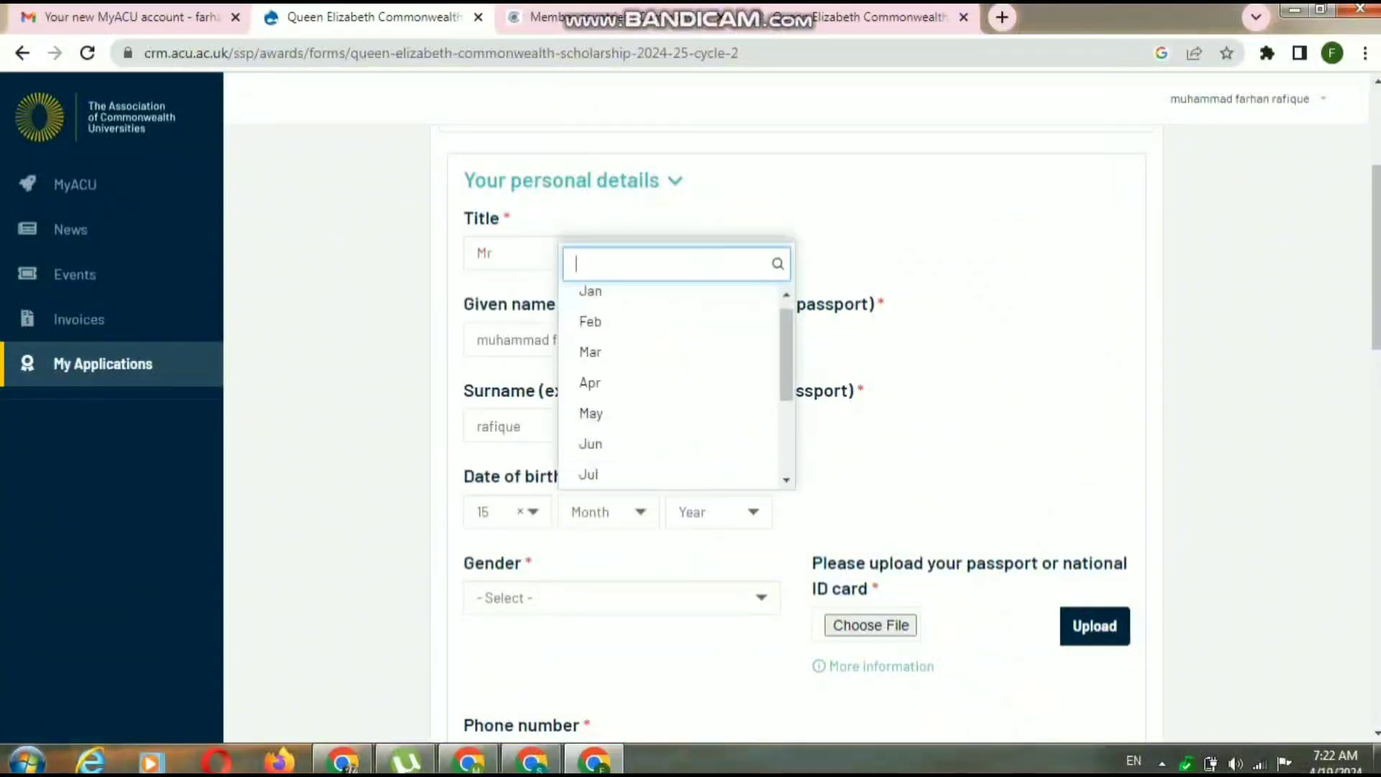
{"action": "scroll", "coordinate": [648, 382], "scroll_direction": "down", "scroll_amount": 3}
{"action": "left_click", "coordinate": [590, 346]}
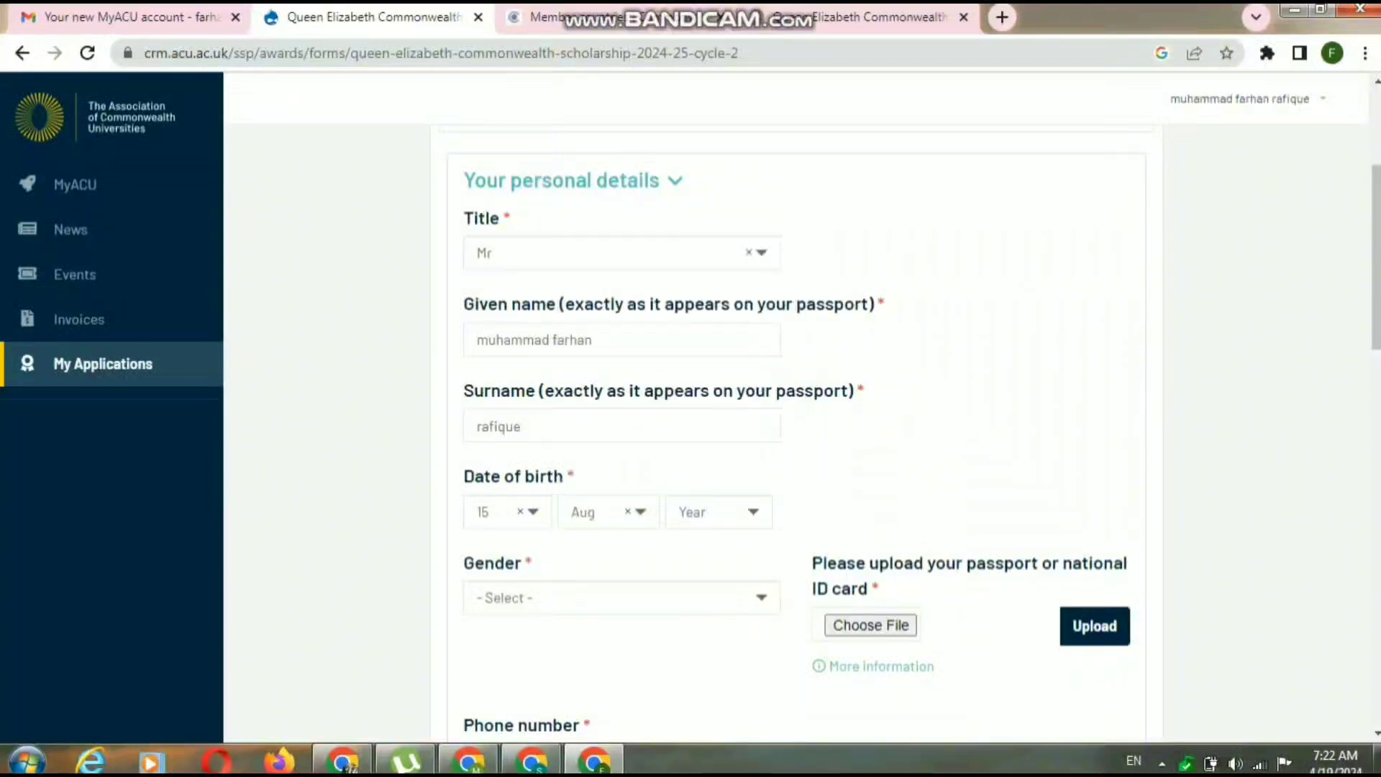
{"action": "left_click", "coordinate": [718, 511]}
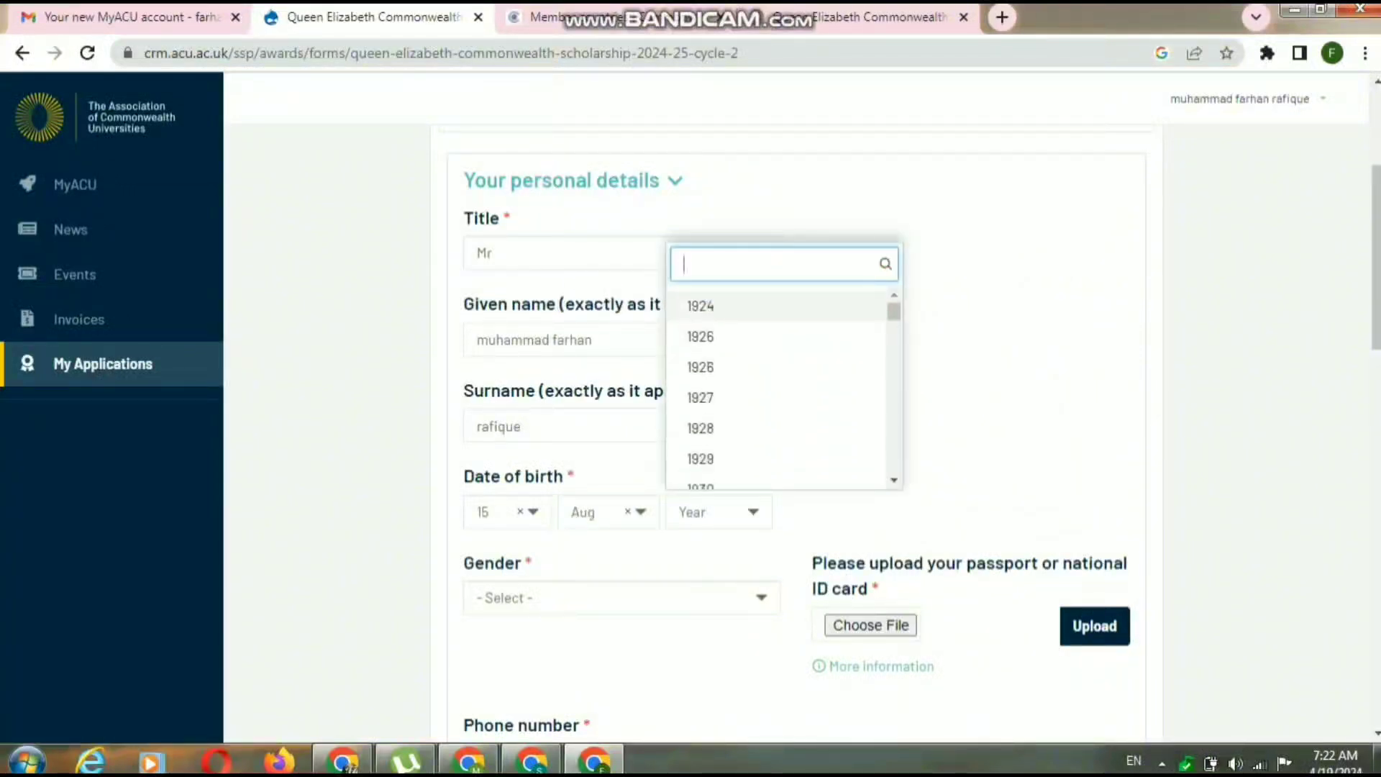
{"action": "type", "text": "1996"}
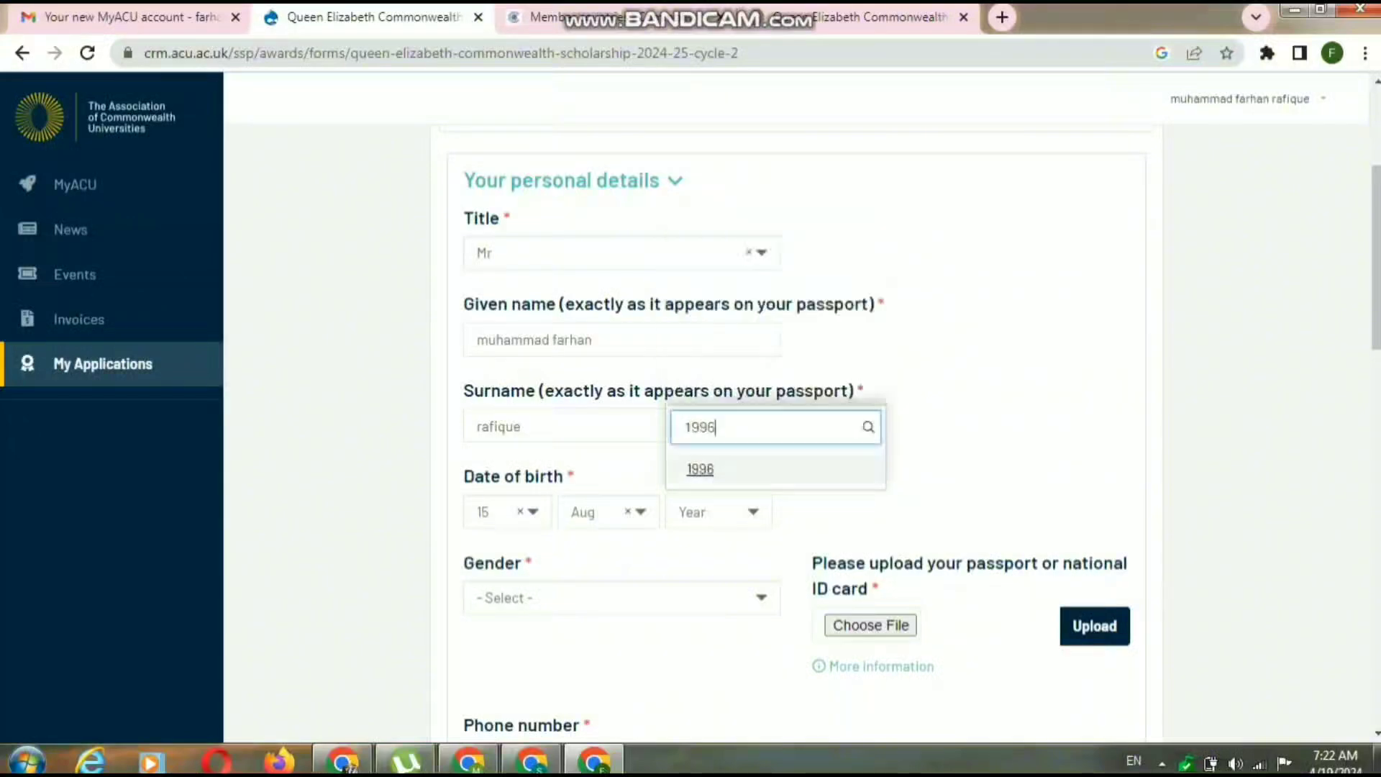
{"action": "key", "text": "Return"}
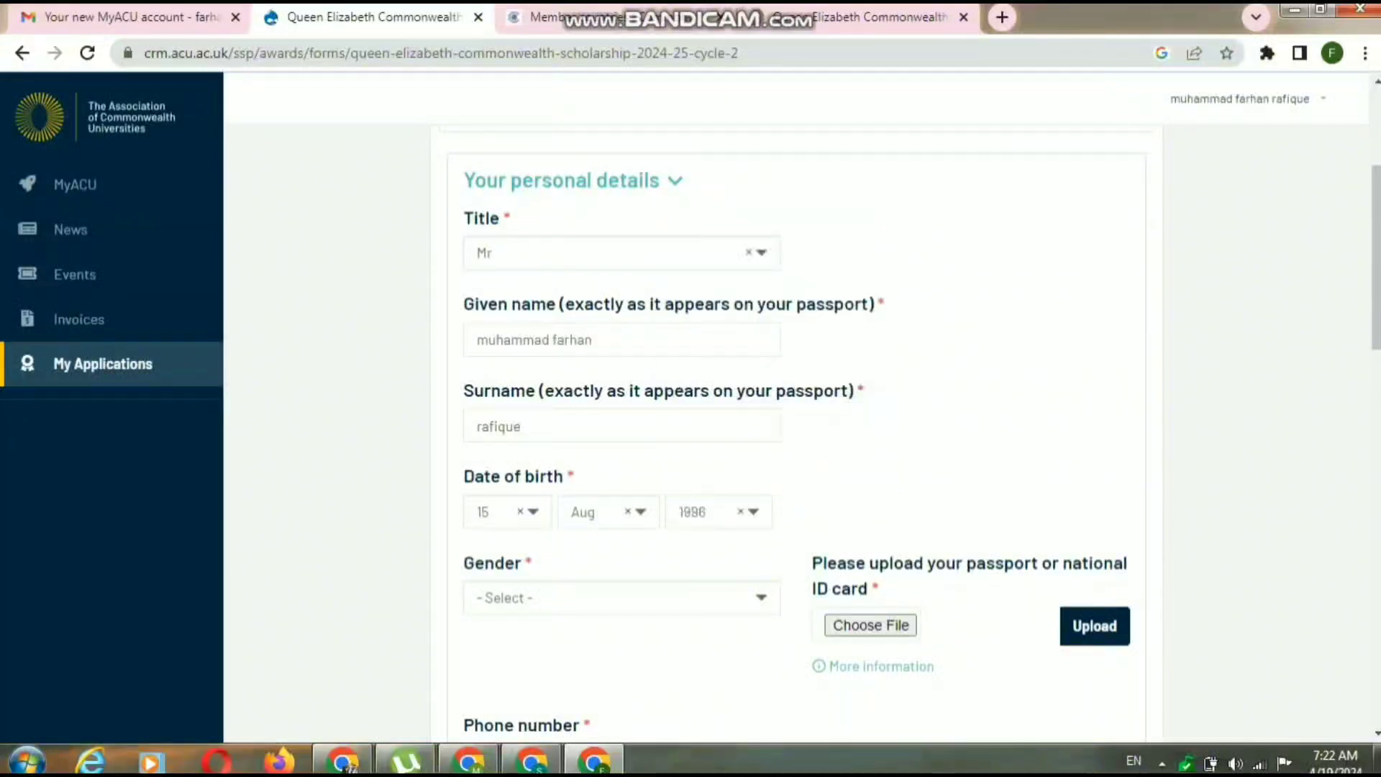
Step: Set the gender to Male
{"action": "scroll", "coordinate": [799, 432], "scroll_direction": "down", "scroll_amount": 4}
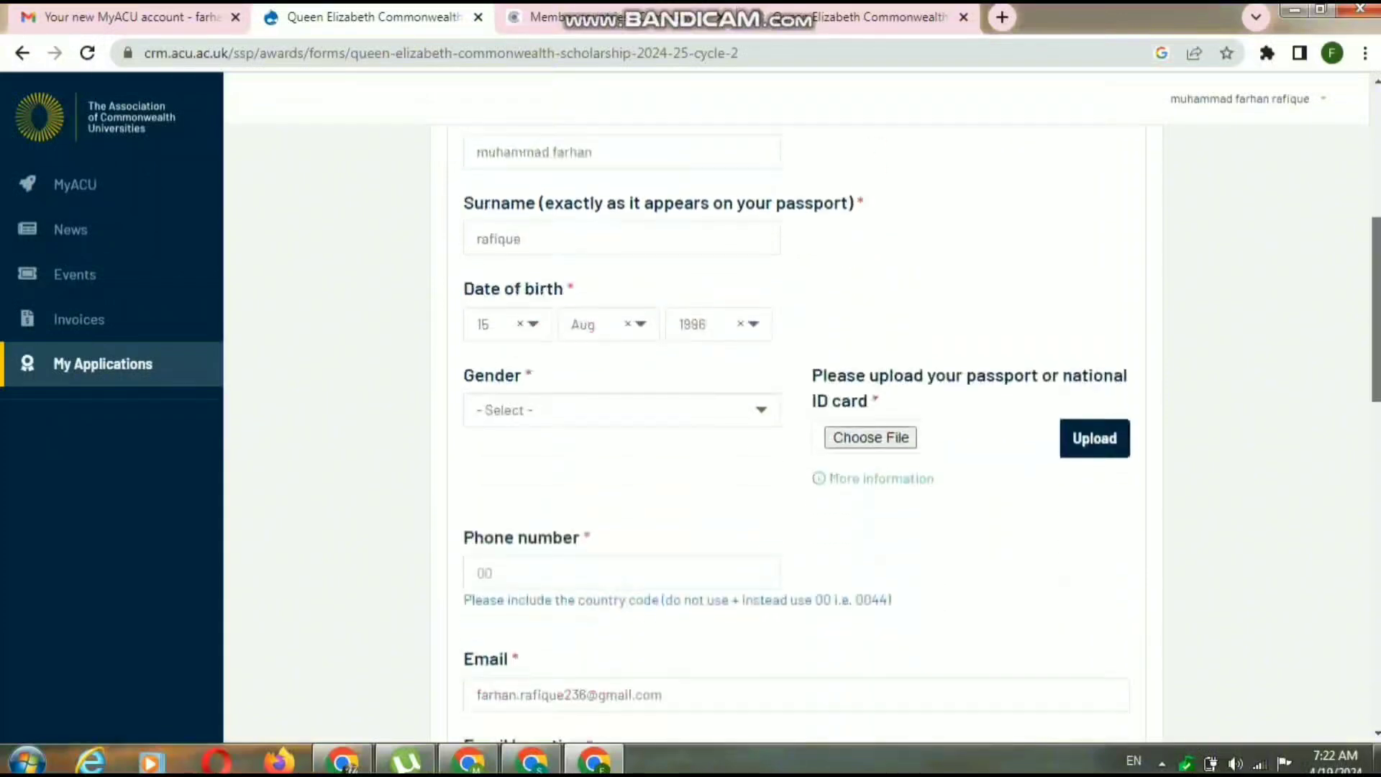
{"action": "left_click", "coordinate": [619, 317]}
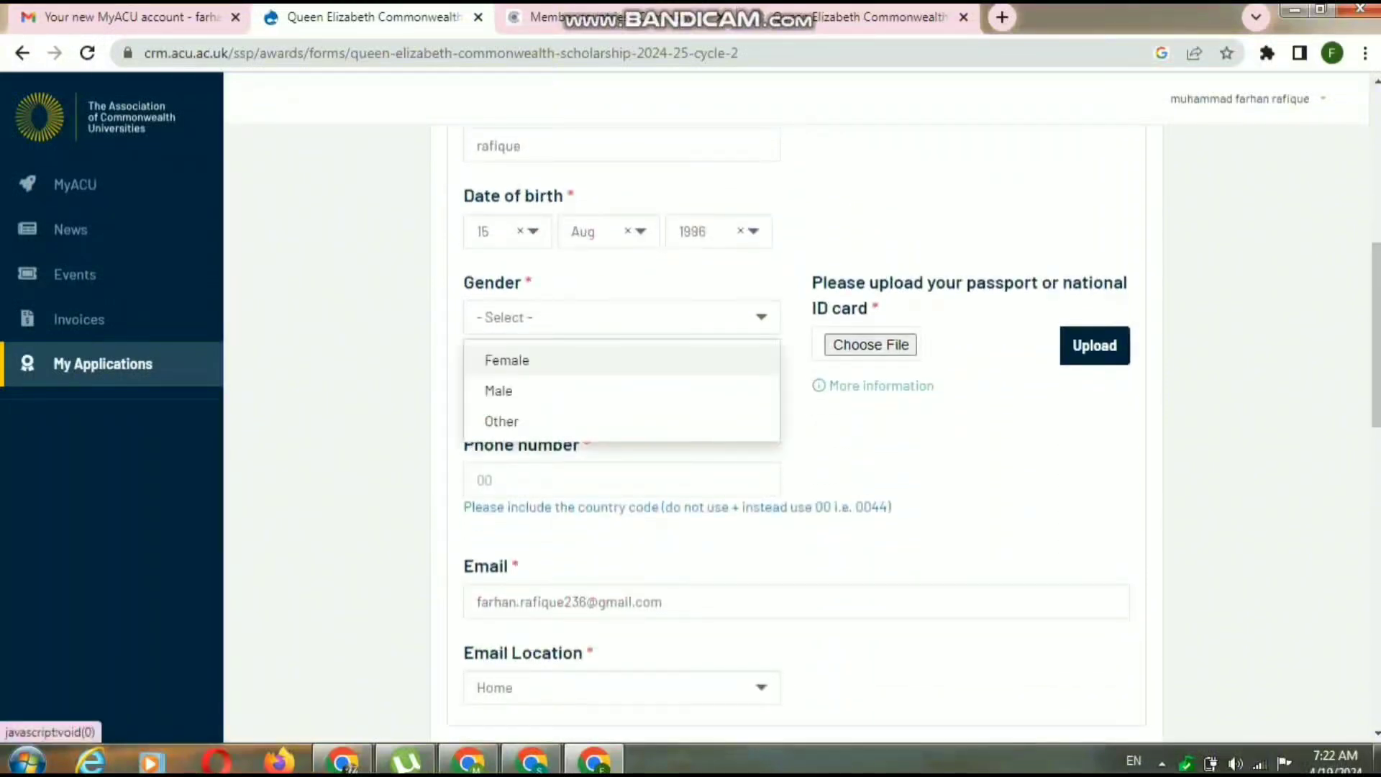
{"action": "key", "text": "Return"}
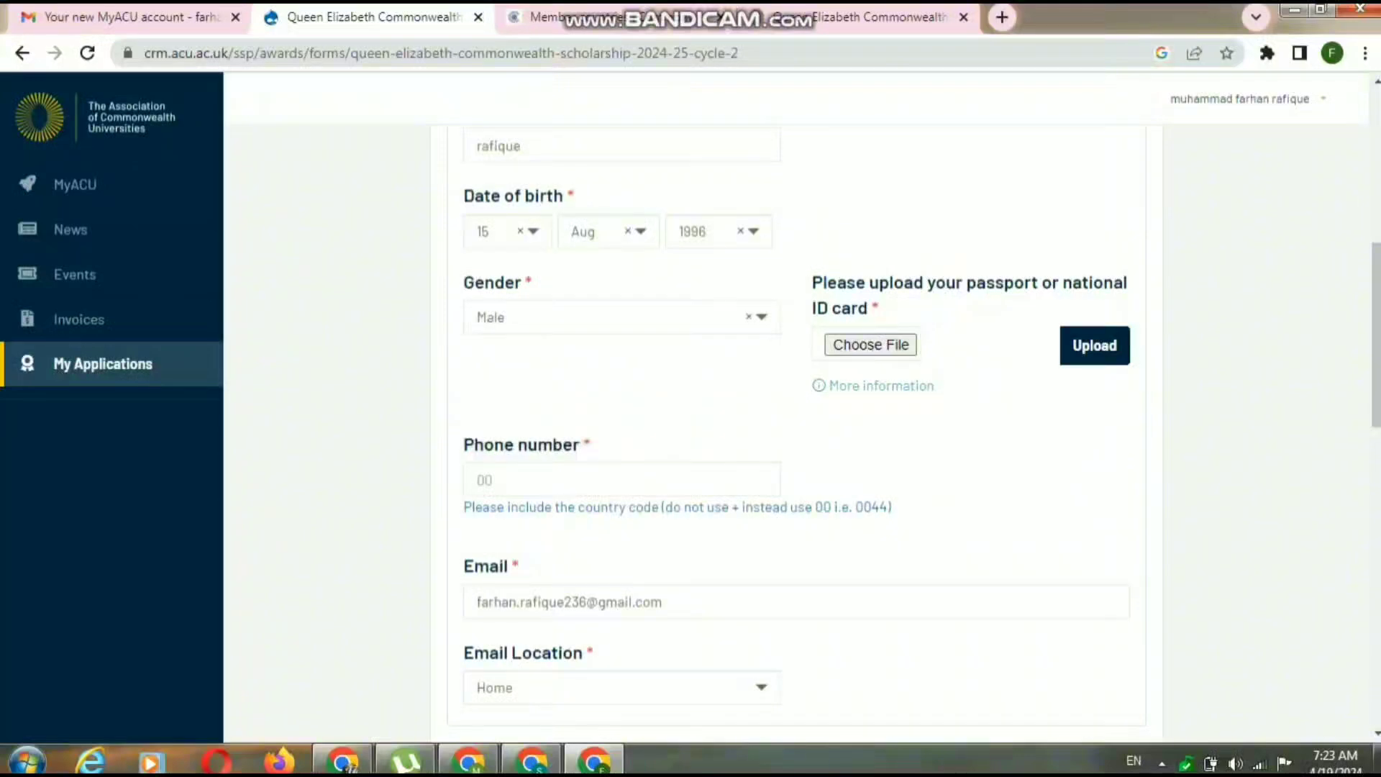
{"action": "key", "text": "Tab"}
{"action": "key", "text": "Tab"}
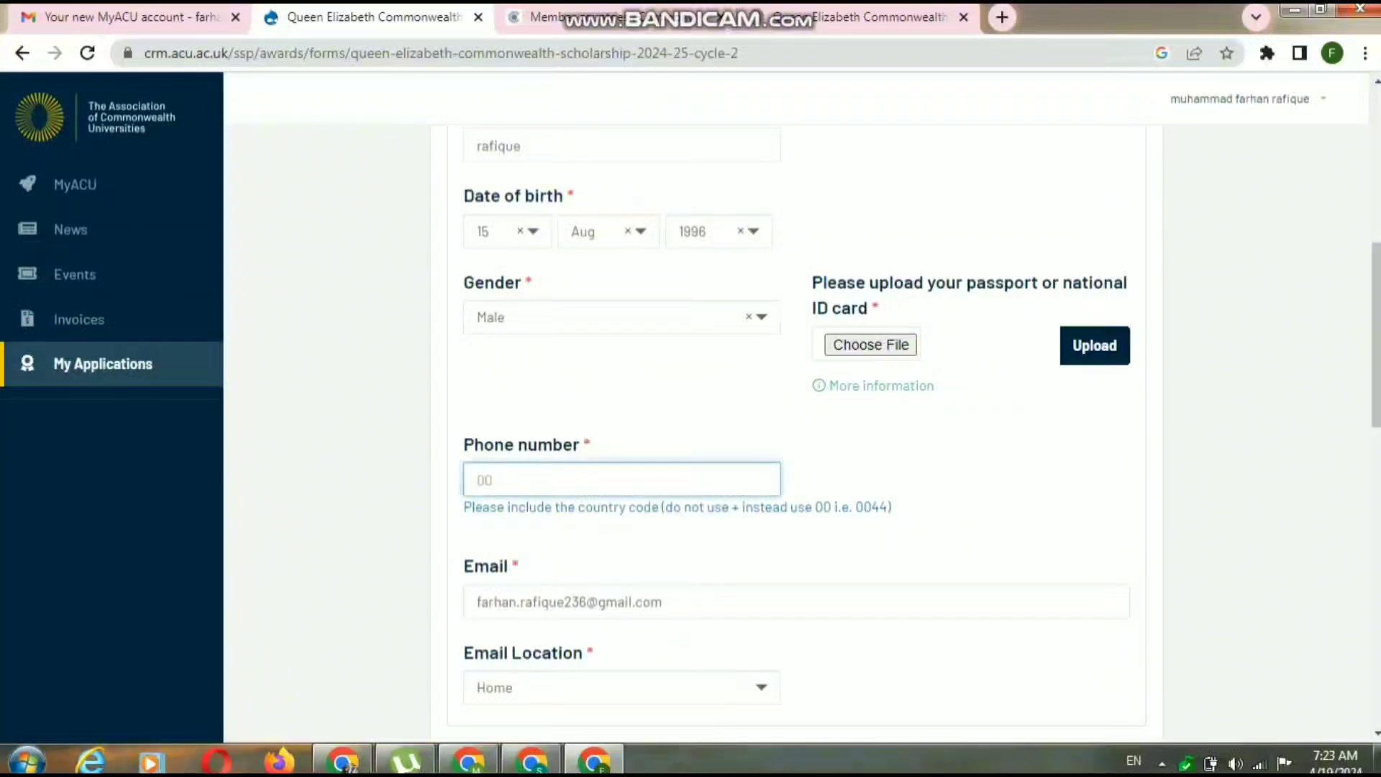
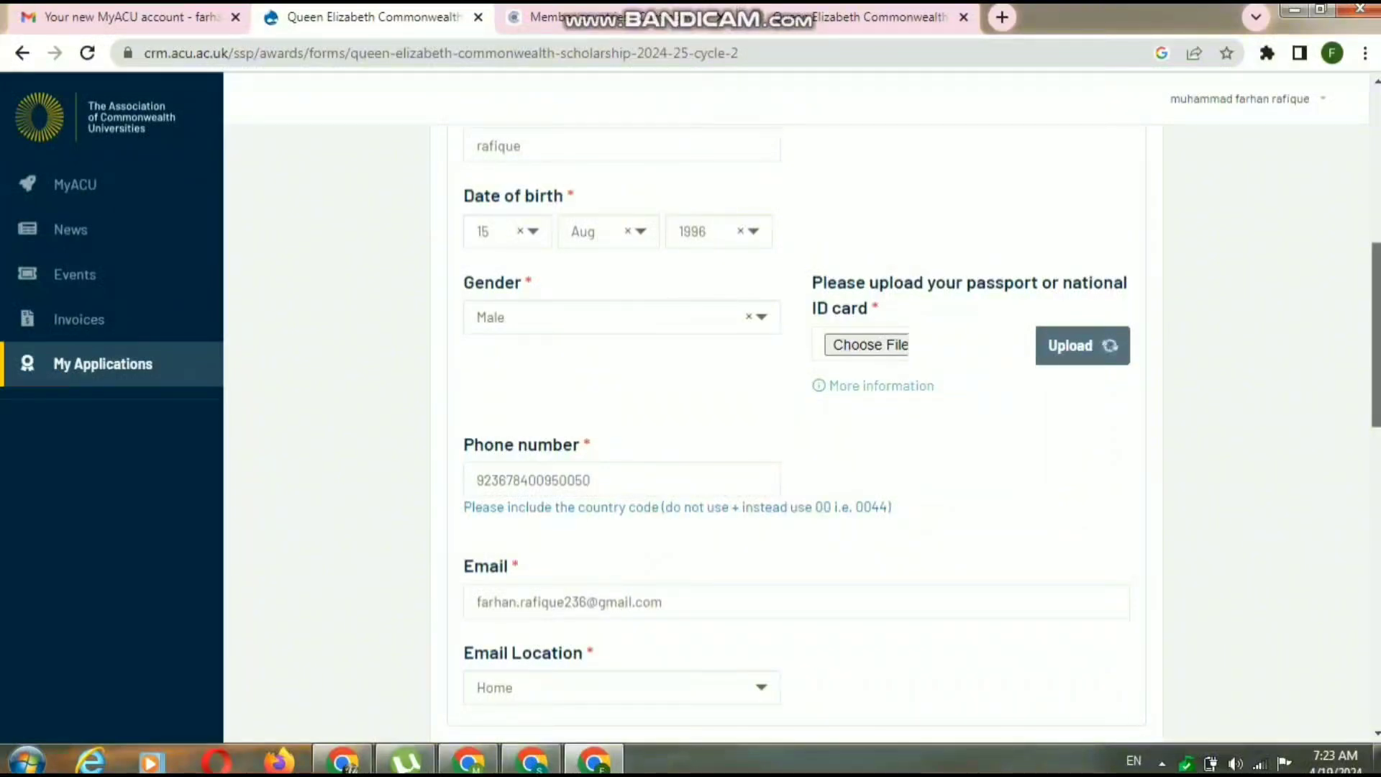
Step: Enter the applicant's phone number with its country code, then scroll to the permanent address section
{"action": "scroll", "coordinate": [797, 431], "scroll_direction": "down", "scroll_amount": 2}
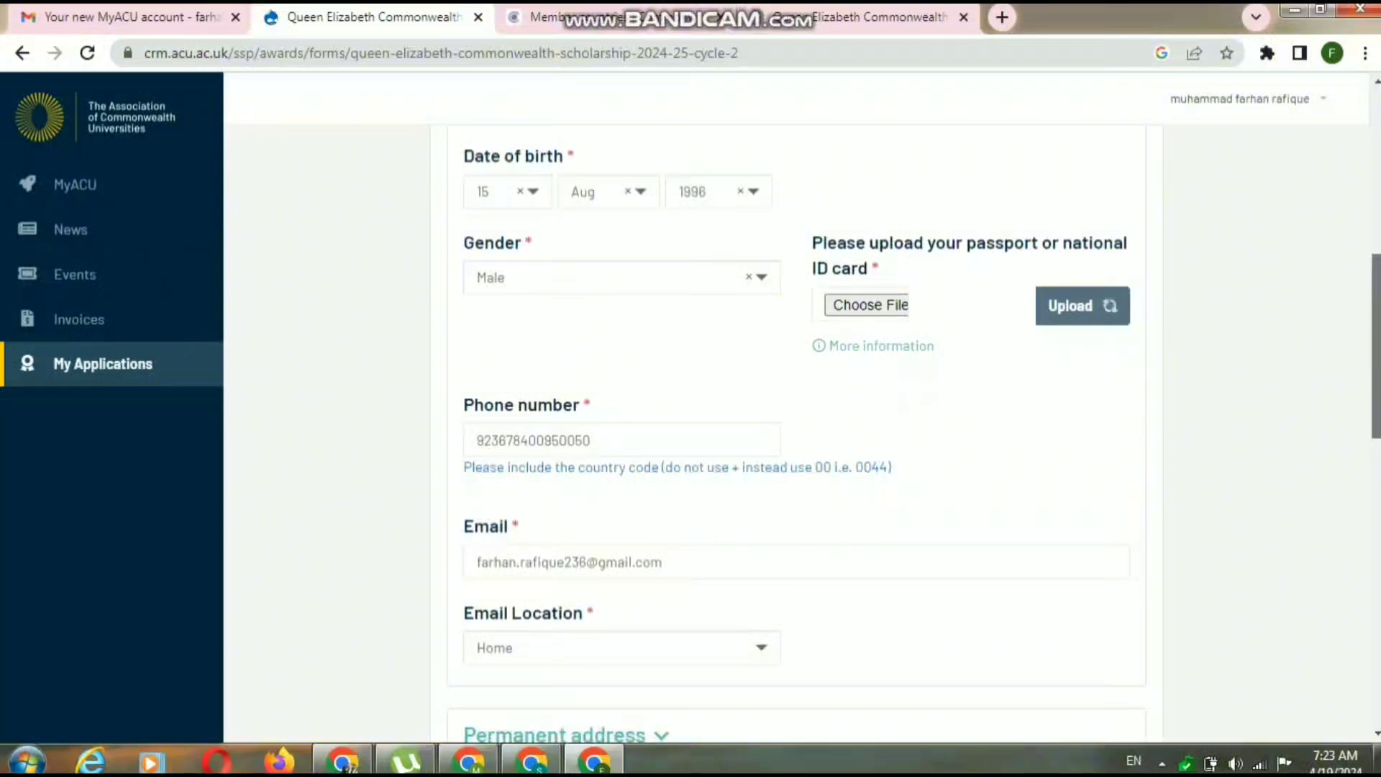
{"action": "scroll", "coordinate": [797, 432], "scroll_direction": "down", "scroll_amount": 3}
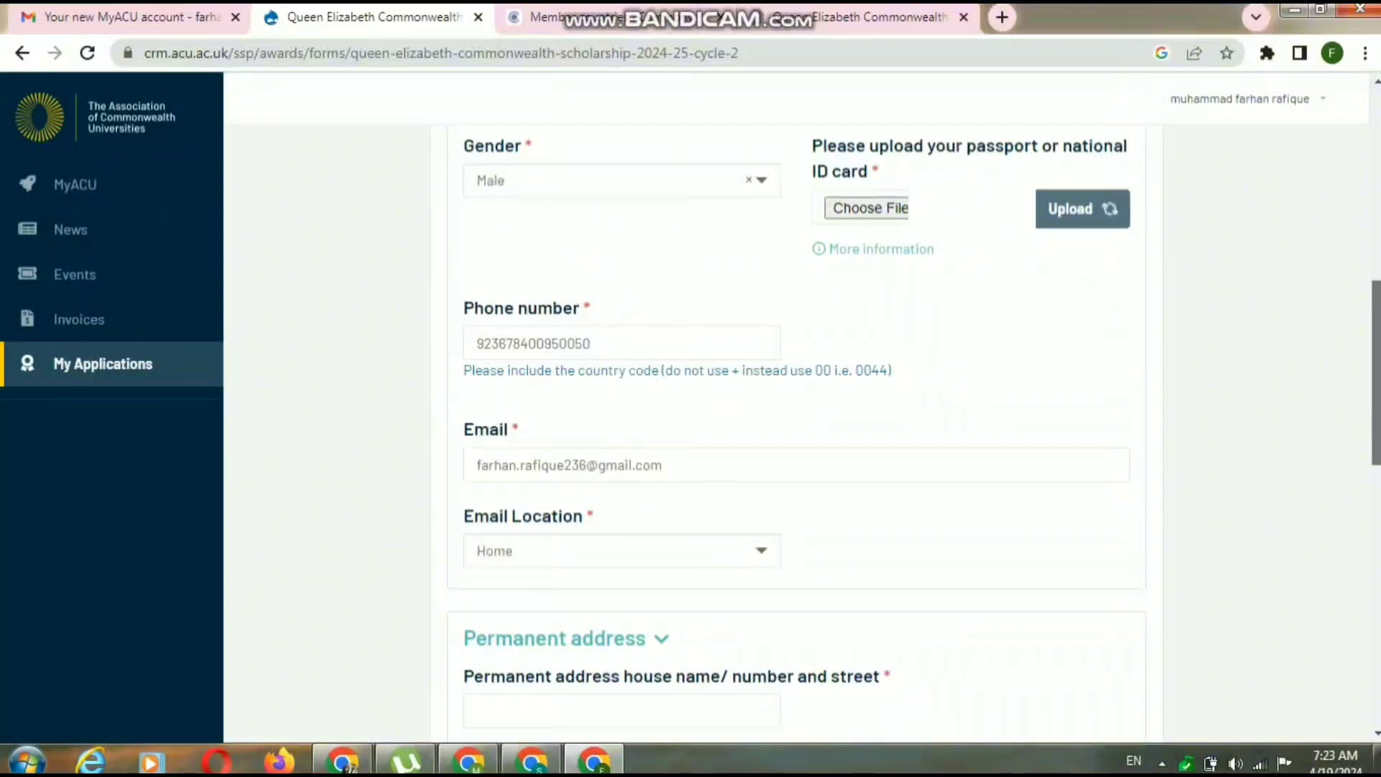
{"action": "scroll", "coordinate": [914, 432], "scroll_direction": "down", "scroll_amount": 5}
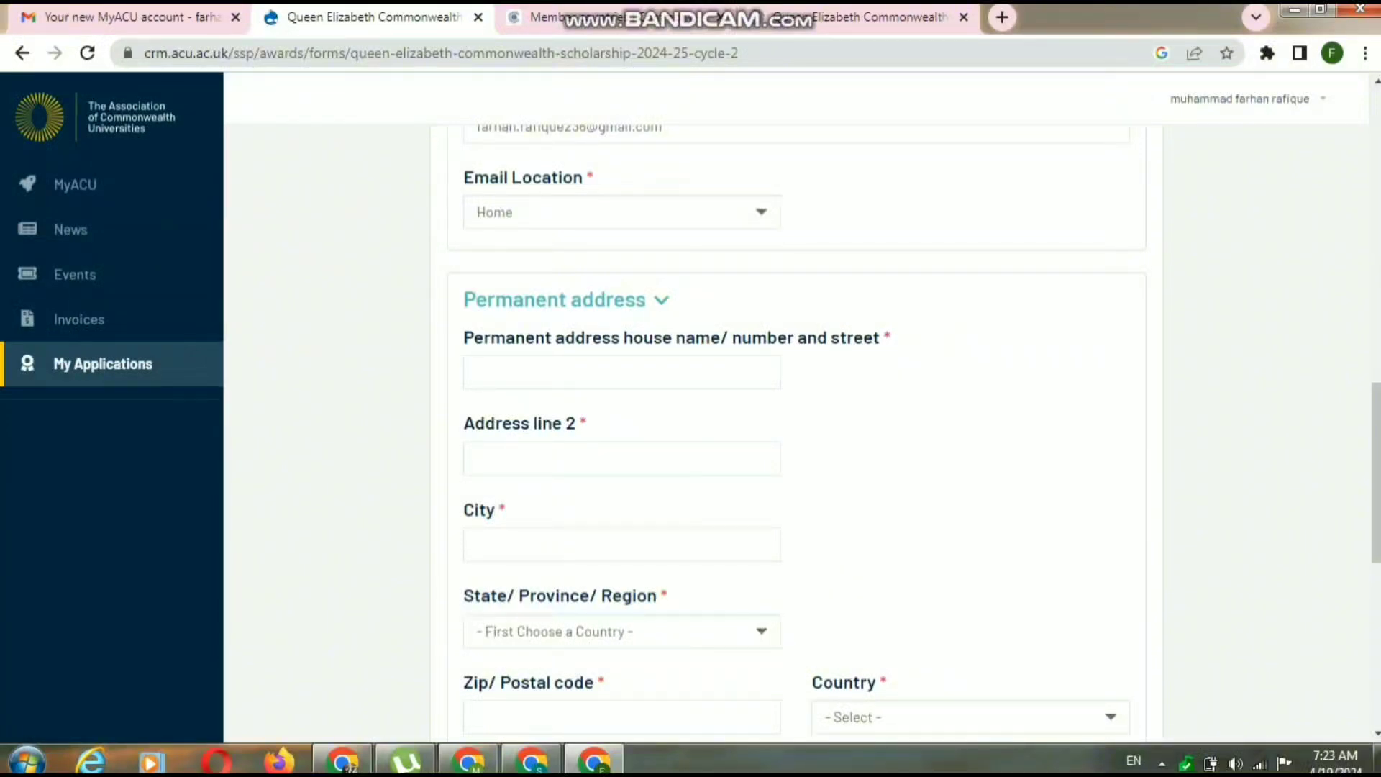
Step: Fill in the permanent address's street address and address line 2
{"action": "left_click", "coordinate": [622, 372]}
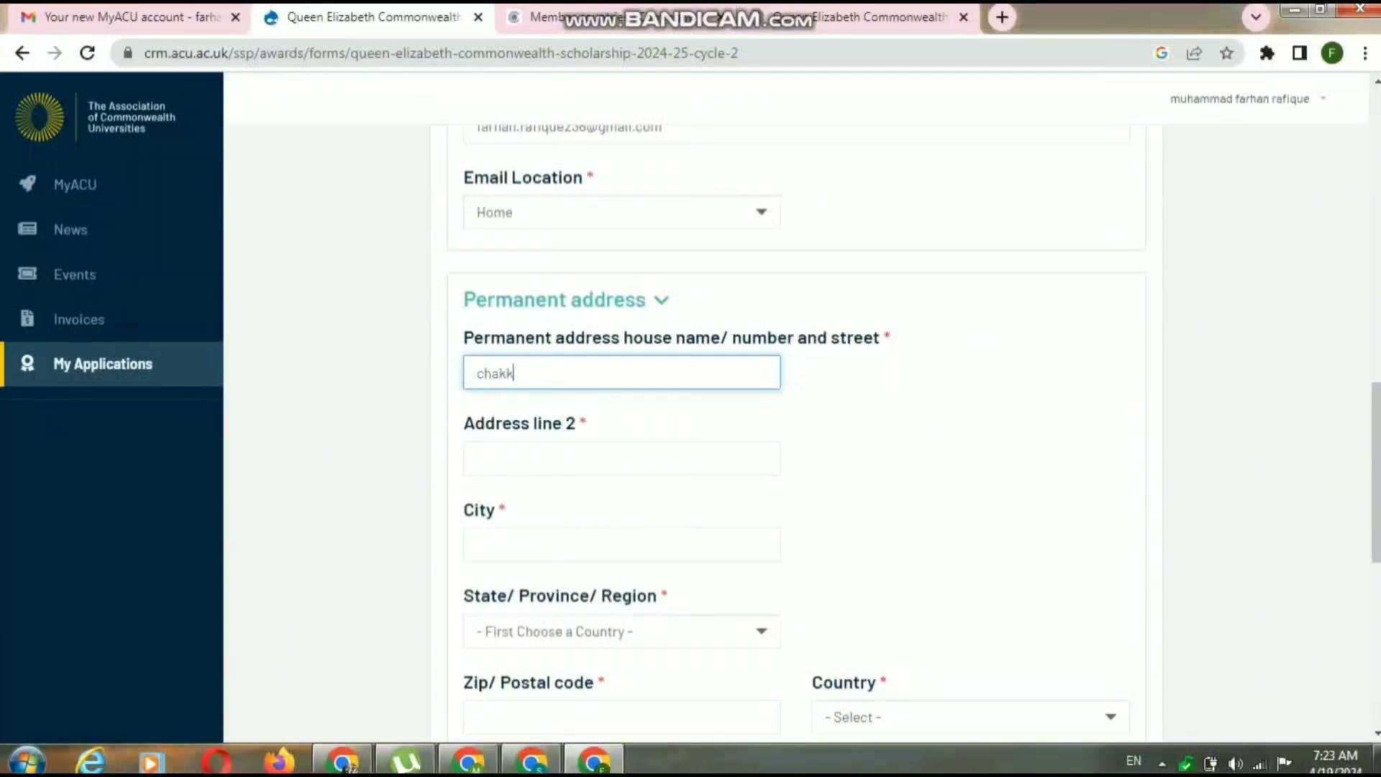
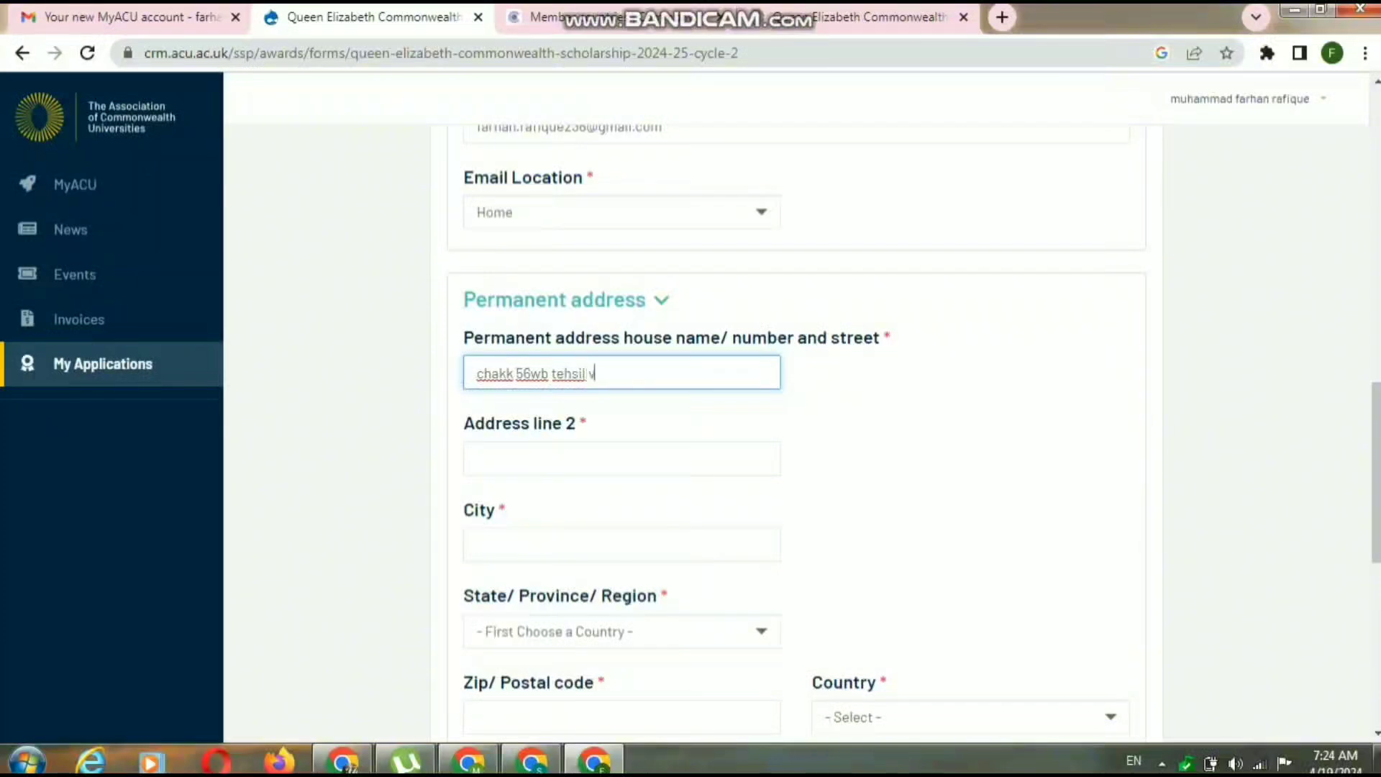
{"action": "left_click", "coordinate": [477, 458]}
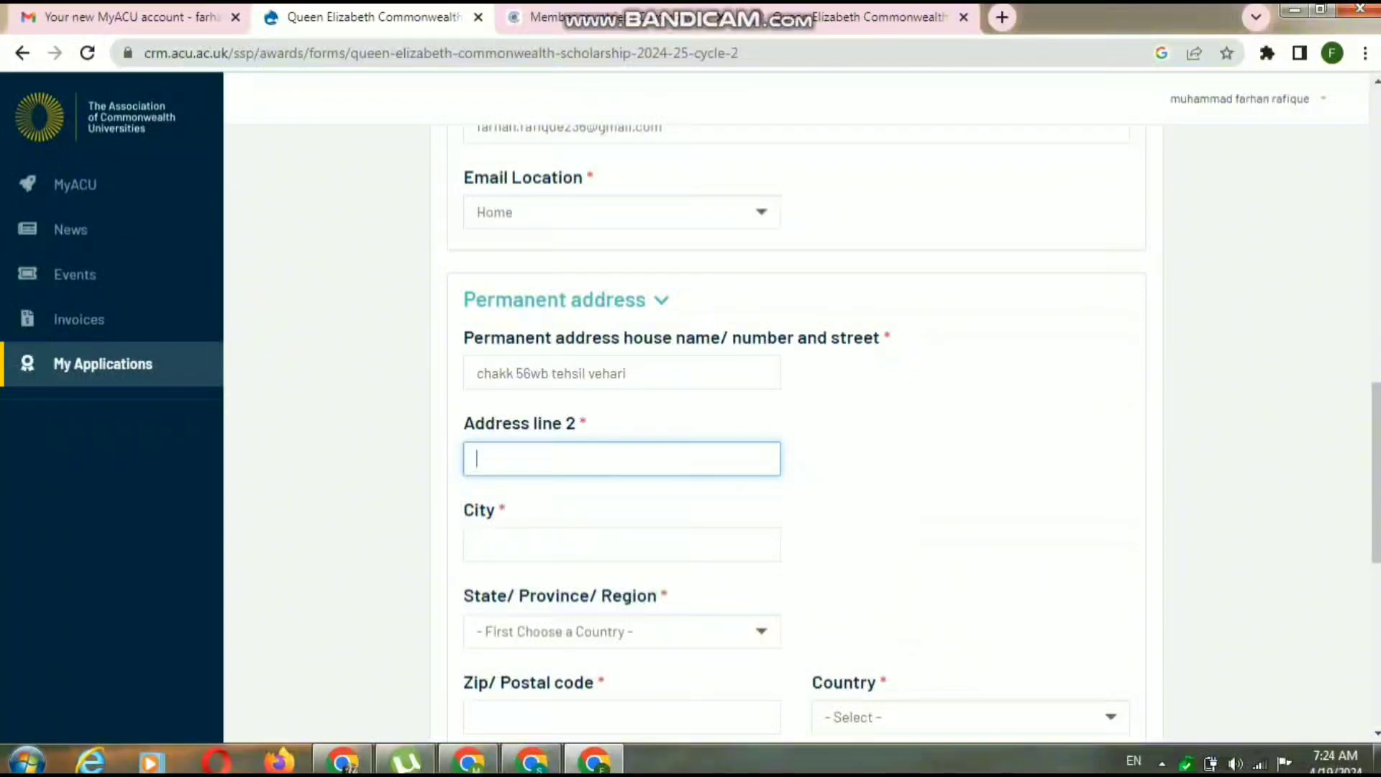
{"action": "left_click", "coordinate": [626, 372]}
{"action": "key", "text": "BackSpace"}
{"action": "key", "text": "BackSpace"}
{"action": "key", "text": "BackSpace"}
{"action": "key", "text": "BackSpace"}
{"action": "key", "text": "BackSpace"}
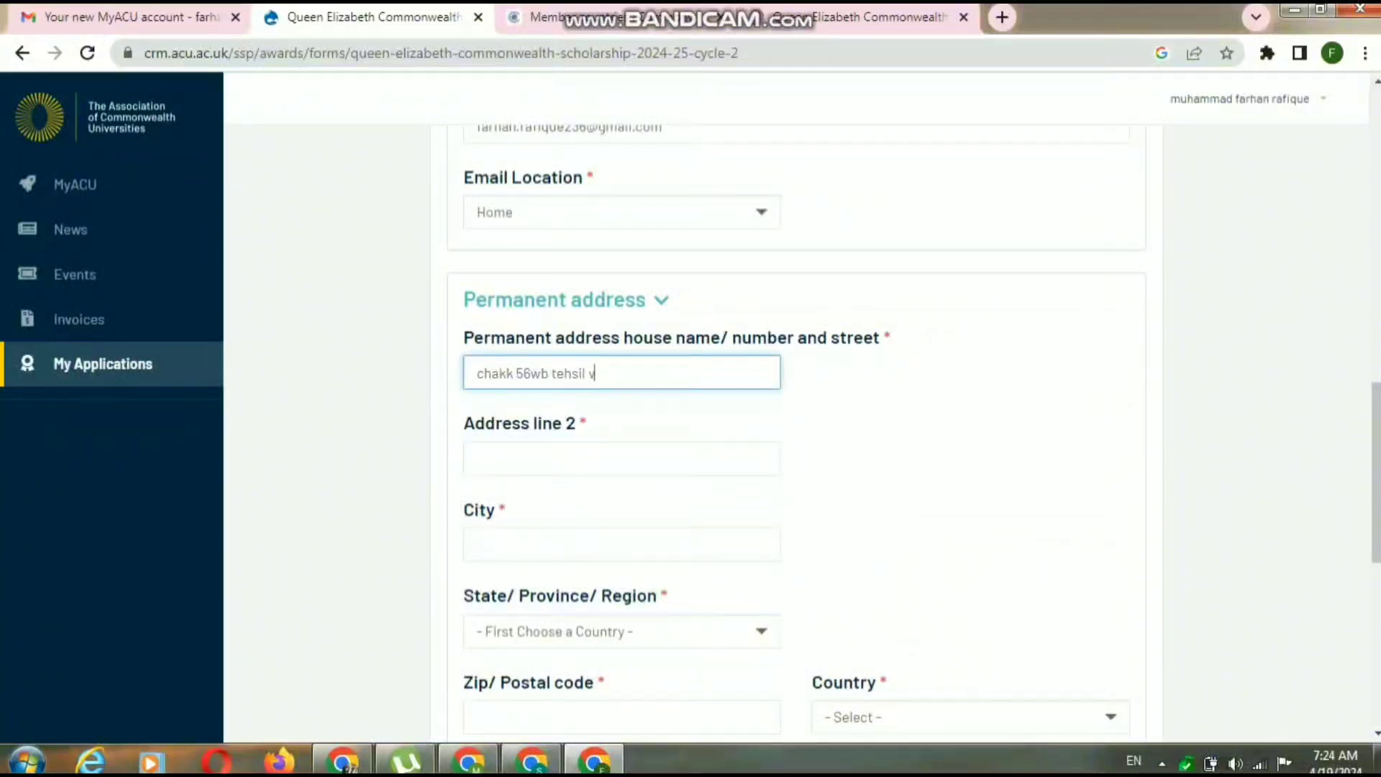
{"action": "key", "text": "BackSpace"}
{"action": "key", "text": "BackSpace"}
{"action": "key", "text": "BackSpace"}
{"action": "key", "text": "BackSpace"}
{"action": "key", "text": "BackSpace"}
{"action": "key", "text": "BackSpace"}
{"action": "key", "text": "BackSpace"}
{"action": "key", "text": "BackSpace"}
{"action": "key", "text": "BackSpace"}
{"action": "key", "text": "BackSpace"}
{"action": "key", "text": "BackSpace"}
{"action": "key", "text": "BackSpace"}
{"action": "key", "text": "BackSpace"}
{"action": "key", "text": "BackSpace"}
{"action": "key", "text": "BackSpace"}
{"action": "key", "text": "BackSpace"}
{"action": "key", "text": "BackSpace"}
{"action": "key", "text": "BackSpace"}
{"action": "key", "text": "BackSpace"}
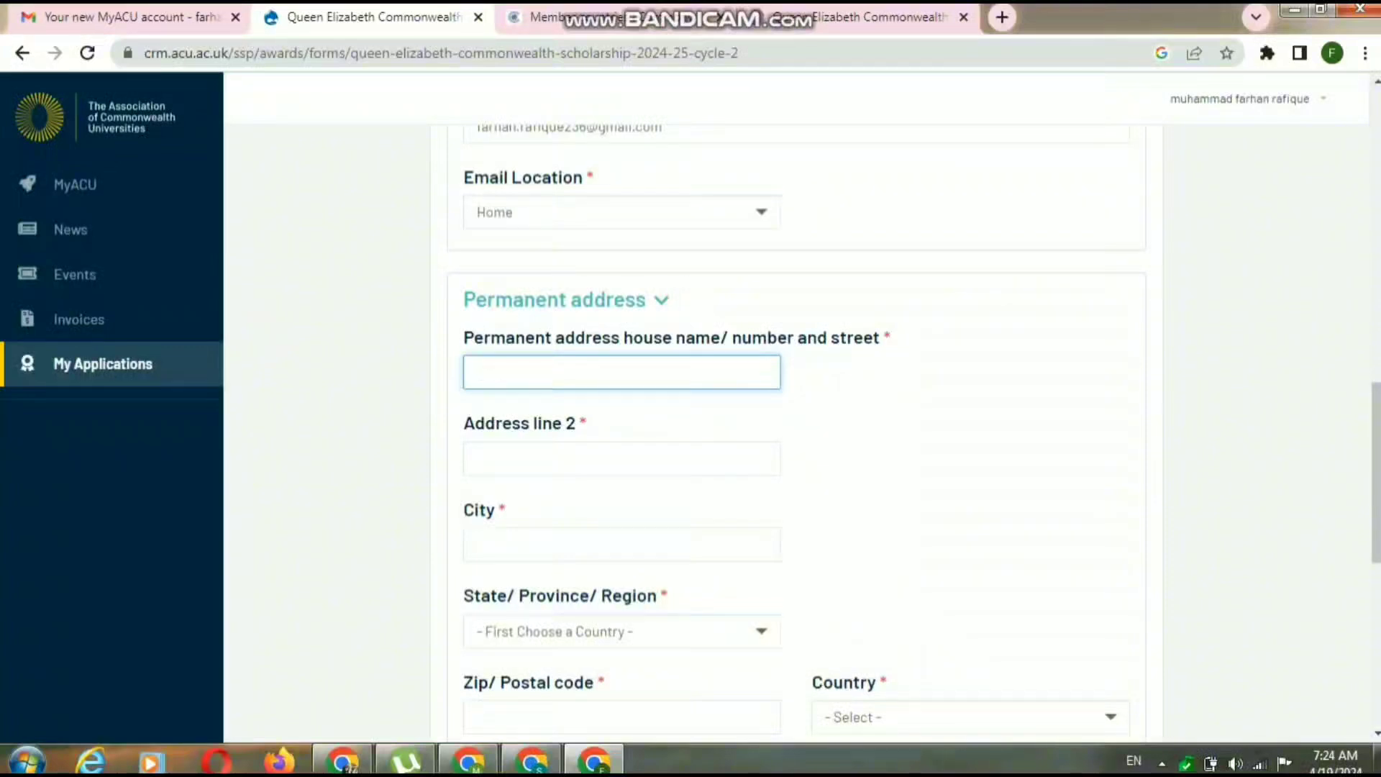
{"action": "type", "text": "c"}
{"action": "key", "text": "Tab"}
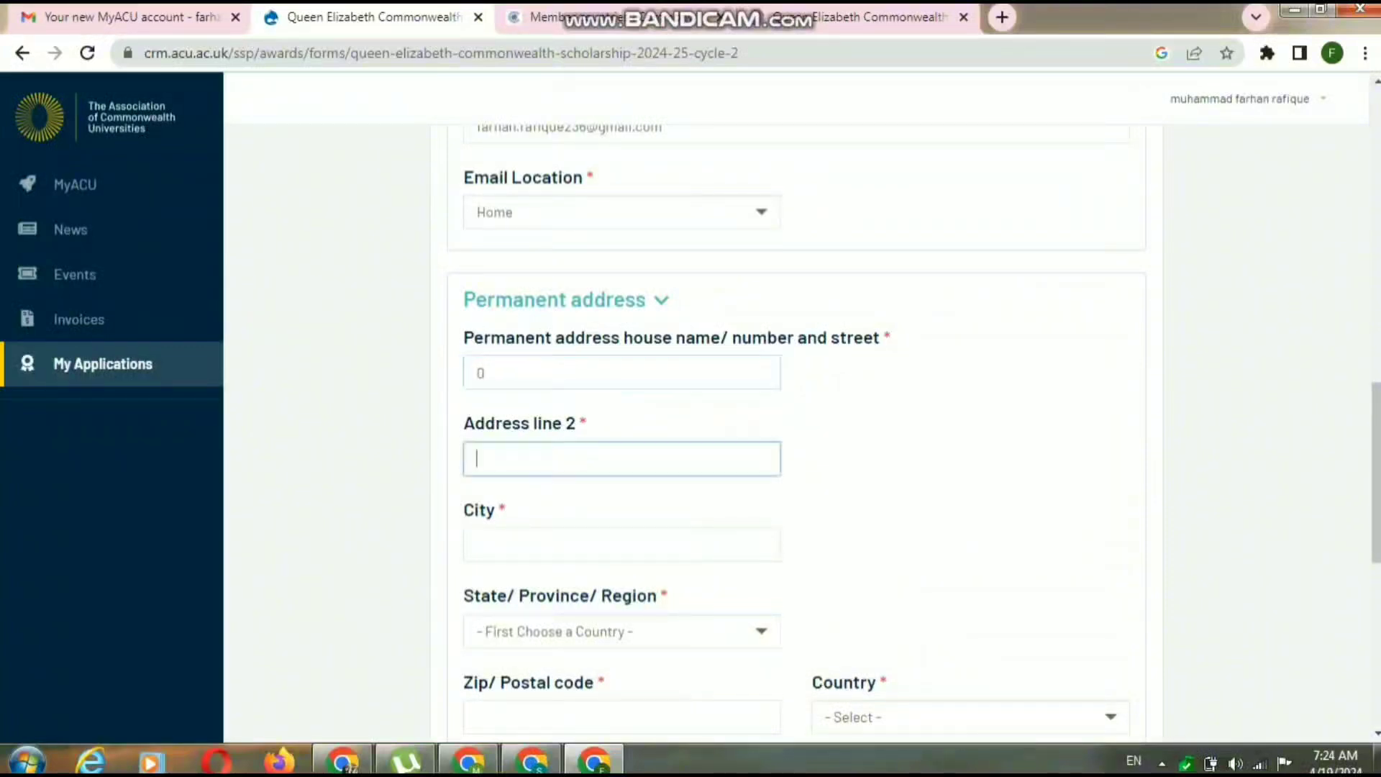
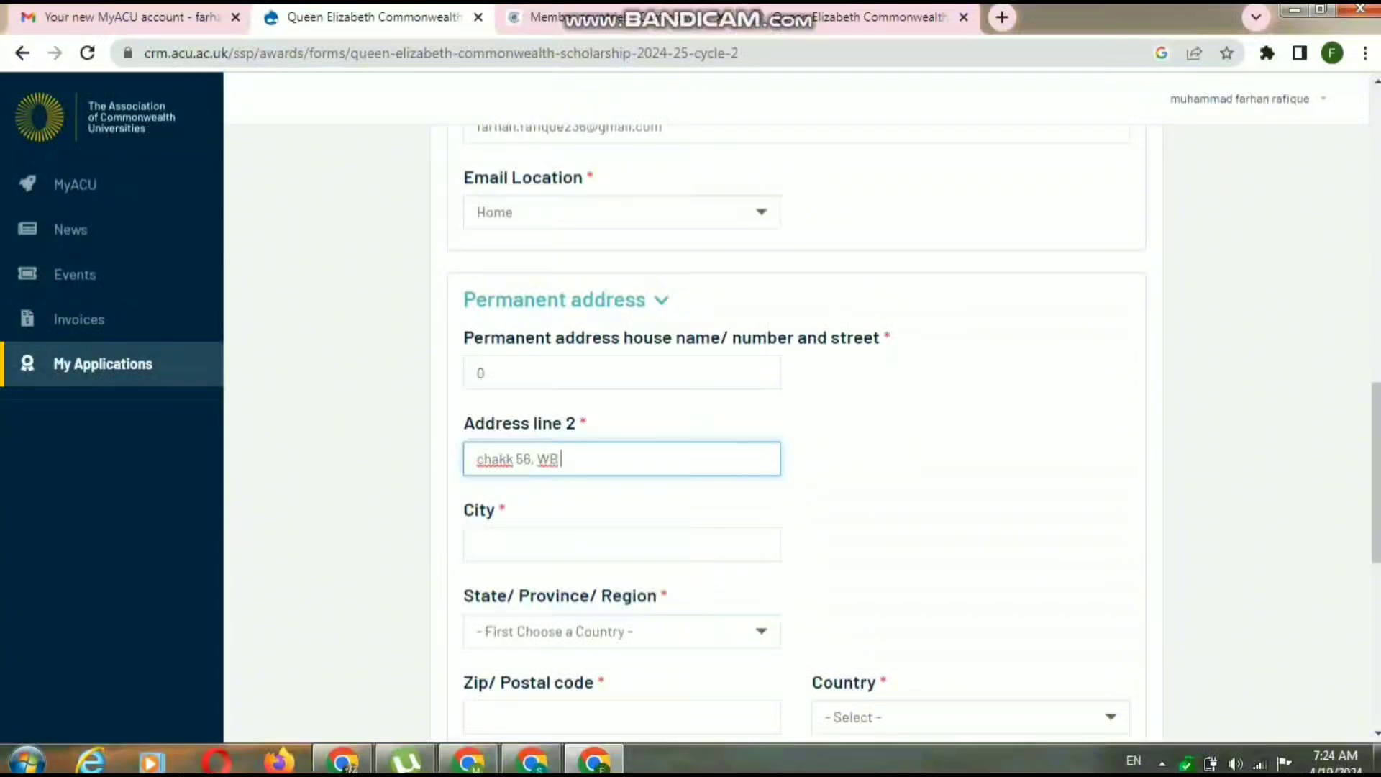
Step: Enter the permanent address's city and set its country to Pakistan
{"action": "left_click", "coordinate": [477, 545]}
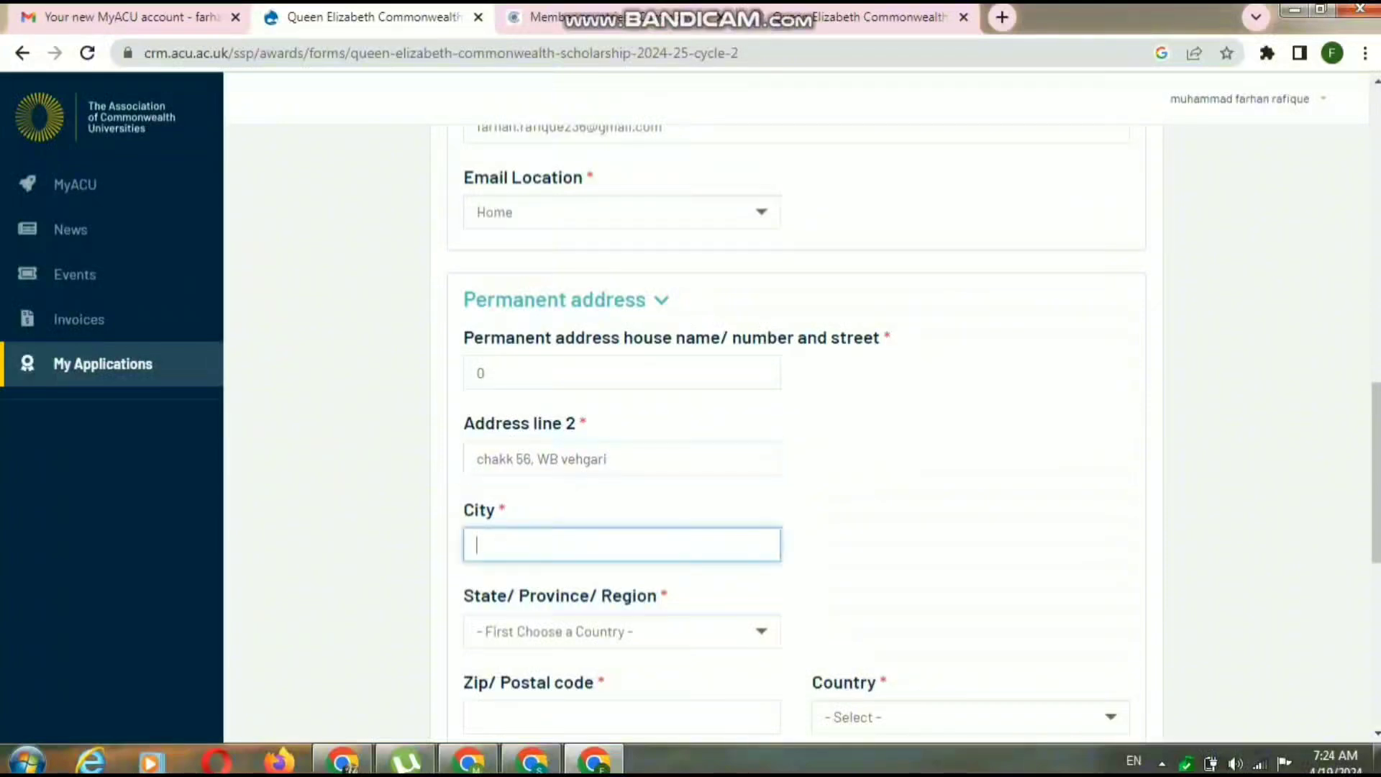
{"action": "type", "text": "Vehari"}
{"action": "key", "text": "Tab"}
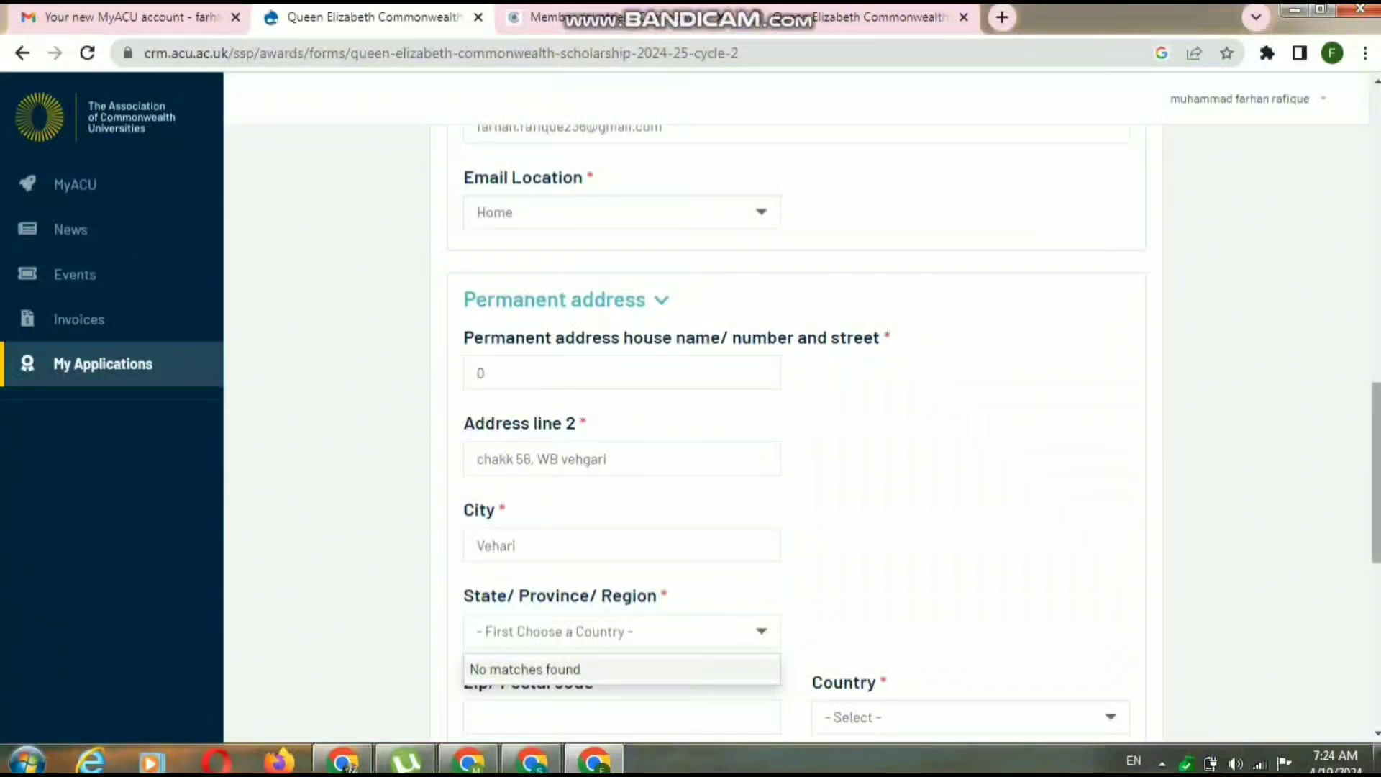
{"action": "scroll", "coordinate": [791, 432], "scroll_direction": "down", "scroll_amount": 3}
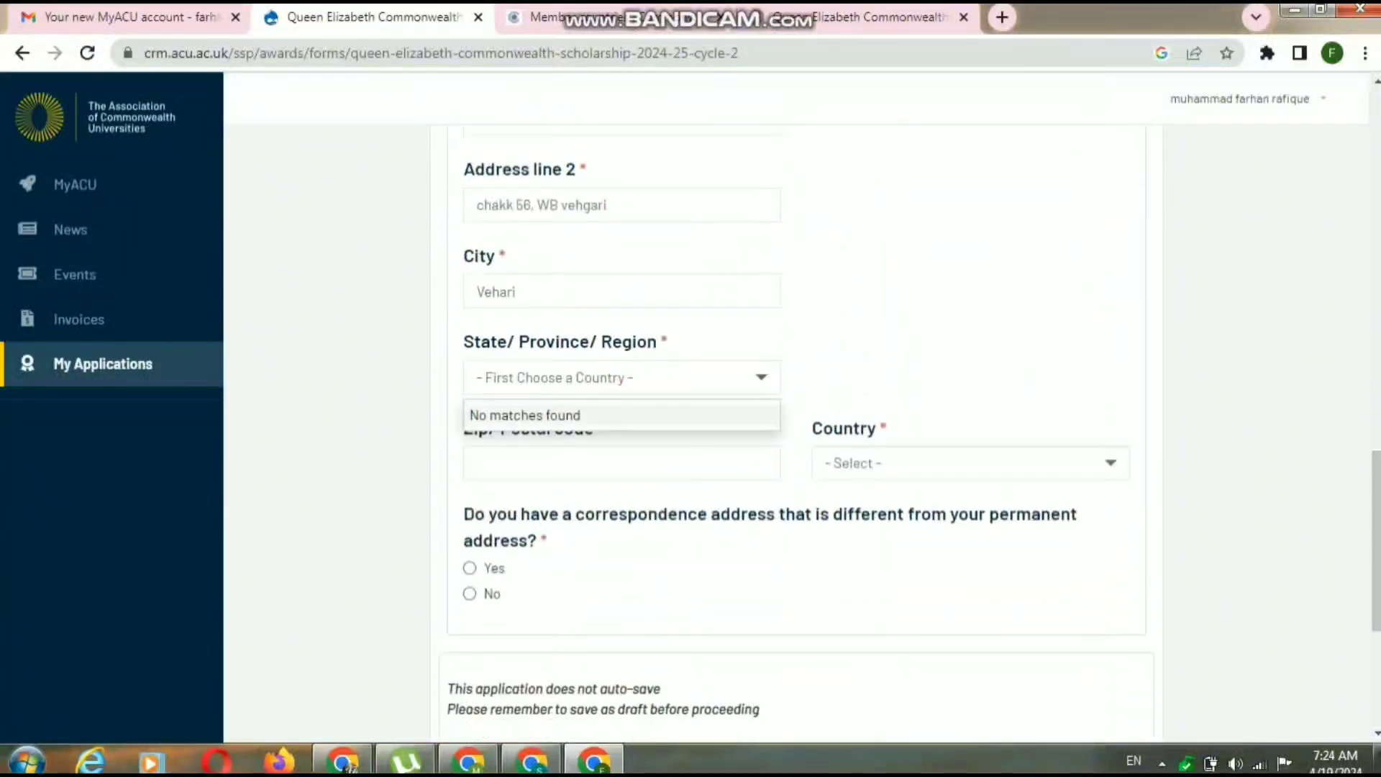
{"action": "key", "text": "Escape"}
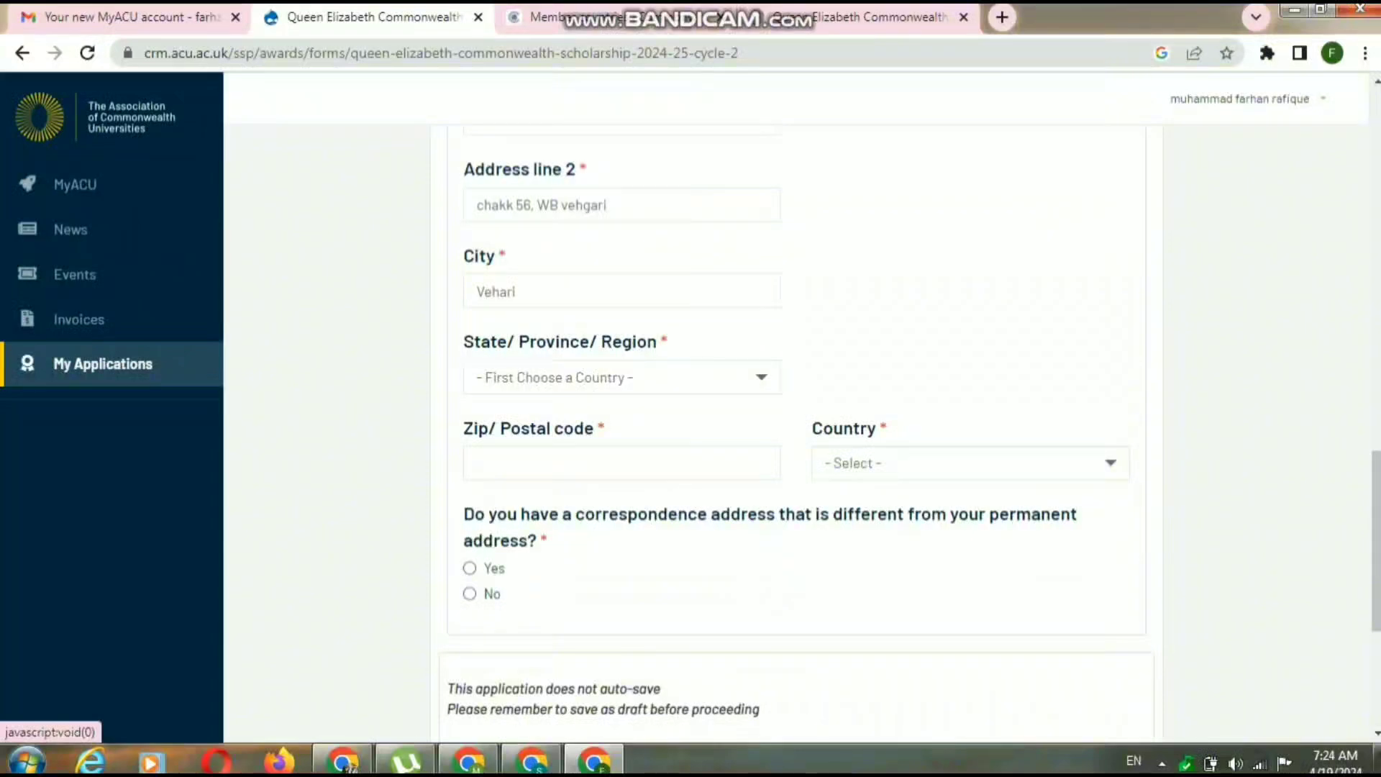
{"action": "left_click", "coordinate": [964, 463]}
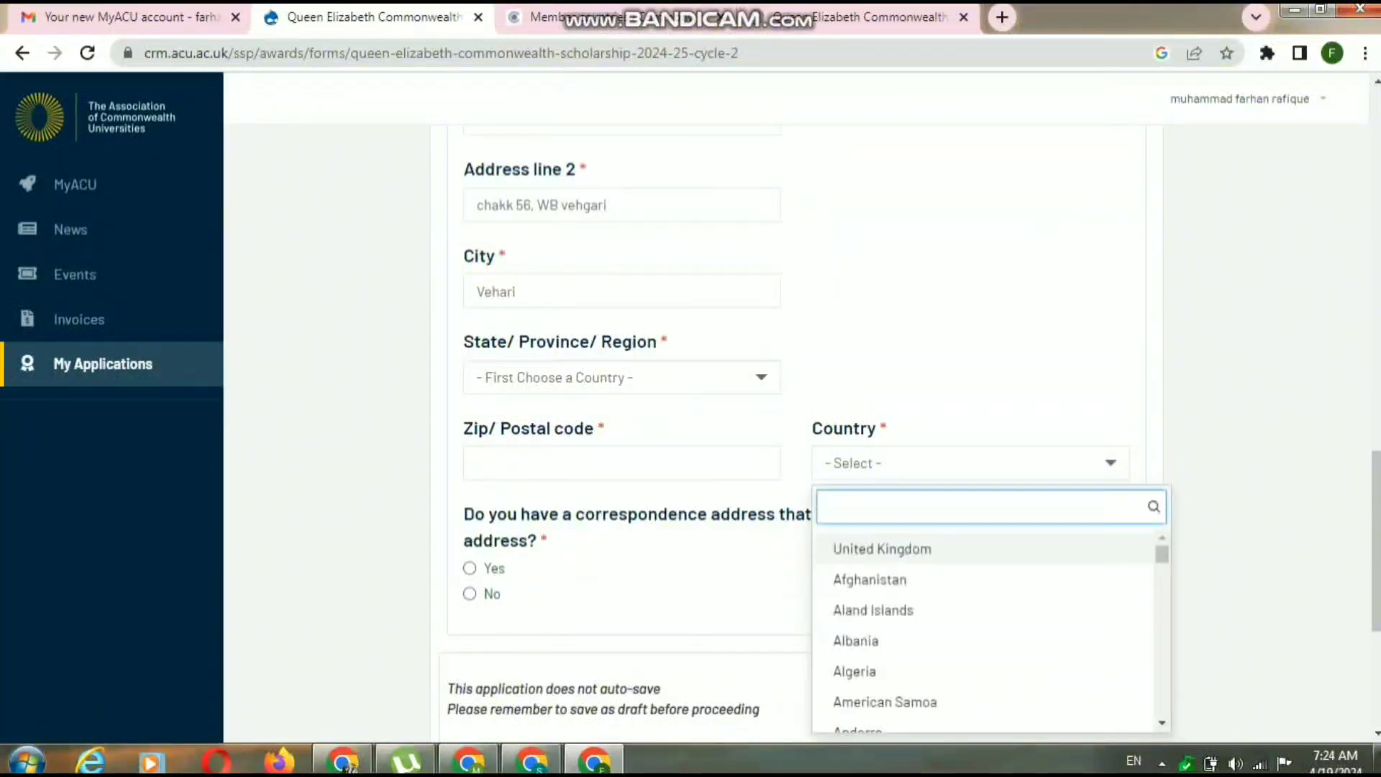
{"action": "type", "text": "pak"}
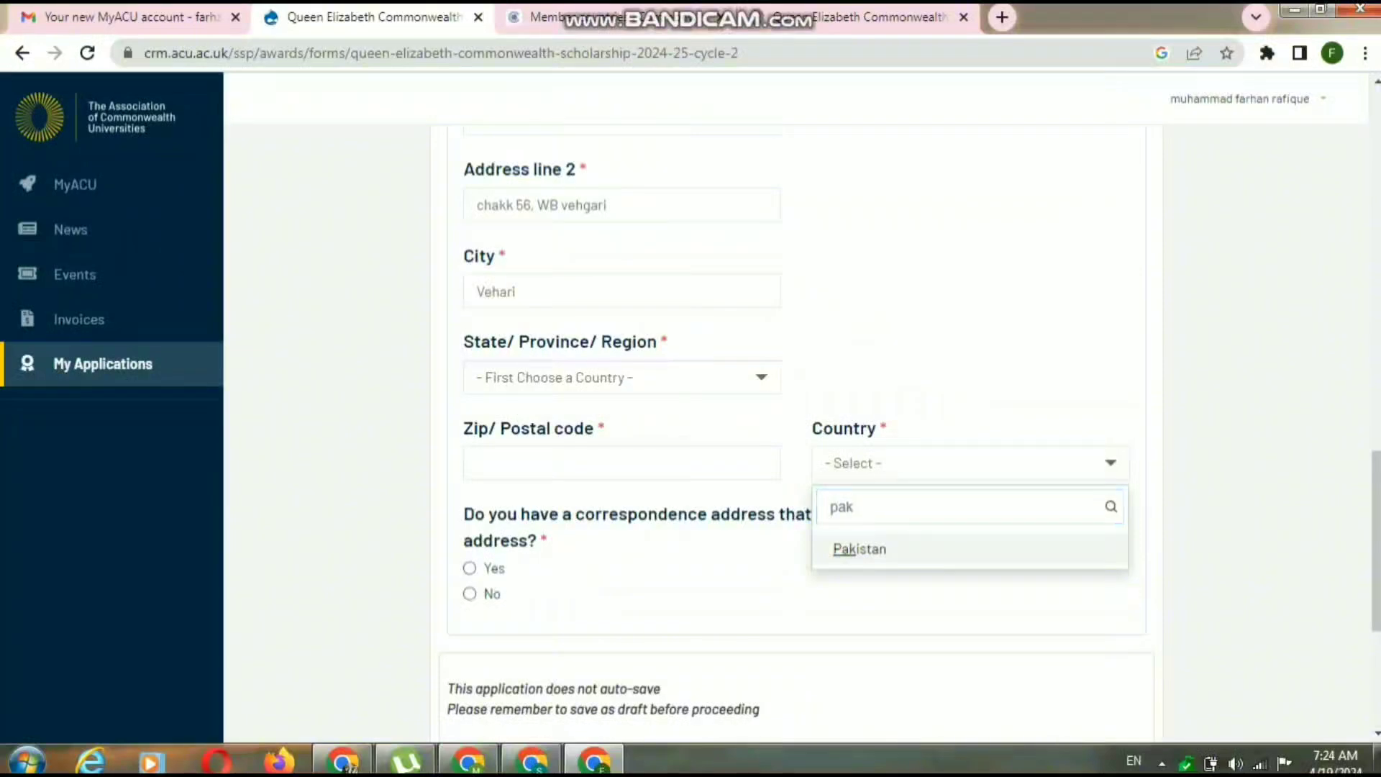
{"action": "key", "text": "Return"}
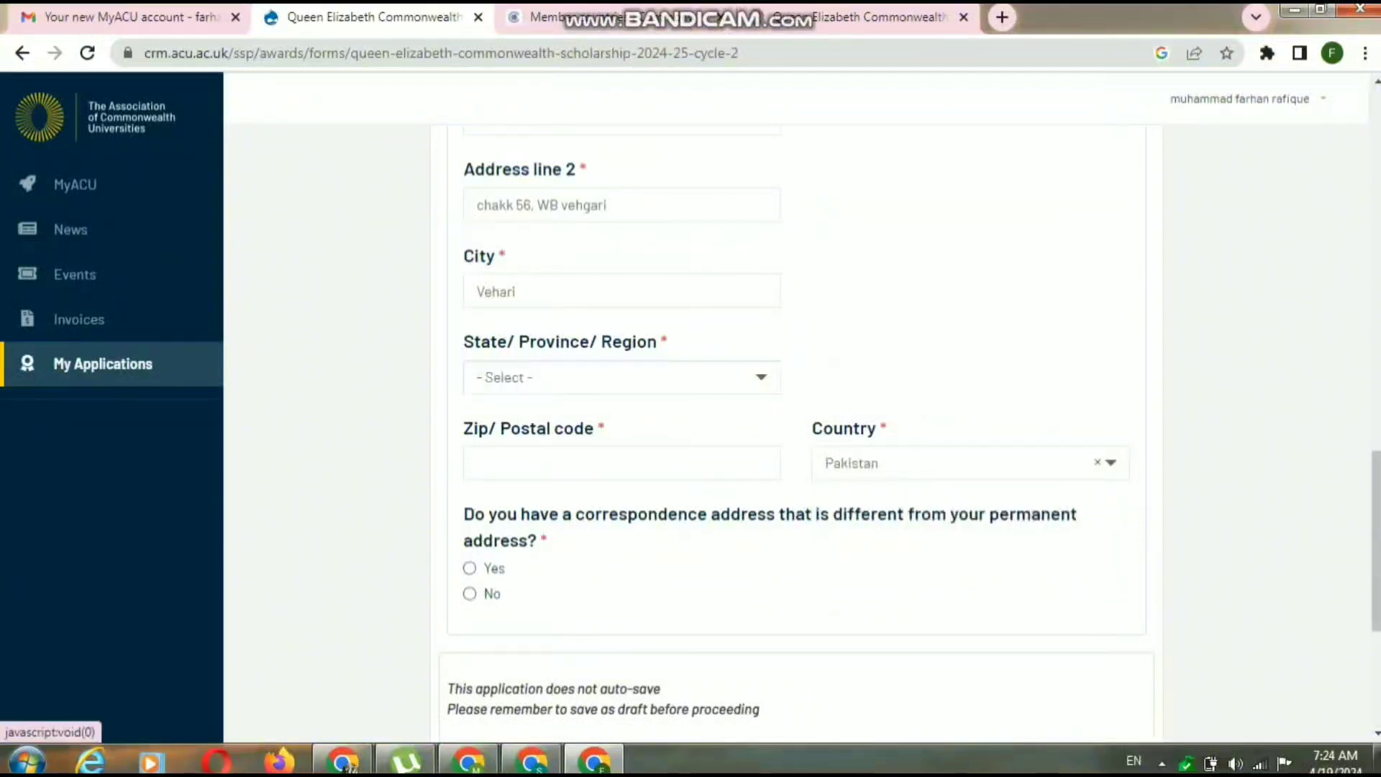
Step: Set the province to Punjab, enter the postcode, answer No to a correspondence address, and save
{"action": "left_click", "coordinate": [623, 377]}
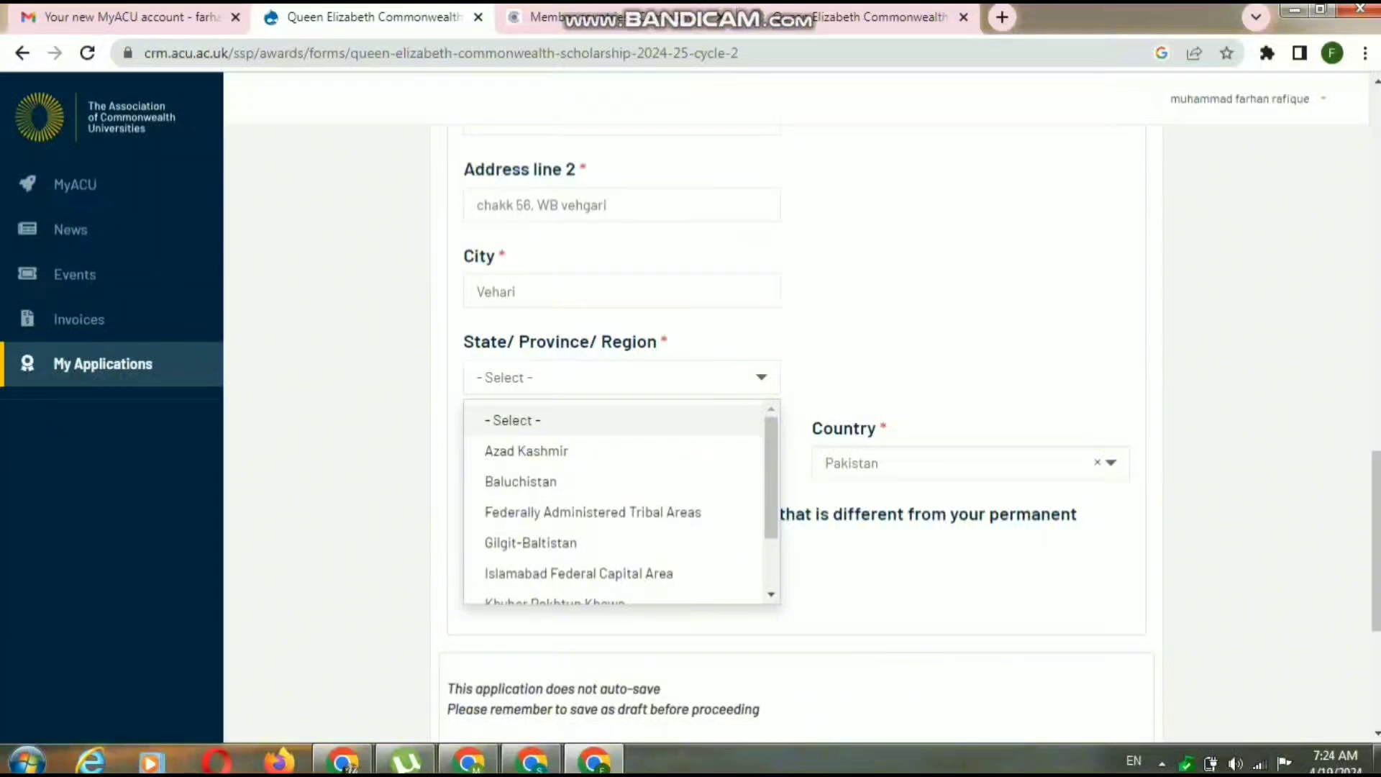
{"action": "scroll", "coordinate": [619, 504], "scroll_direction": "down", "scroll_amount": 2}
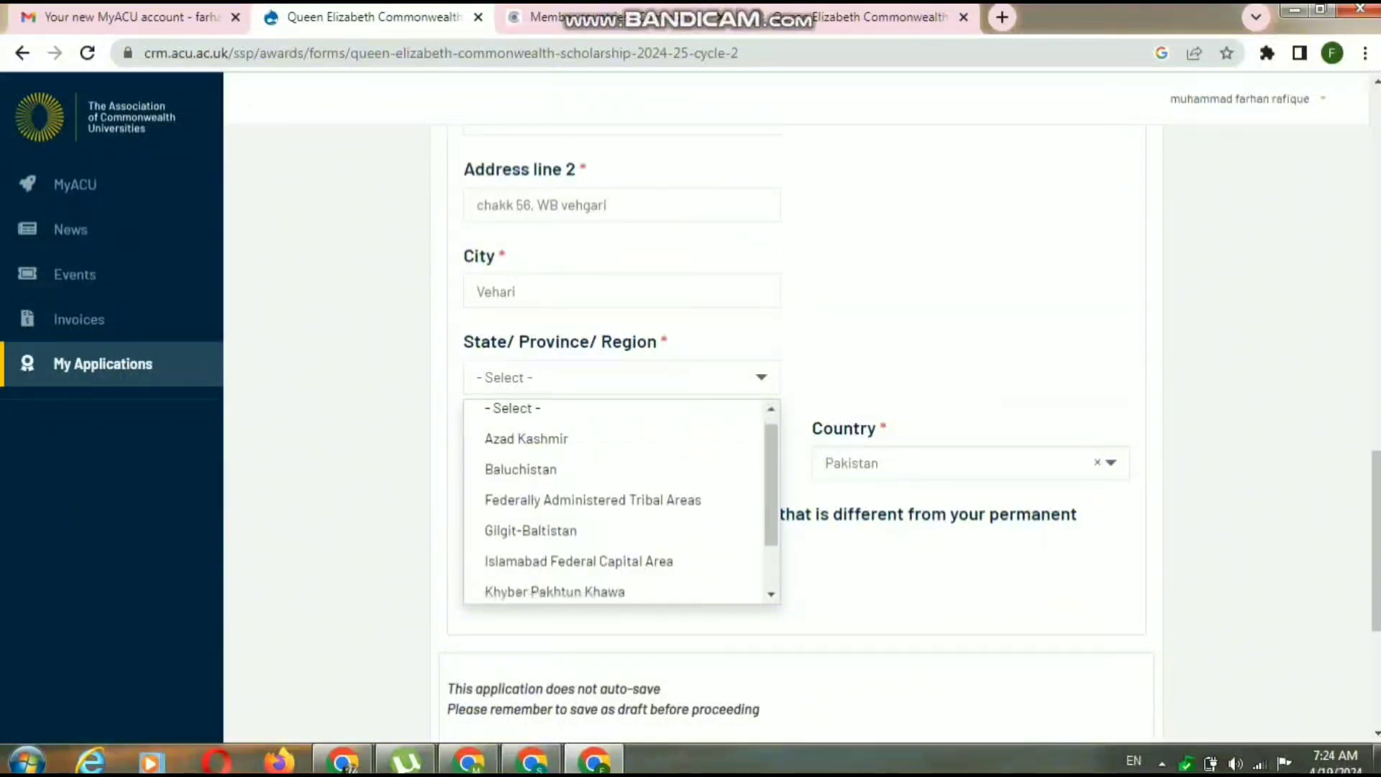
{"action": "key", "text": "Return"}
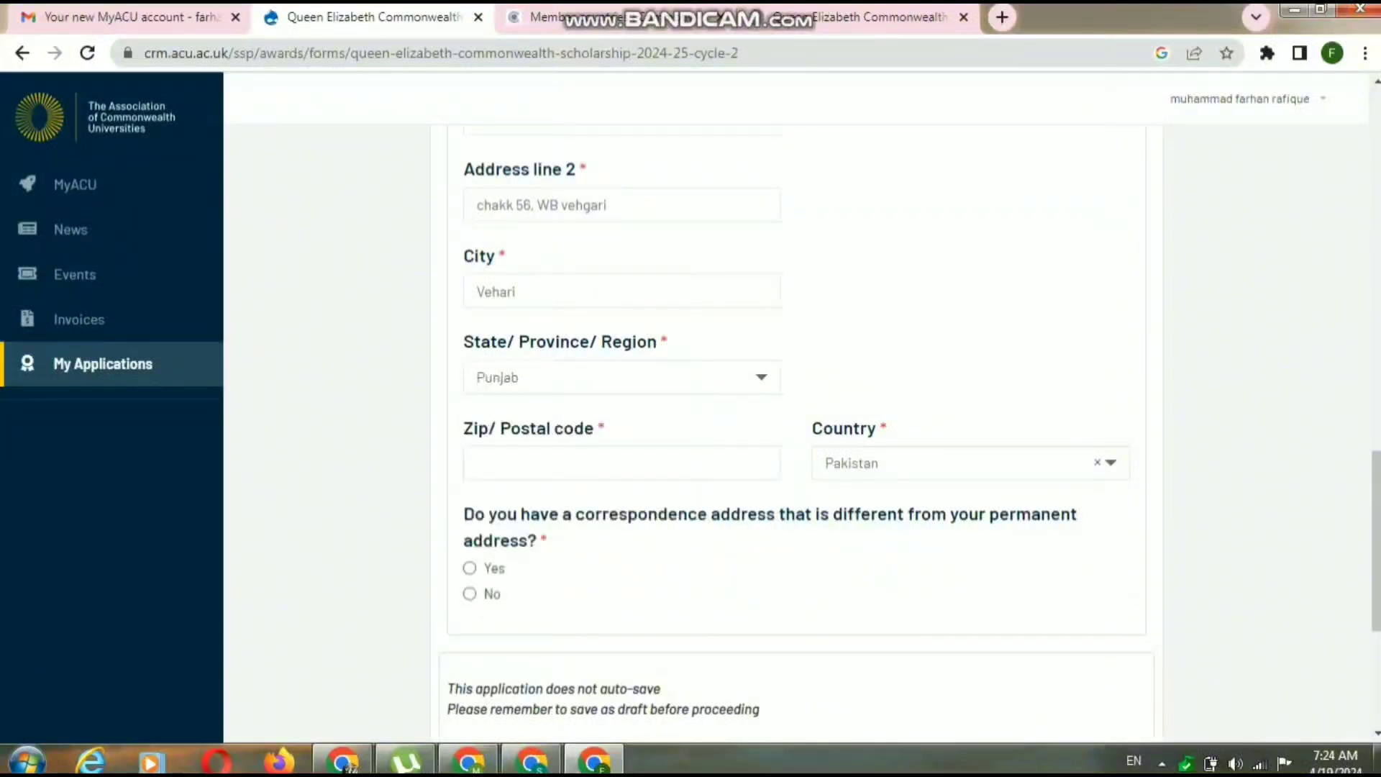
{"action": "left_click", "coordinate": [621, 462]}
{"action": "type", "text": "6"}
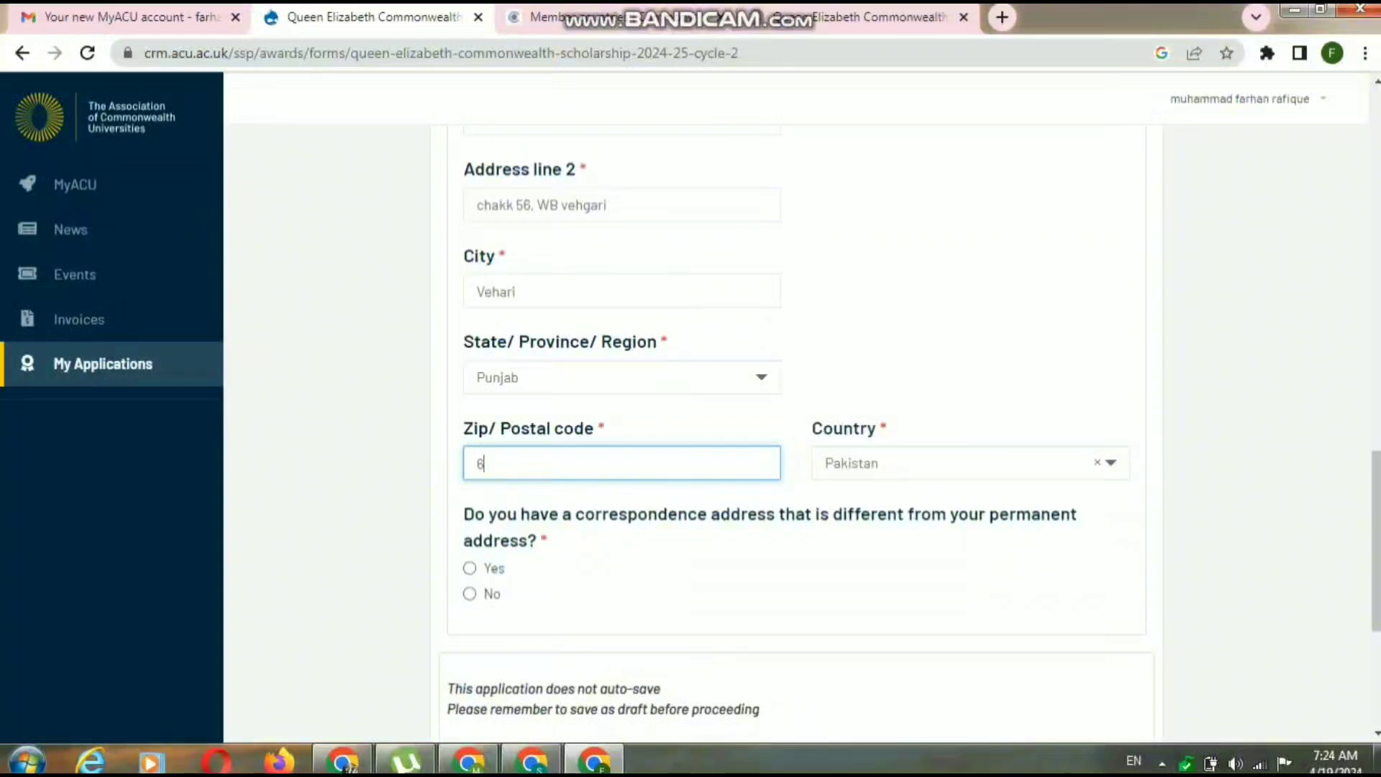
{"action": "type", "text": "6000"}
{"action": "left_click", "coordinate": [470, 593]}
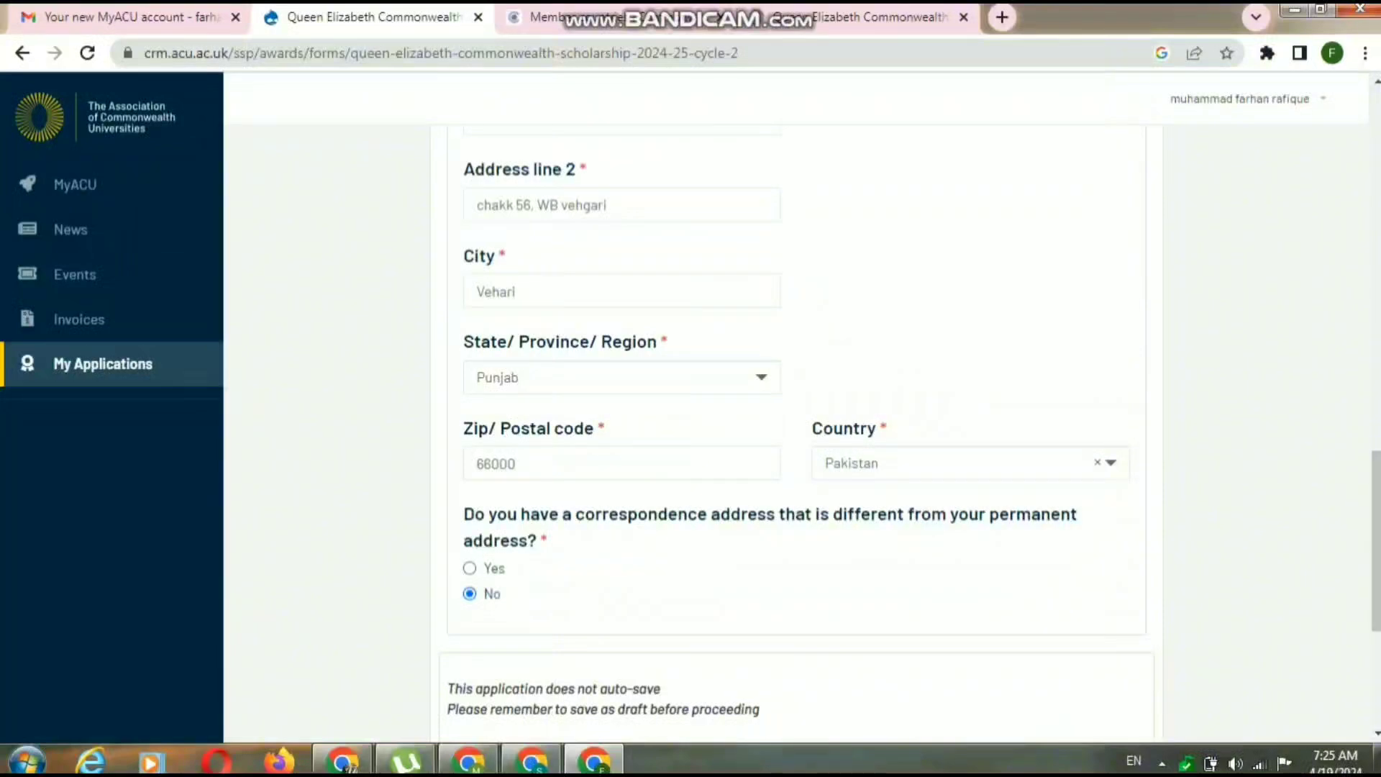
{"action": "scroll", "coordinate": [780, 431], "scroll_direction": "down", "scroll_amount": 5}
{"action": "left_click", "coordinate": [780, 472]}
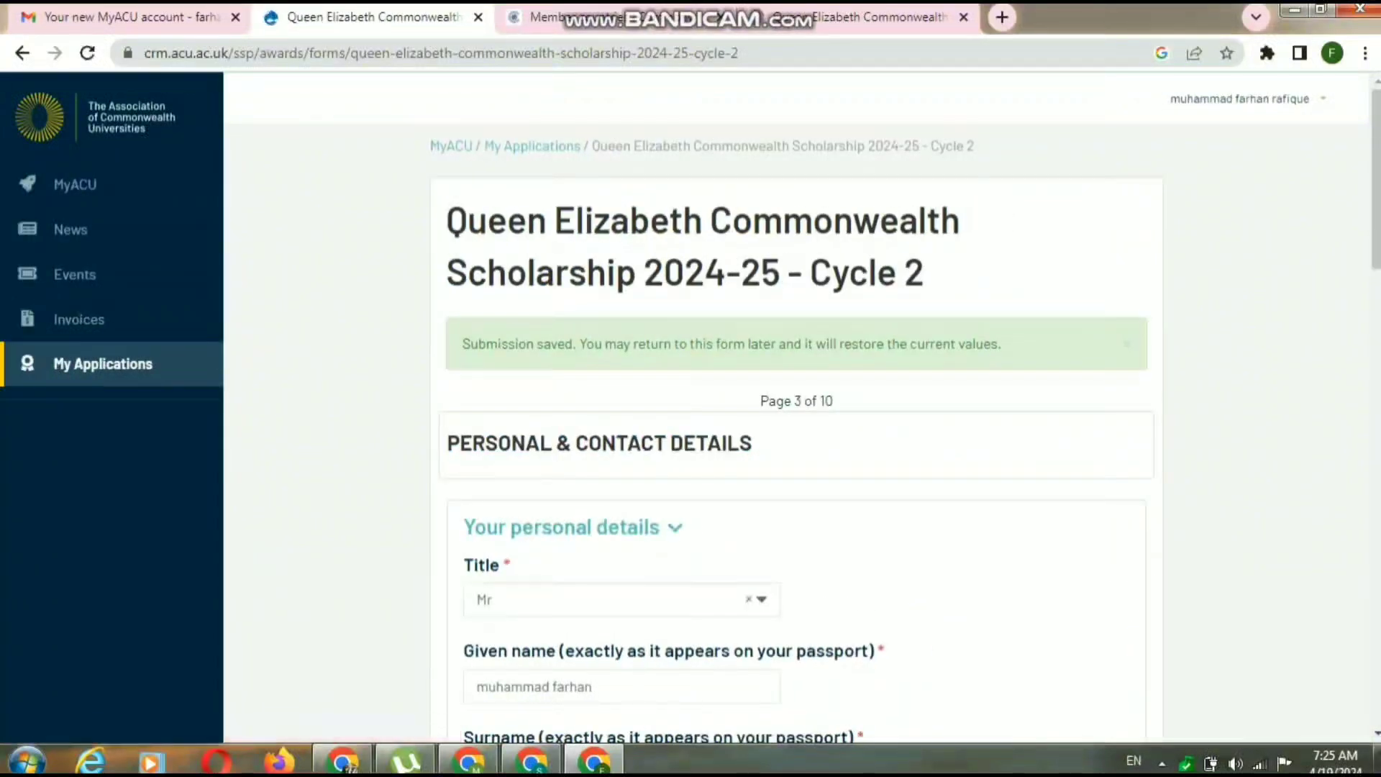
Step: Advance from page 3 to page 4 of 10, Academic & Employment Record
{"action": "scroll", "coordinate": [797, 431], "scroll_direction": "down", "scroll_amount": 15}
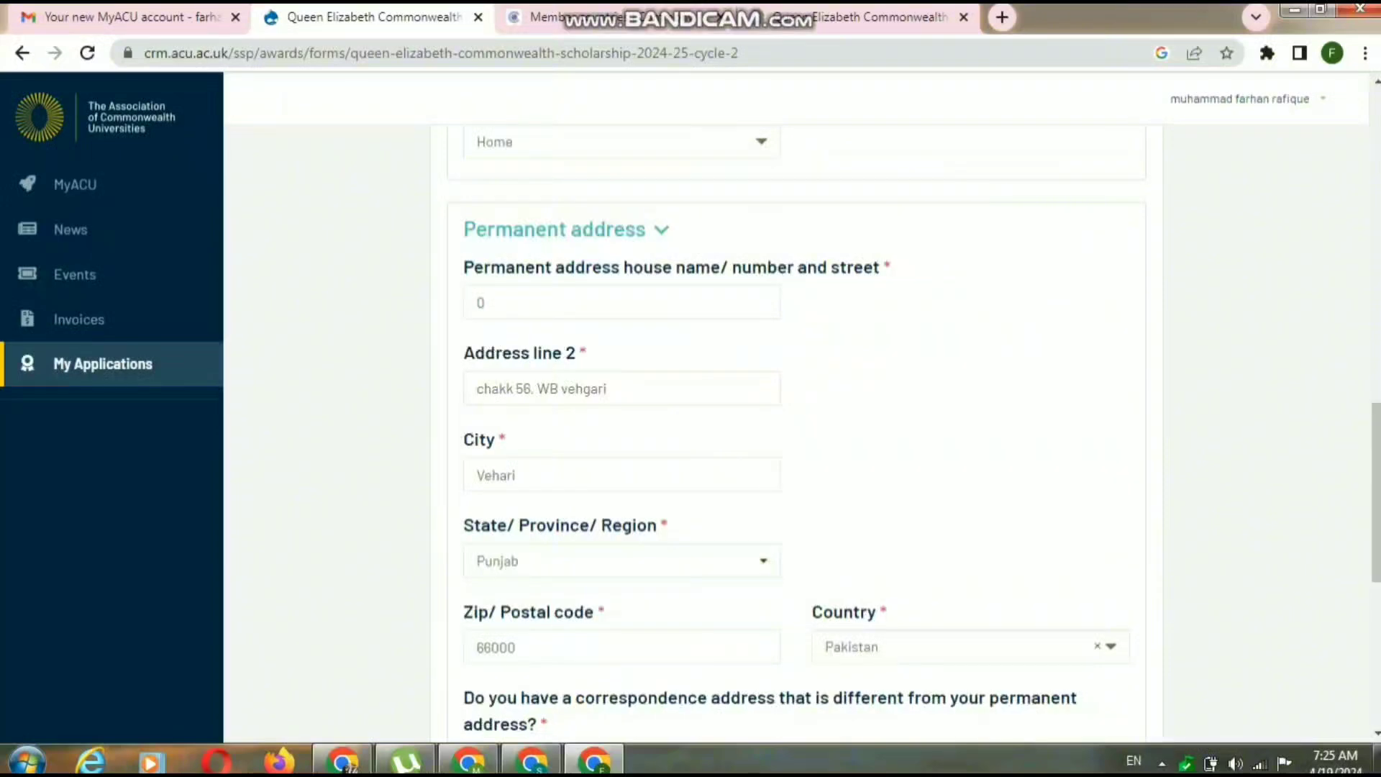
{"action": "scroll", "coordinate": [797, 432], "scroll_direction": "up", "scroll_amount": 8}
{"action": "scroll", "coordinate": [797, 431], "scroll_direction": "down", "scroll_amount": 8}
{"action": "scroll", "coordinate": [1087, 472], "scroll_direction": "down", "scroll_amount": 8}
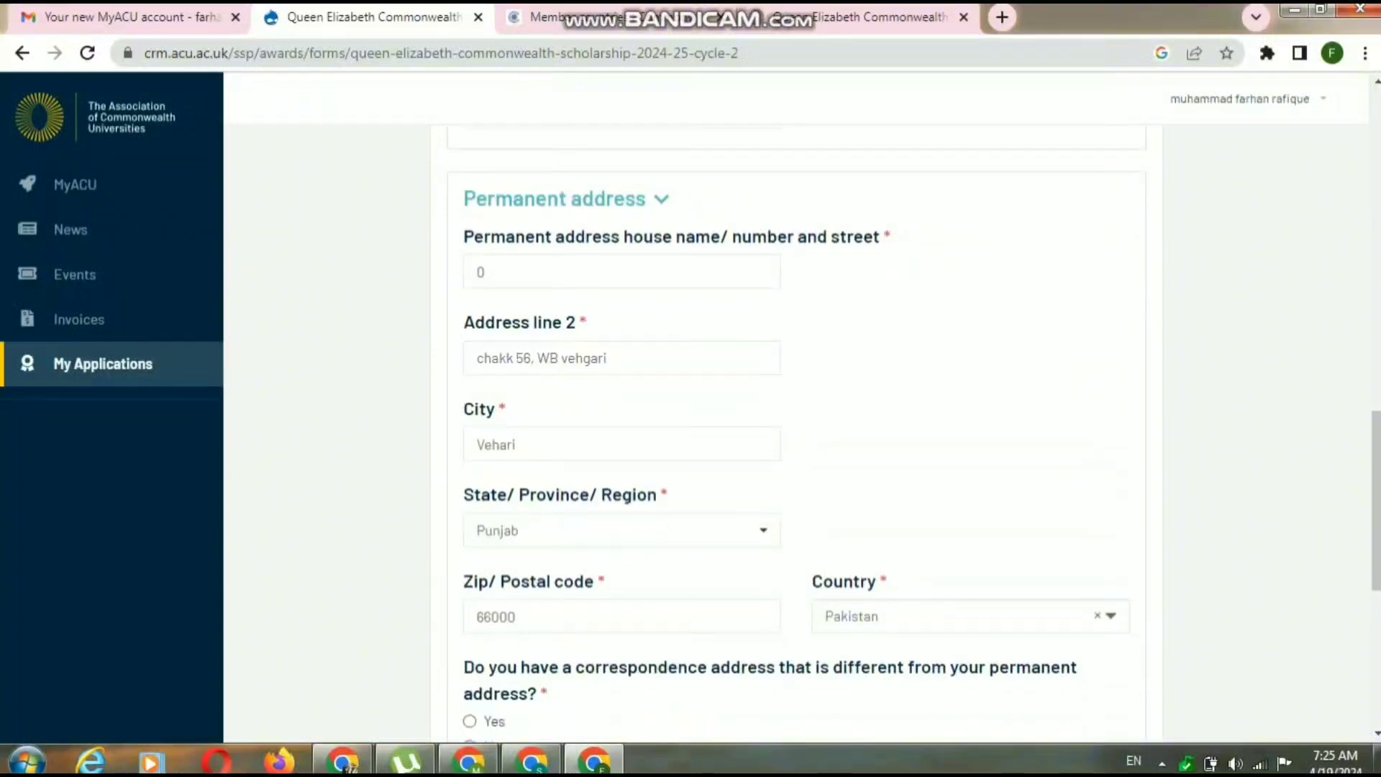
{"action": "left_click", "coordinate": [1087, 472]}
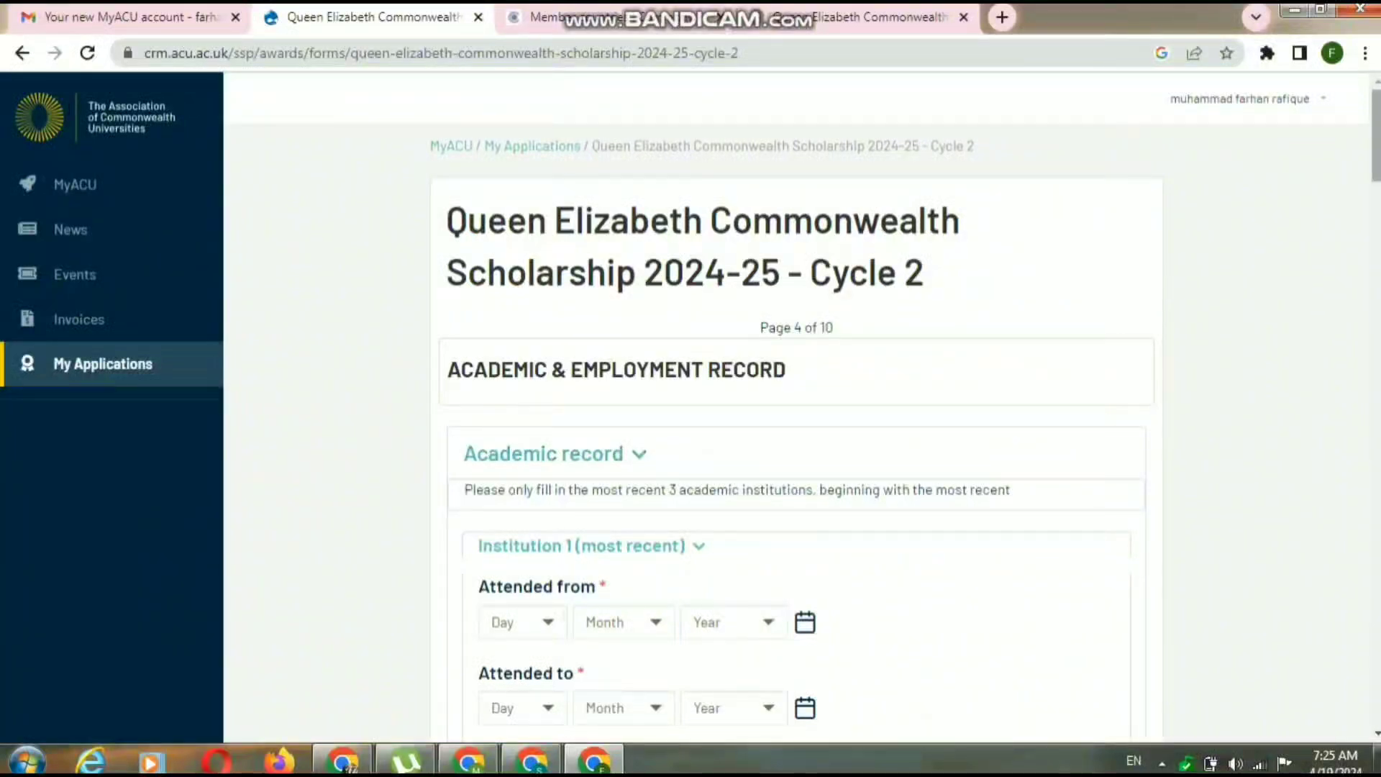
Step: Set Institution 1's Attended from date to 6 May 2012
{"action": "scroll", "coordinate": [797, 431], "scroll_direction": "down", "scroll_amount": 8}
{"action": "scroll", "coordinate": [797, 432], "scroll_direction": "up", "scroll_amount": 4}
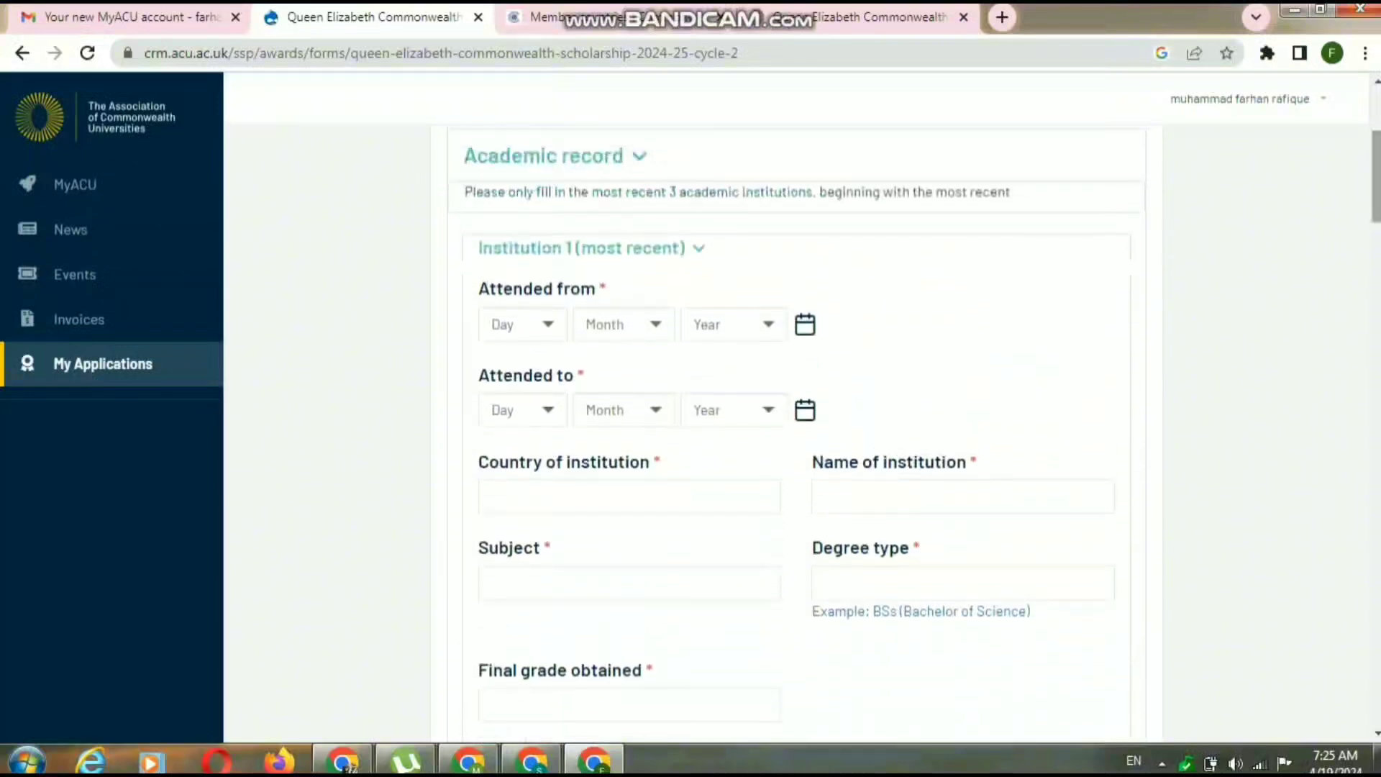
{"action": "left_click", "coordinate": [520, 325]}
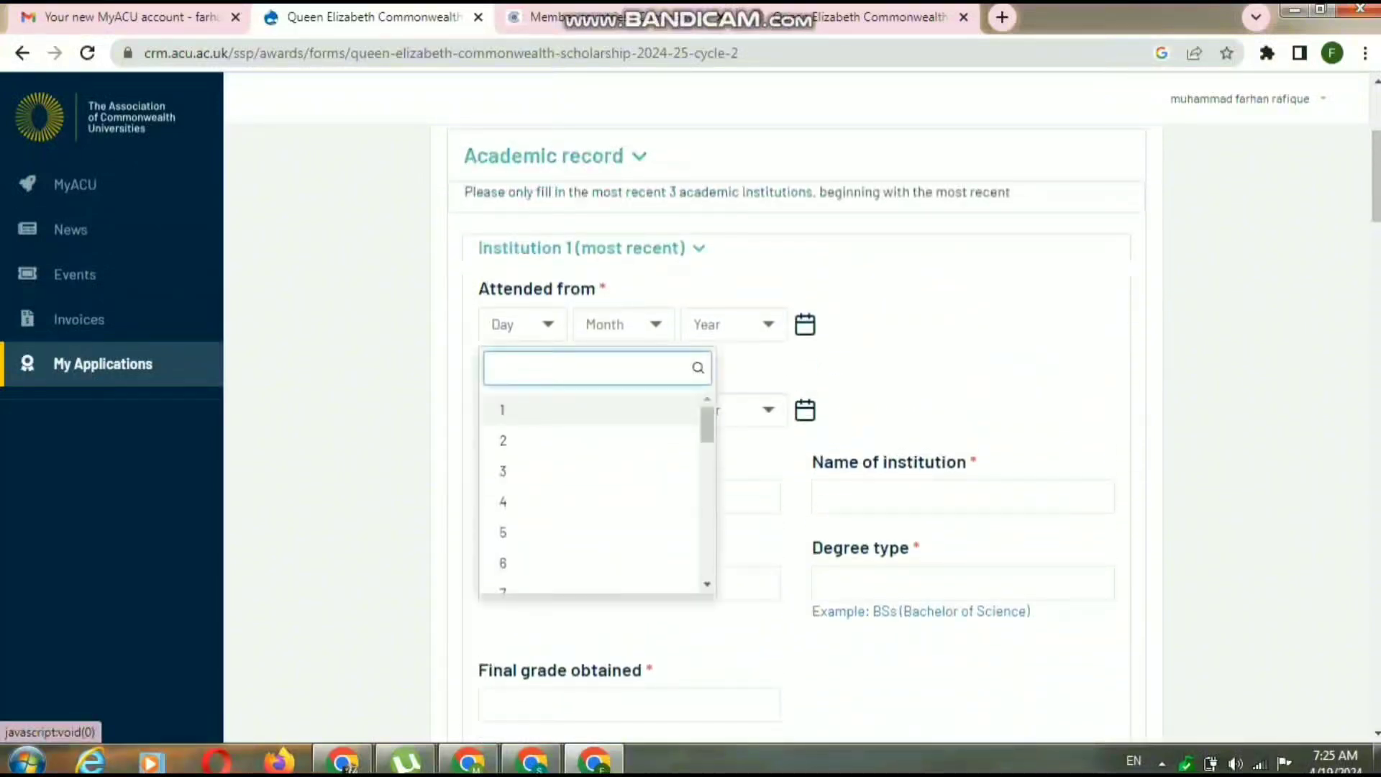
{"action": "left_click", "coordinate": [503, 562]}
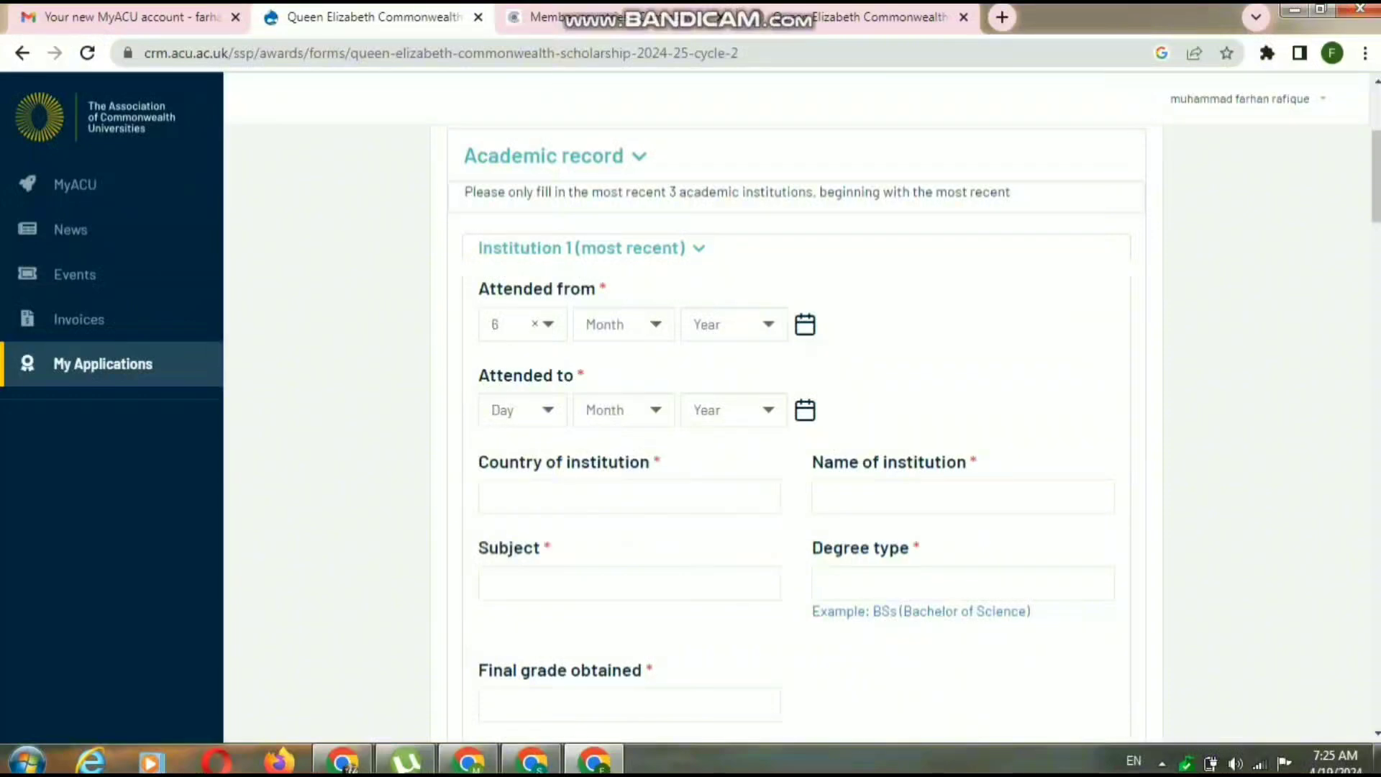
{"action": "left_click", "coordinate": [617, 324]}
{"action": "left_click", "coordinate": [604, 532]}
{"action": "left_click", "coordinate": [730, 324]}
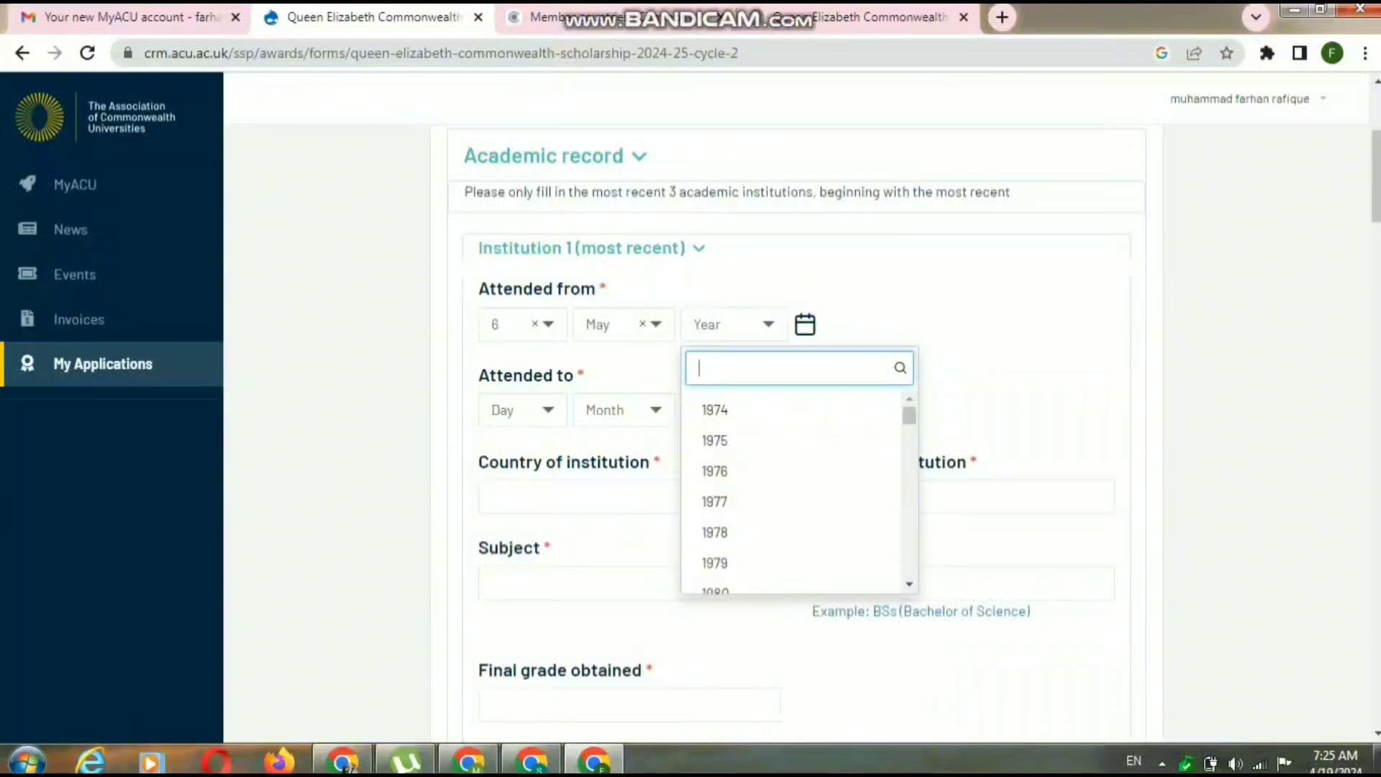
{"action": "scroll", "coordinate": [720, 533], "scroll_direction": "down", "scroll_amount": 15}
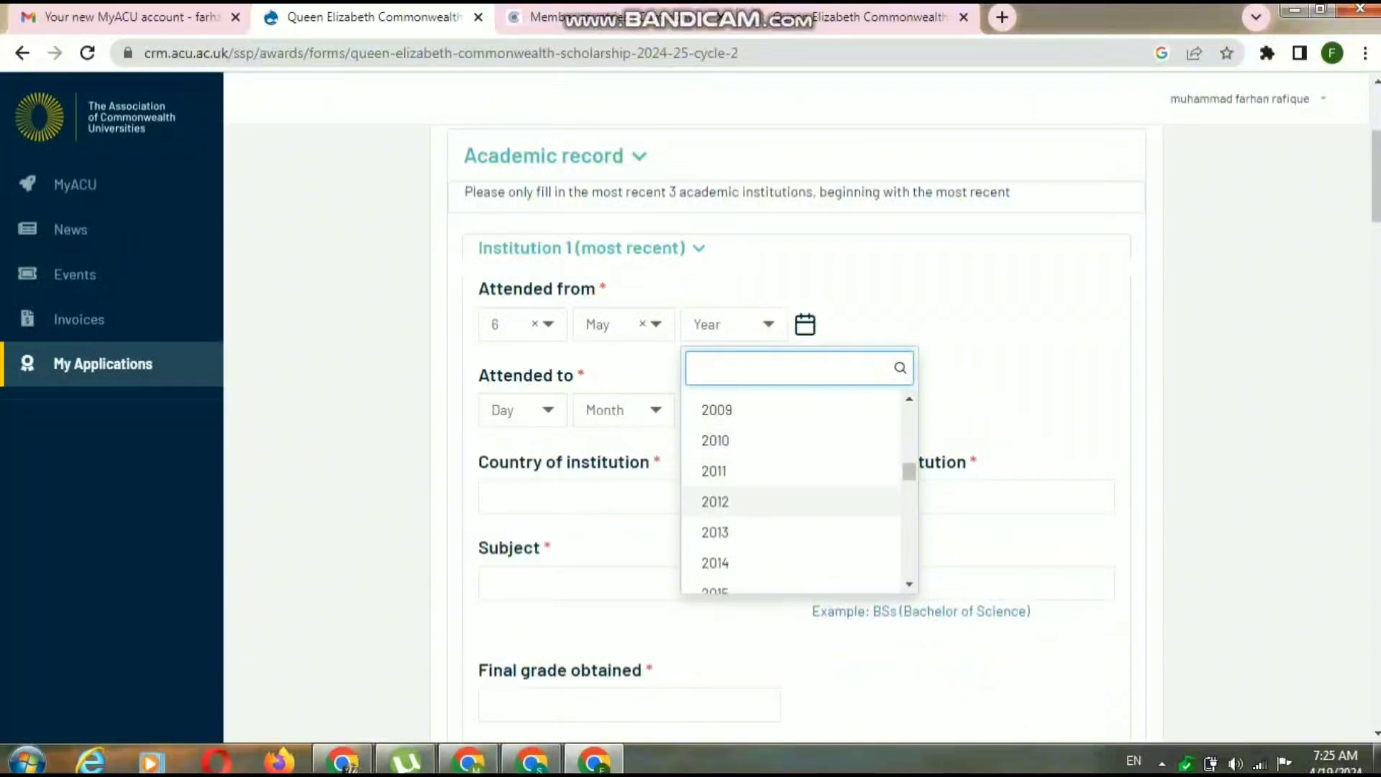
{"action": "left_click", "coordinate": [716, 502]}
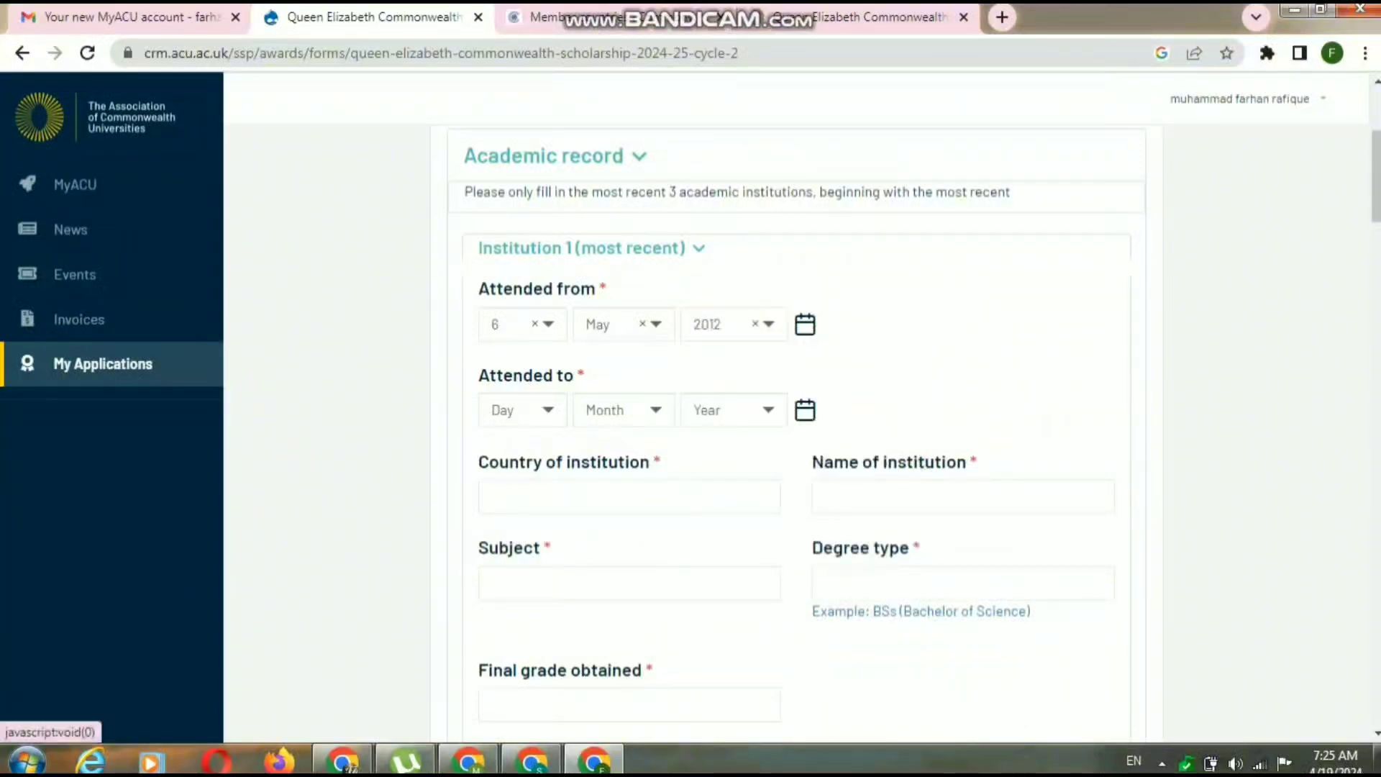
Step: Set Institution 1's Attended to date to 5 May 2016
{"action": "left_click", "coordinate": [521, 410]}
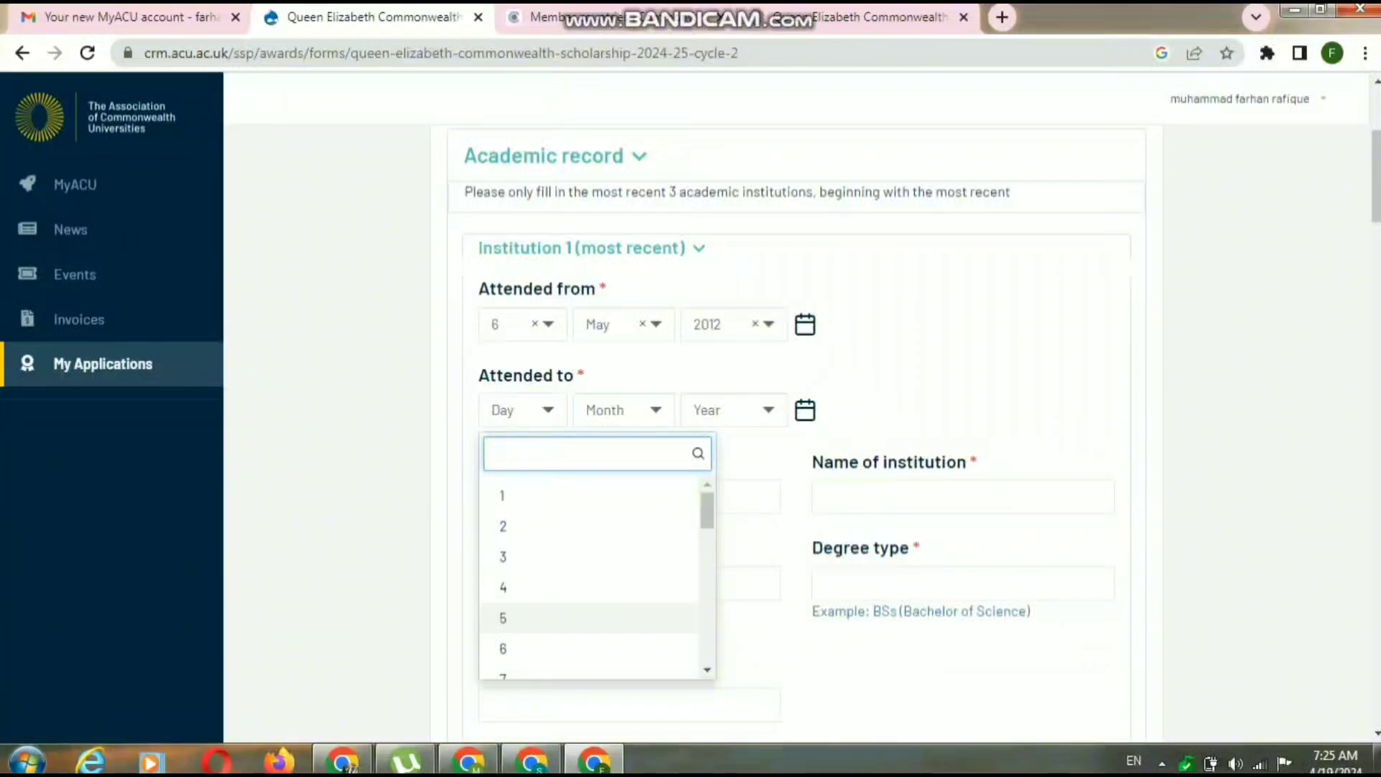
{"action": "left_click", "coordinate": [518, 618]}
{"action": "left_click", "coordinate": [619, 410]}
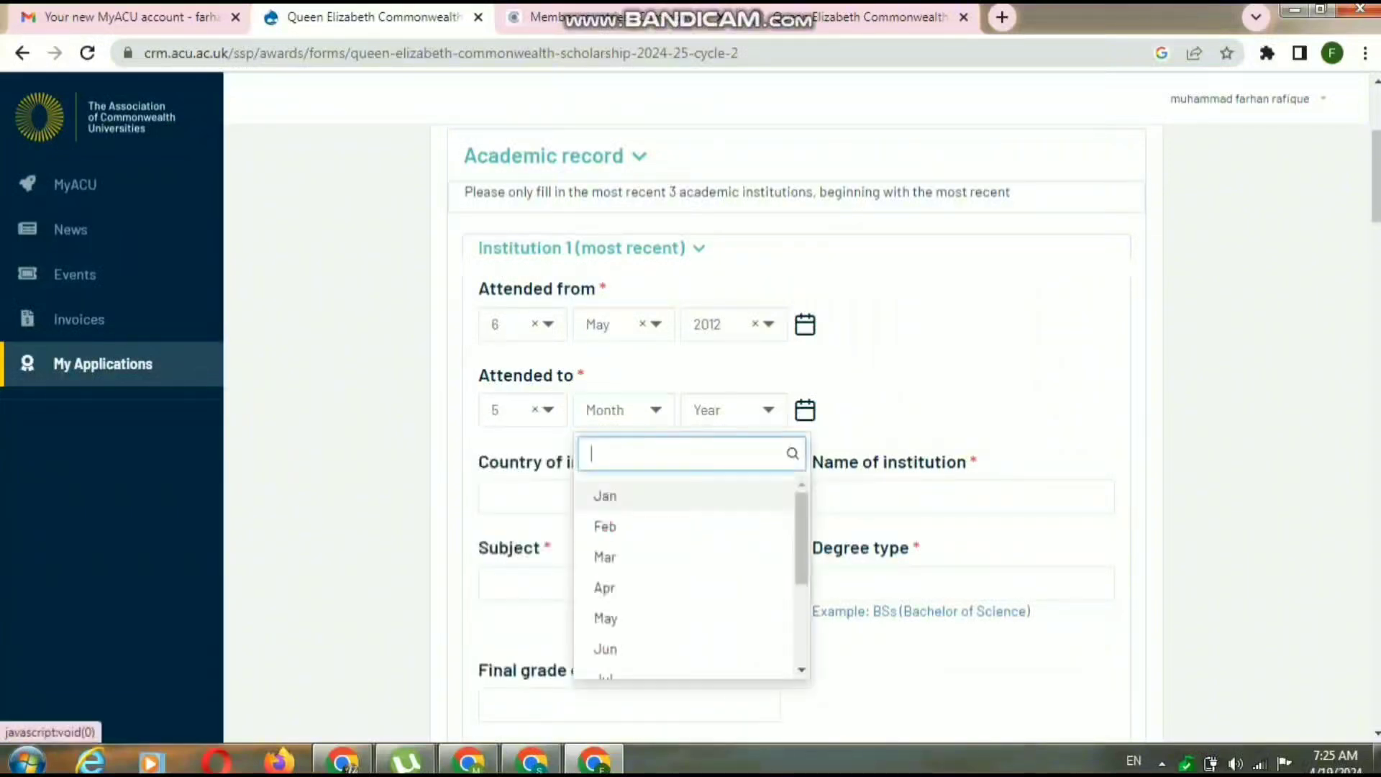
{"action": "left_click", "coordinate": [605, 618]}
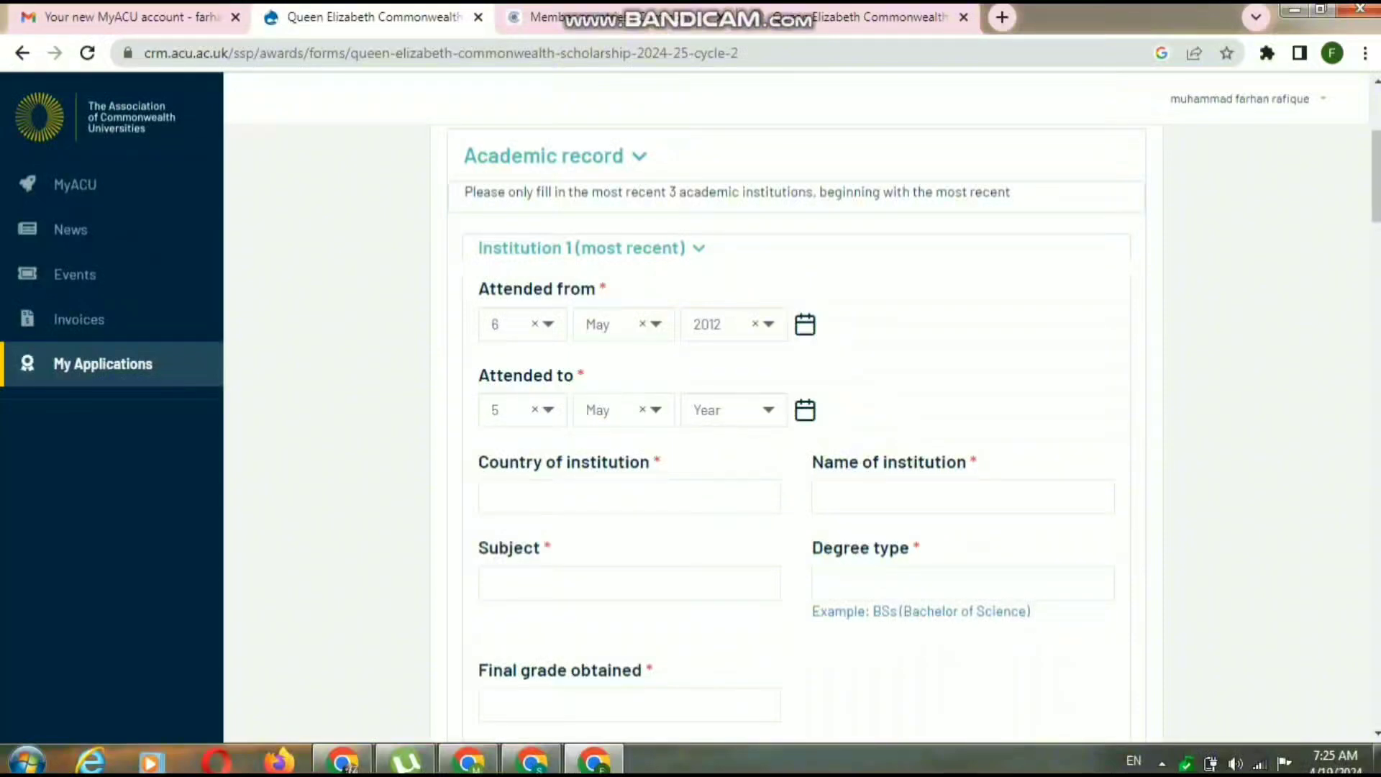
{"action": "left_click", "coordinate": [723, 410]}
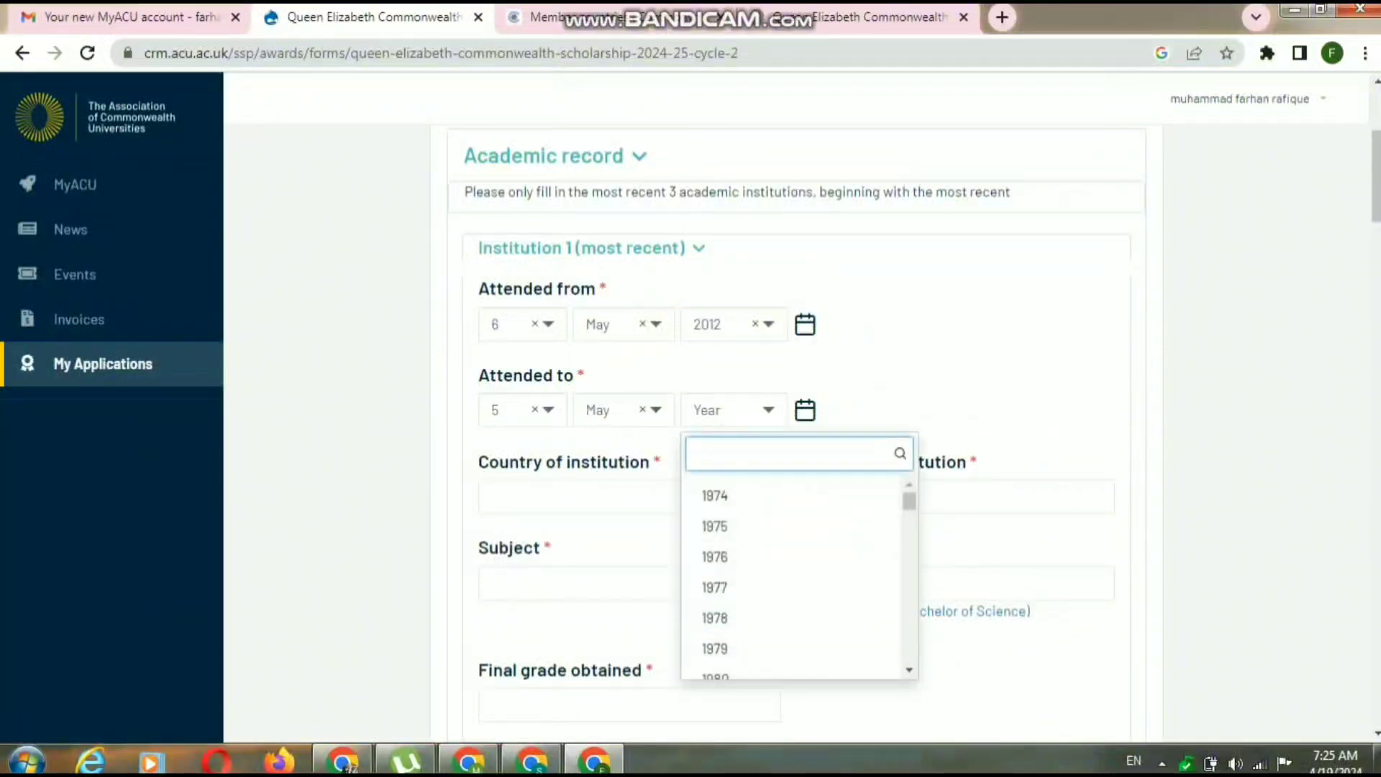
{"action": "scroll", "coordinate": [791, 604], "scroll_direction": "down", "scroll_amount": 10}
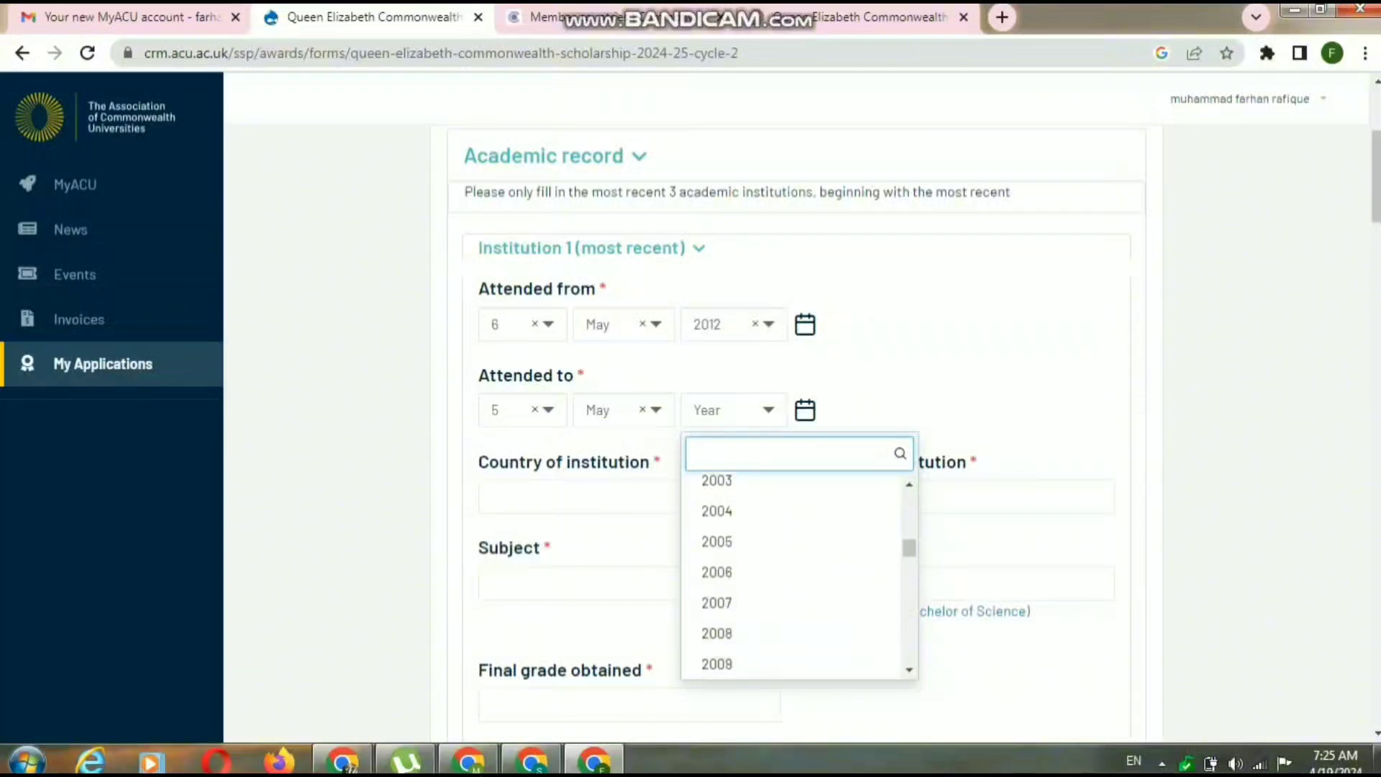
{"action": "scroll", "coordinate": [791, 575], "scroll_direction": "down", "scroll_amount": 2}
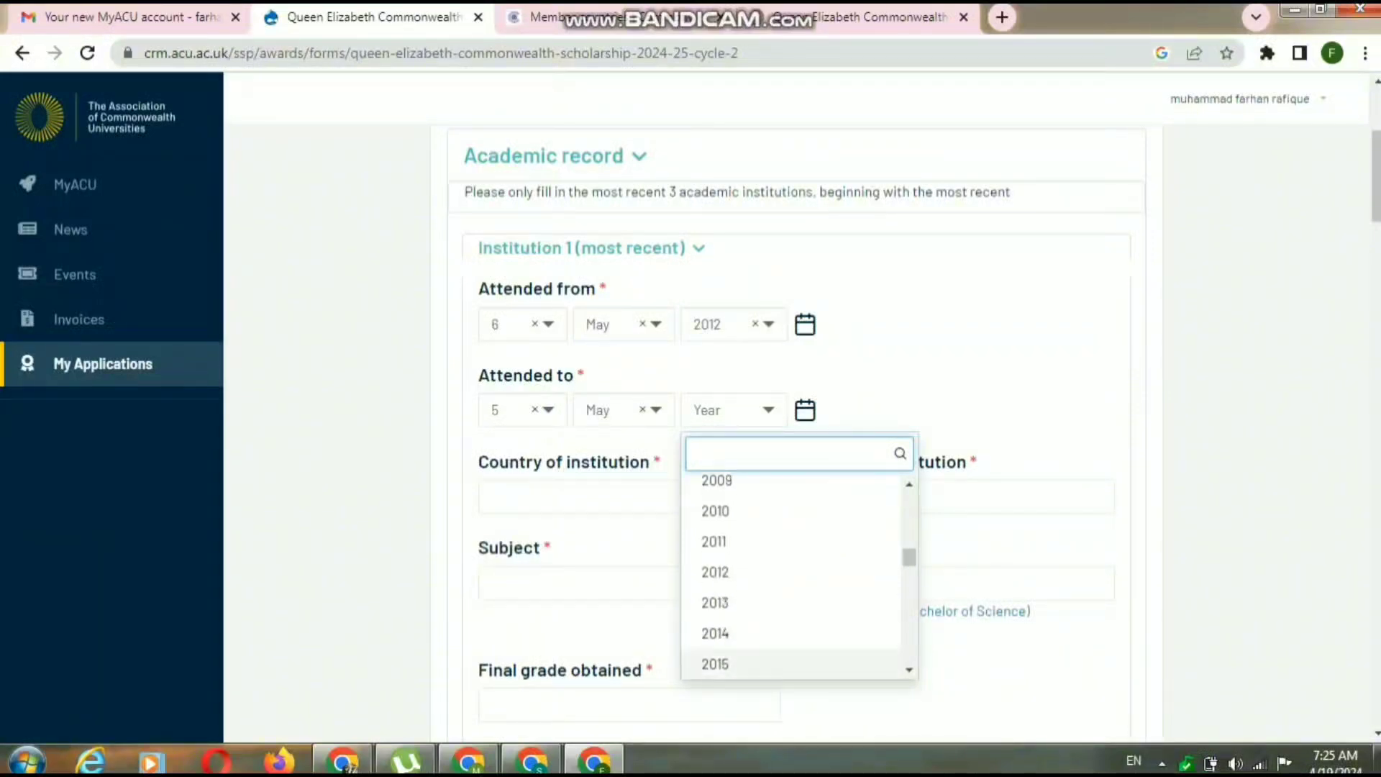
{"action": "scroll", "coordinate": [792, 576], "scroll_direction": "down", "scroll_amount": 2}
{"action": "left_click", "coordinate": [720, 516]}
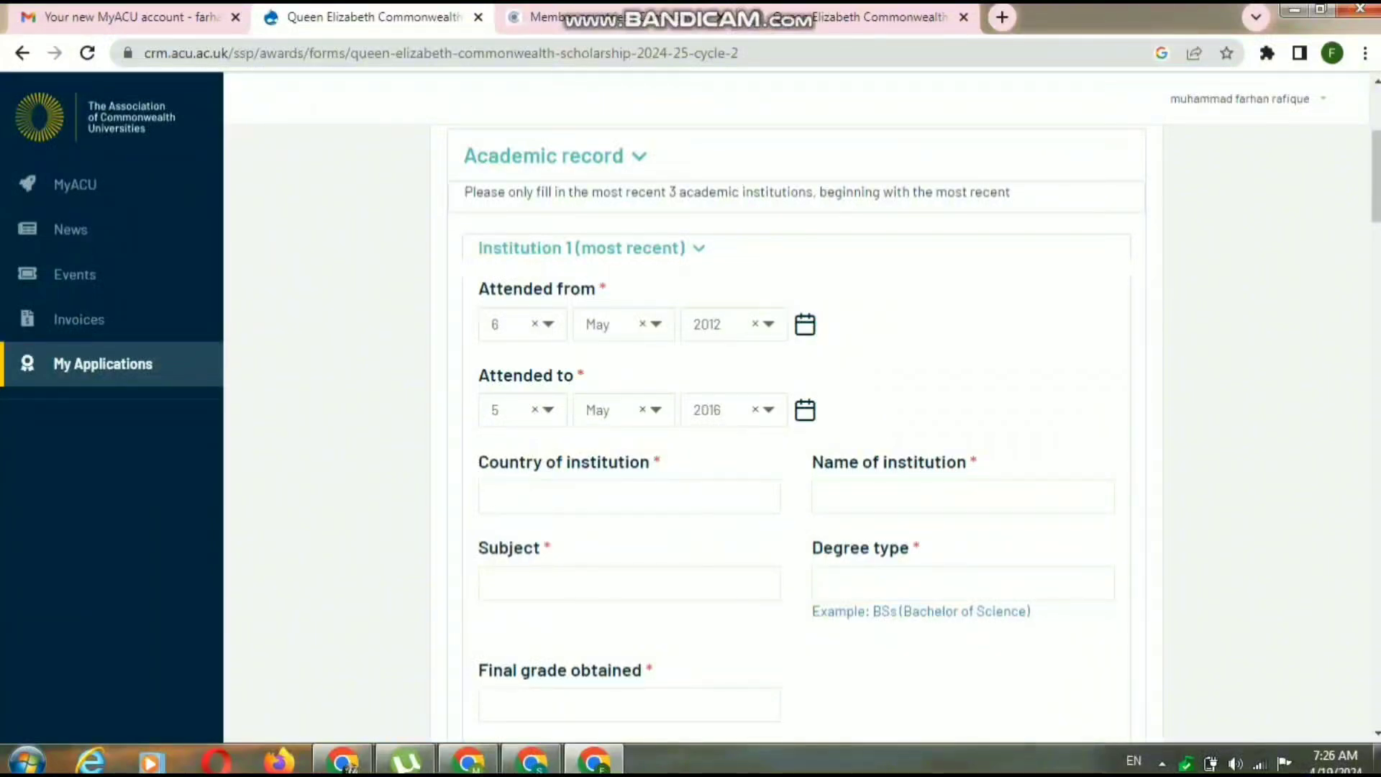
Step: Enter Institution 1's country as Pakistan and its name as 'governement university'
{"action": "left_click", "coordinate": [630, 496]}
{"action": "type", "text": "pak"}
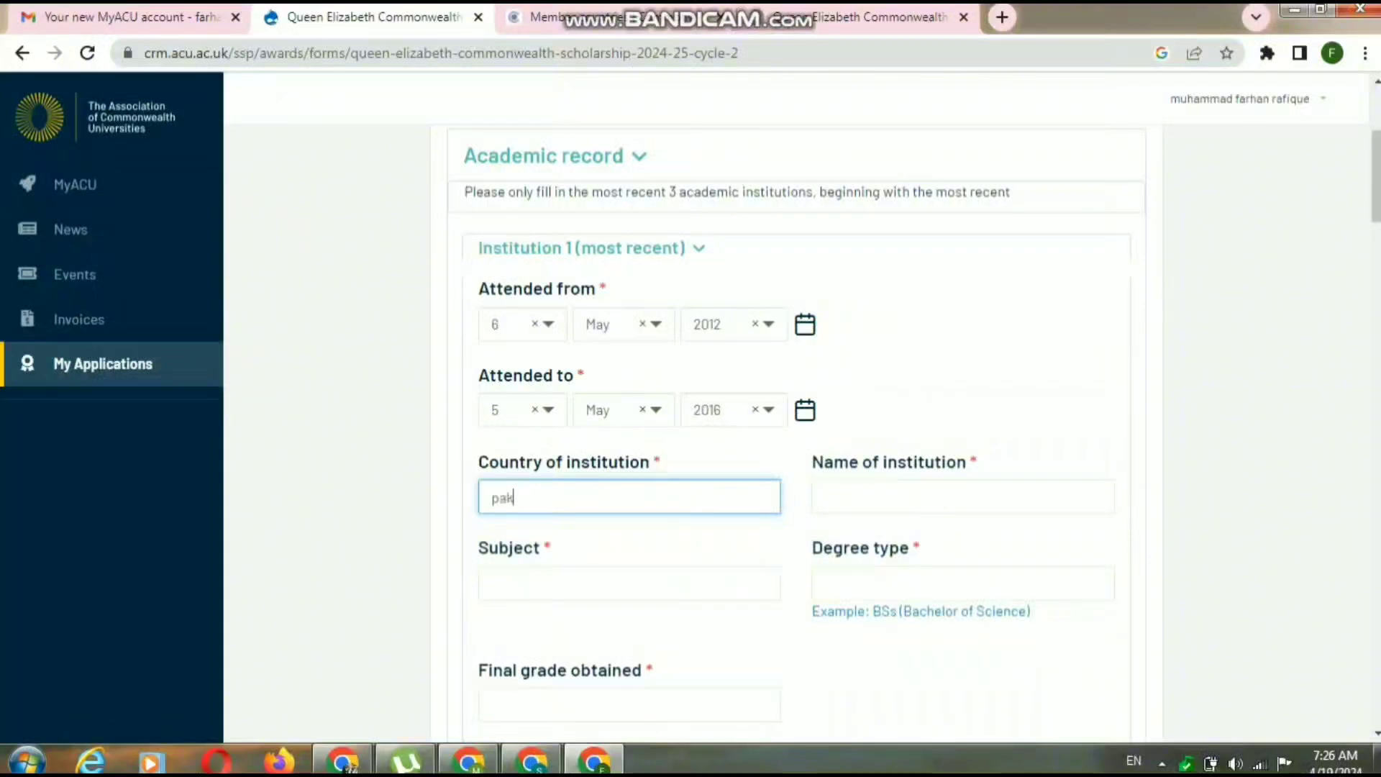
{"action": "type", "text": "istan"}
{"action": "left_click", "coordinate": [825, 498]}
{"action": "type", "text": "g"}
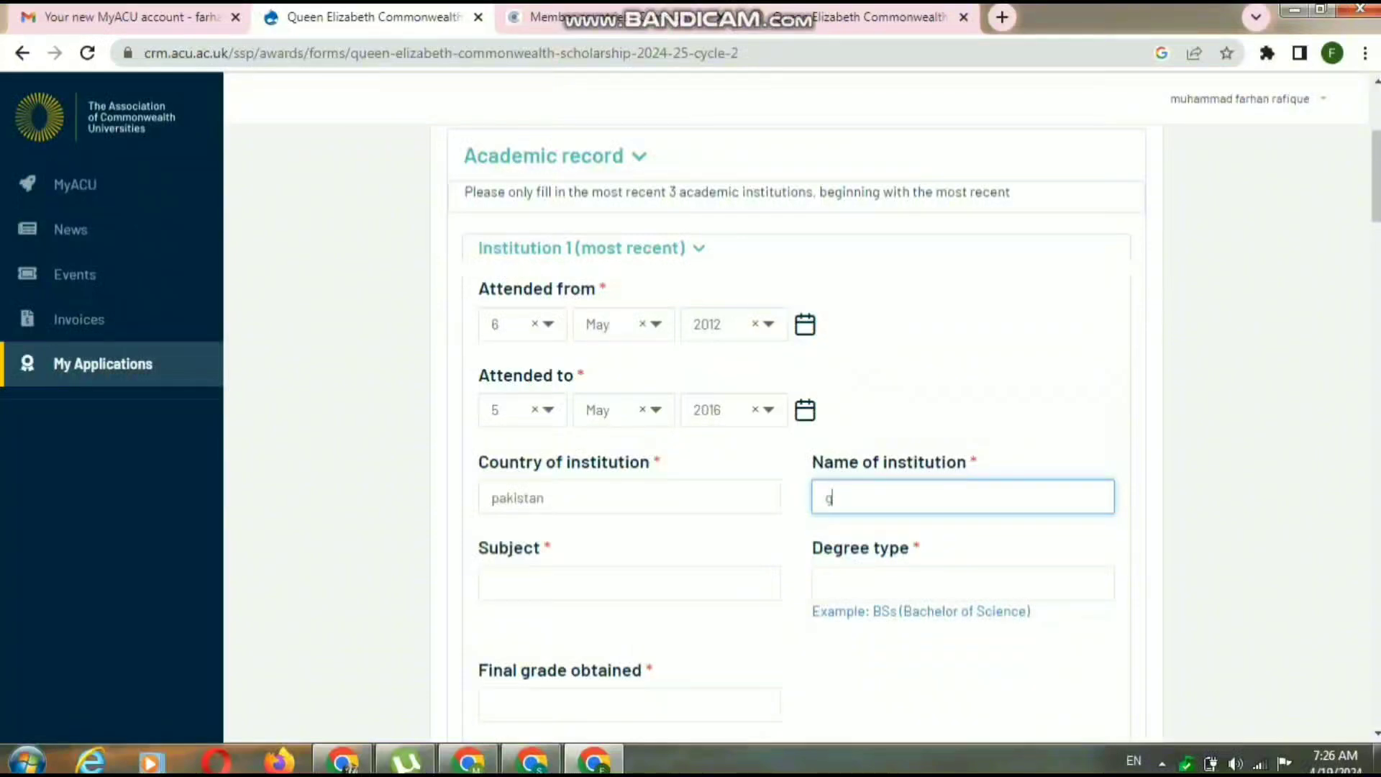
{"action": "type", "text": "overnement university"}
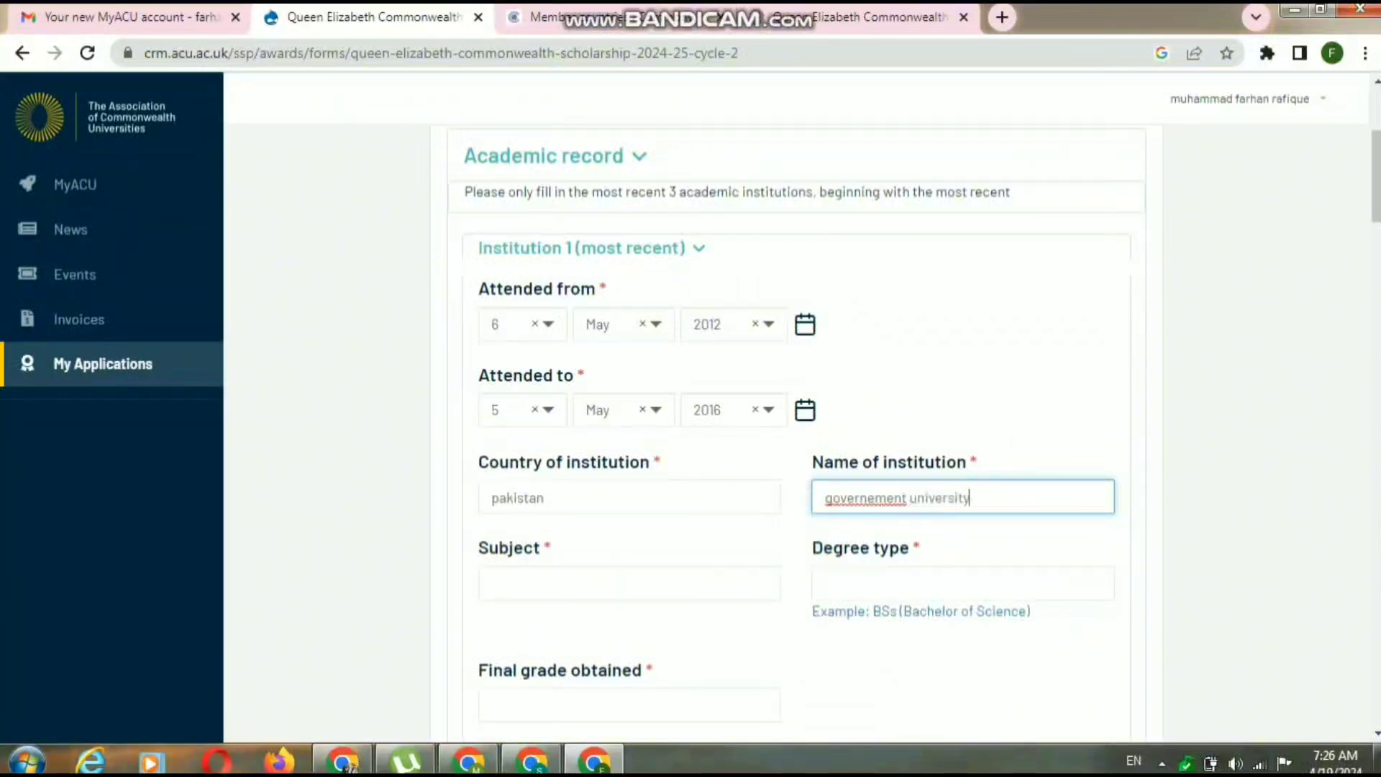
Step: Enter subject 'civil engineering', degree type 'bachelor of Science' and final grade 2.99
{"action": "left_click", "coordinate": [629, 584]}
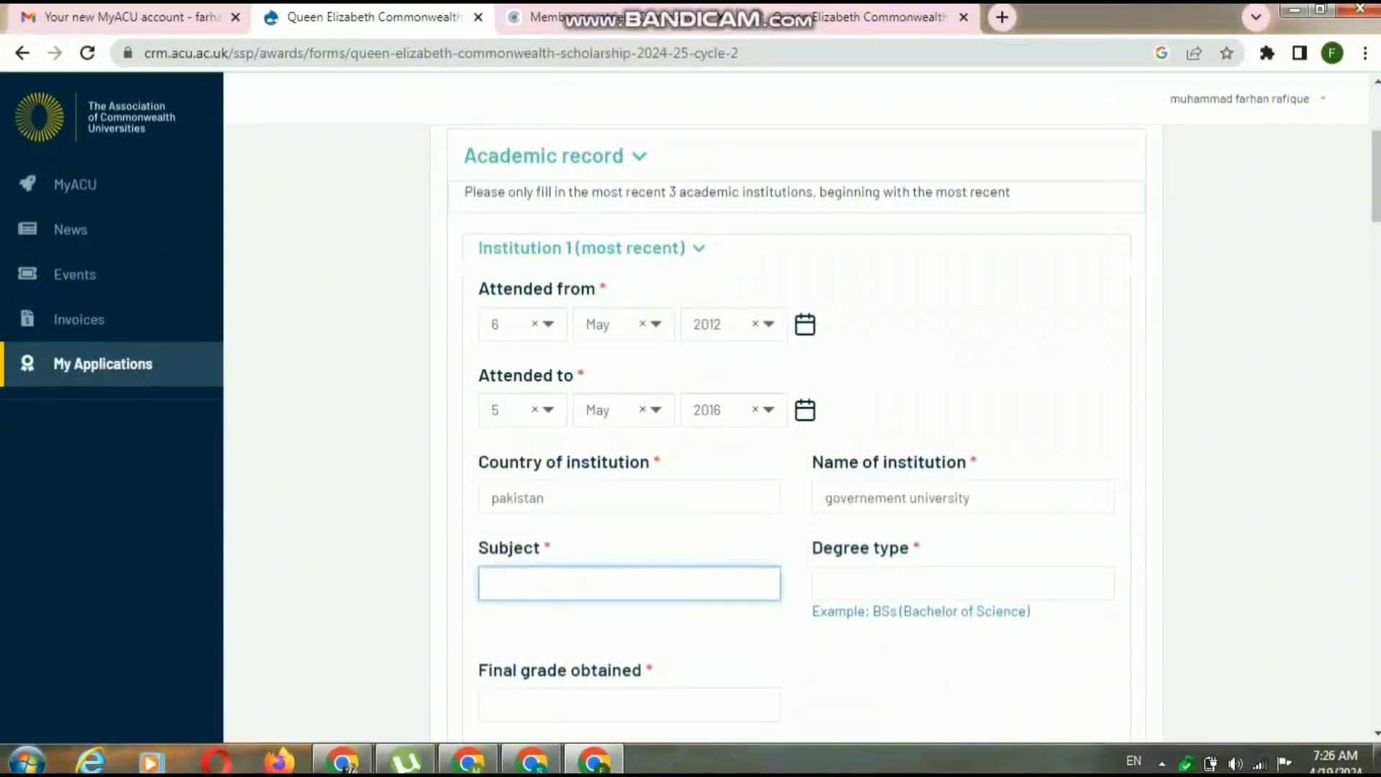
{"action": "type", "text": "cib"}
{"action": "key", "text": "BackSpace"}
{"action": "key", "text": "BackSpace"}
{"action": "type", "text": "ivil engineering"}
{"action": "left_click", "coordinate": [826, 583]}
{"action": "type", "text": "bac"}
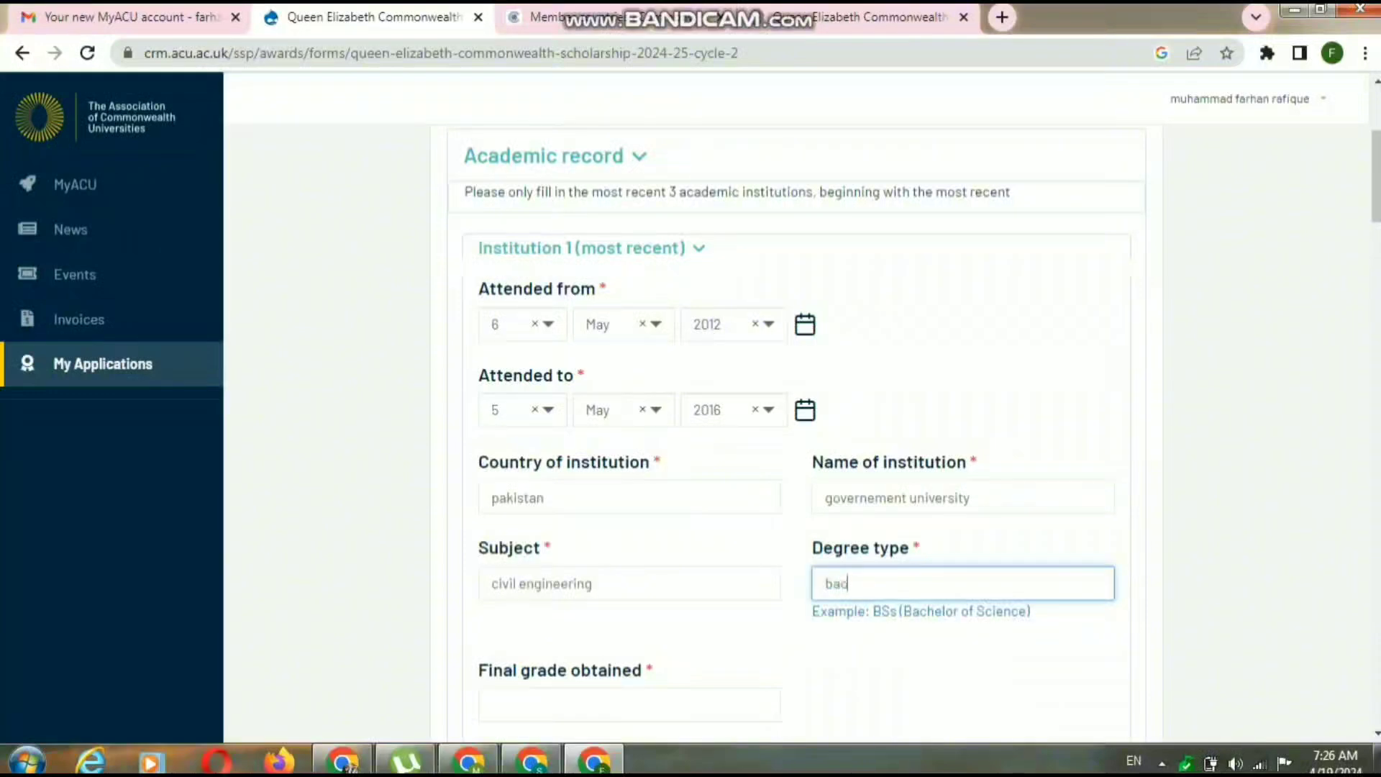
{"action": "type", "text": "helor of Science"}
{"action": "scroll", "coordinate": [795, 432], "scroll_direction": "down", "scroll_amount": 5}
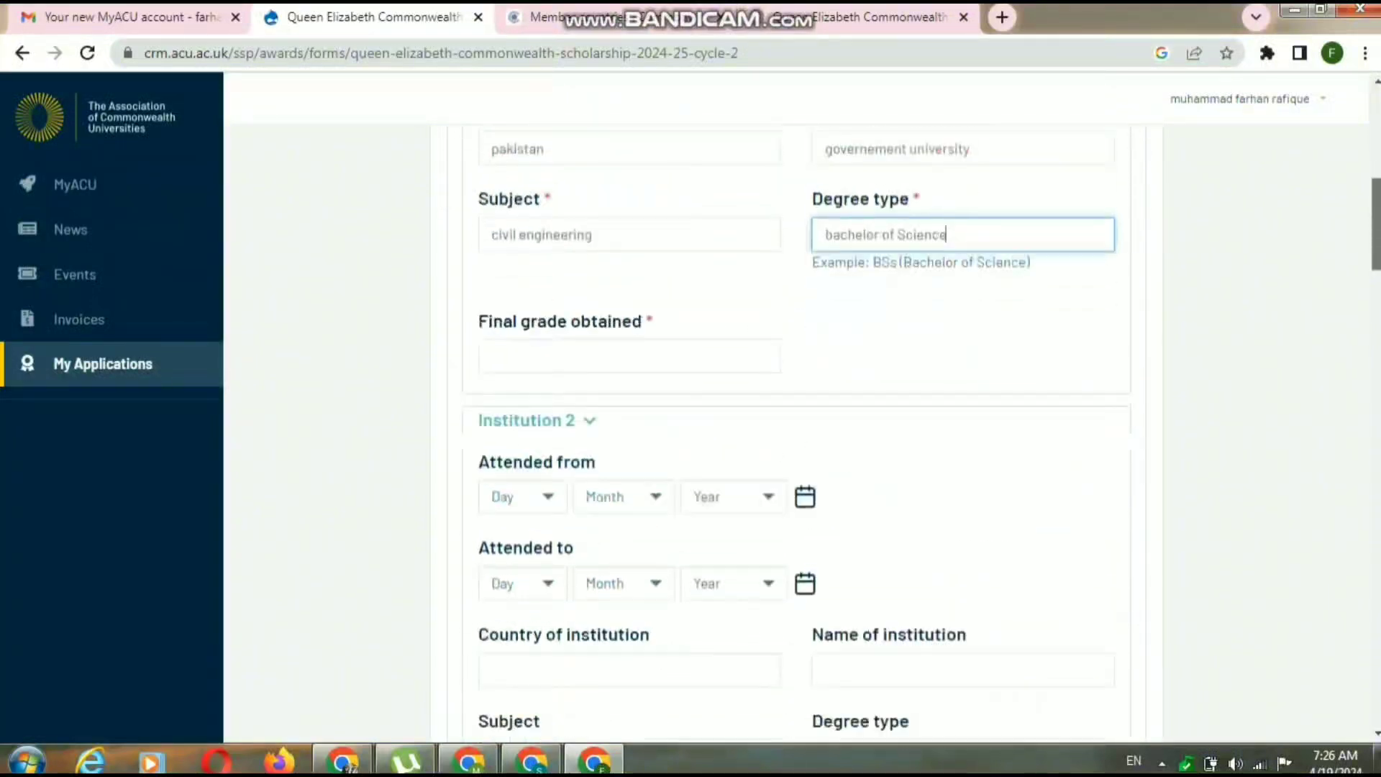
{"action": "left_click", "coordinate": [630, 297]}
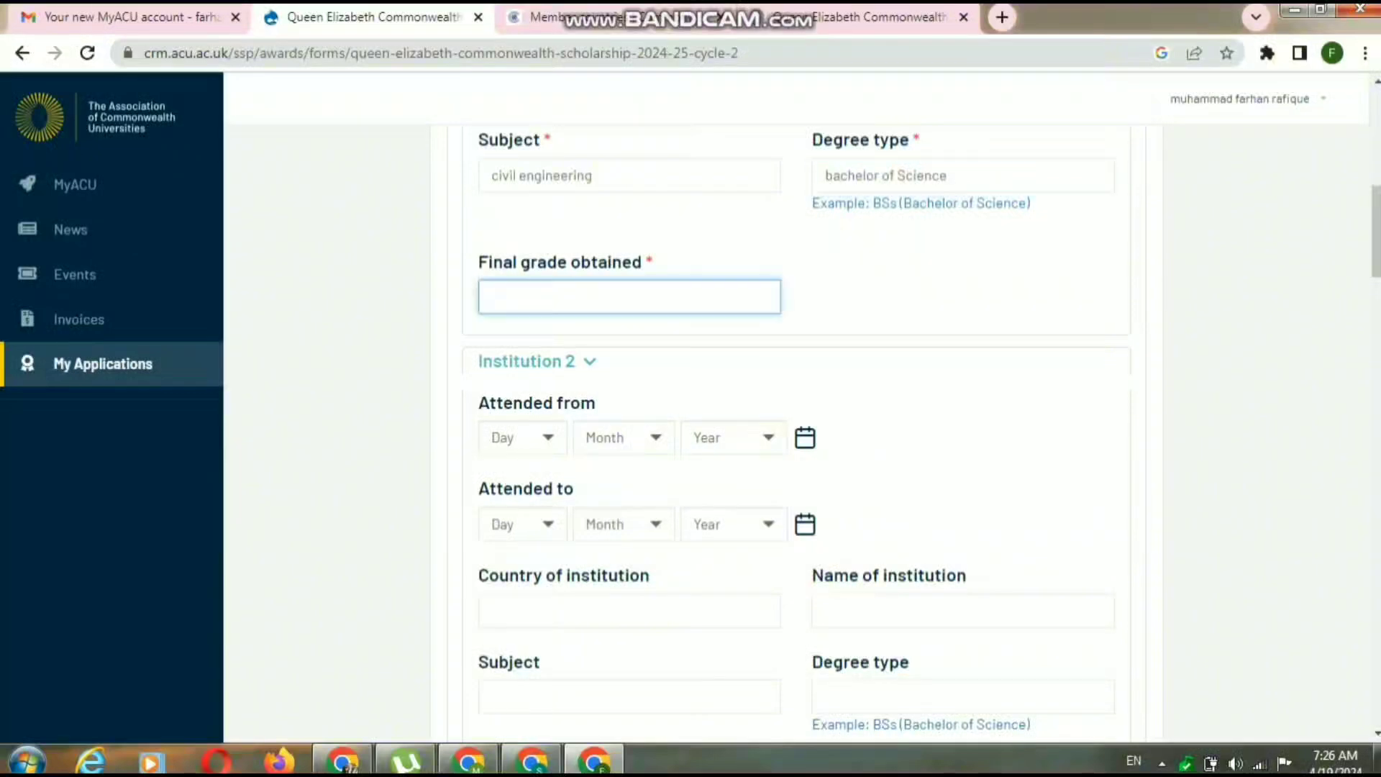
{"action": "type", "text": "2.99"}
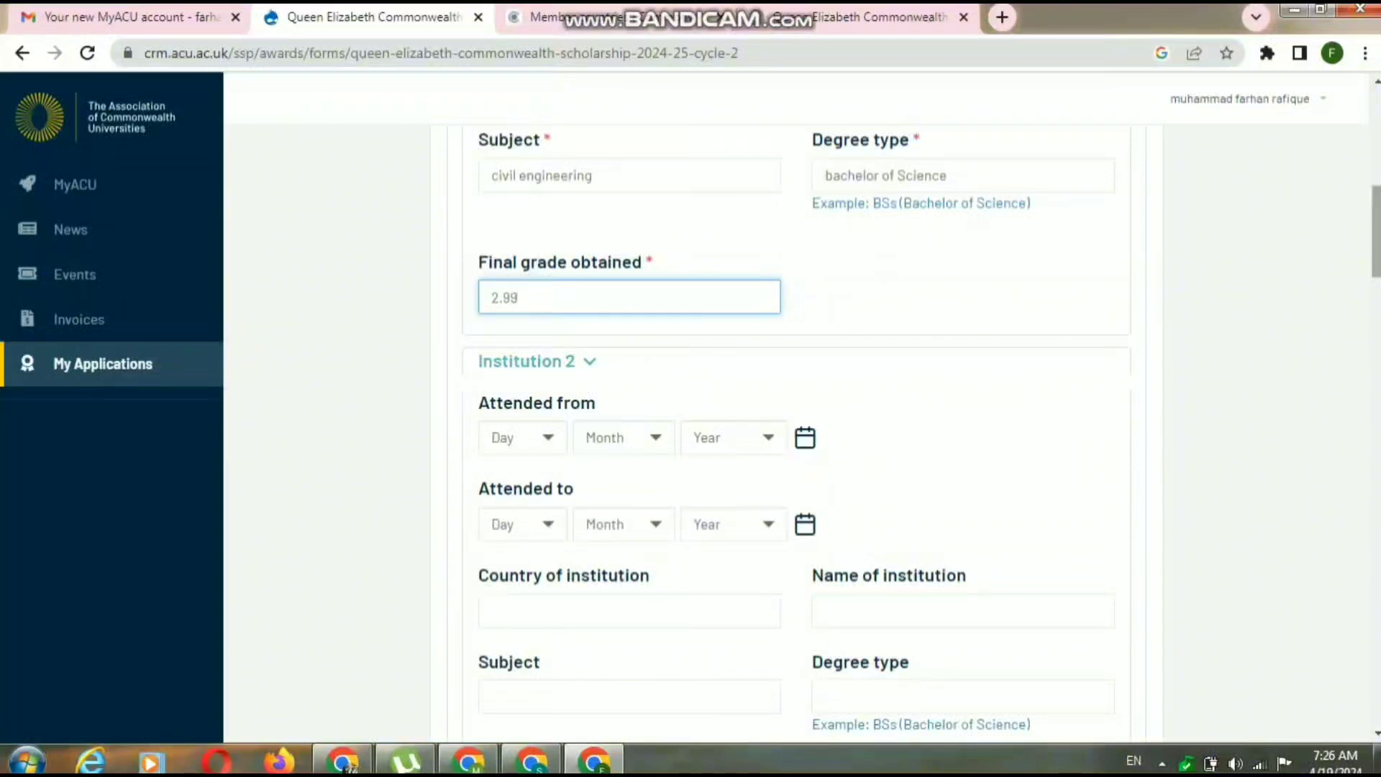
{"action": "scroll", "coordinate": [795, 431], "scroll_direction": "down", "scroll_amount": 5}
{"action": "scroll", "coordinate": [795, 431], "scroll_direction": "down", "scroll_amount": 8}
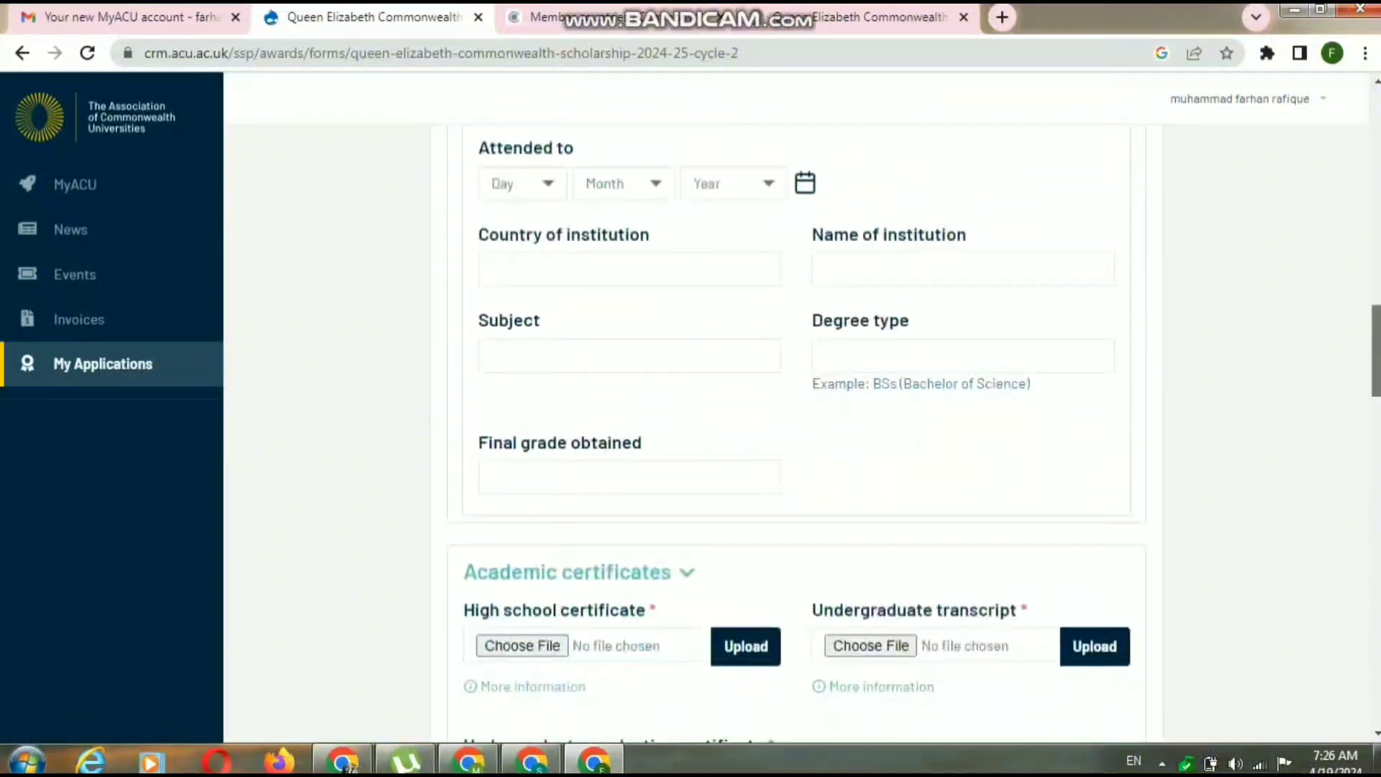
{"action": "scroll", "coordinate": [532, 413], "scroll_direction": "down", "scroll_amount": 3}
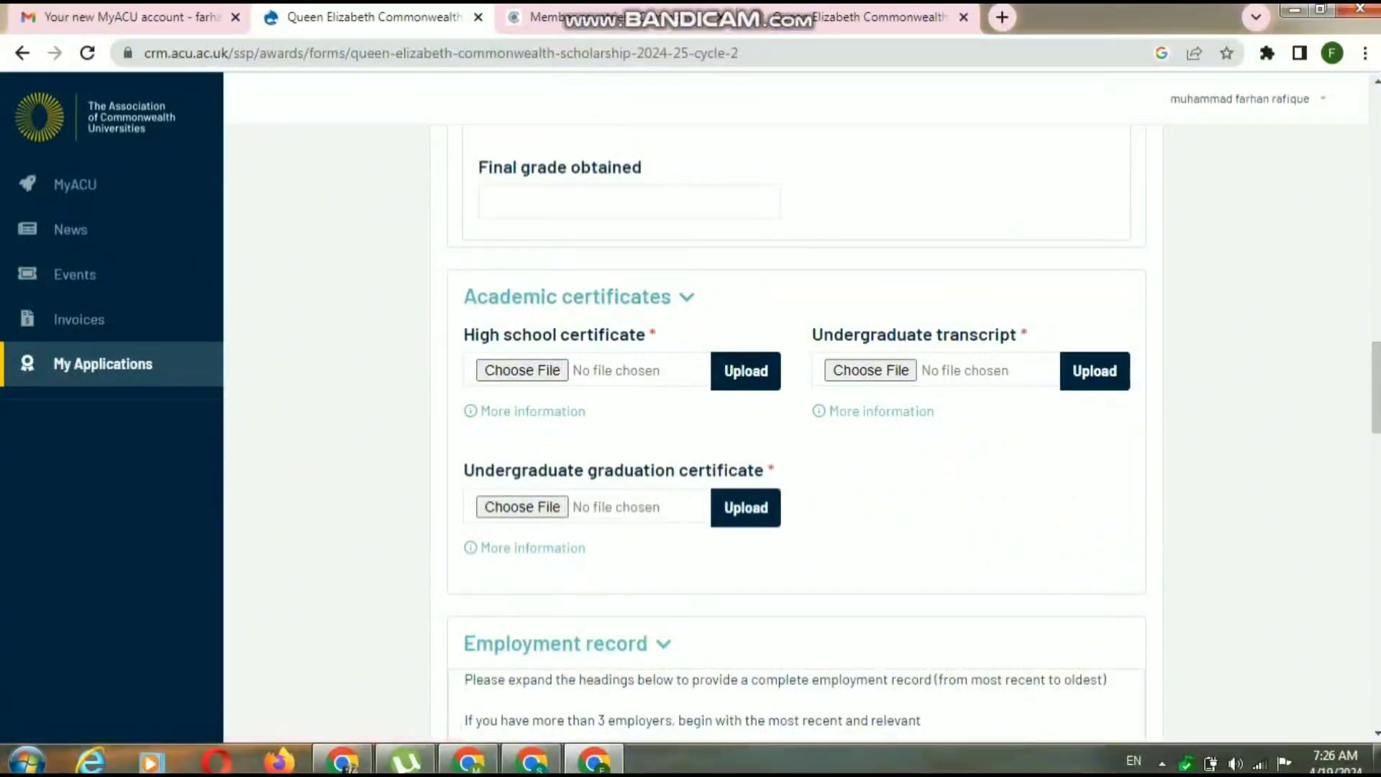
{"action": "scroll", "coordinate": [795, 432], "scroll_direction": "down", "scroll_amount": 3}
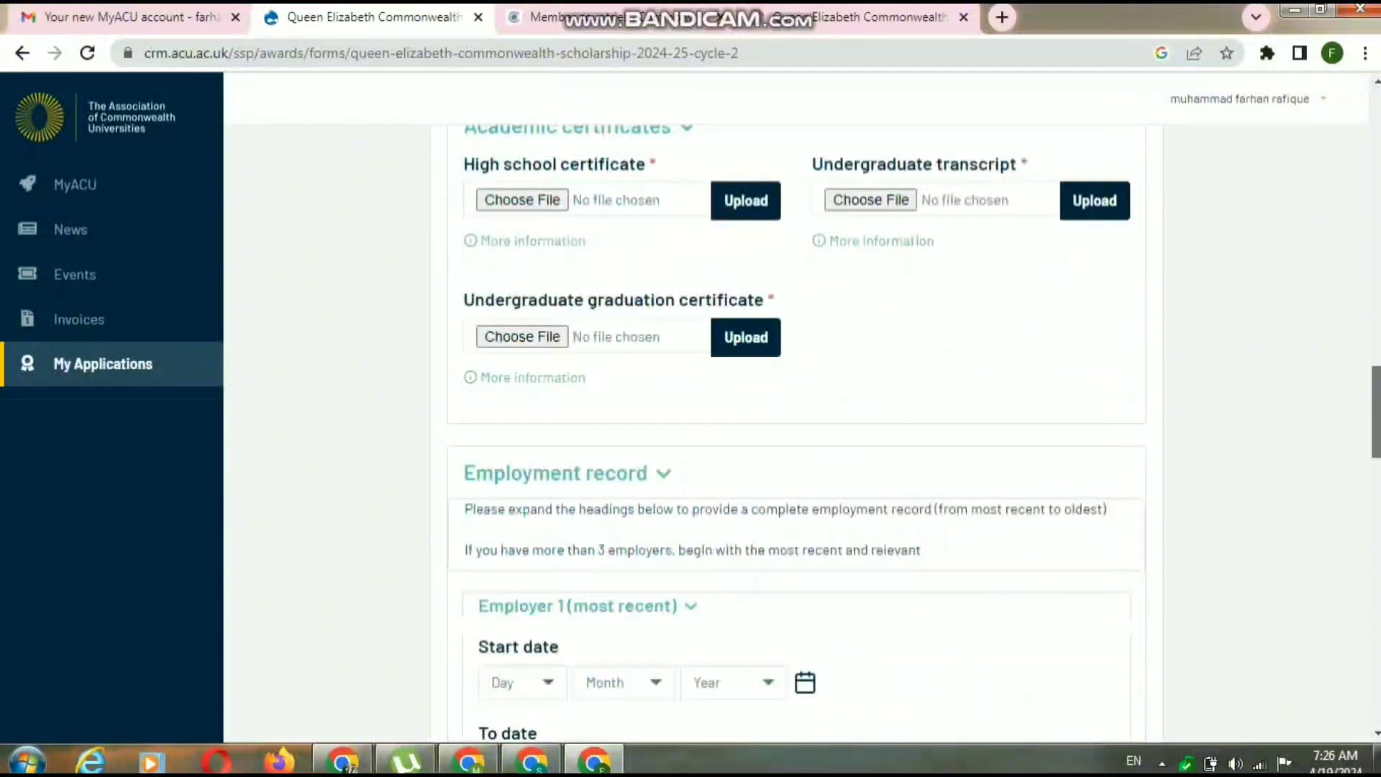
{"action": "scroll", "coordinate": [546, 424], "scroll_direction": "down", "scroll_amount": 1}
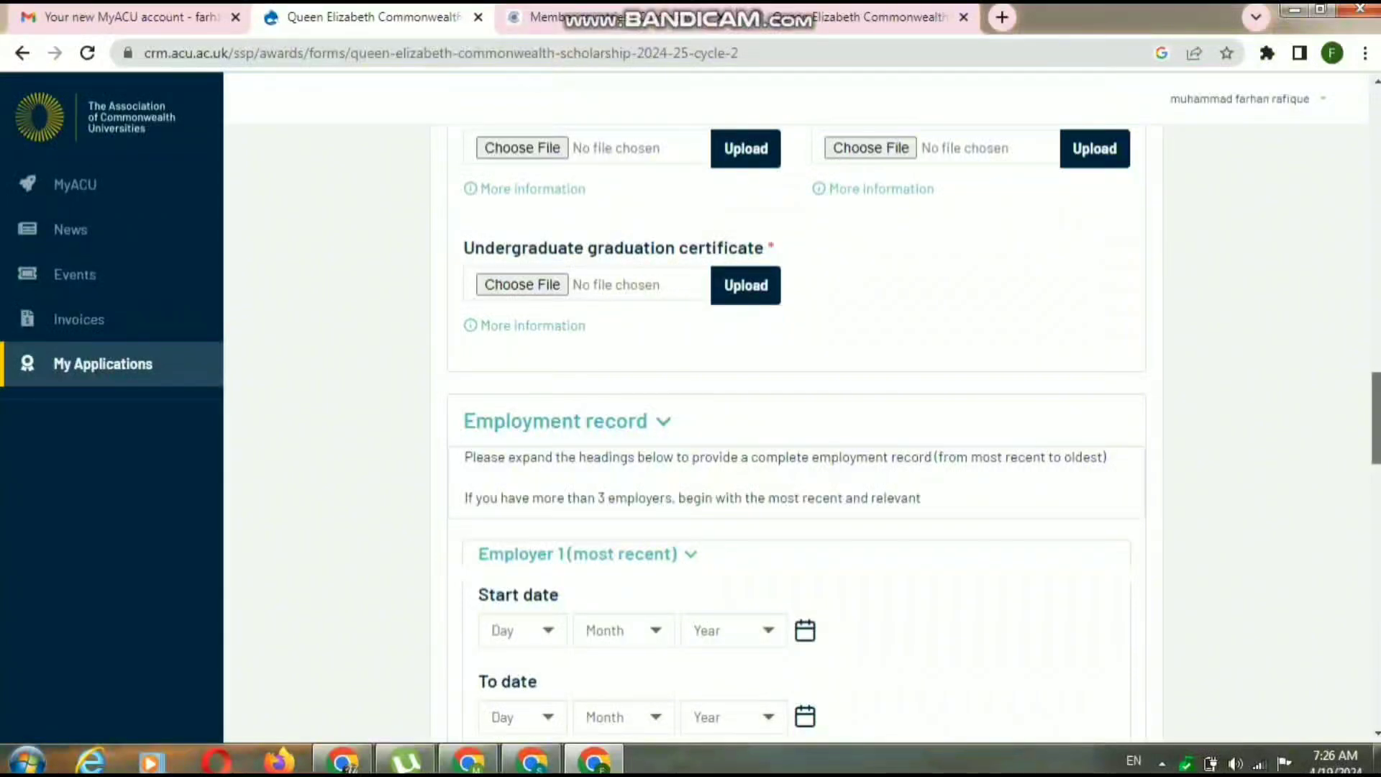
{"action": "scroll", "coordinate": [795, 432], "scroll_direction": "down", "scroll_amount": 10}
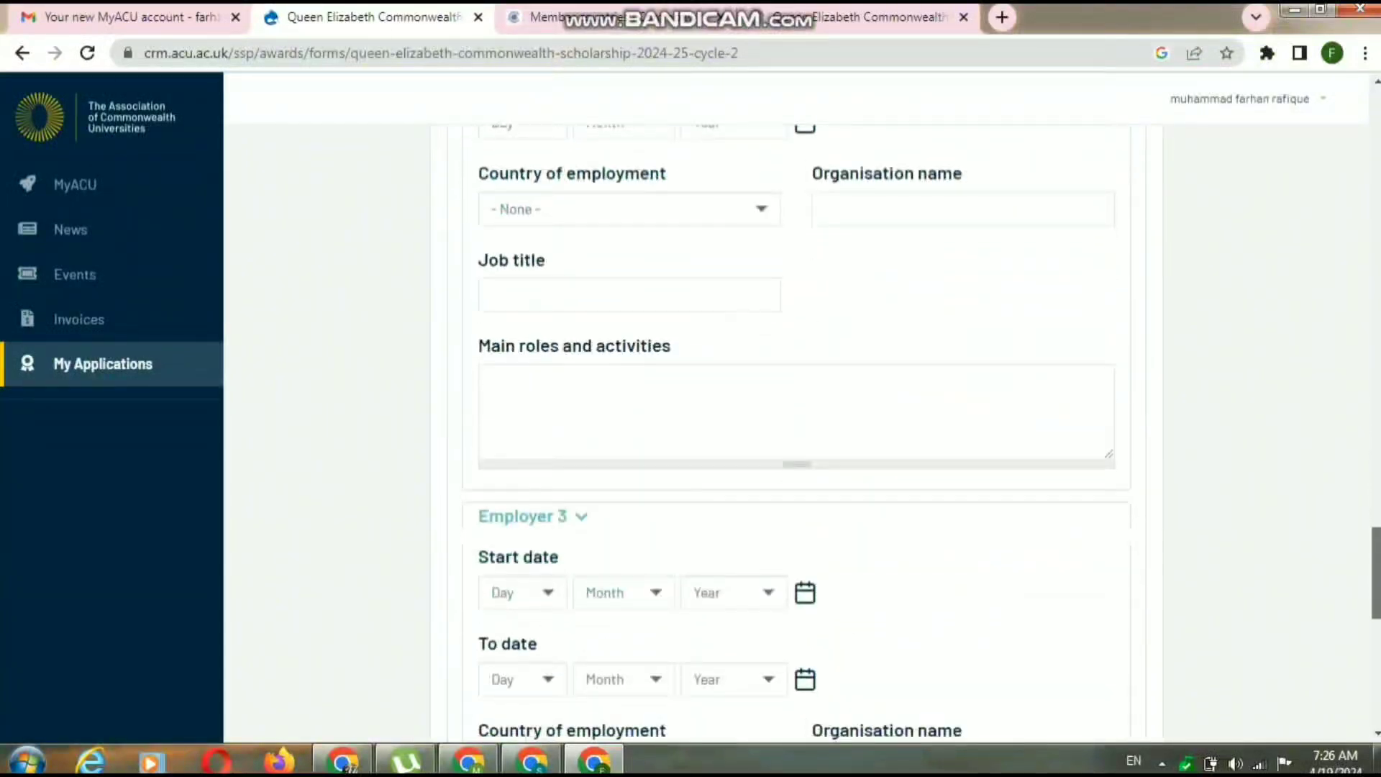
{"action": "scroll", "coordinate": [795, 432], "scroll_direction": "down", "scroll_amount": 3}
{"action": "scroll", "coordinate": [795, 431], "scroll_direction": "up", "scroll_amount": 20}
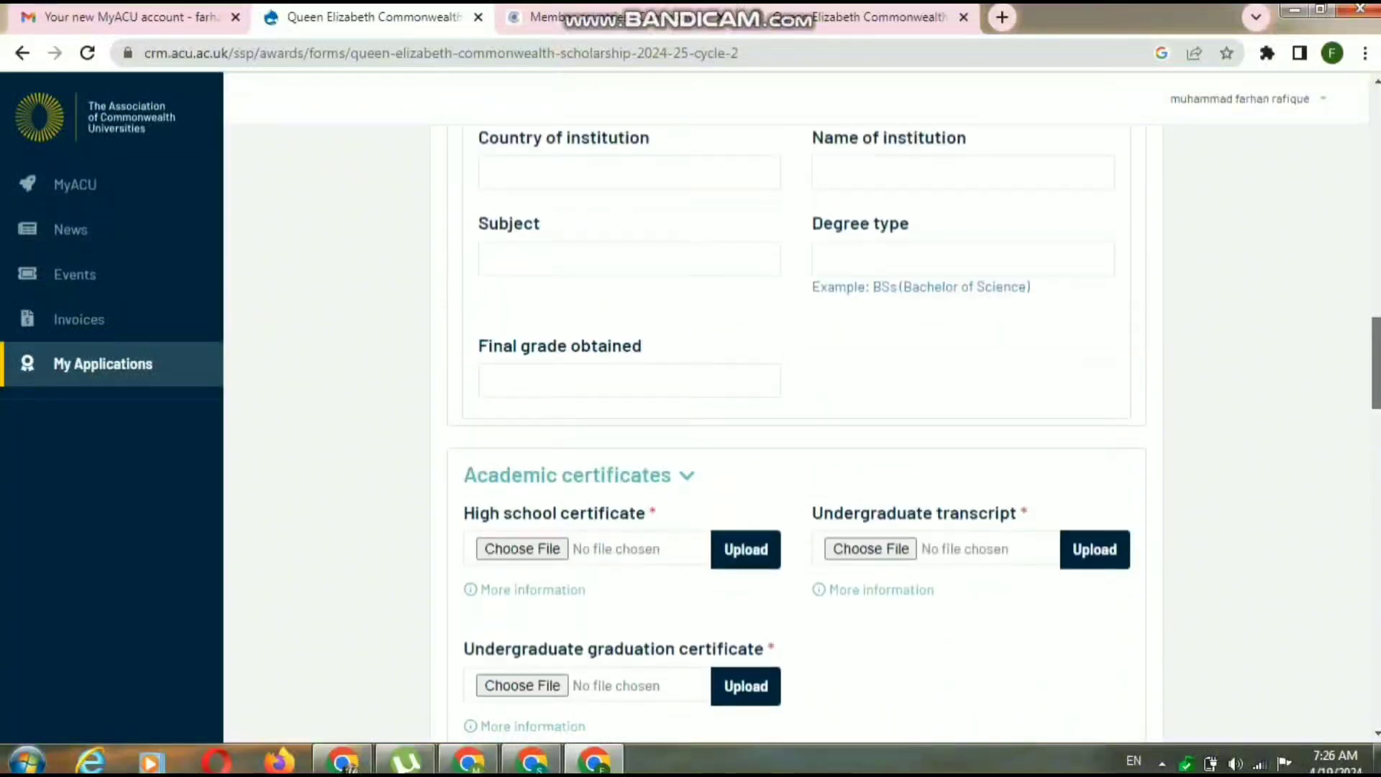
{"action": "scroll", "coordinate": [795, 431], "scroll_direction": "down", "scroll_amount": 3}
{"action": "scroll", "coordinate": [795, 432], "scroll_direction": "down", "scroll_amount": 7}
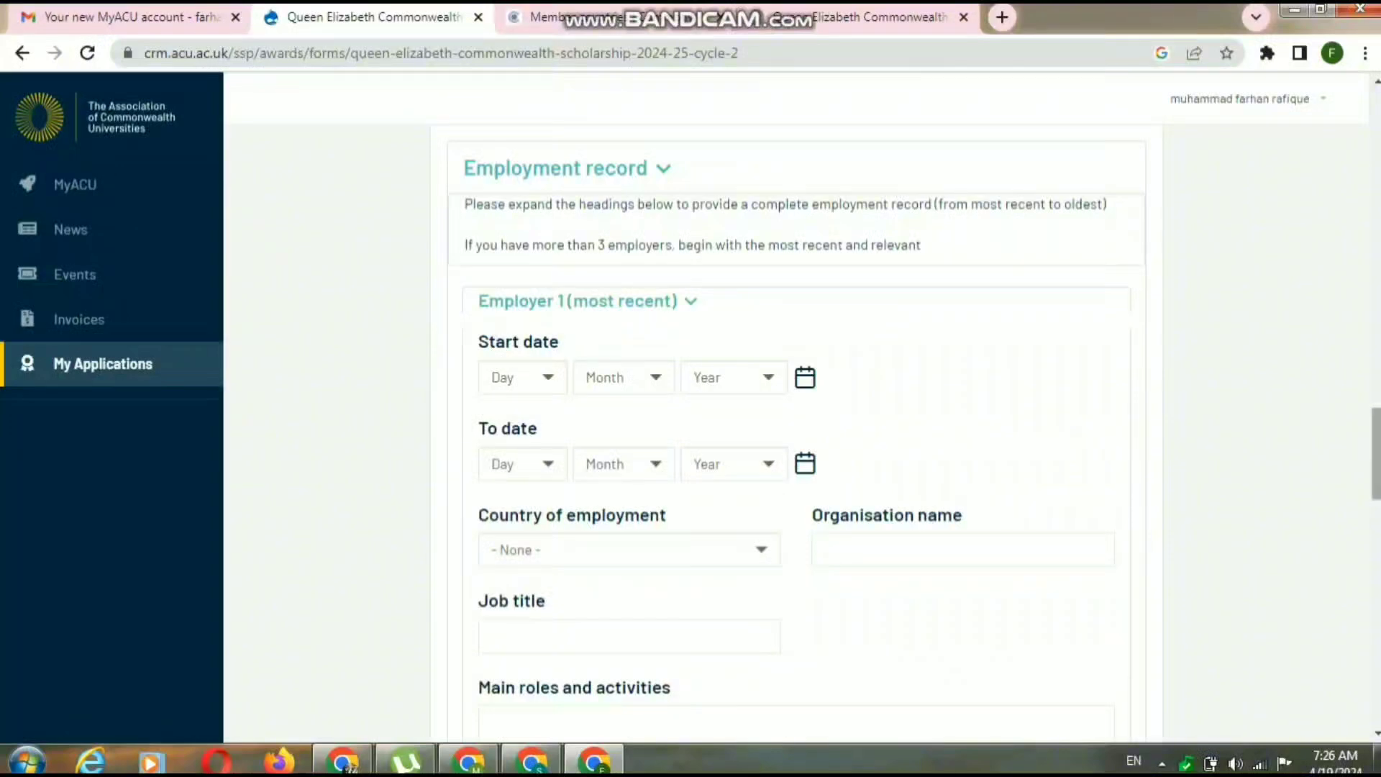
{"action": "scroll", "coordinate": [795, 432], "scroll_direction": "down", "scroll_amount": 3}
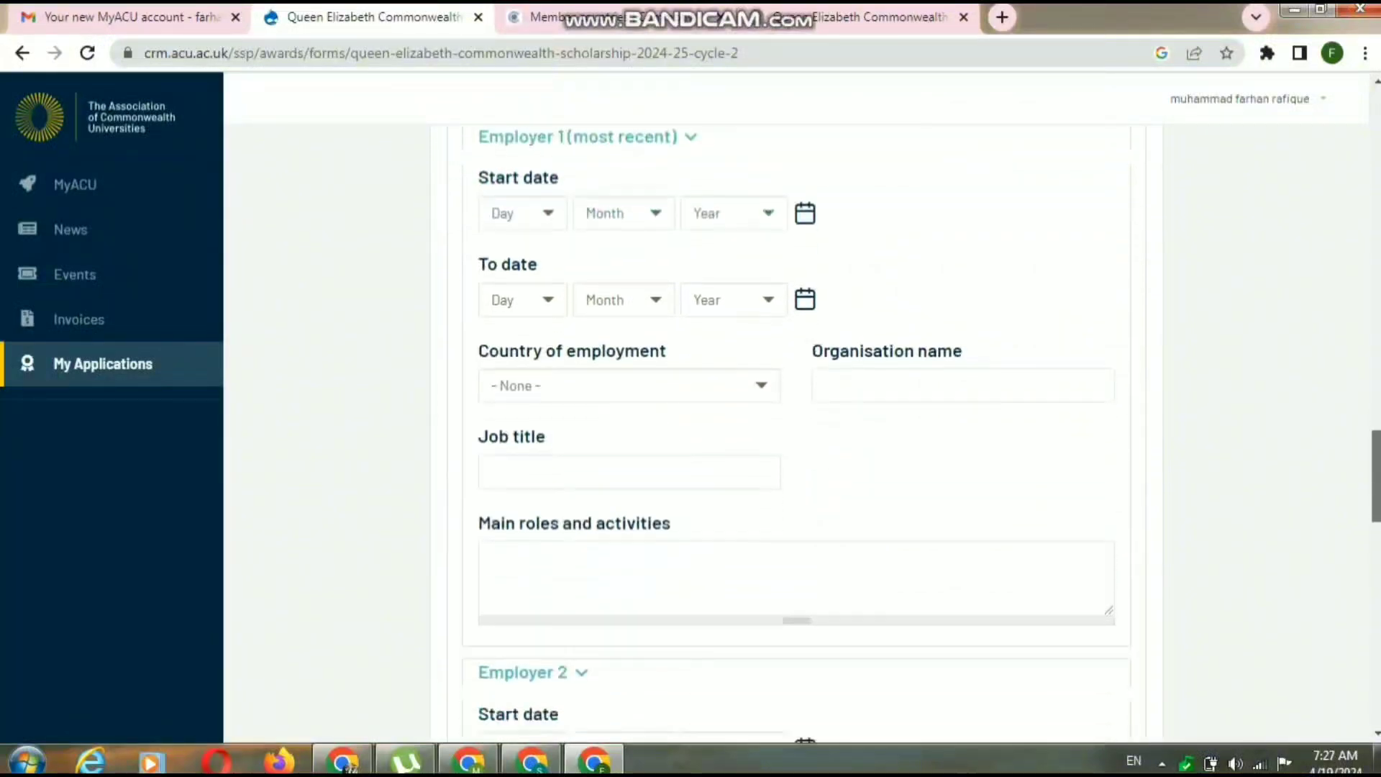
{"action": "scroll", "coordinate": [795, 432], "scroll_direction": "down", "scroll_amount": 6}
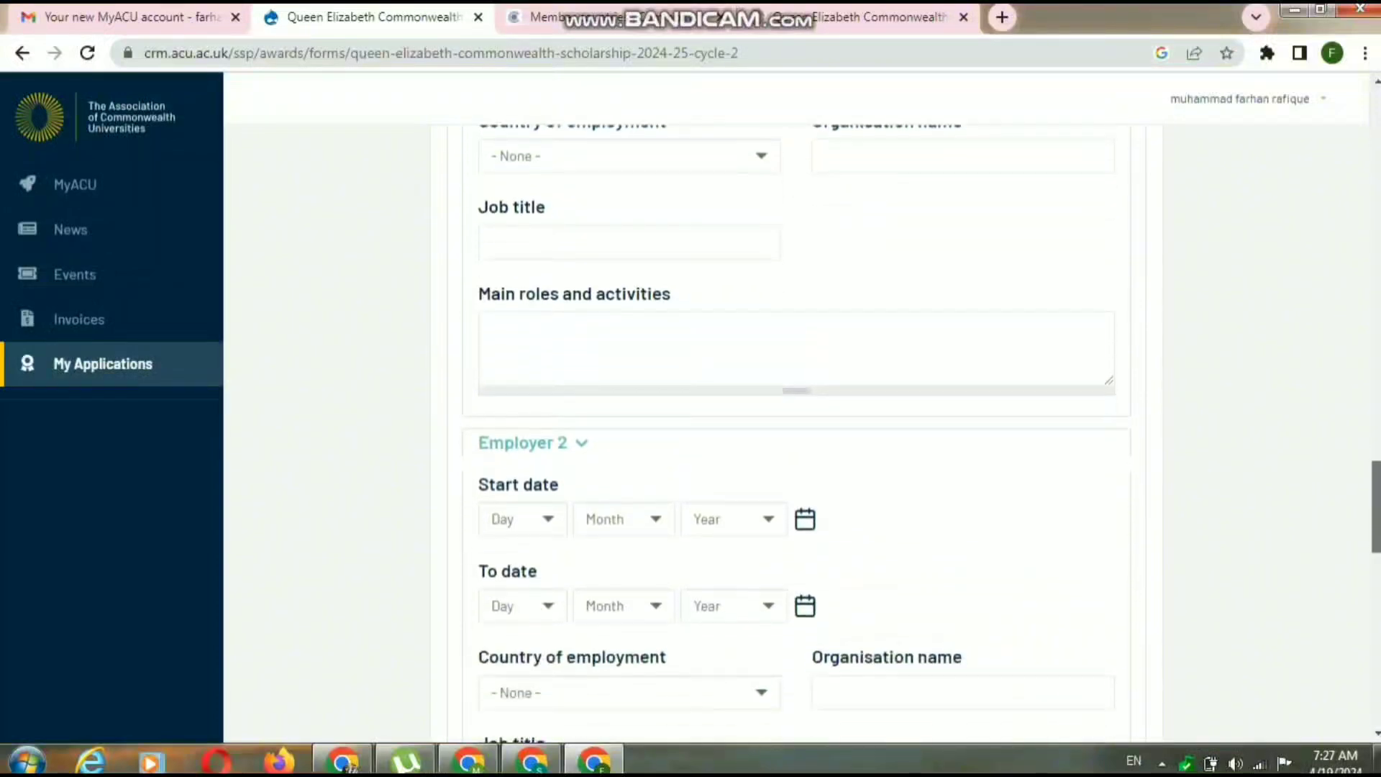
{"action": "scroll", "coordinate": [795, 431], "scroll_direction": "down", "scroll_amount": 13}
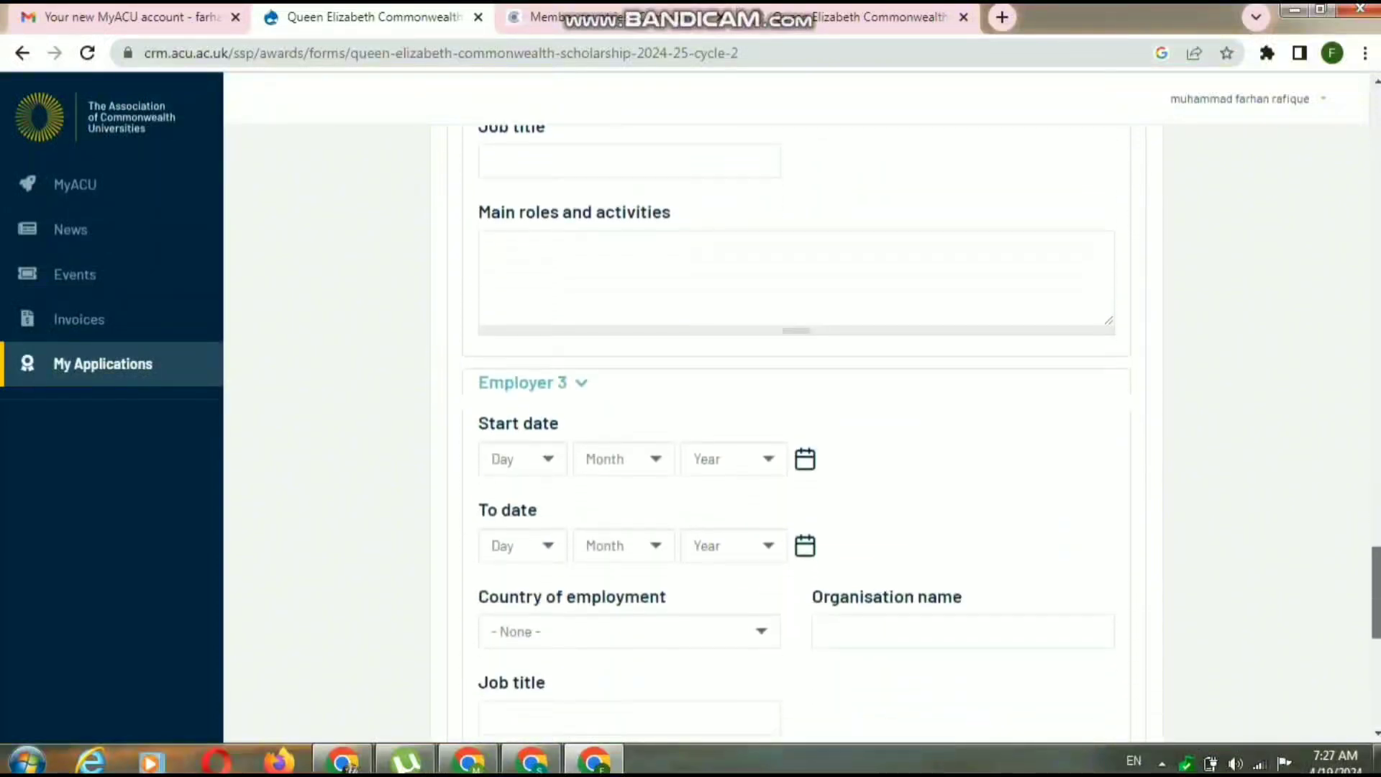
{"action": "scroll", "coordinate": [795, 432], "scroll_direction": "down", "scroll_amount": 1}
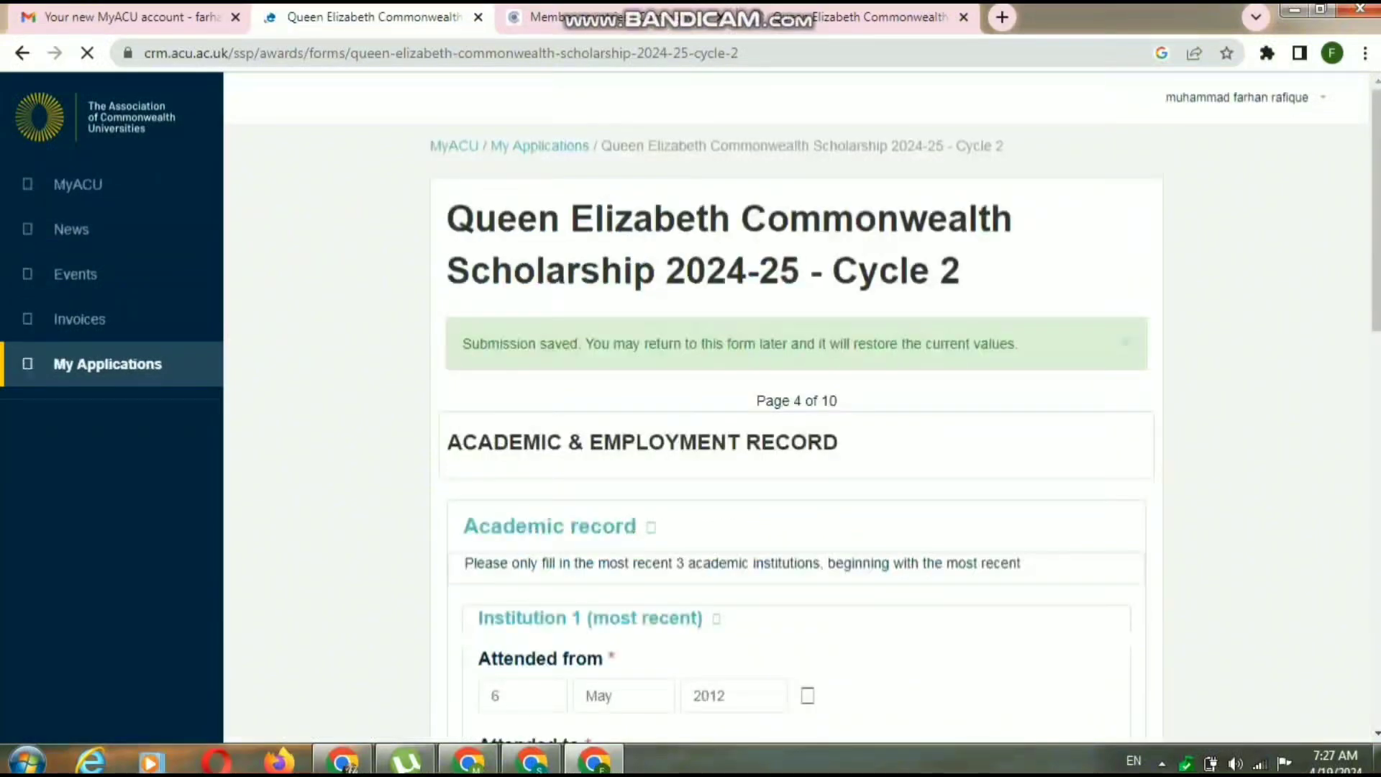
Step: Save page 4 as a draft and advance to page 5 of 10, Course details
{"action": "scroll", "coordinate": [795, 432], "scroll_direction": "down", "scroll_amount": 10}
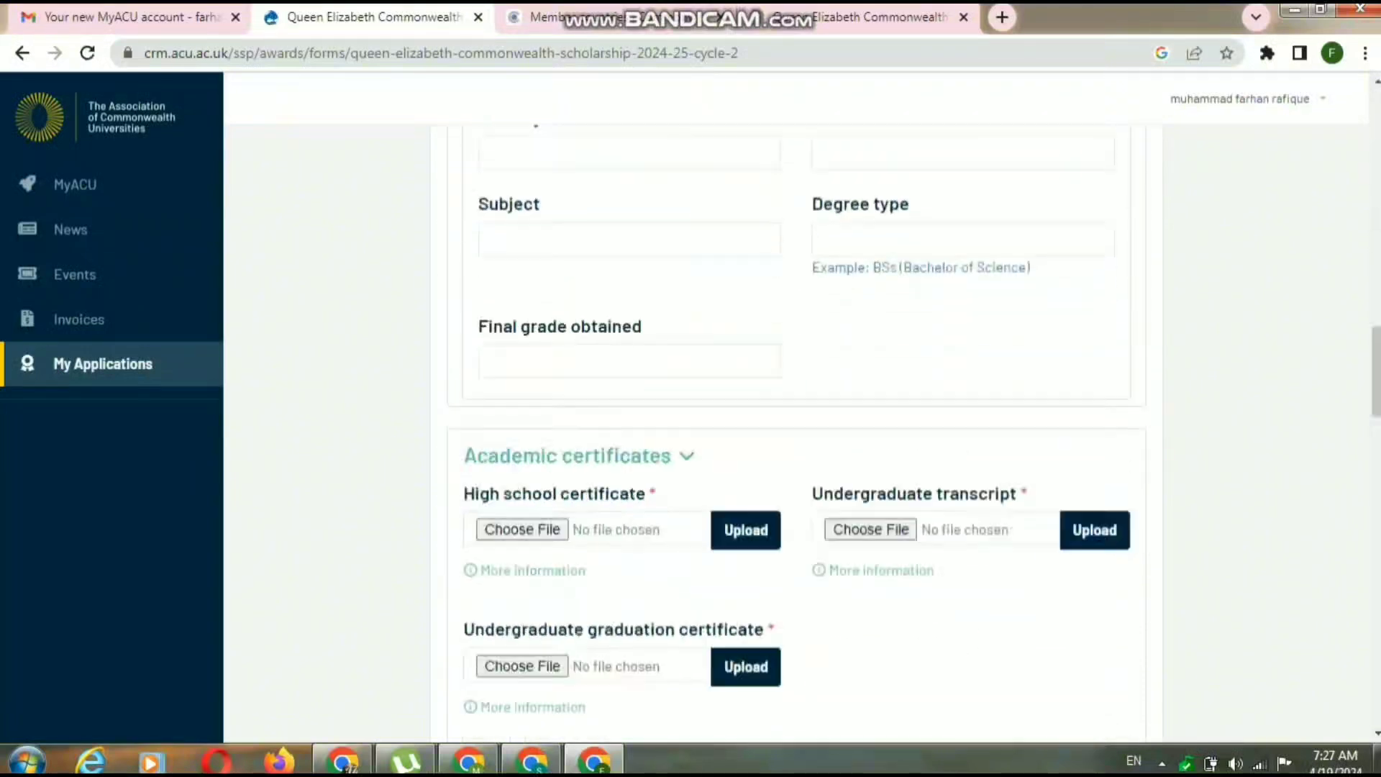
{"action": "scroll", "coordinate": [794, 432], "scroll_direction": "down", "scroll_amount": 10}
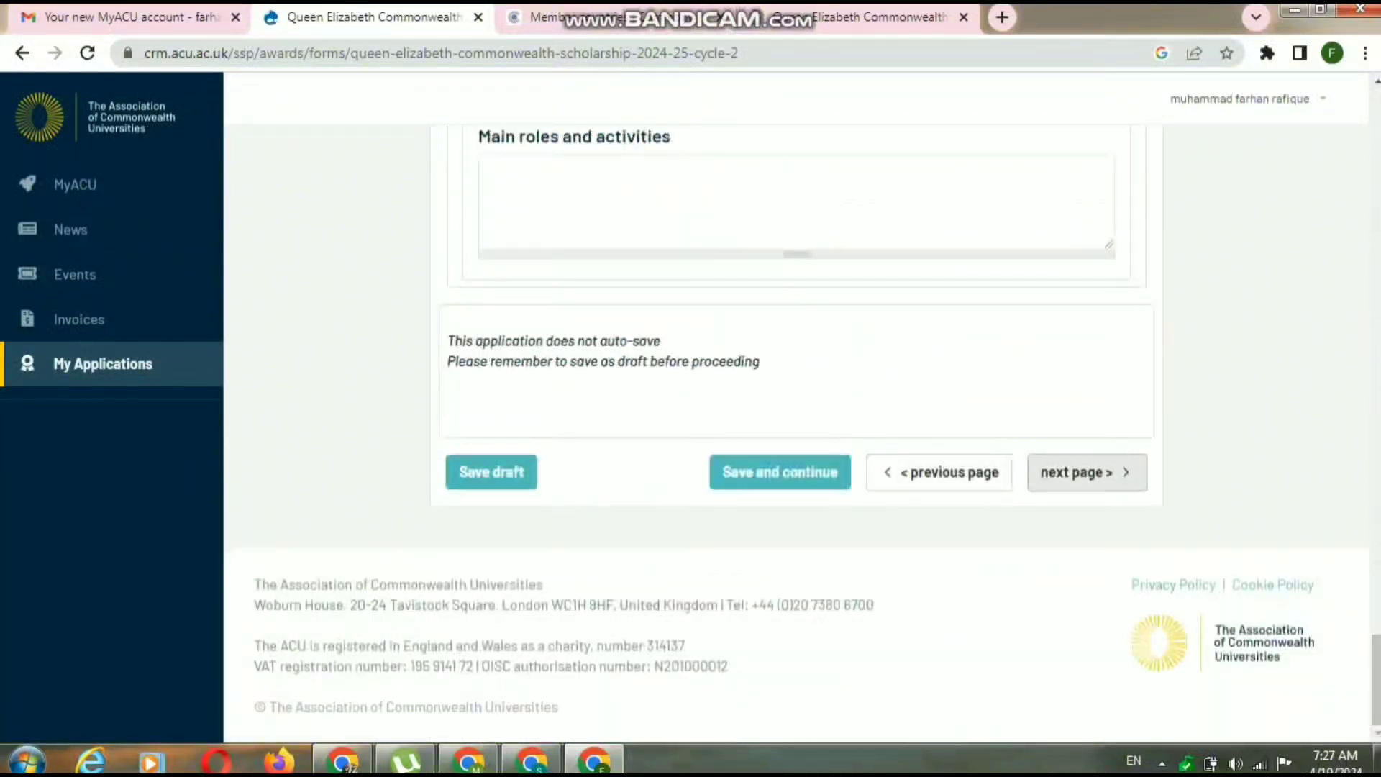
{"action": "left_click", "coordinate": [1087, 472]}
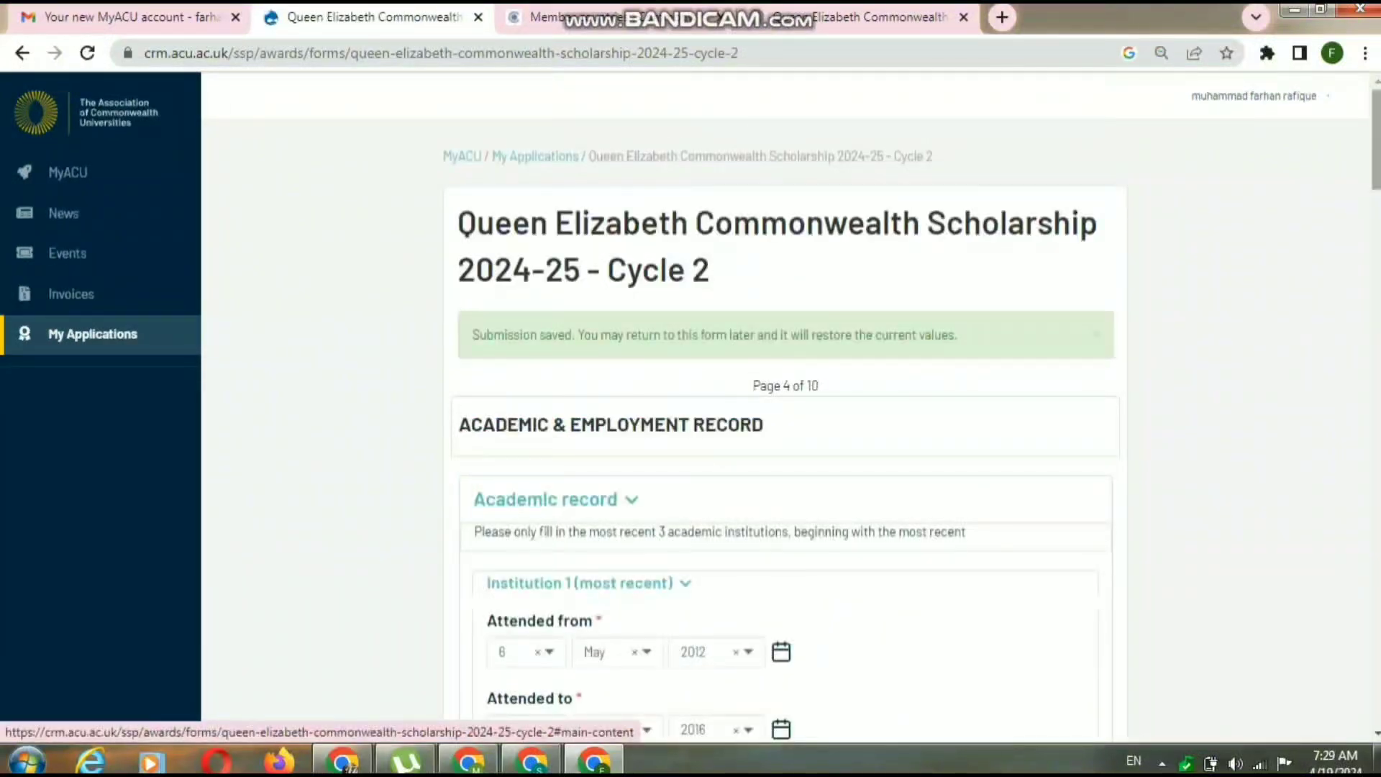
{"action": "scroll", "coordinate": [785, 431], "scroll_direction": "down", "scroll_amount": 15}
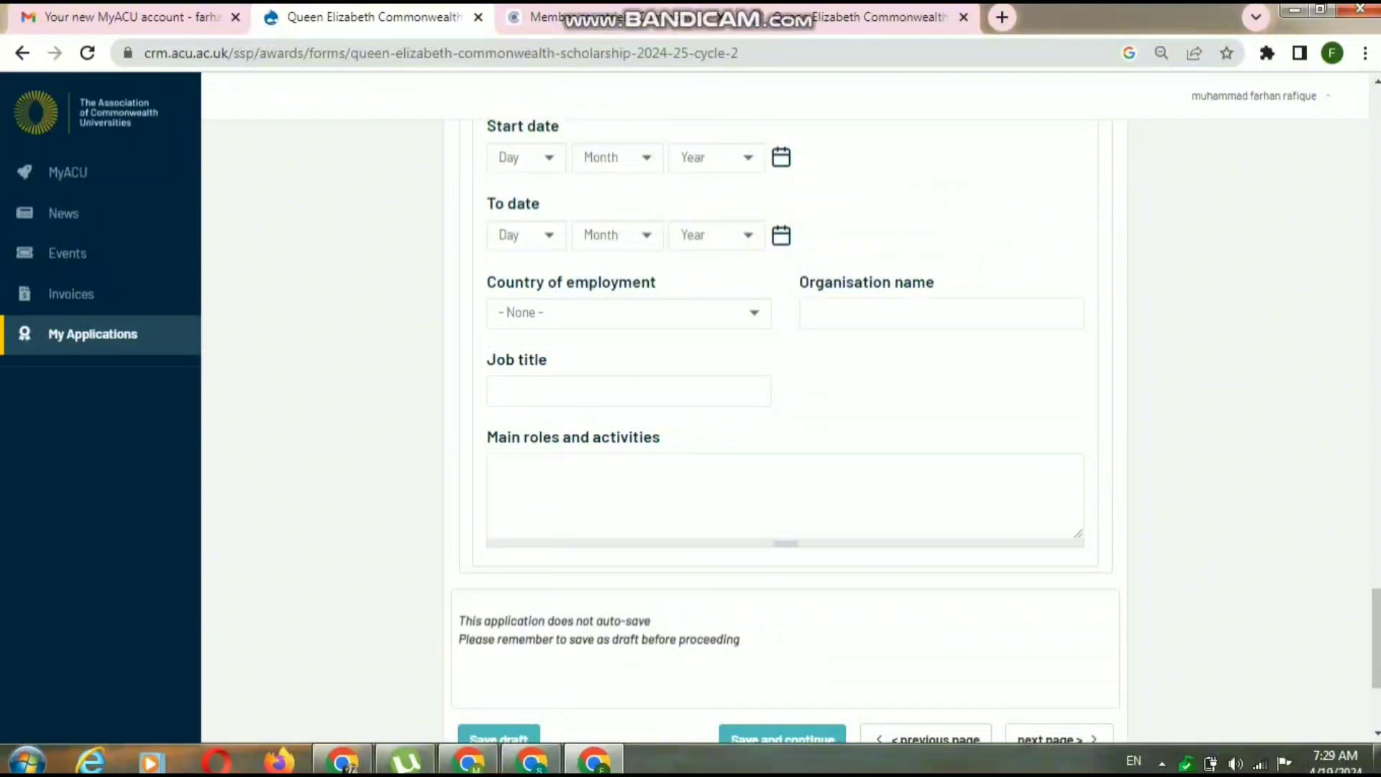
{"action": "scroll", "coordinate": [786, 432], "scroll_direction": "down", "scroll_amount": 4}
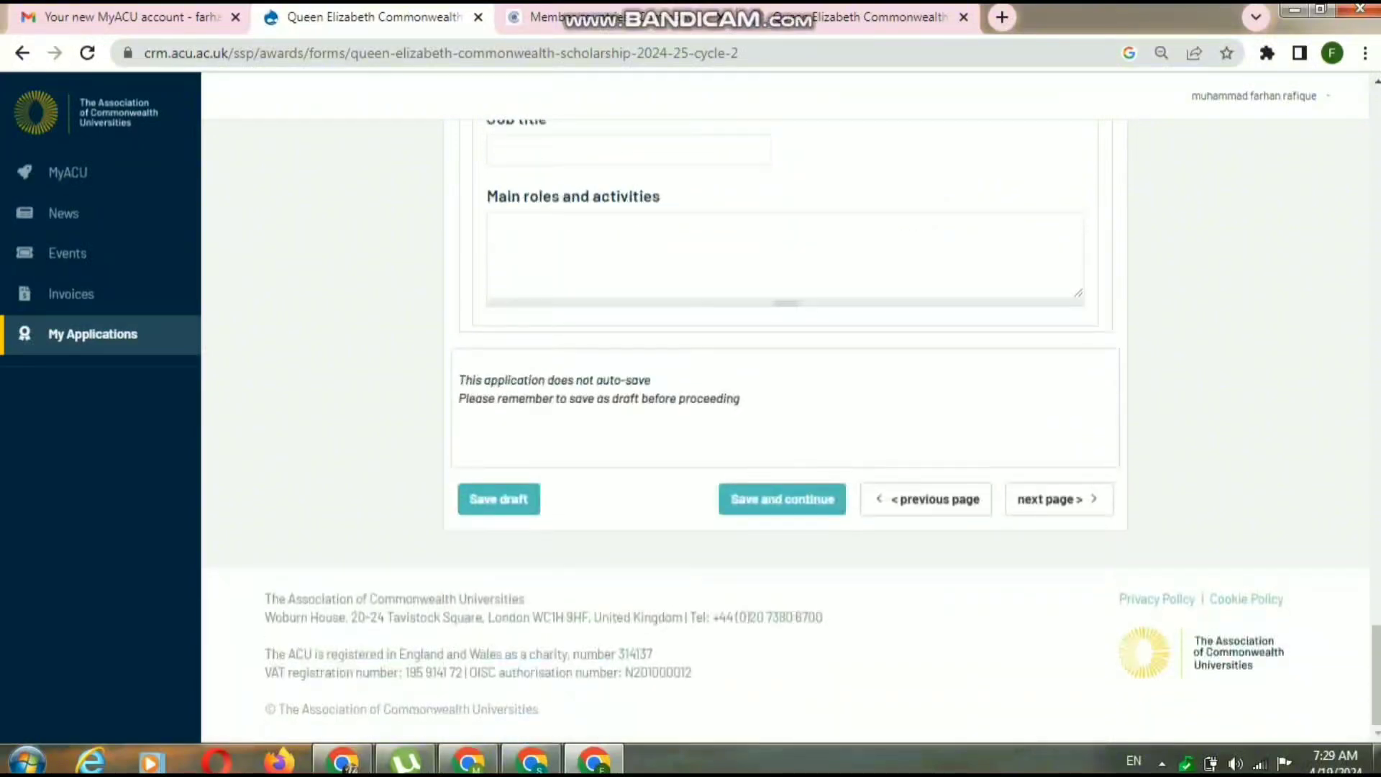
{"action": "left_click", "coordinate": [1059, 499]}
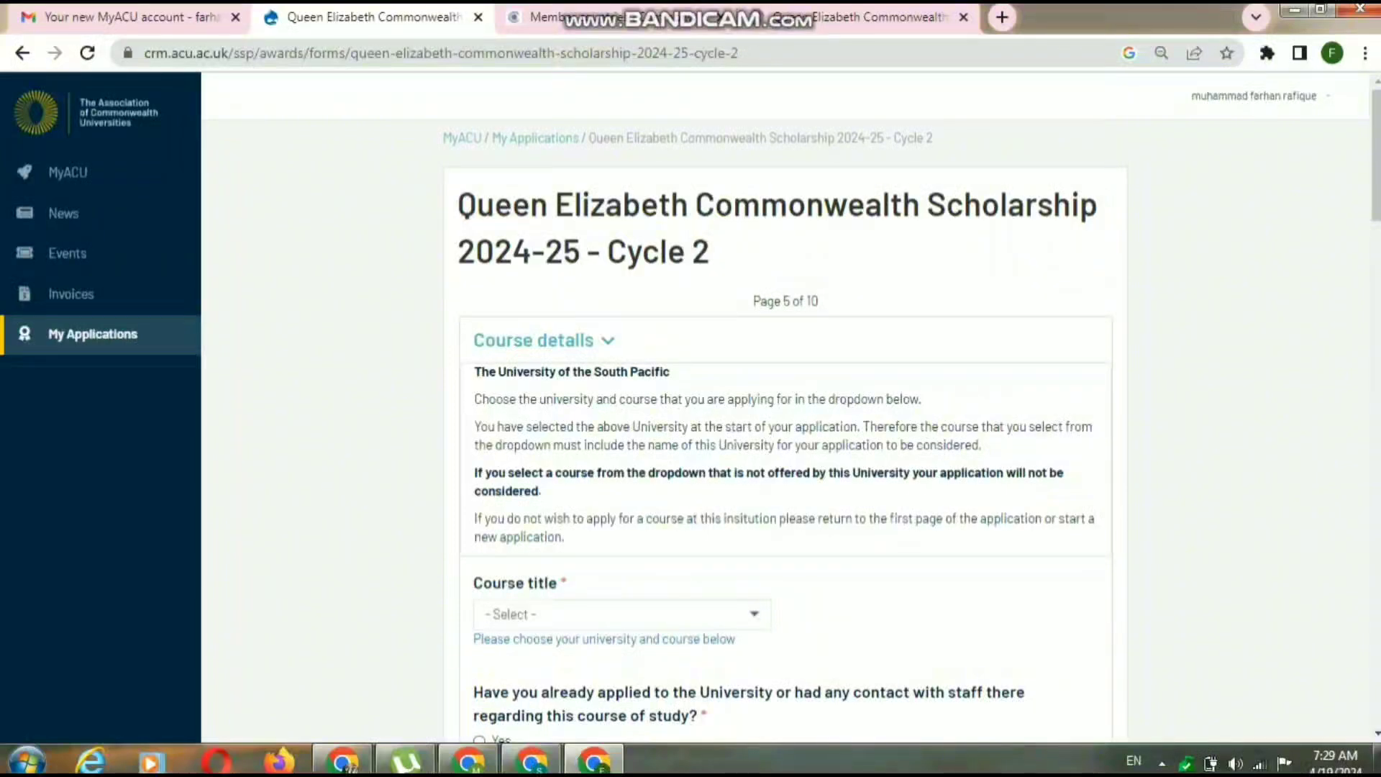
Step: Set Course title to 'The University of the South Pacific - MSc Civil Engineering' and answer No to prior contact
{"action": "scroll", "coordinate": [786, 432], "scroll_direction": "down", "scroll_amount": 3}
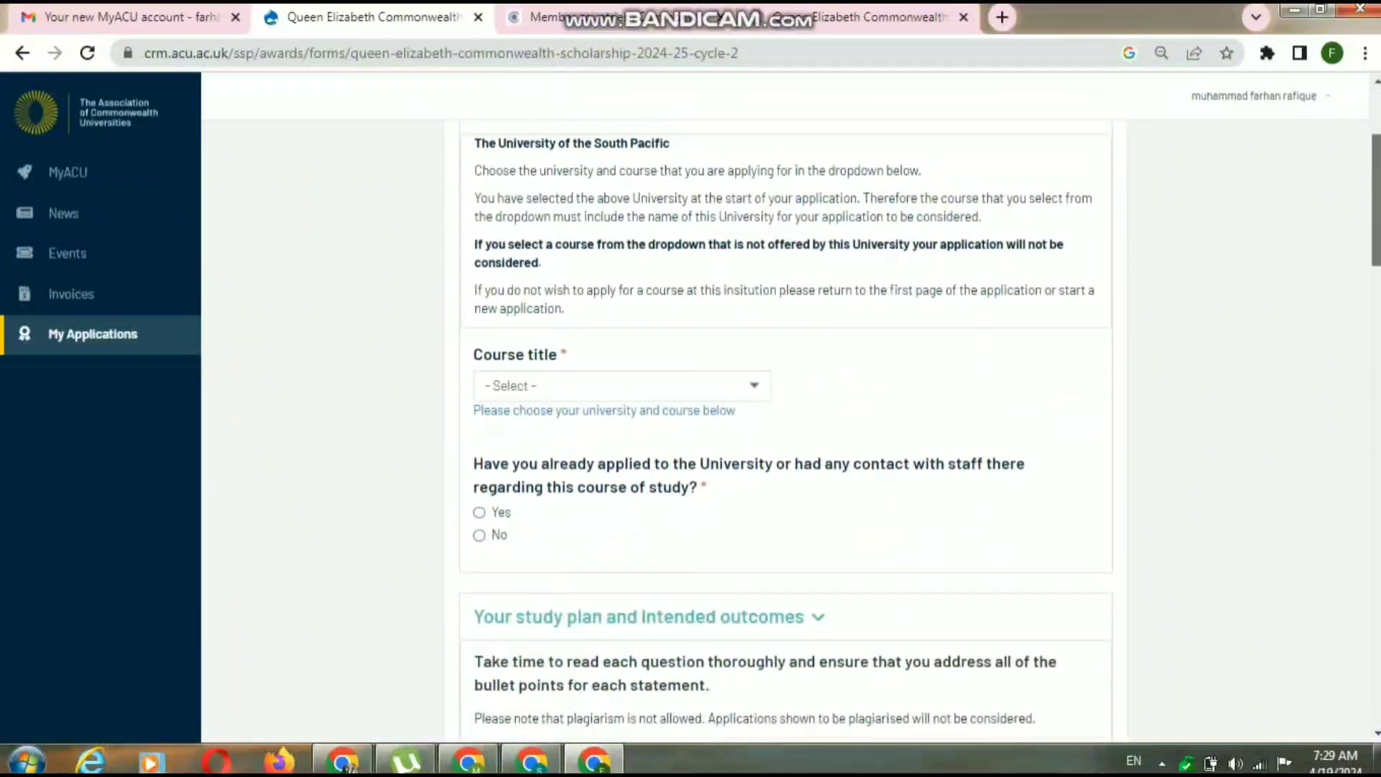
{"action": "scroll", "coordinate": [786, 431], "scroll_direction": "down", "scroll_amount": 1}
{"action": "left_click", "coordinate": [619, 296]}
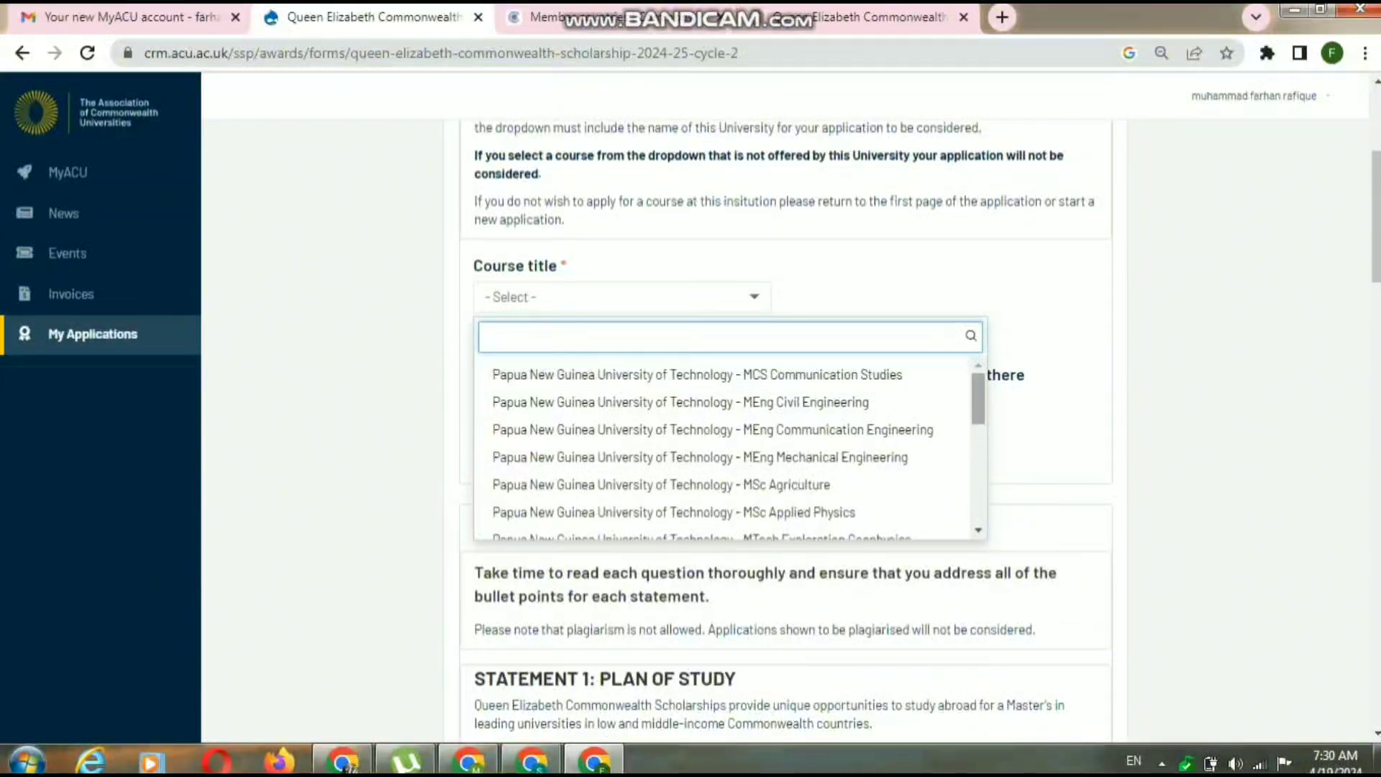
{"action": "scroll", "coordinate": [726, 446], "scroll_direction": "down", "scroll_amount": 3}
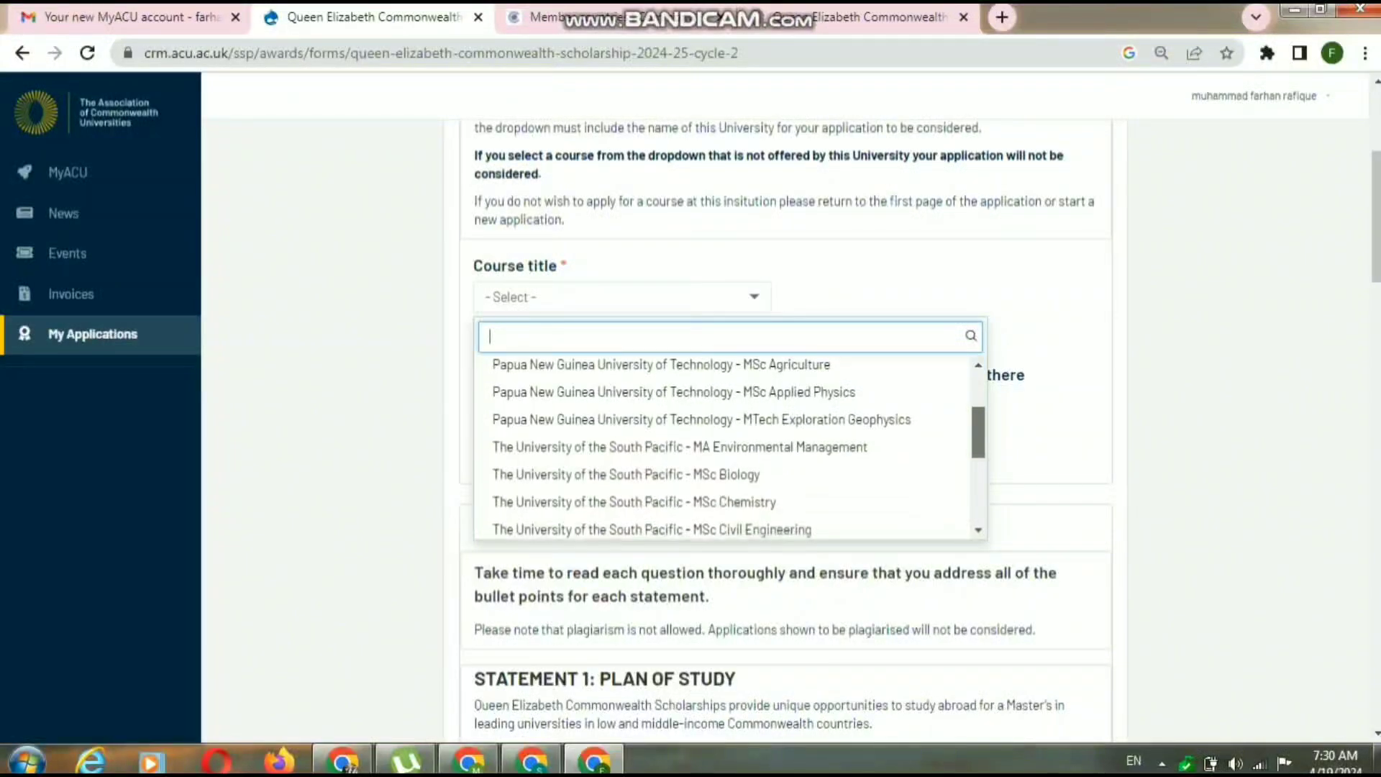
{"action": "scroll", "coordinate": [727, 446], "scroll_direction": "down", "scroll_amount": 3}
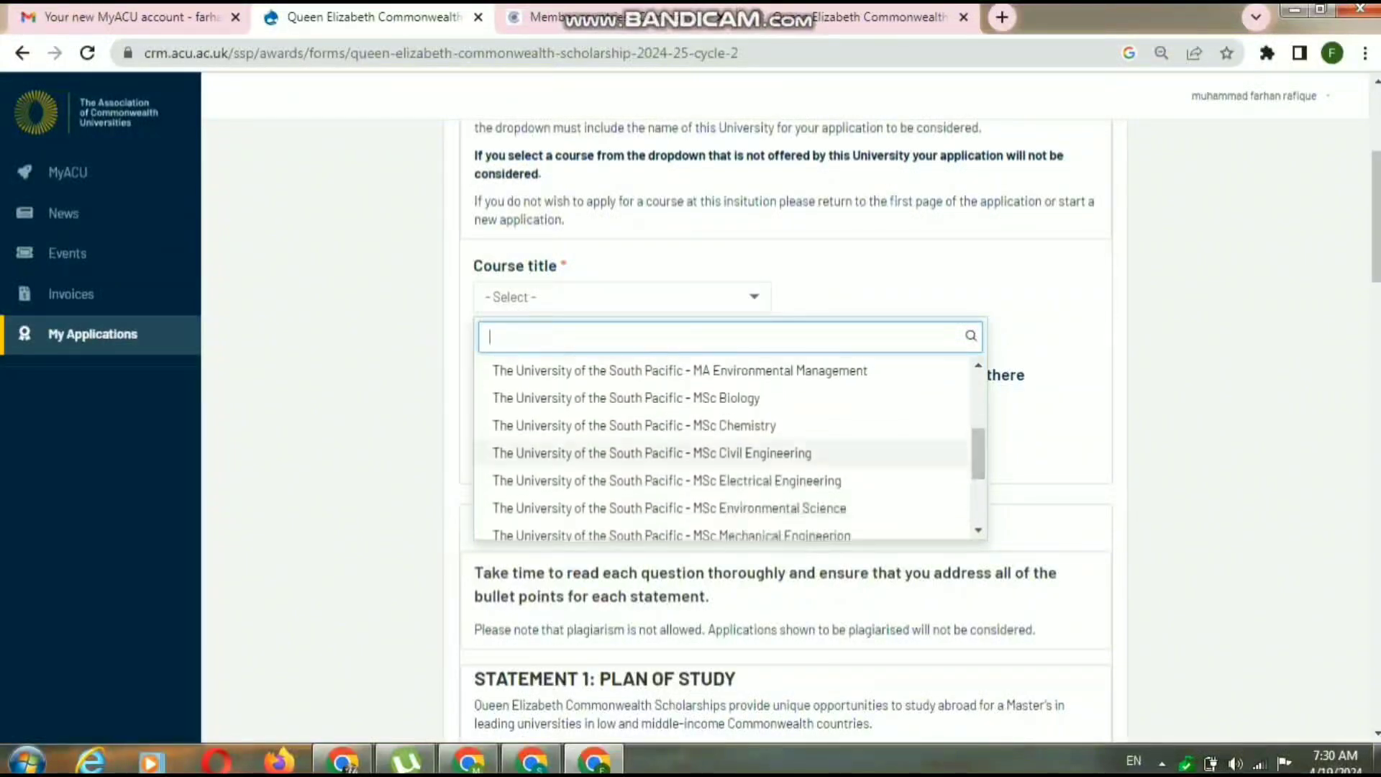
{"action": "left_click", "coordinate": [652, 453]}
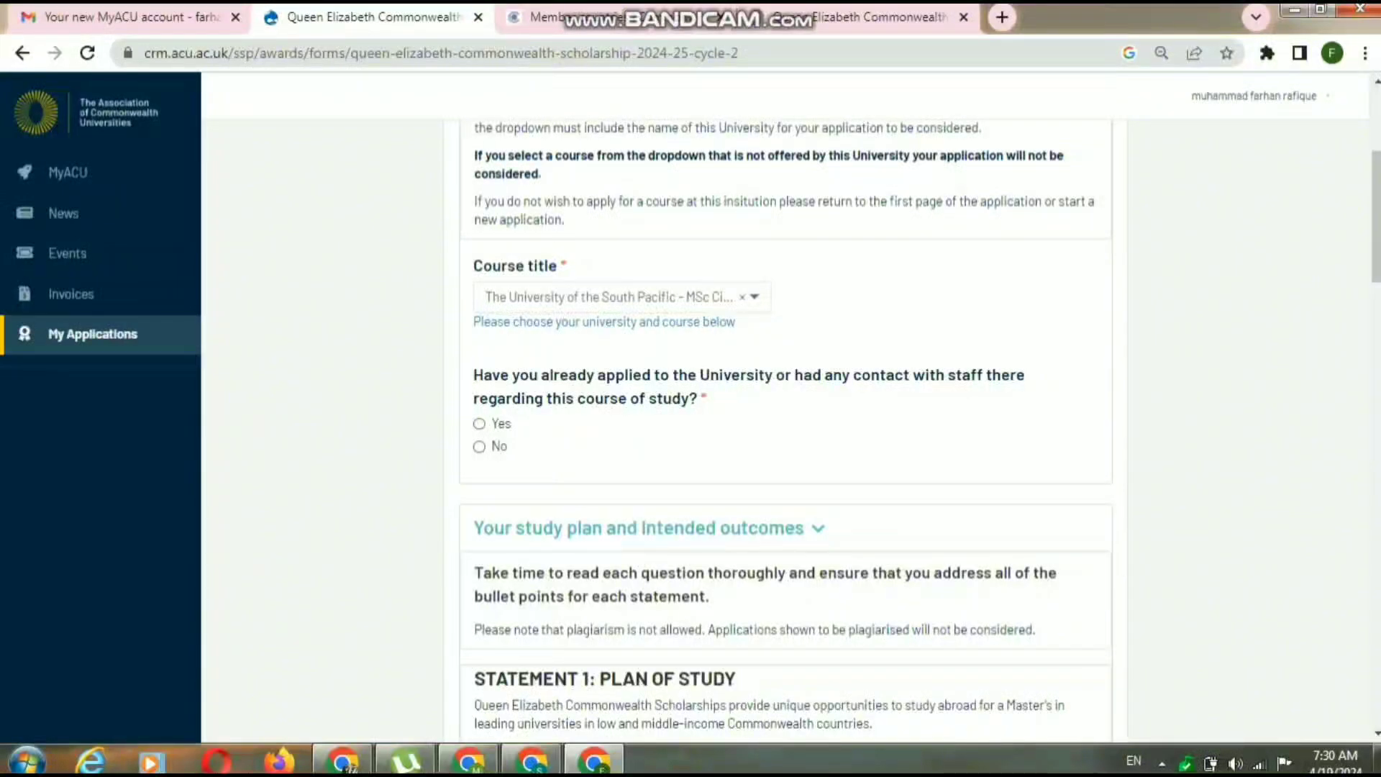
{"action": "left_click", "coordinate": [479, 447]}
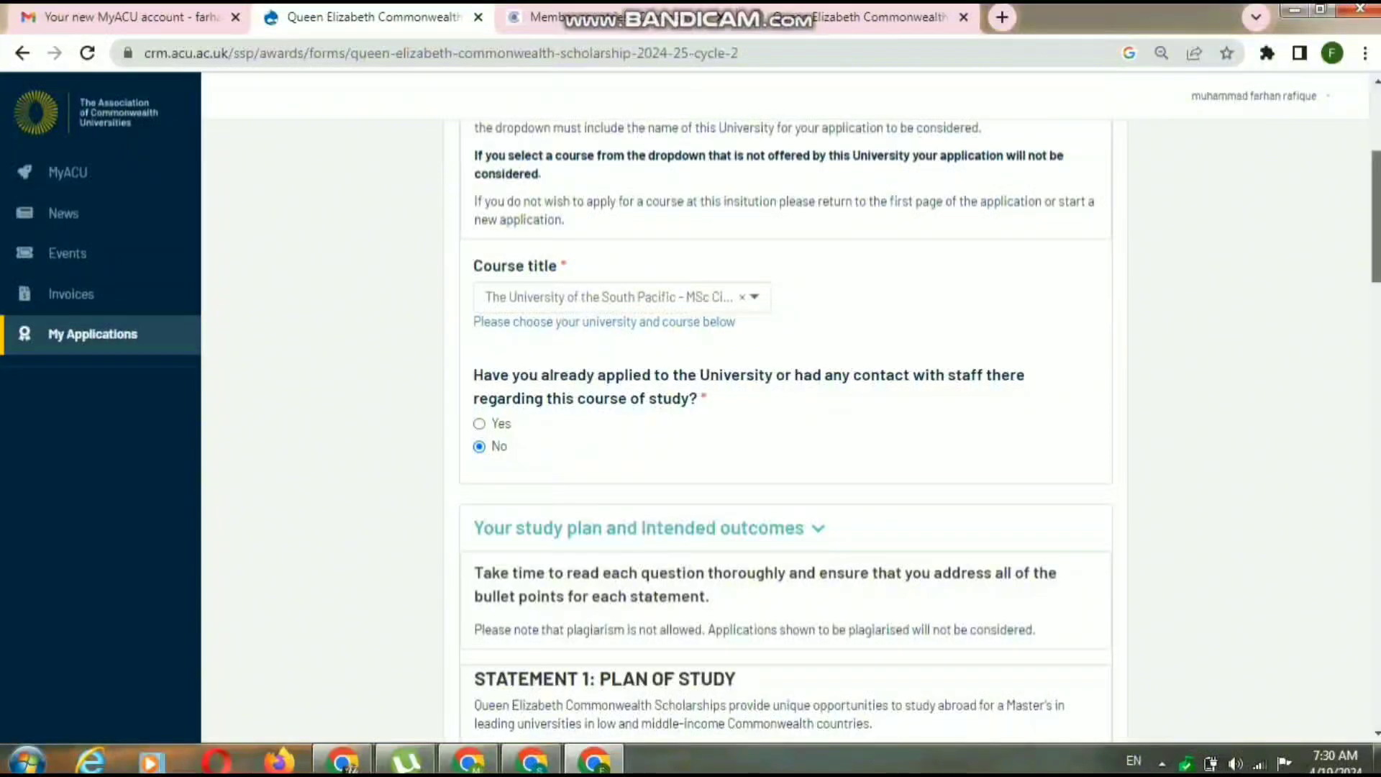
{"action": "scroll", "coordinate": [784, 431], "scroll_direction": "down", "scroll_amount": 4}
{"action": "scroll", "coordinate": [784, 431], "scroll_direction": "down", "scroll_amount": 1}
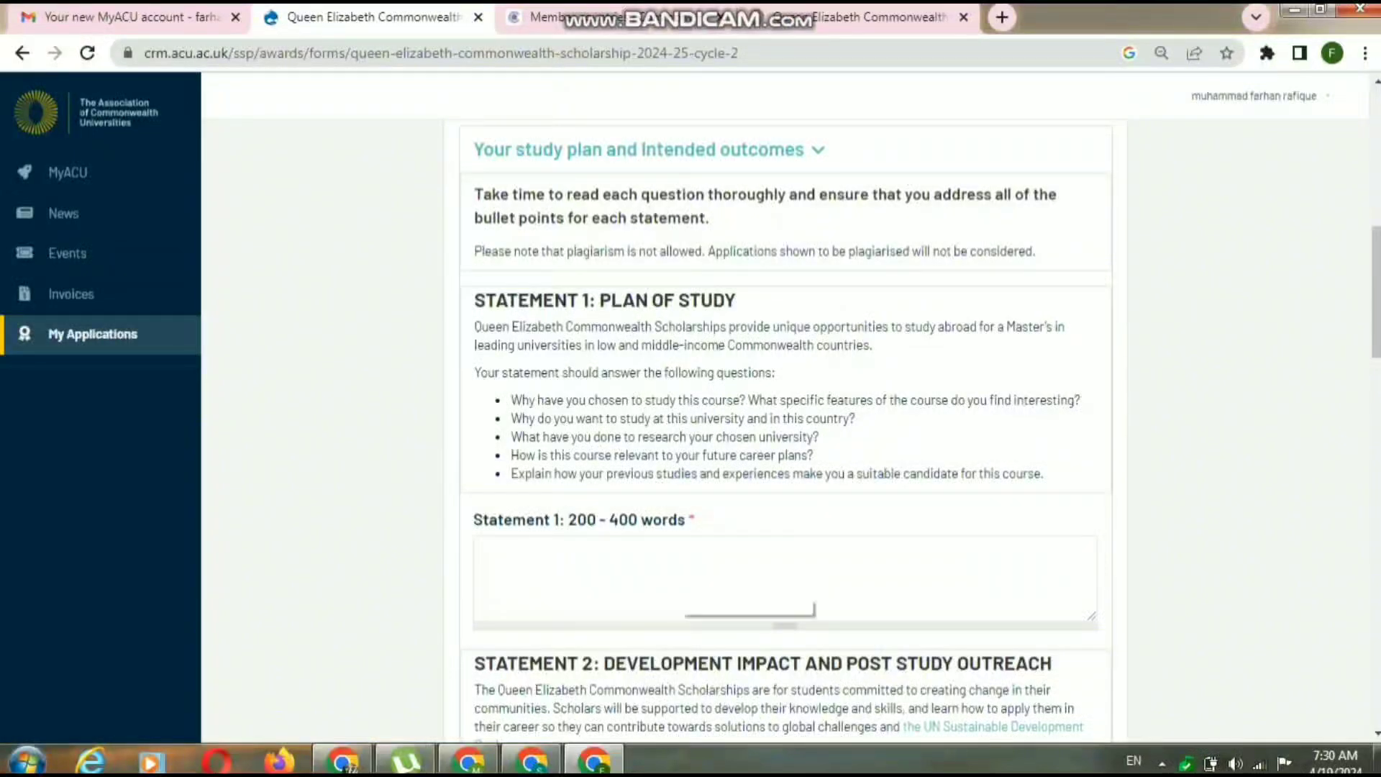
Step: Enter random test characters into the Statement 1 and Statement 2 boxes
{"action": "left_click", "coordinate": [748, 604]}
{"action": "type", "text": "sqqmsLAO"}
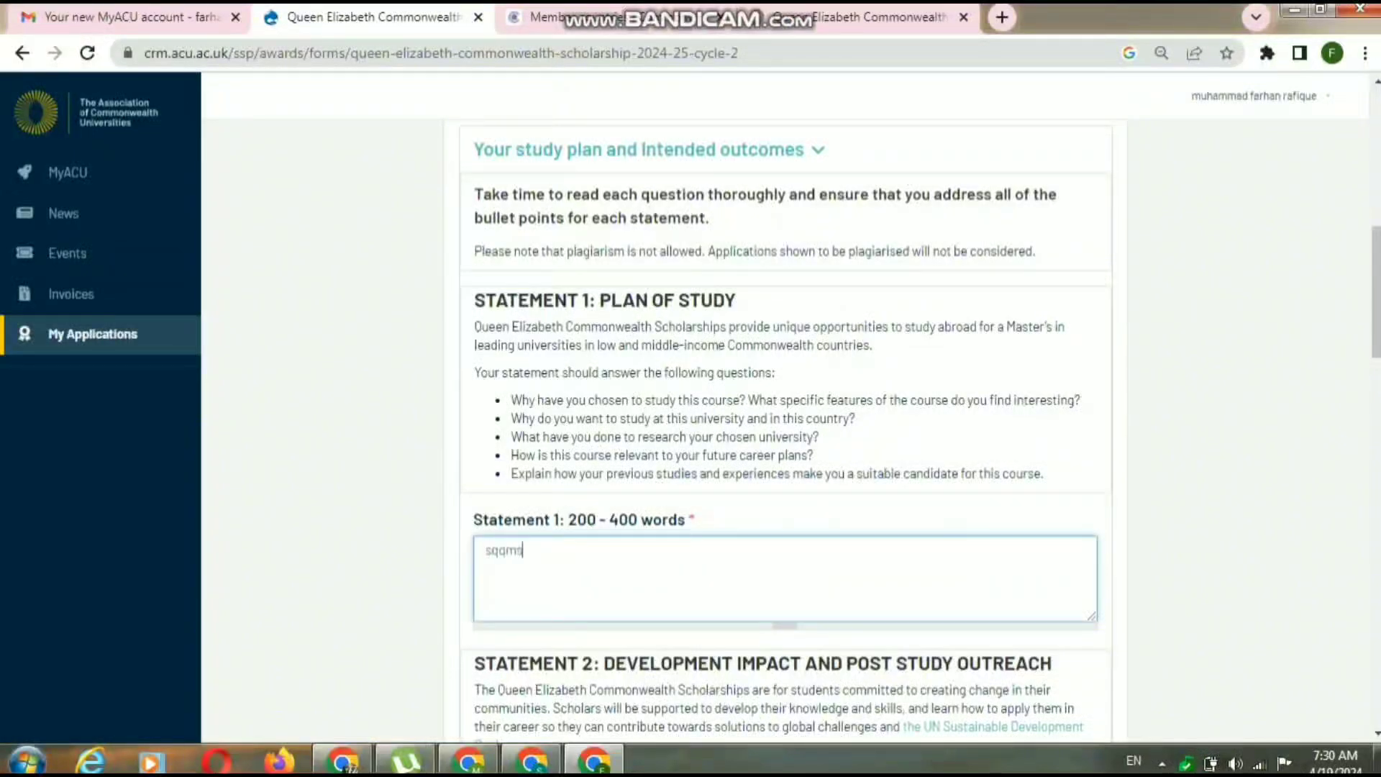
{"action": "key", "text": "Tab"}
{"action": "key", "text": "Tab"}
{"action": "type", "text": "NAK"}
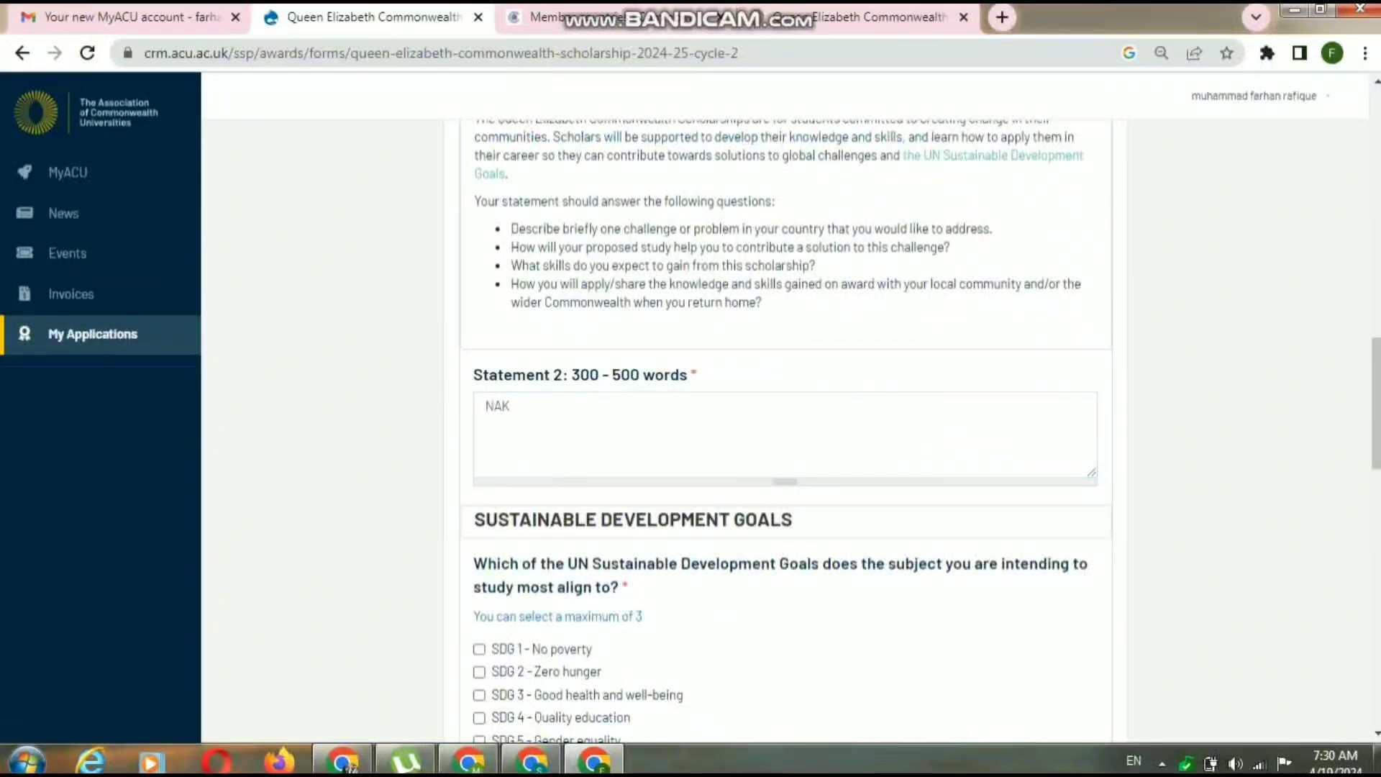
{"action": "left_click", "coordinate": [510, 406]}
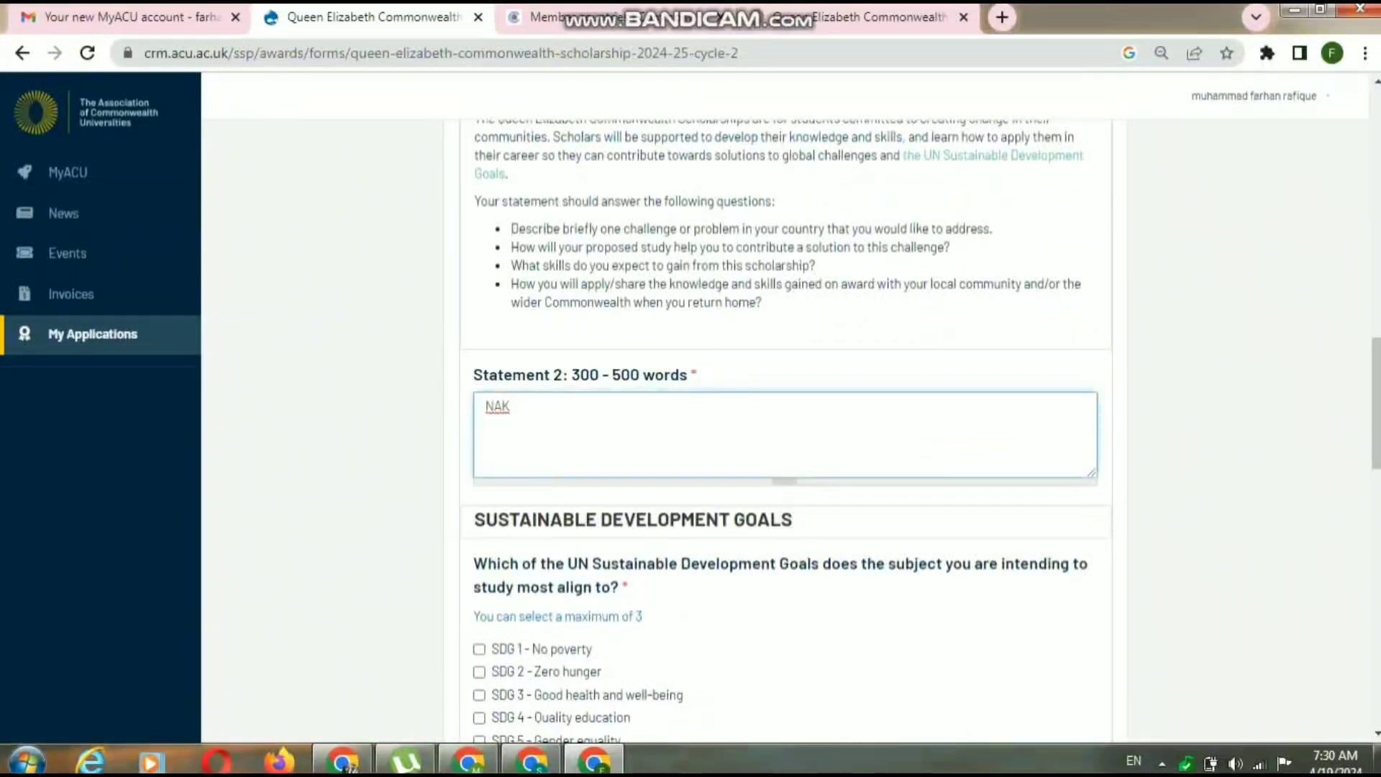
{"action": "type", "text": "popoportpo34[o[';elfmfmnefper4knfn"}
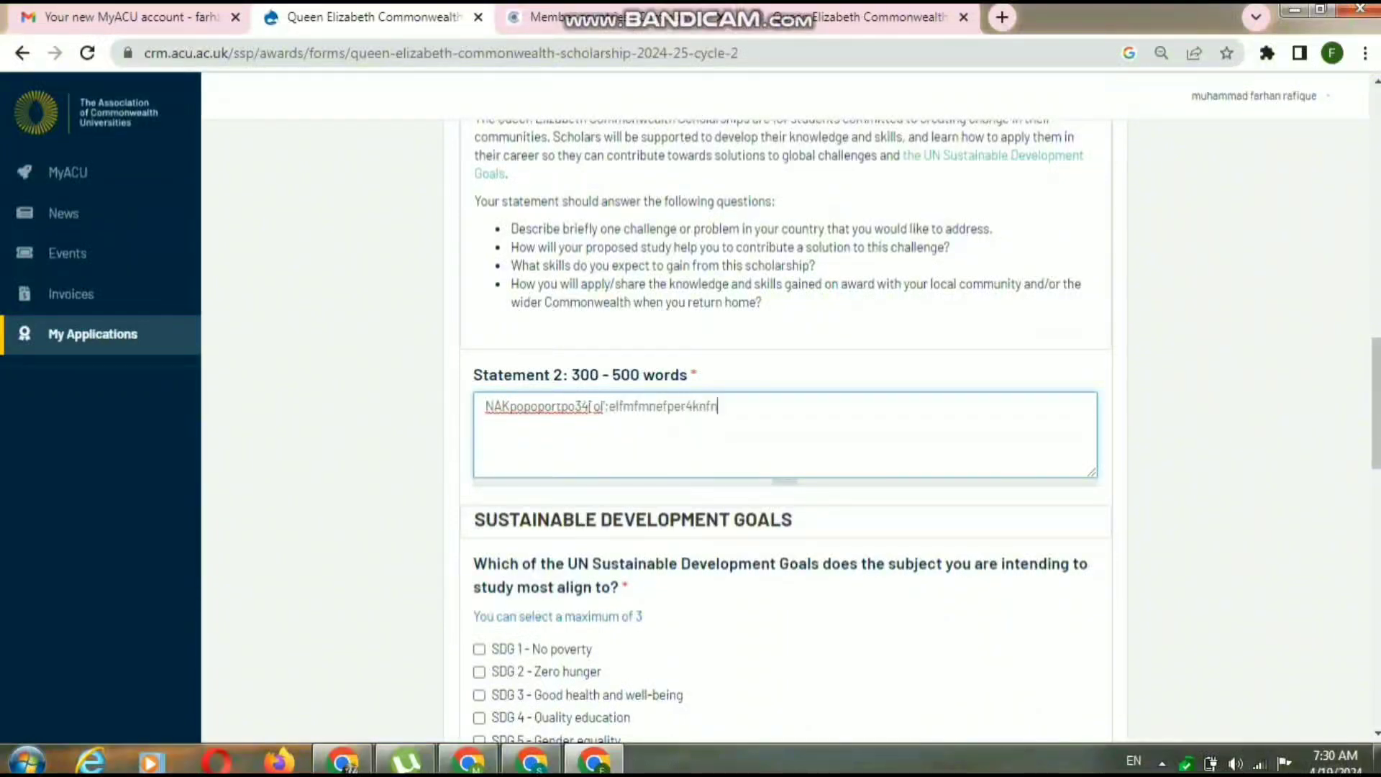
{"action": "type", "text": "bbvbml;d[ wperkwelf./.s.d"}
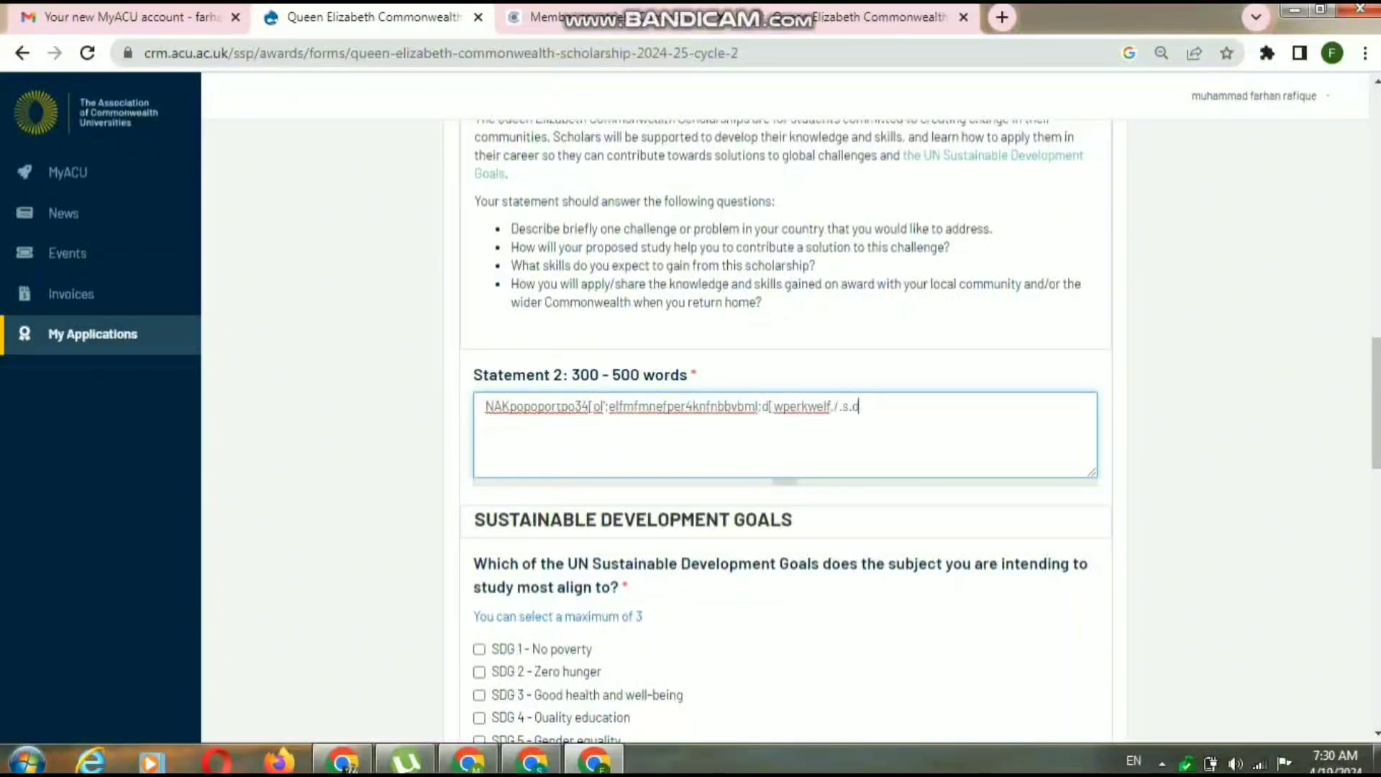
{"action": "type", "text": "qweprlwr"}
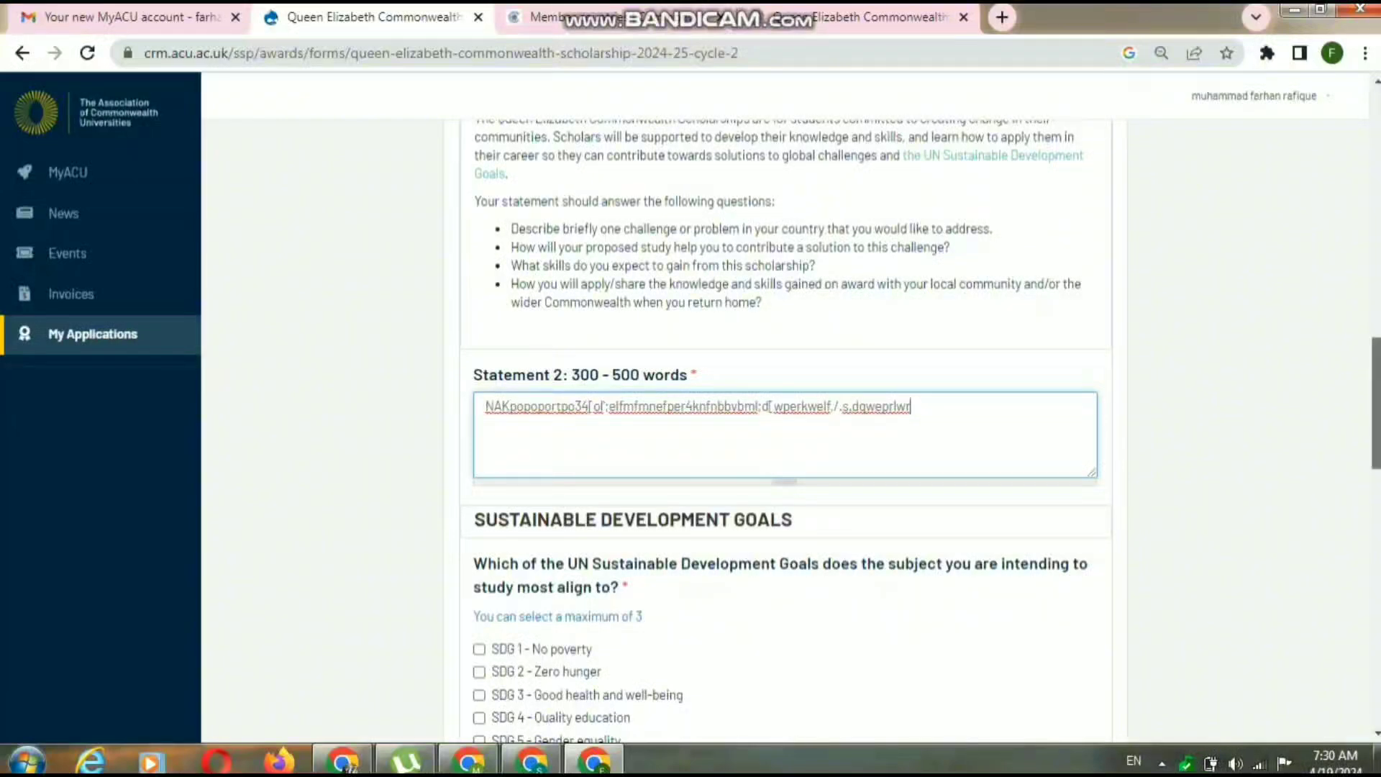
Step: Delete all the text from the Statement 1: Plan of Study box
{"action": "scroll", "coordinate": [785, 431], "scroll_direction": "up", "scroll_amount": 5}
{"action": "scroll", "coordinate": [784, 432], "scroll_direction": "up", "scroll_amount": 3}
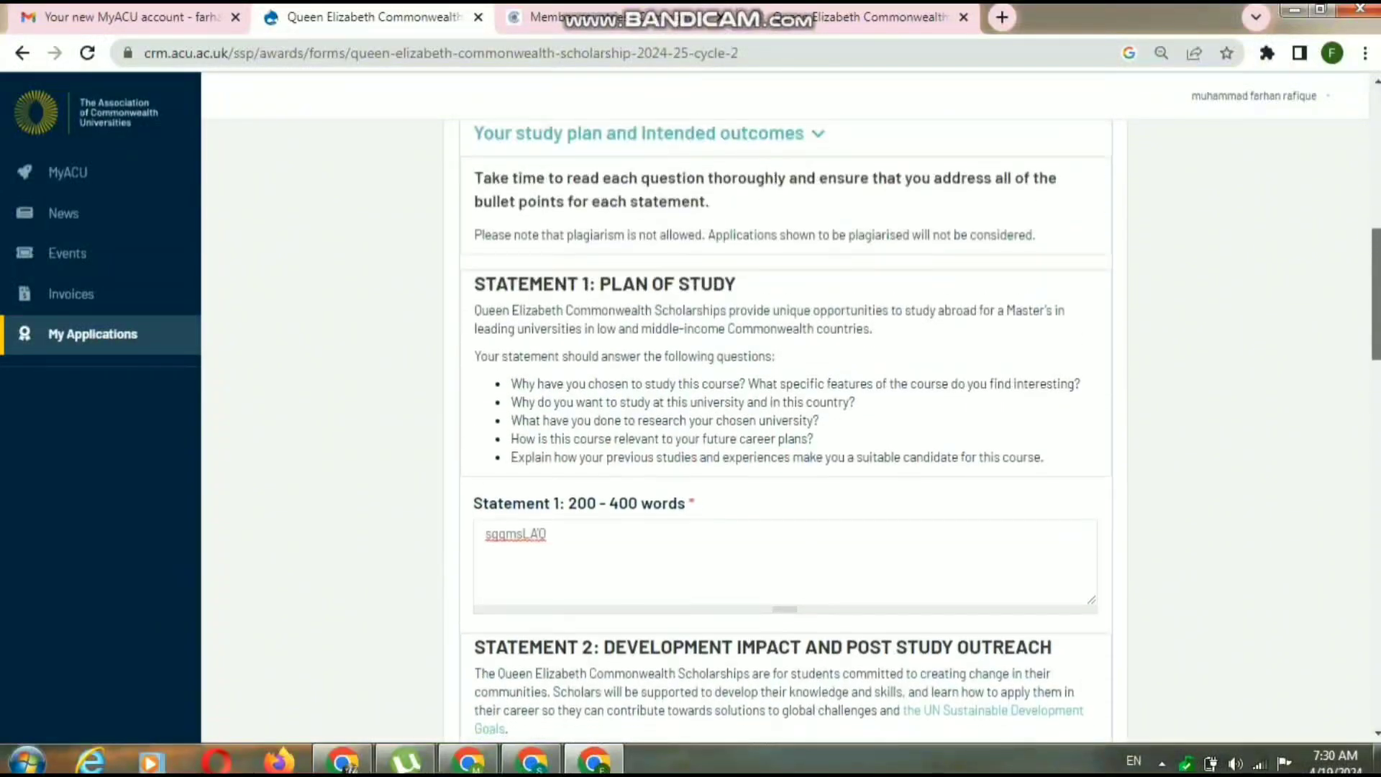
{"action": "left_click", "coordinate": [547, 560]}
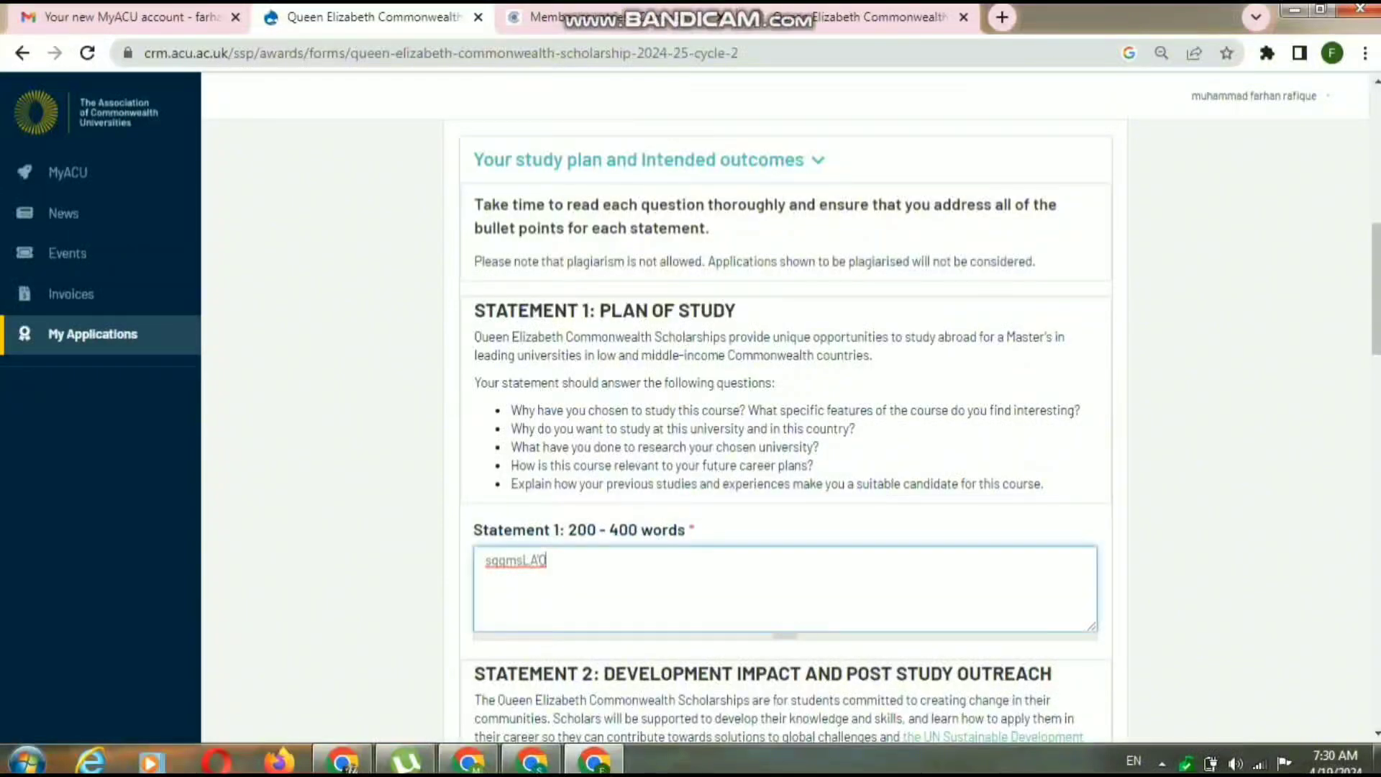
{"action": "type", "text": "lllloqqdsmncwke;oekwe"}
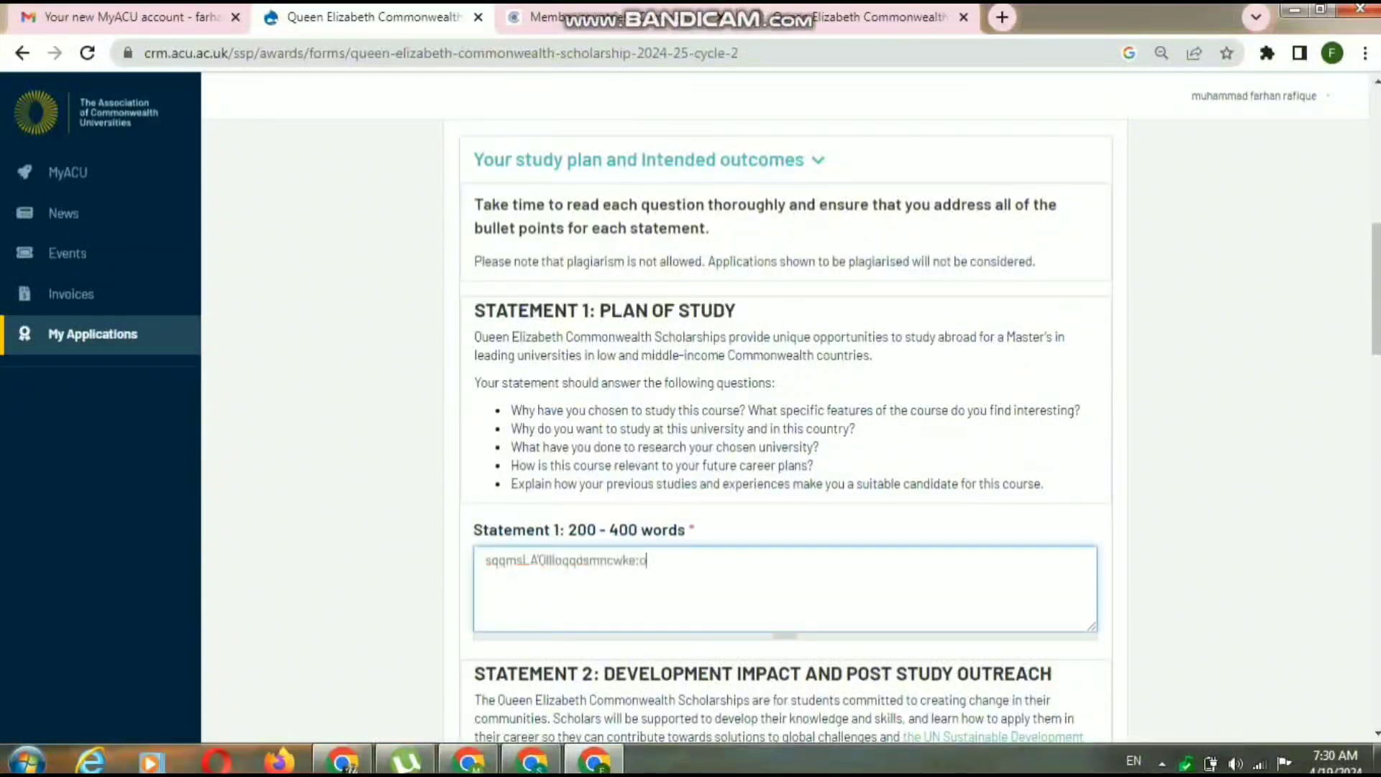
{"action": "key", "text": "BackSpace"}
{"action": "key", "text": "BackSpace"}
{"action": "key", "text": "BackSpace"}
{"action": "key", "text": "BackSpace"}
{"action": "key", "text": "BackSpace"}
{"action": "key", "text": "BackSpace"}
{"action": "key", "text": "BackSpace"}
{"action": "key", "text": "BackSpace"}
{"action": "key", "text": "BackSpace"}
{"action": "key", "text": "BackSpace"}
{"action": "key", "text": "BackSpace"}
{"action": "key", "text": "BackSpace"}
{"action": "key", "text": "BackSpace"}
{"action": "key", "text": "BackSpace"}
{"action": "key", "text": "BackSpace"}
{"action": "key", "text": "BackSpace"}
{"action": "key", "text": "BackSpace"}
{"action": "key", "text": "BackSpace"}
{"action": "key", "text": "BackSpace"}
{"action": "key", "text": "BackSpace"}
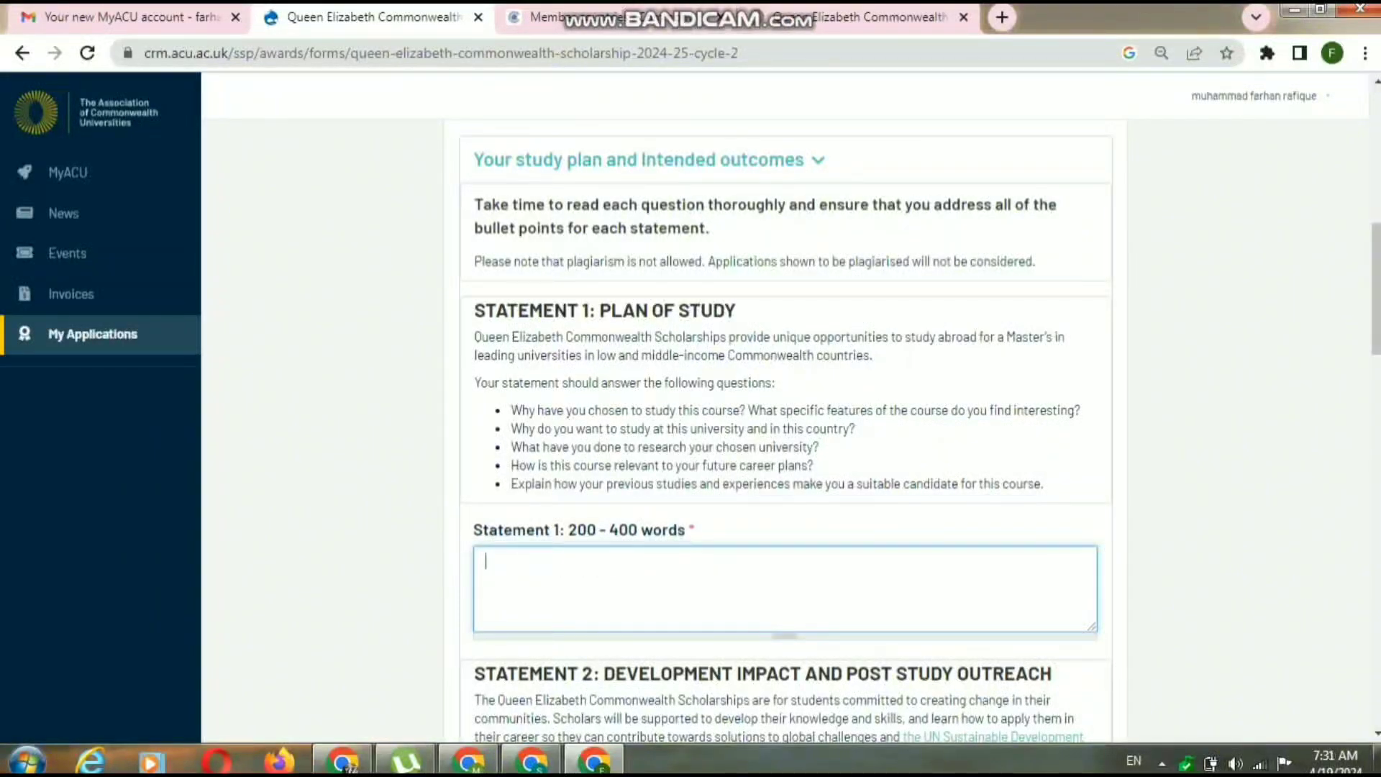
Step: Copy the Statement 1 introduction and questions and paste them into the Statement 1 box
{"action": "left_click_drag", "start_coordinate": [474, 337], "coordinate": [1045, 484]}
{"action": "key", "text": "ctrl+c"}
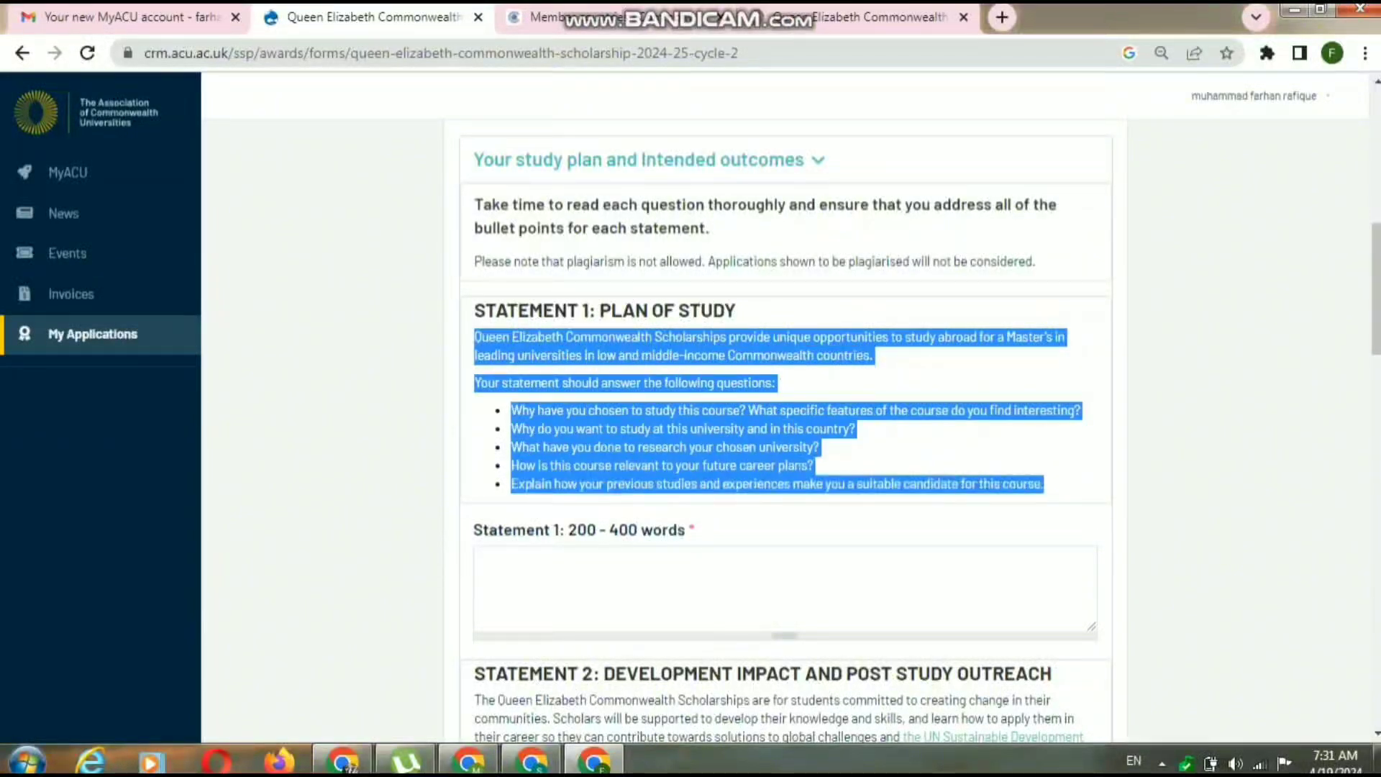
{"action": "right_click", "coordinate": [608, 423]}
{"action": "left_click", "coordinate": [644, 436]}
{"action": "right_click", "coordinate": [546, 576]}
{"action": "left_click", "coordinate": [575, 496]}
{"action": "key", "text": "Tab"}
{"action": "key", "text": "Tab"}
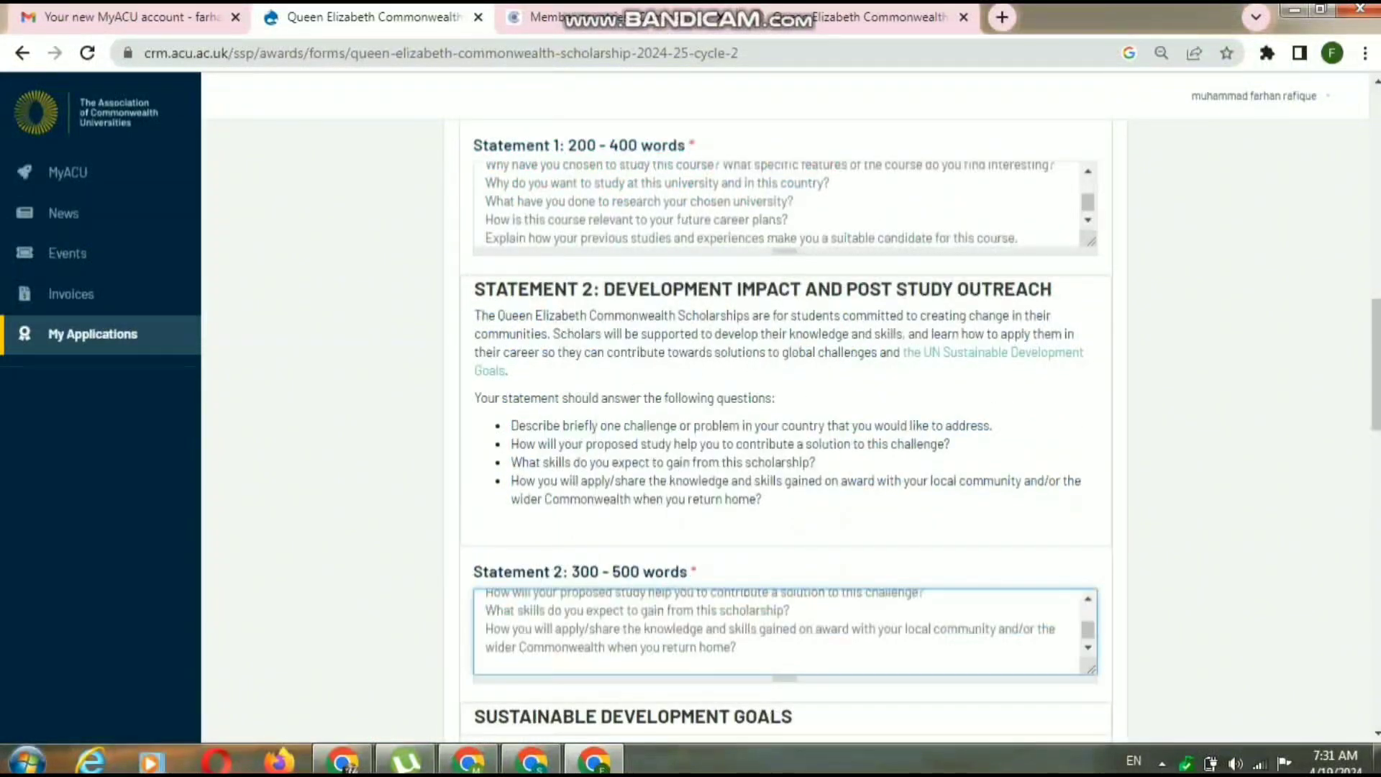
{"action": "scroll", "coordinate": [784, 431], "scroll_direction": "down", "scroll_amount": 6}
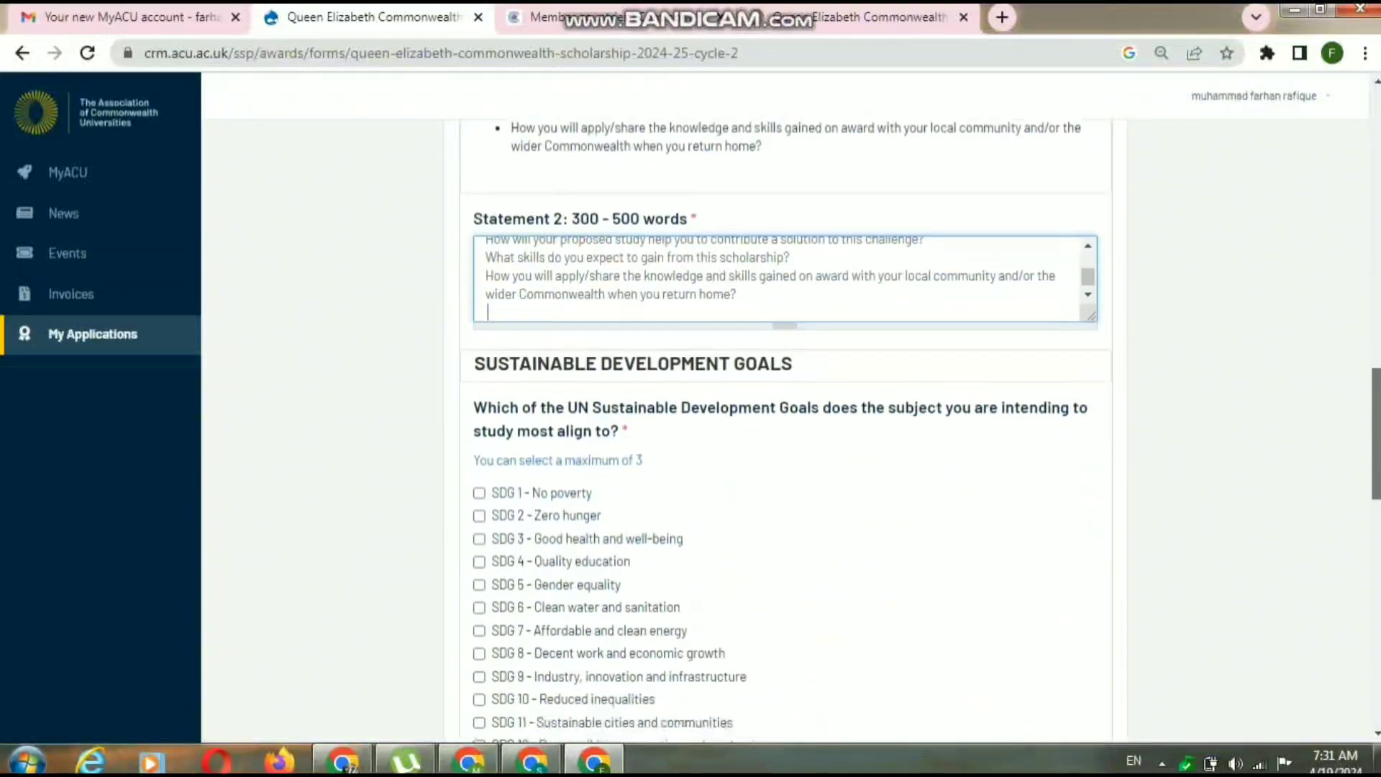
{"action": "scroll", "coordinate": [784, 432], "scroll_direction": "down", "scroll_amount": 1}
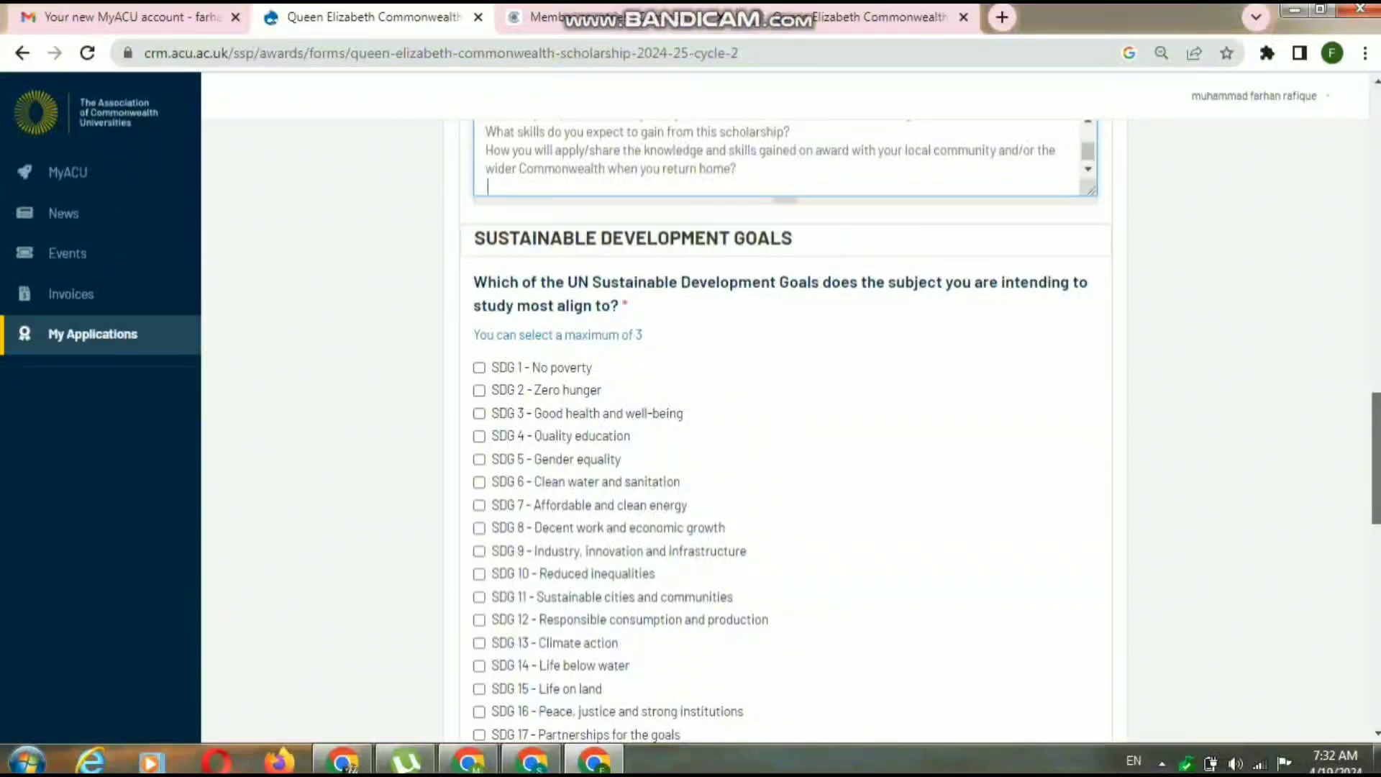
Step: Tick SDG 4 Quality education, SDG 16 Peace, justice and strong institutions, and SDG 7 Affordable and clean energy
{"action": "scroll", "coordinate": [785, 432], "scroll_direction": "down", "scroll_amount": 2}
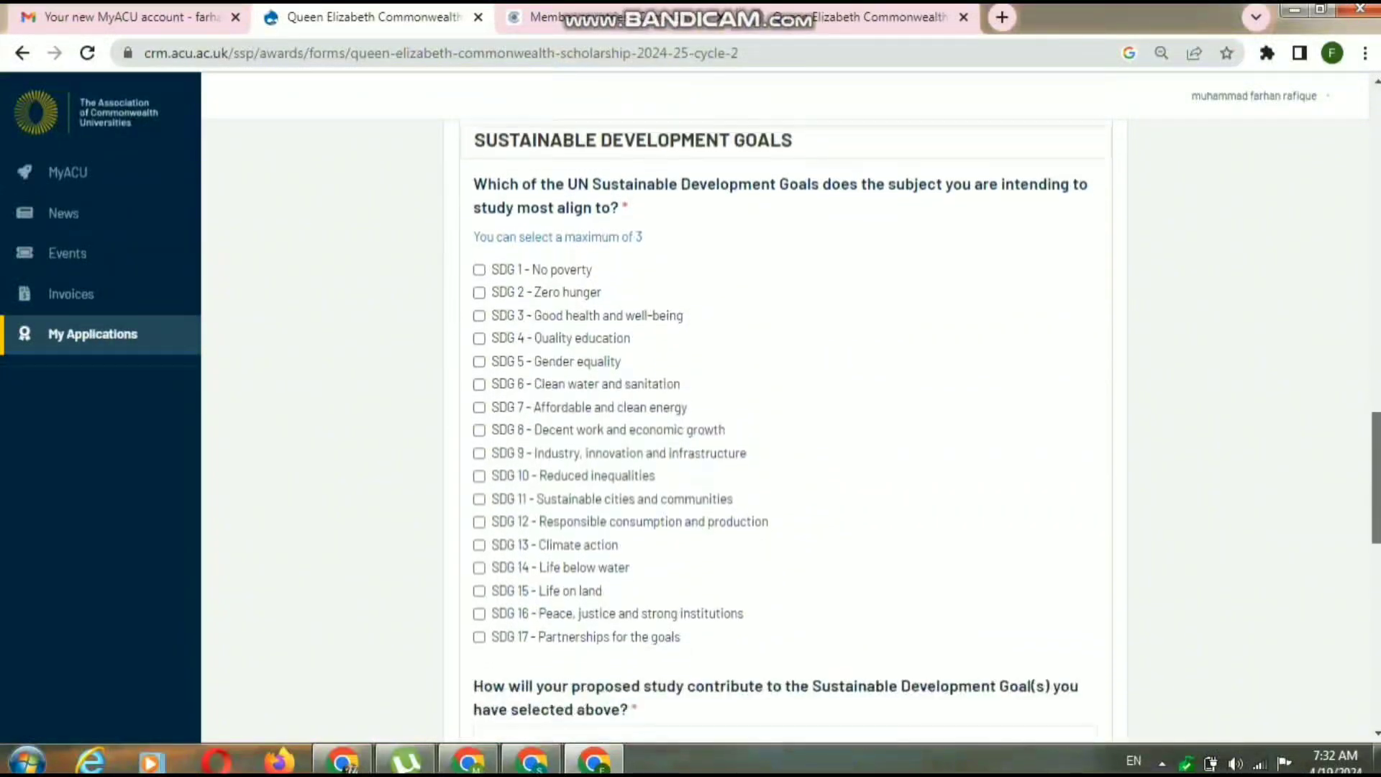
{"action": "scroll", "coordinate": [784, 431], "scroll_direction": "up", "scroll_amount": 1}
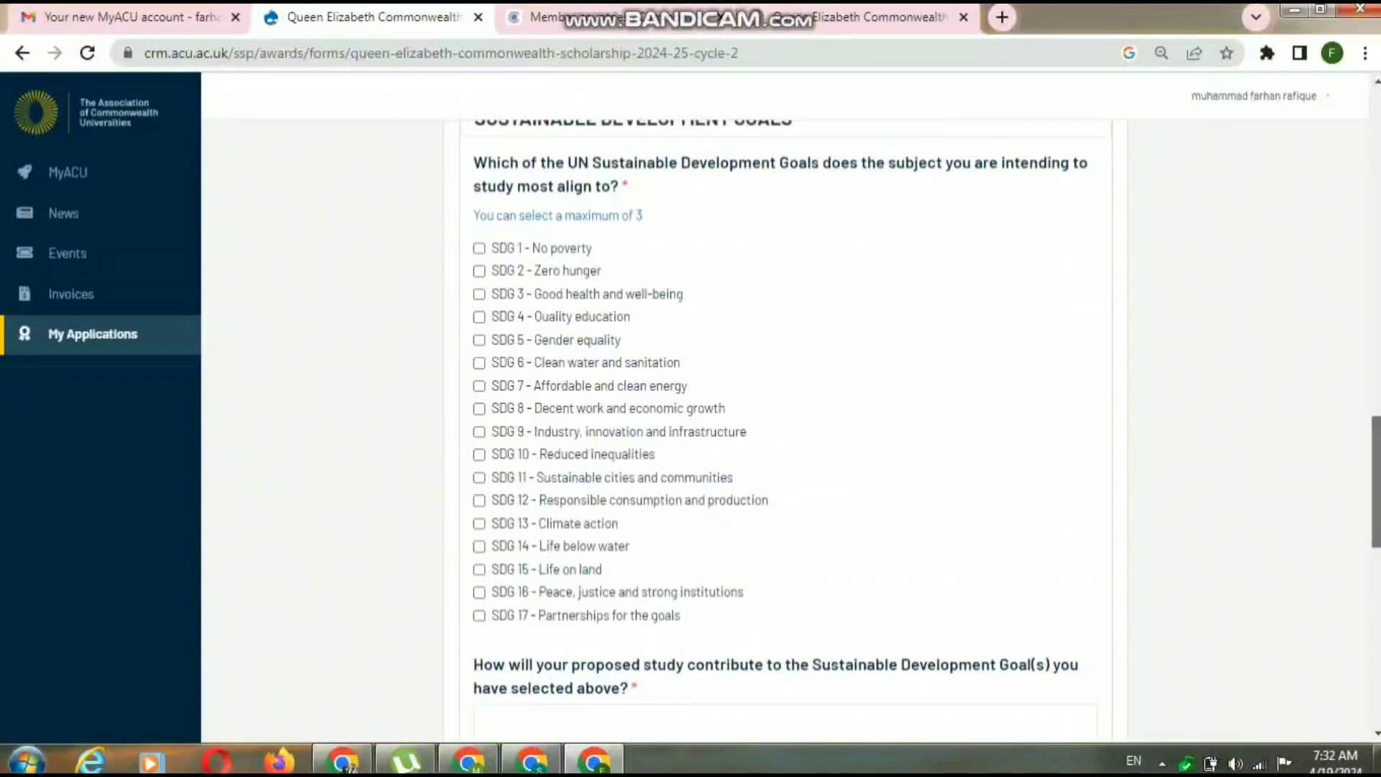
{"action": "scroll", "coordinate": [784, 432], "scroll_direction": "down", "scroll_amount": 1}
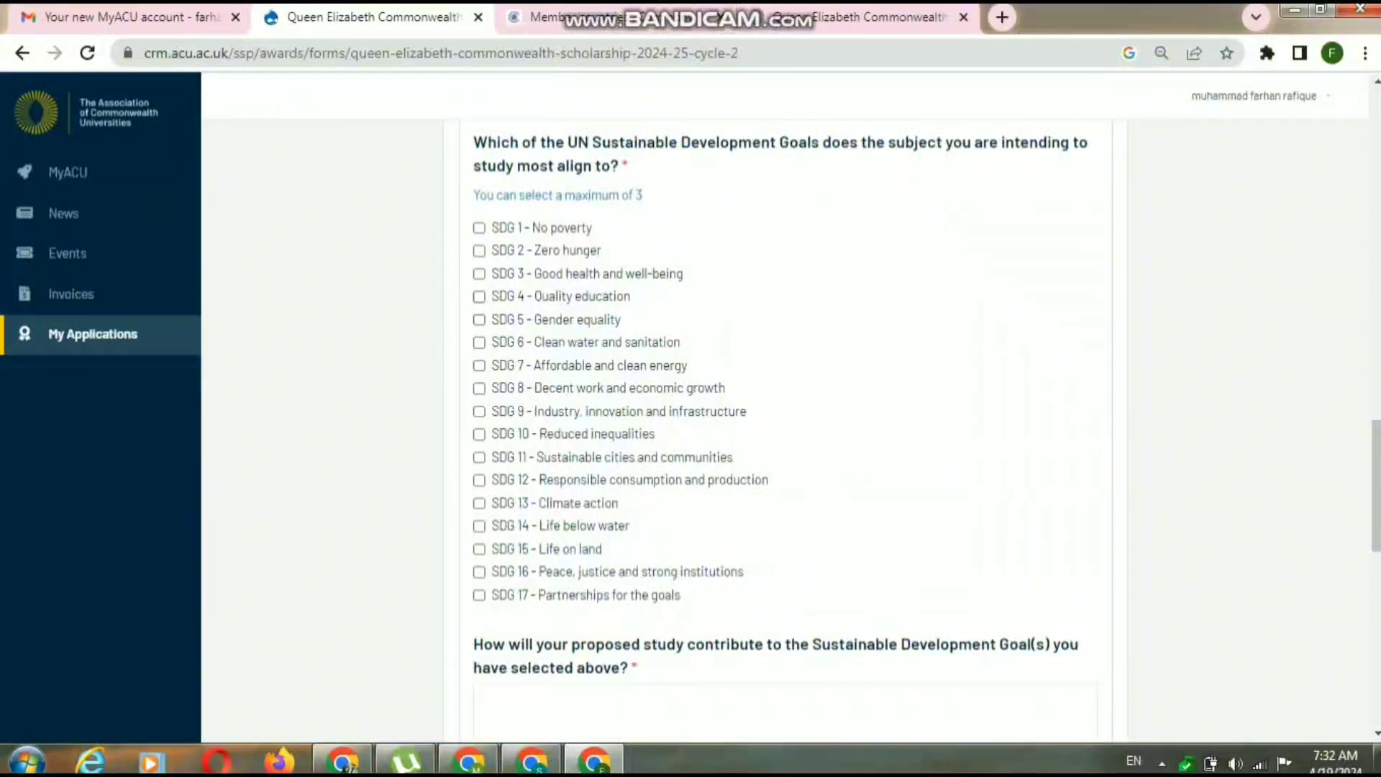
{"action": "left_click", "coordinate": [479, 296]}
{"action": "left_click", "coordinate": [479, 572]}
{"action": "left_click", "coordinate": [479, 365]}
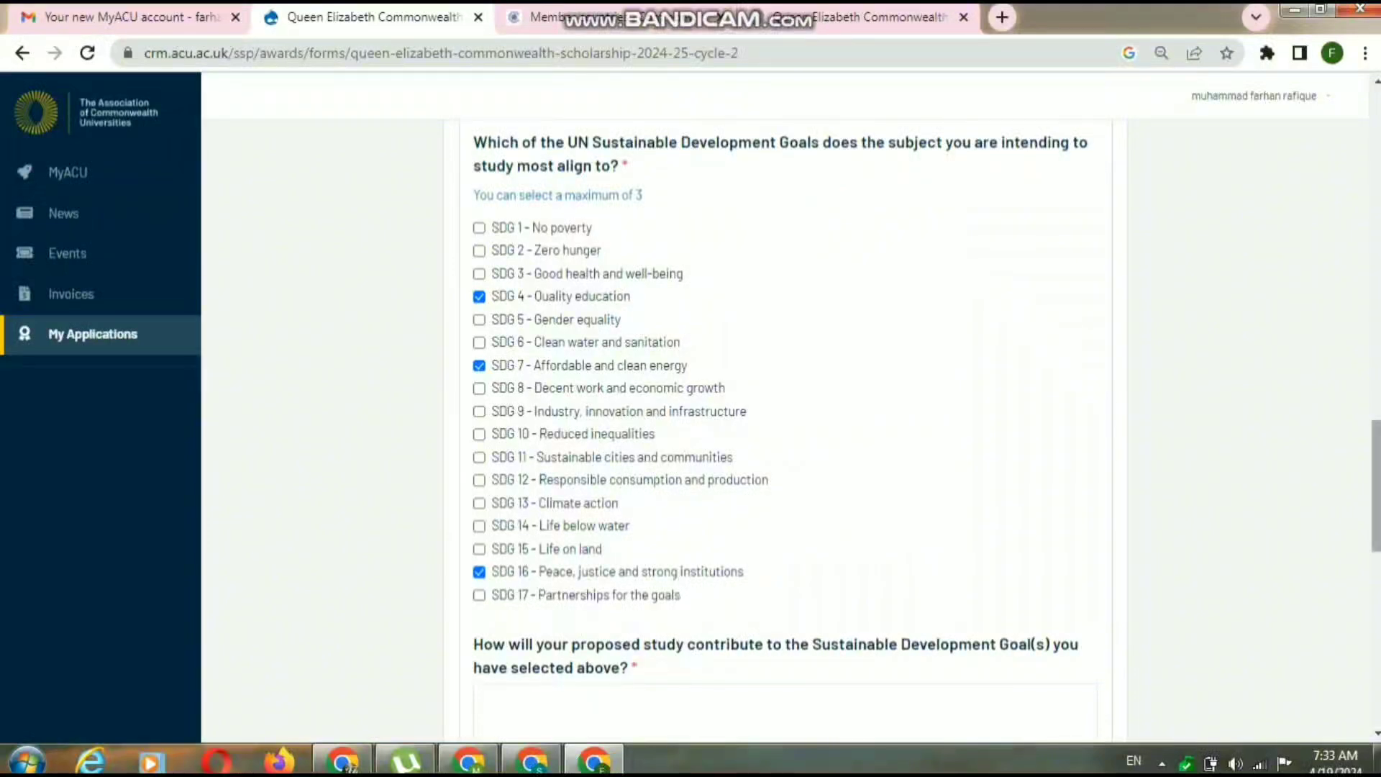
{"action": "scroll", "coordinate": [784, 403], "scroll_direction": "down", "scroll_amount": 5}
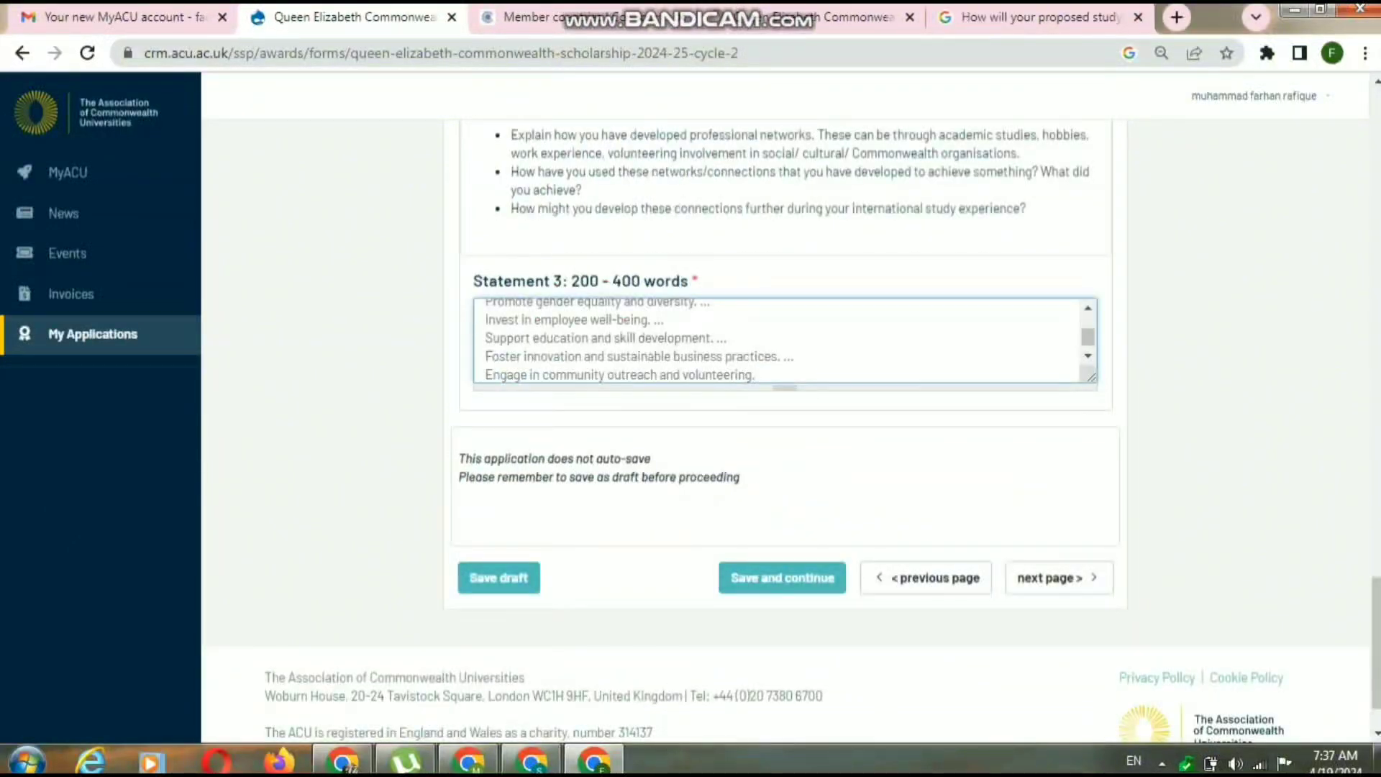
Step: Scroll through the SDG list and down to the SDG contribution and Statement 3 answers
{"action": "scroll", "coordinate": [784, 402], "scroll_direction": "up", "scroll_amount": 15}
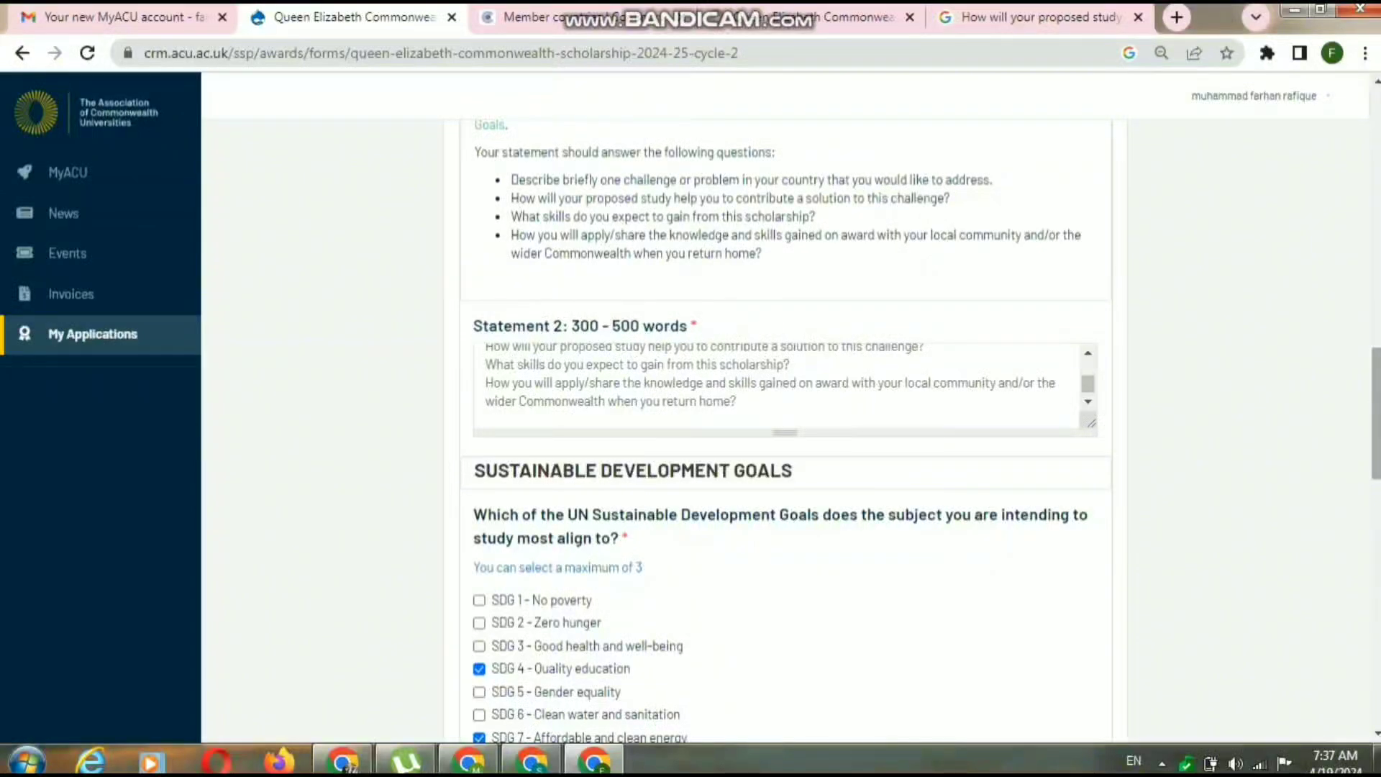
{"action": "scroll", "coordinate": [784, 432], "scroll_direction": "up", "scroll_amount": 3}
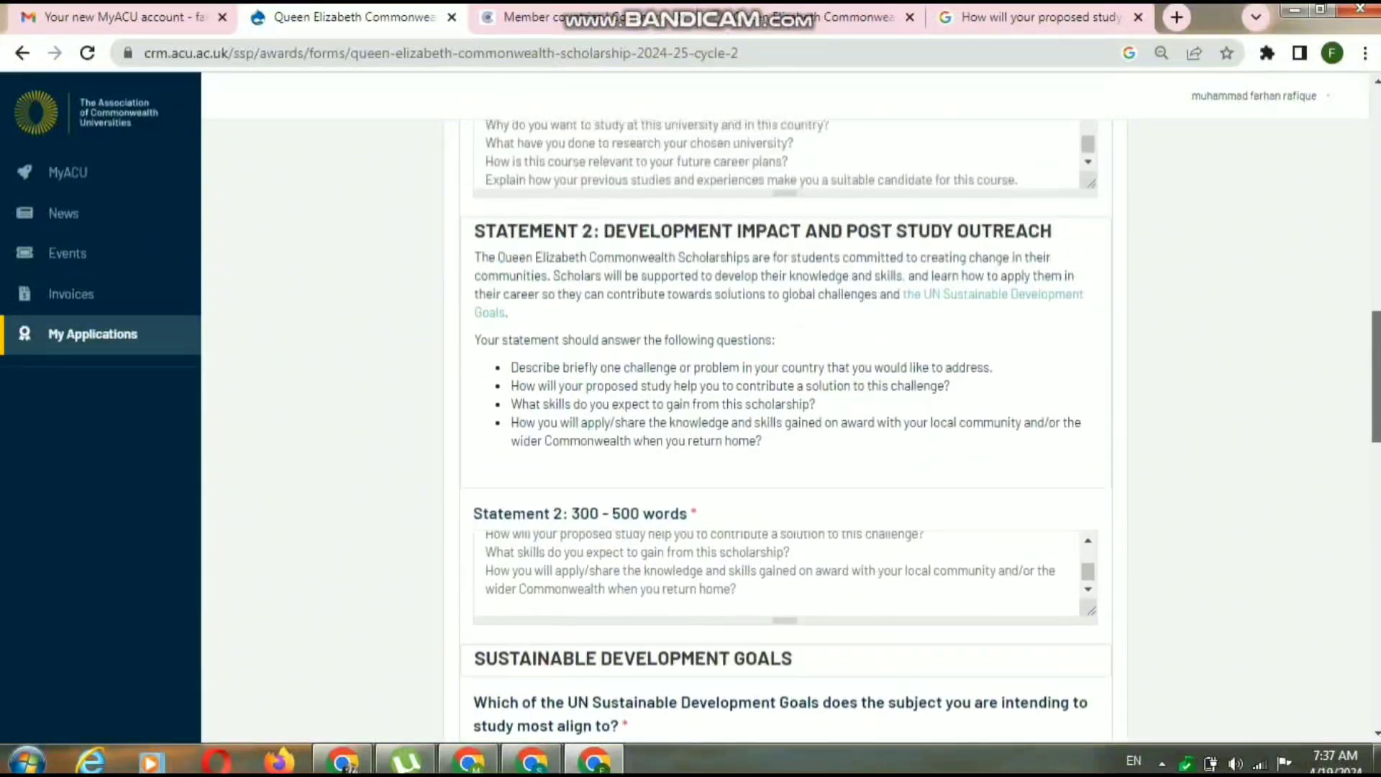
{"action": "scroll", "coordinate": [784, 402], "scroll_direction": "up", "scroll_amount": 1}
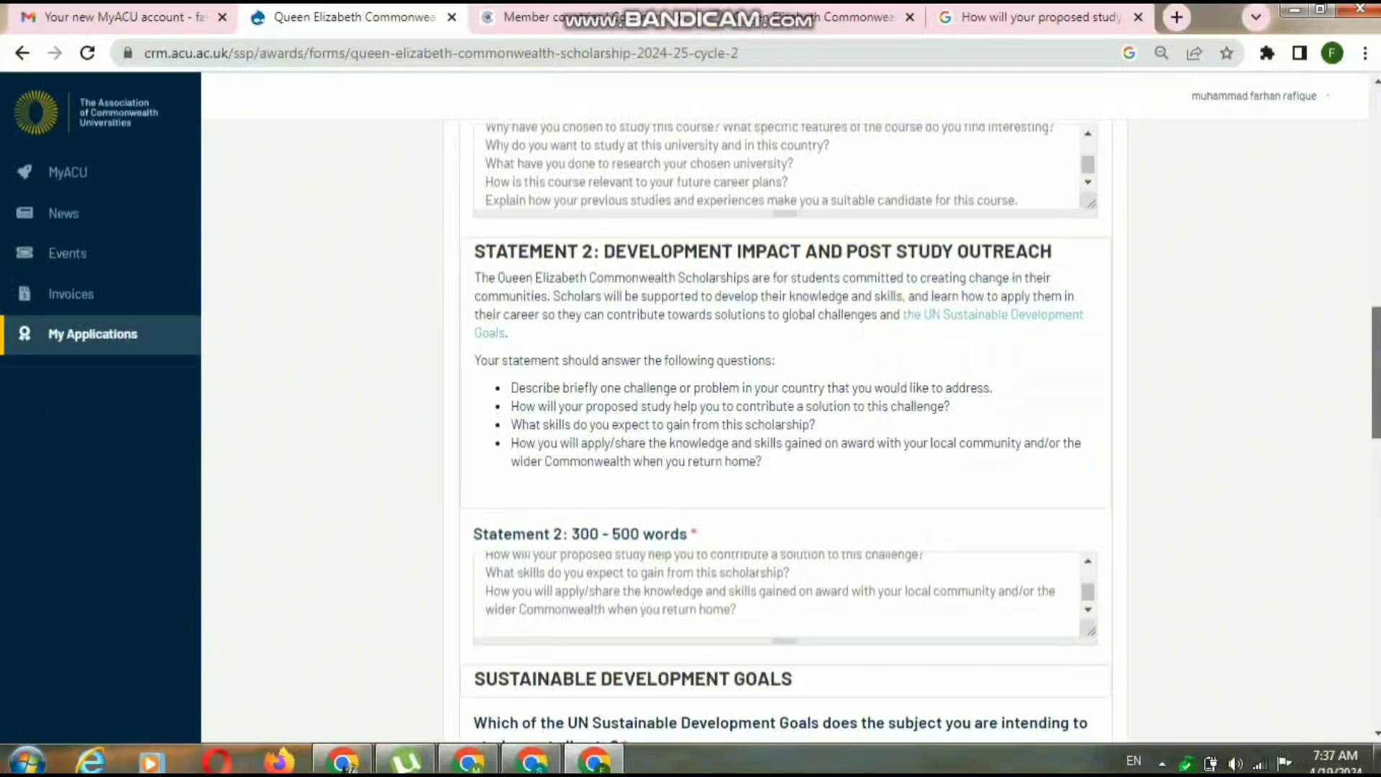
{"action": "scroll", "coordinate": [784, 432], "scroll_direction": "down", "scroll_amount": 1}
{"action": "scroll", "coordinate": [784, 431], "scroll_direction": "down", "scroll_amount": 8}
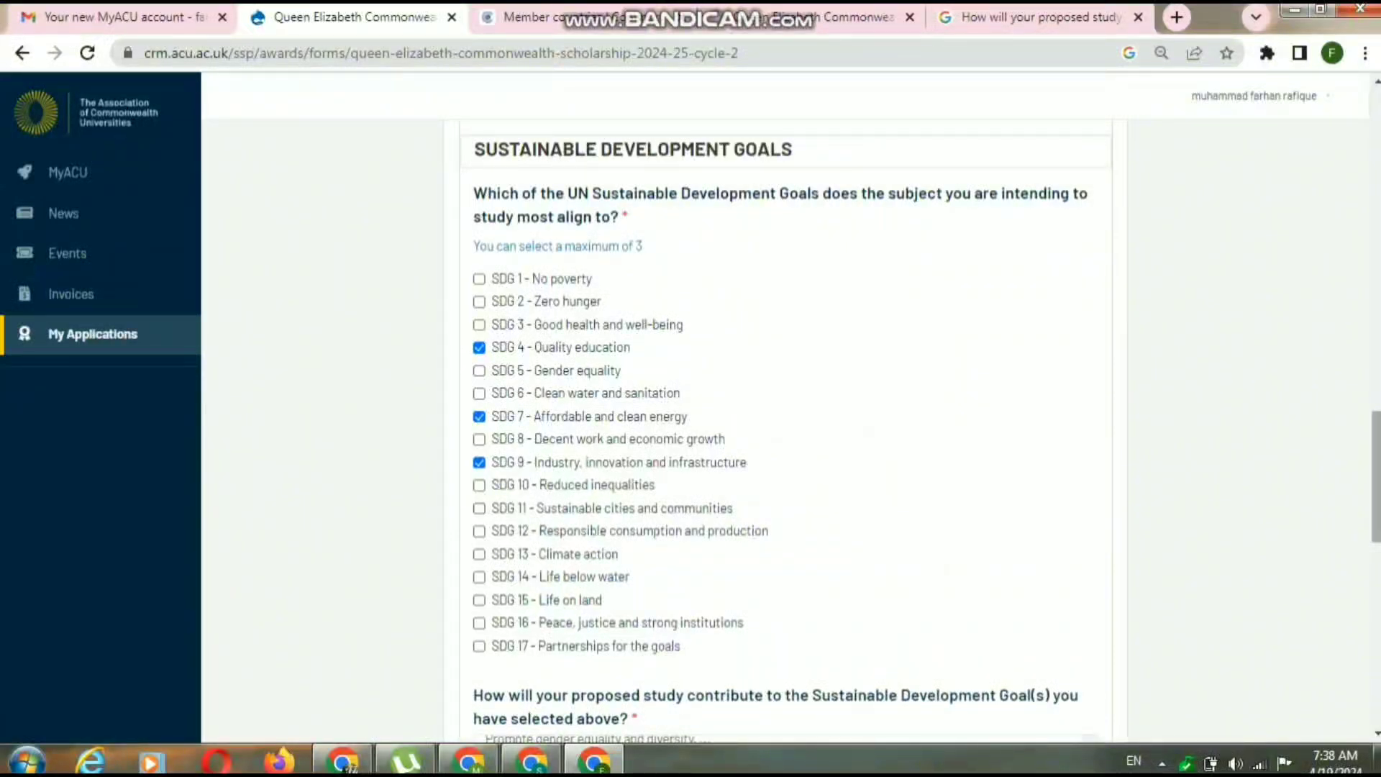
{"action": "scroll", "coordinate": [784, 432], "scroll_direction": "down", "scroll_amount": 3}
{"action": "scroll", "coordinate": [784, 432], "scroll_direction": "down", "scroll_amount": 1}
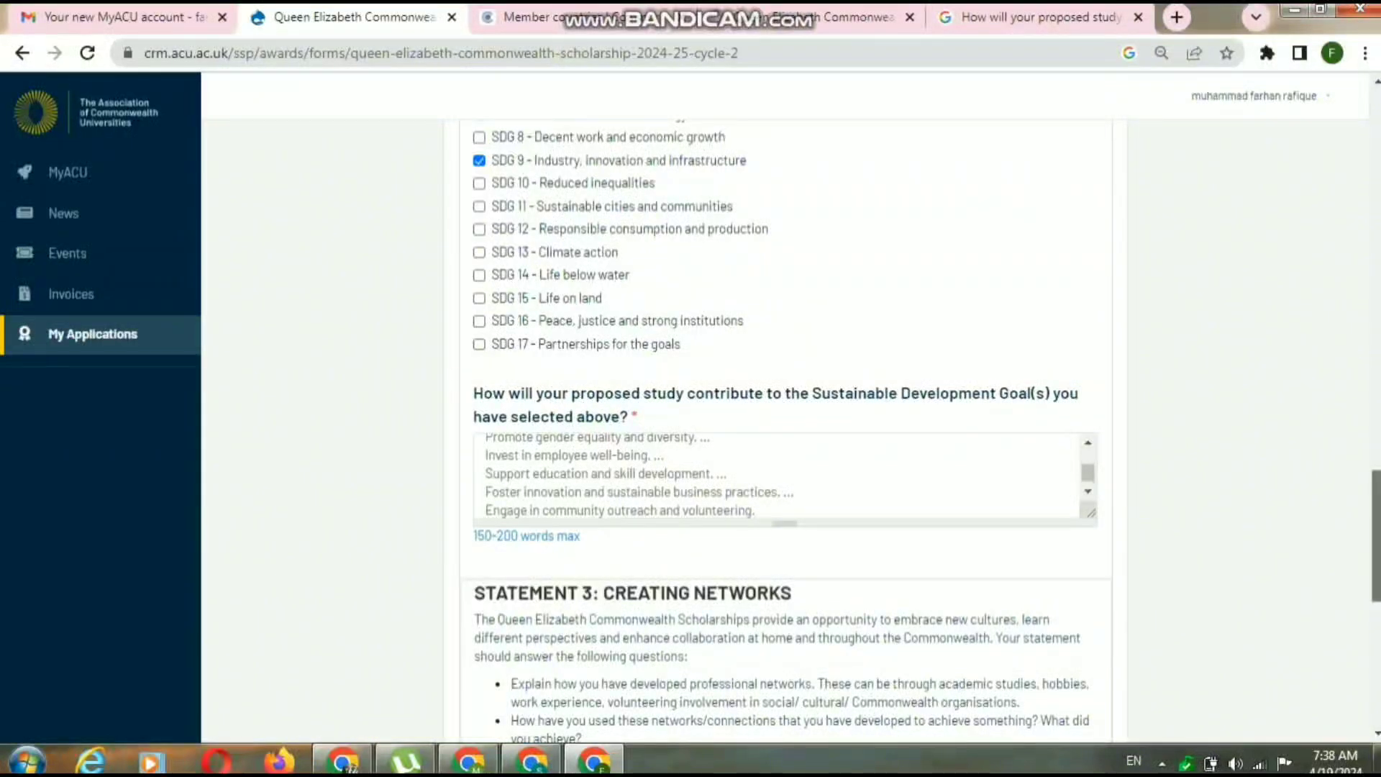
{"action": "scroll", "coordinate": [784, 431], "scroll_direction": "down", "scroll_amount": 3}
{"action": "scroll", "coordinate": [785, 432], "scroll_direction": "down", "scroll_amount": 1}
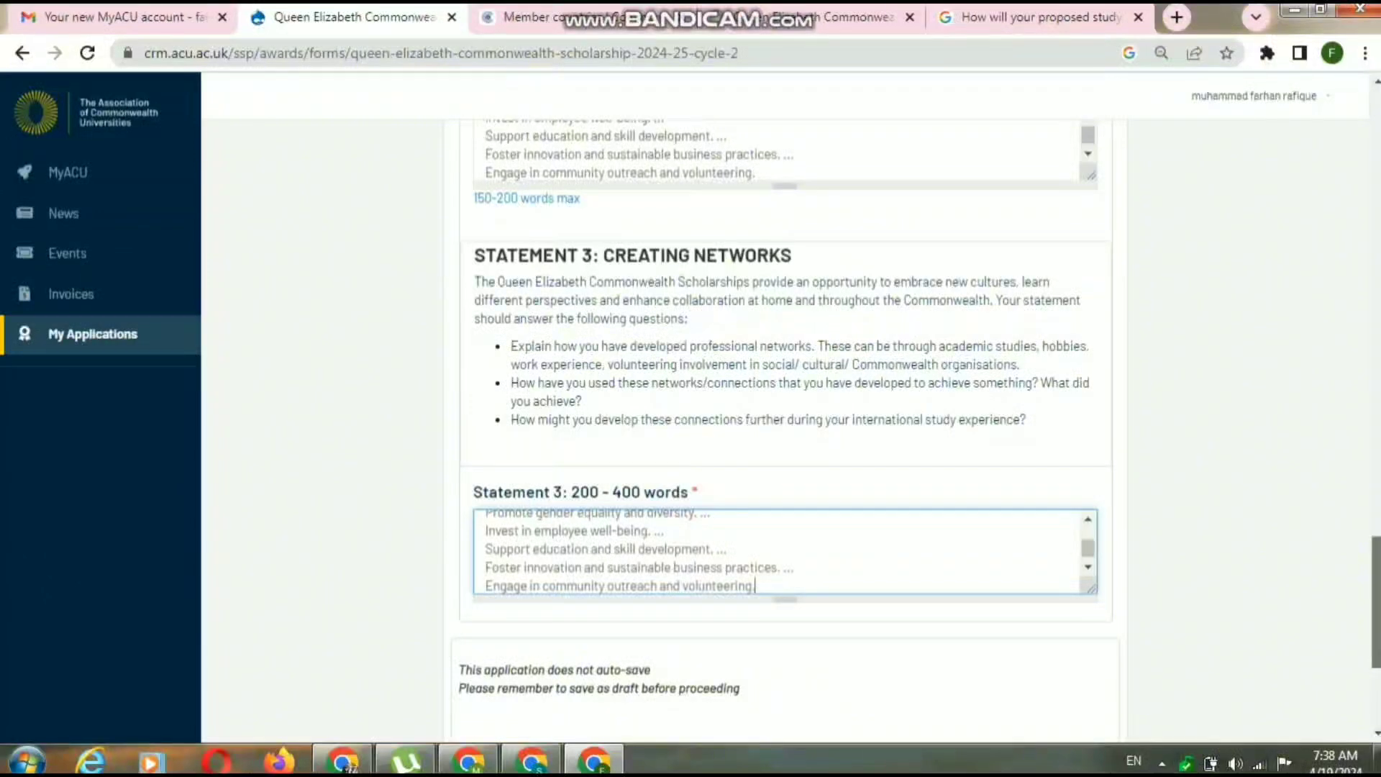
Step: Save page 5 with Save and continue, keeping the Statement 3 answer
{"action": "scroll", "coordinate": [792, 432], "scroll_direction": "down", "scroll_amount": 2}
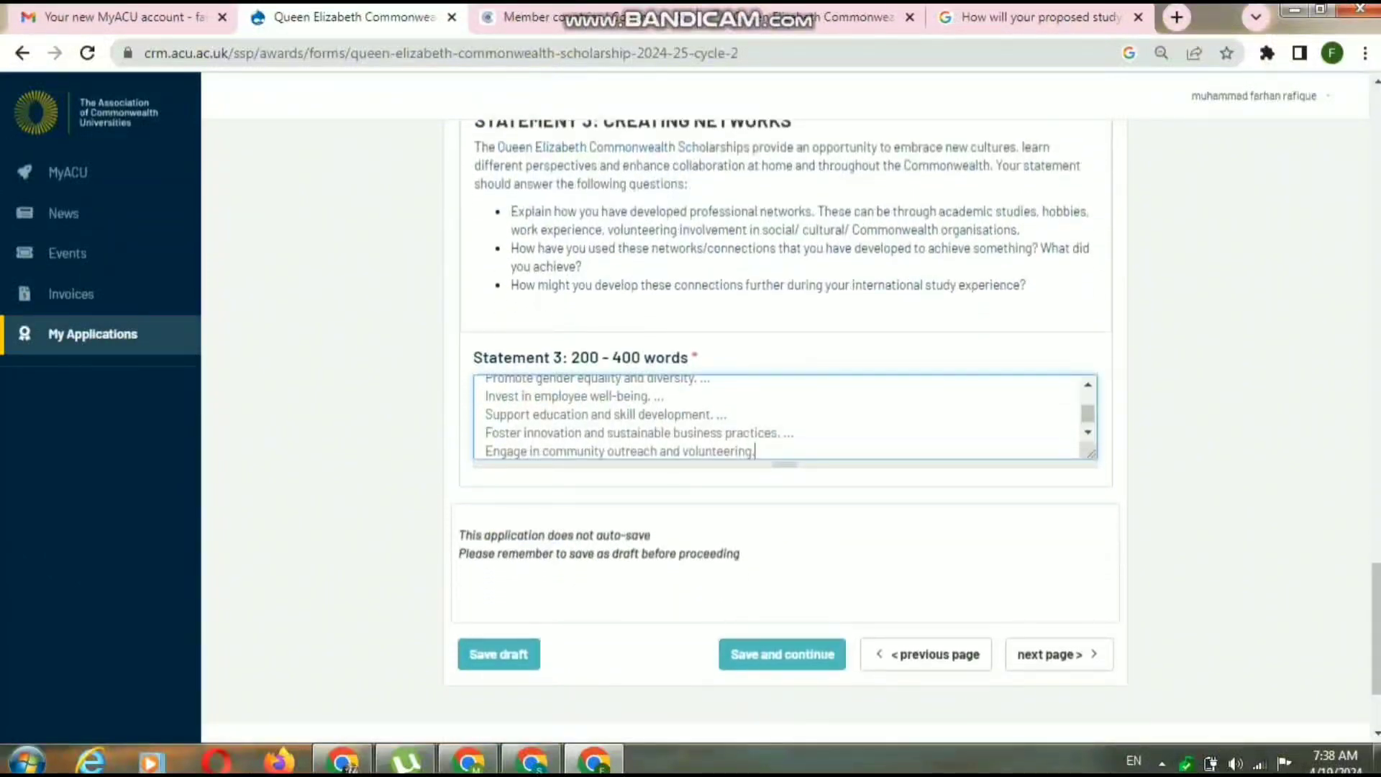
{"action": "left_click", "coordinate": [783, 654]}
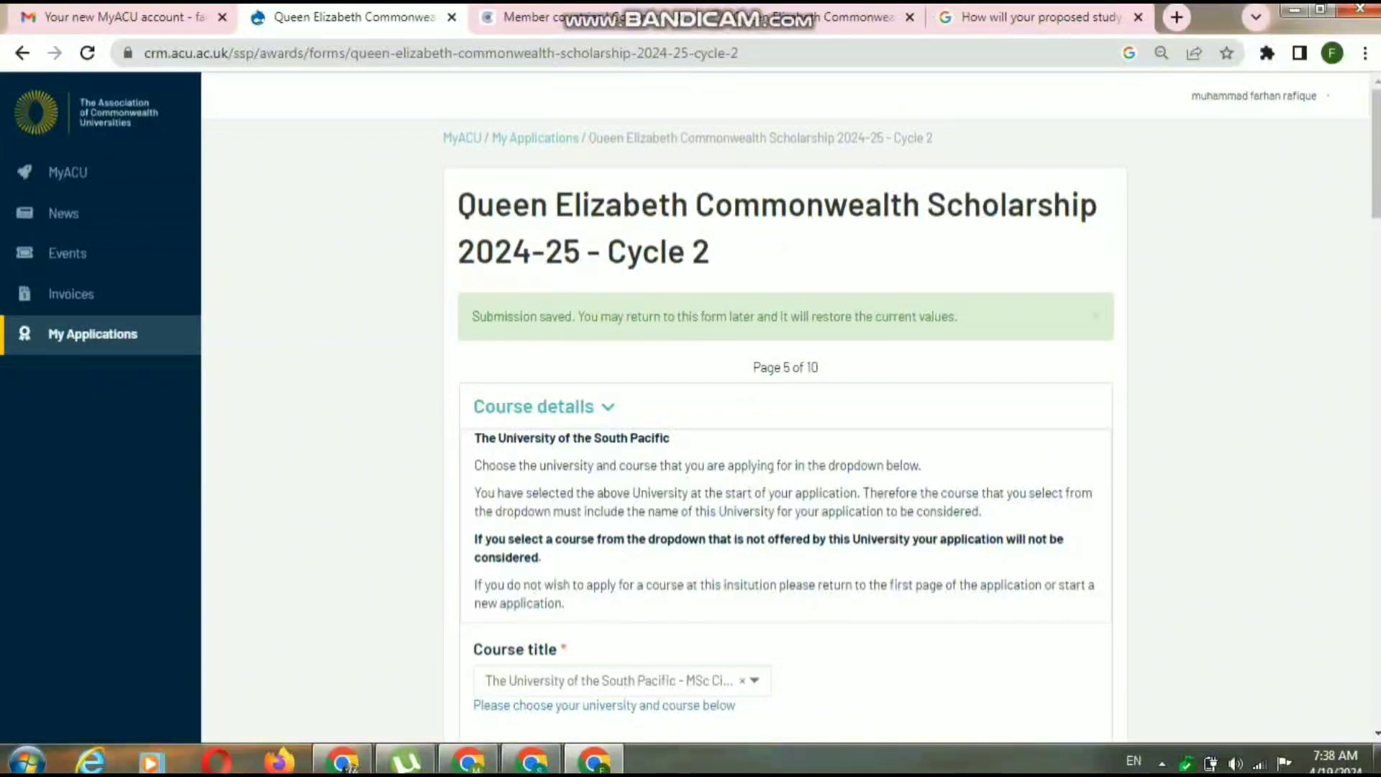
{"action": "scroll", "coordinate": [784, 432], "scroll_direction": "down", "scroll_amount": 20}
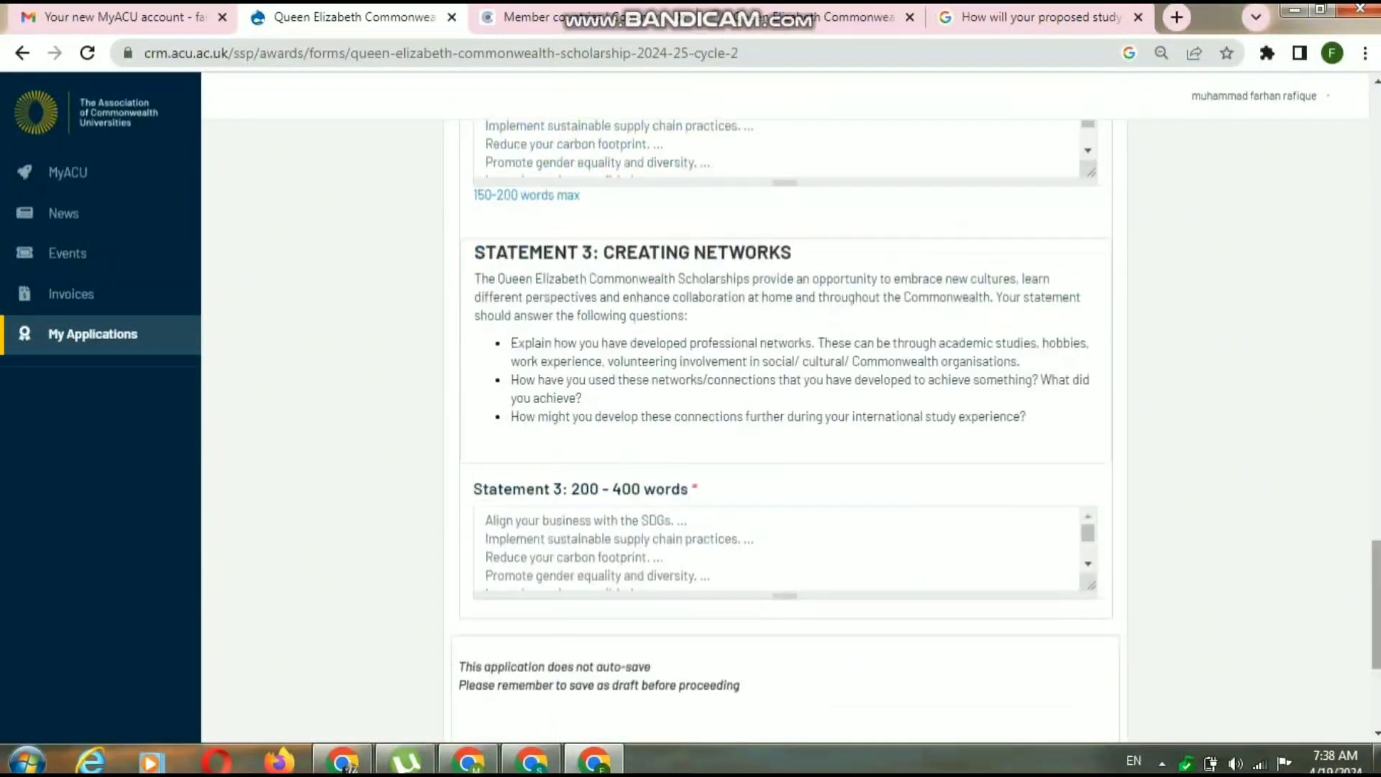
{"action": "scroll", "coordinate": [784, 432], "scroll_direction": "down", "scroll_amount": 4}
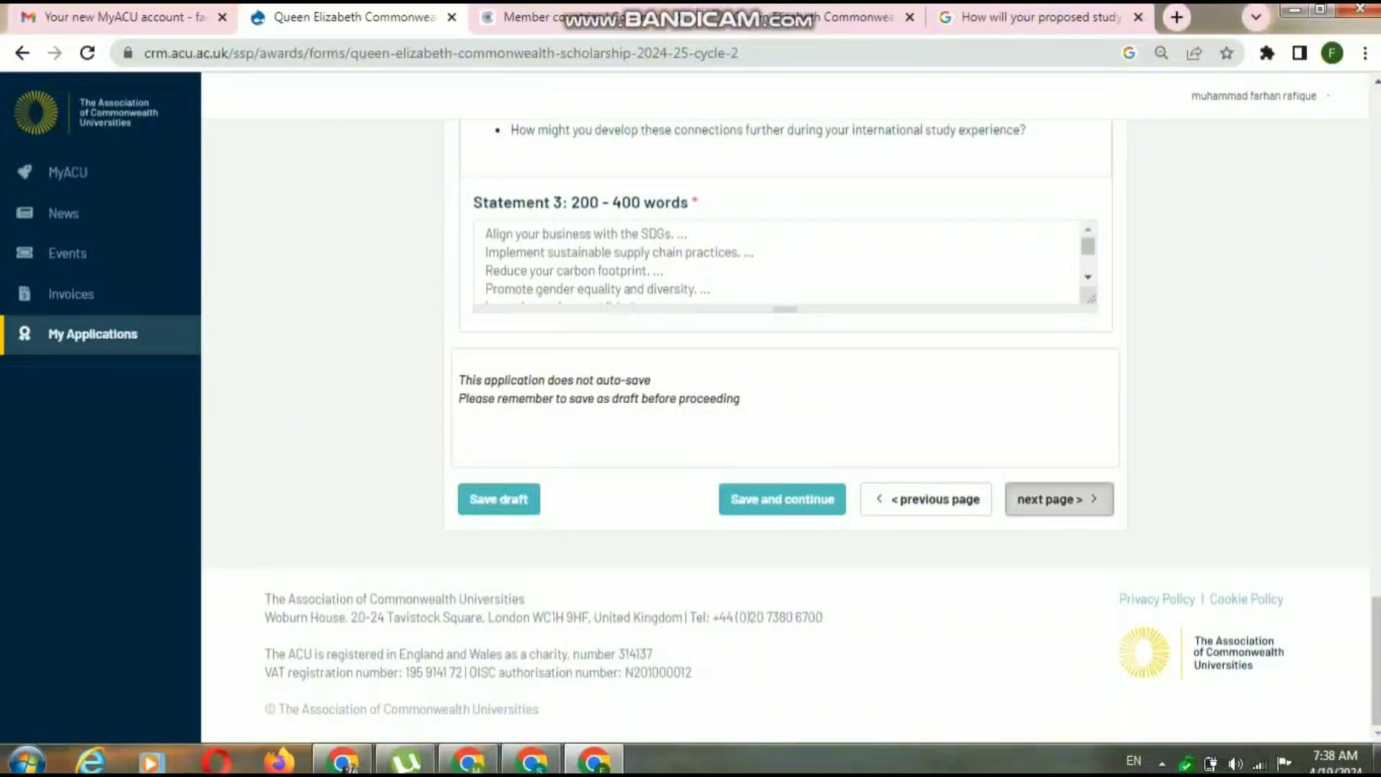
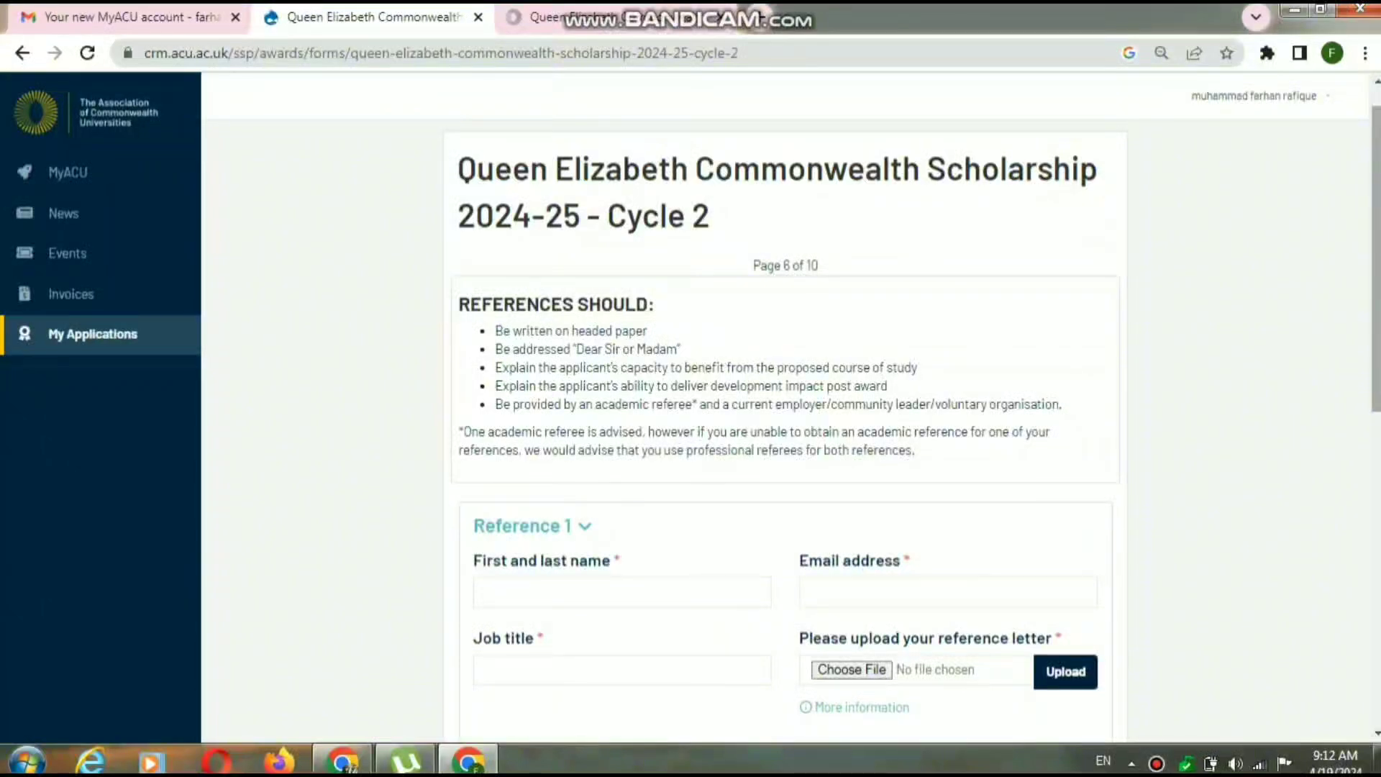
Step: Enter the first referee's full name, e-mail address and job title Professor under Reference 1
{"action": "left_click_drag", "start_coordinate": [1375, 258], "coordinate": [1375, 368]}
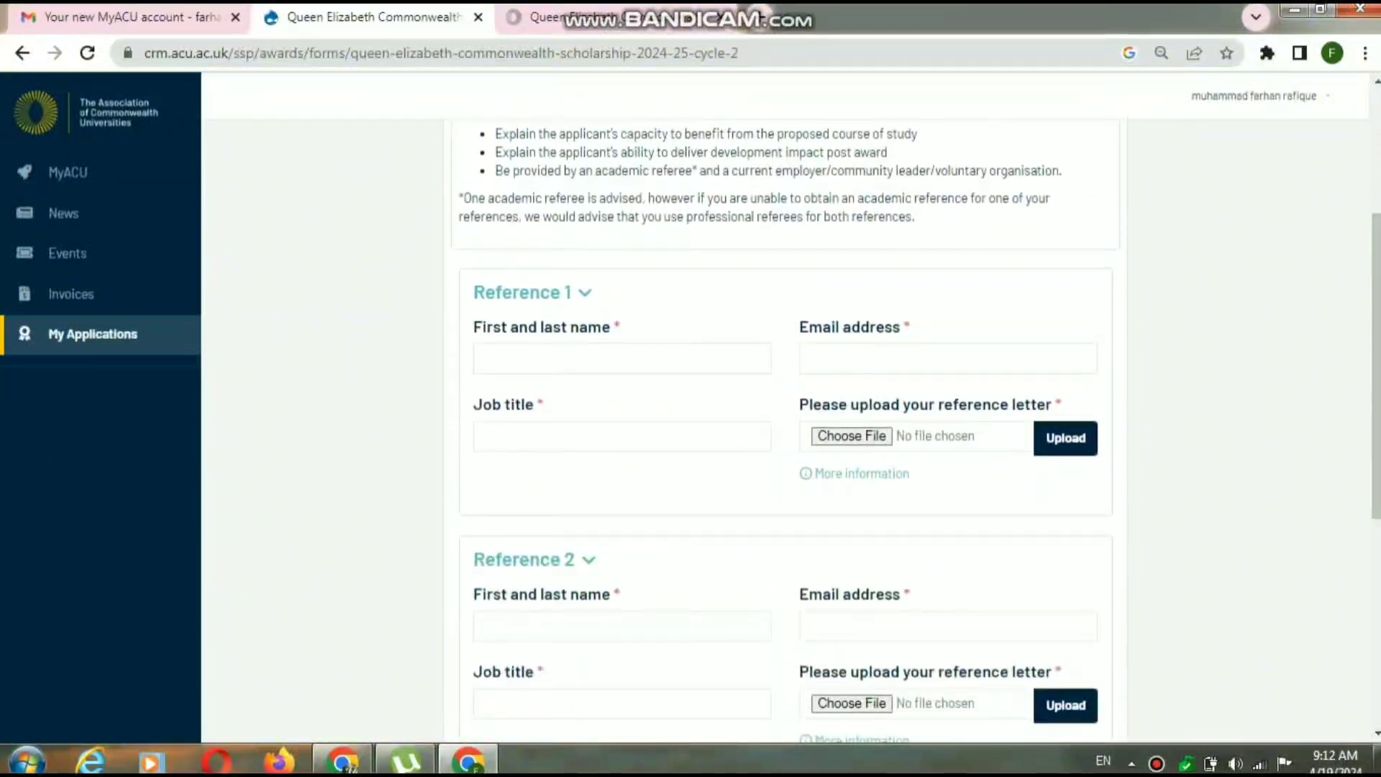
{"action": "left_click", "coordinate": [486, 359]}
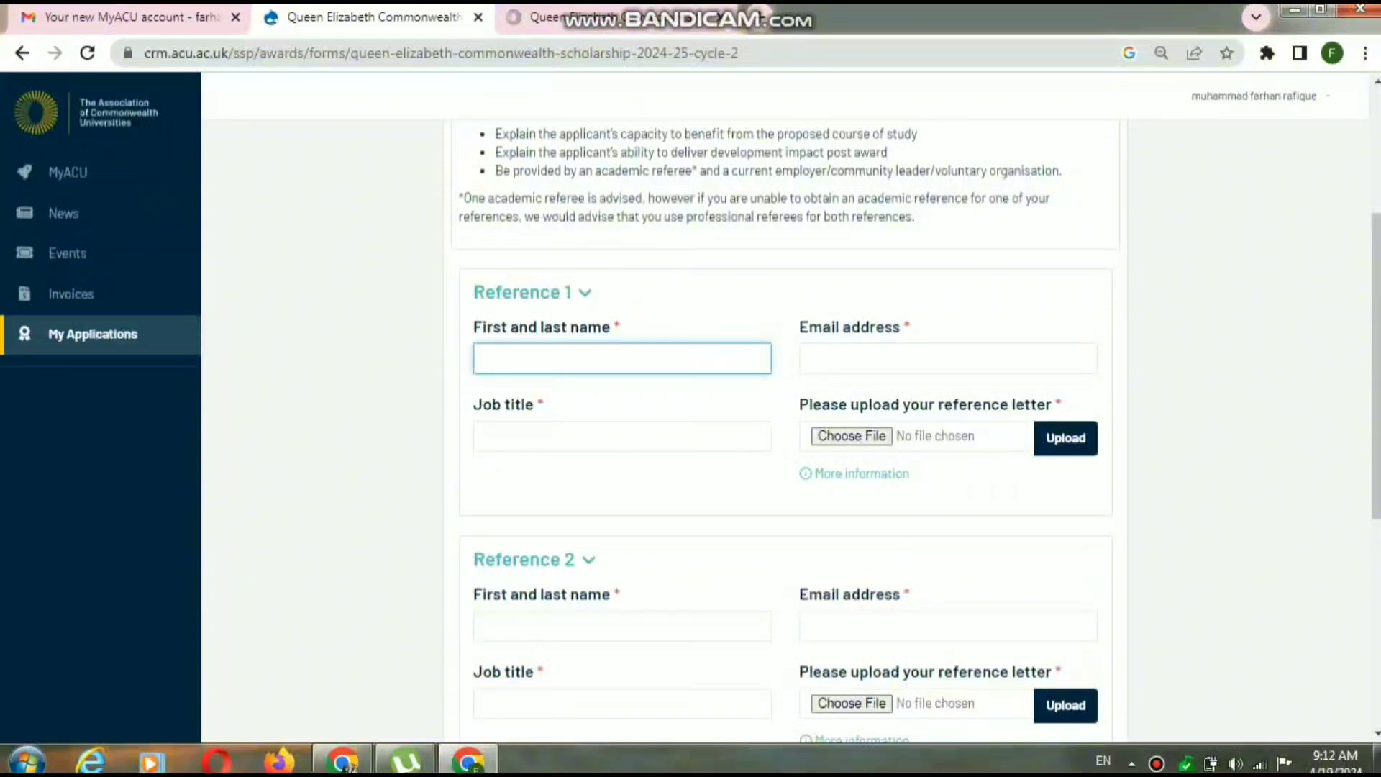
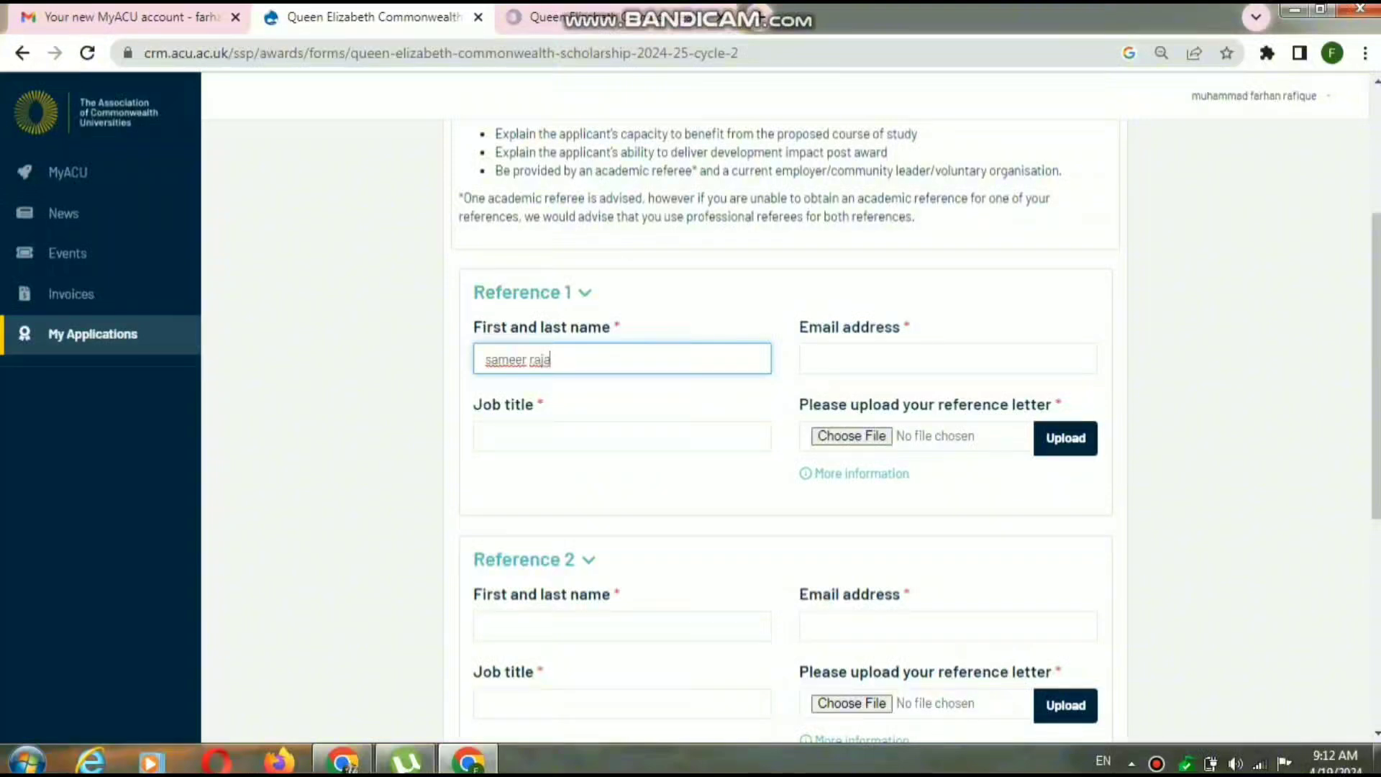
{"action": "left_click", "coordinate": [813, 359]}
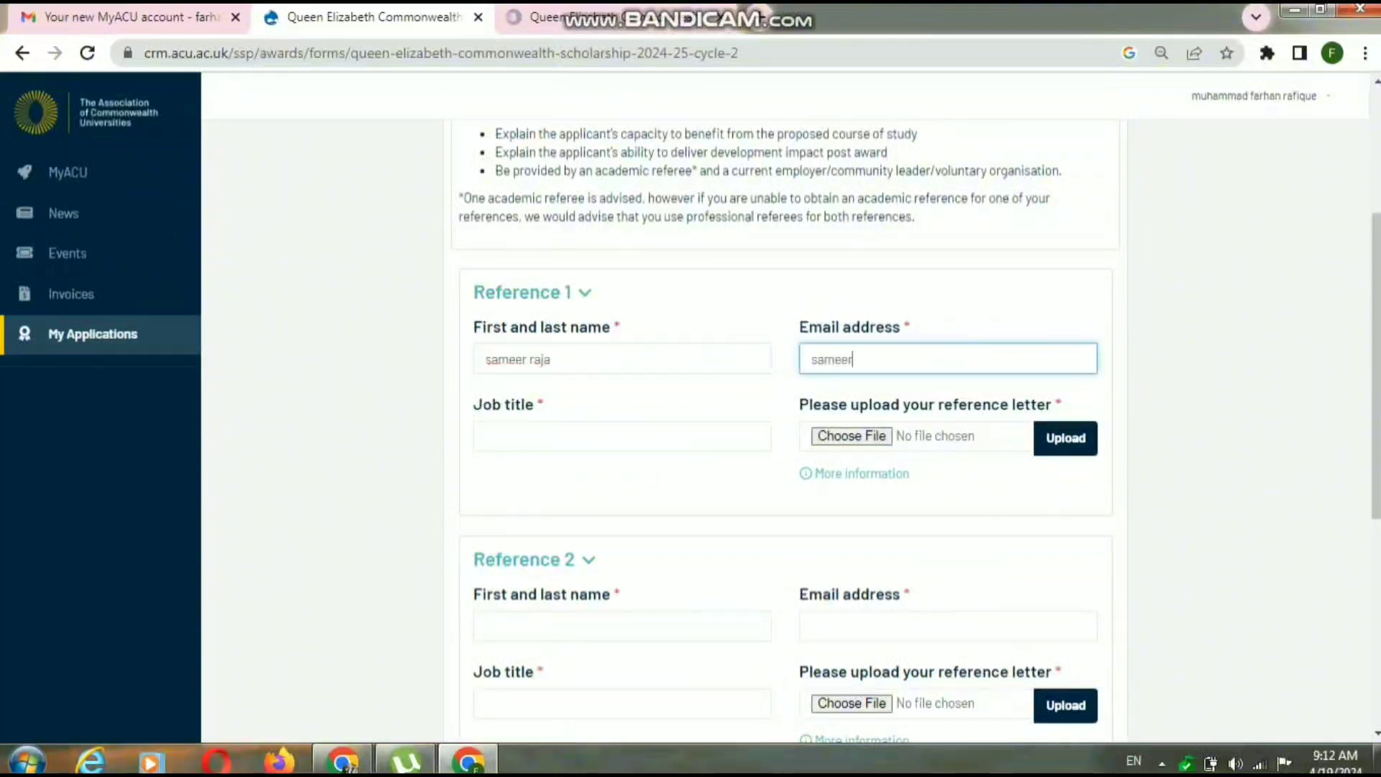
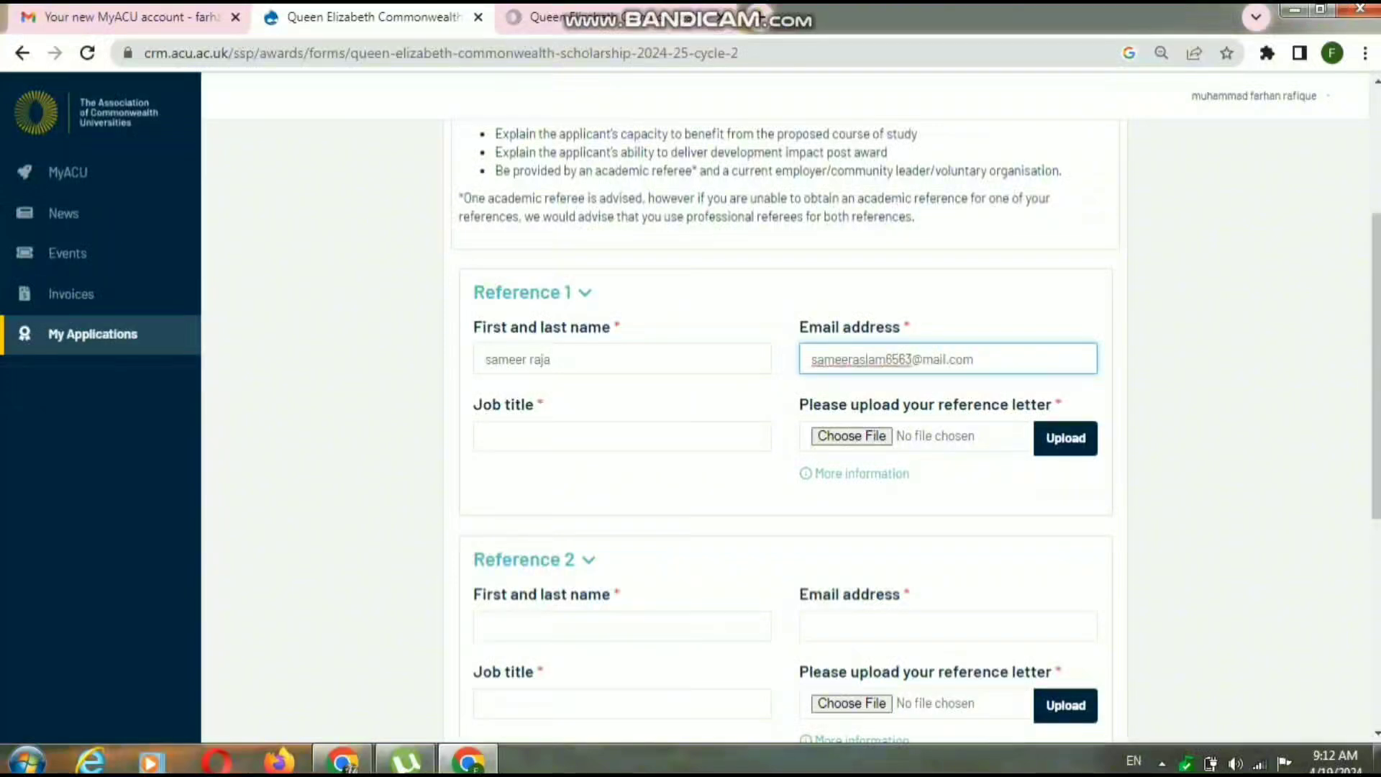
{"action": "left_click", "coordinate": [623, 436]}
{"action": "type", "text": "Professor"}
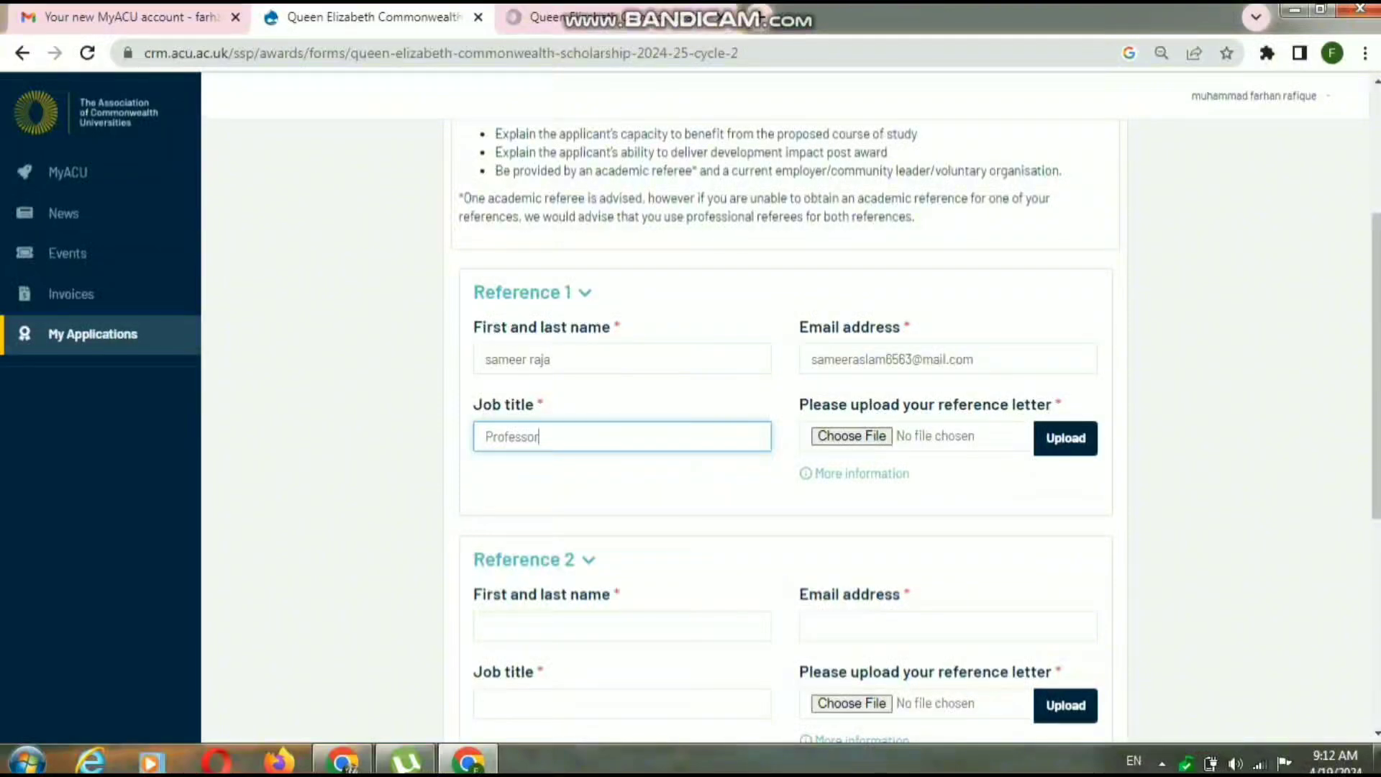
Step: Upload the recommendation letter PDF as the first referee's reference letter
{"action": "left_click", "coordinate": [852, 436]}
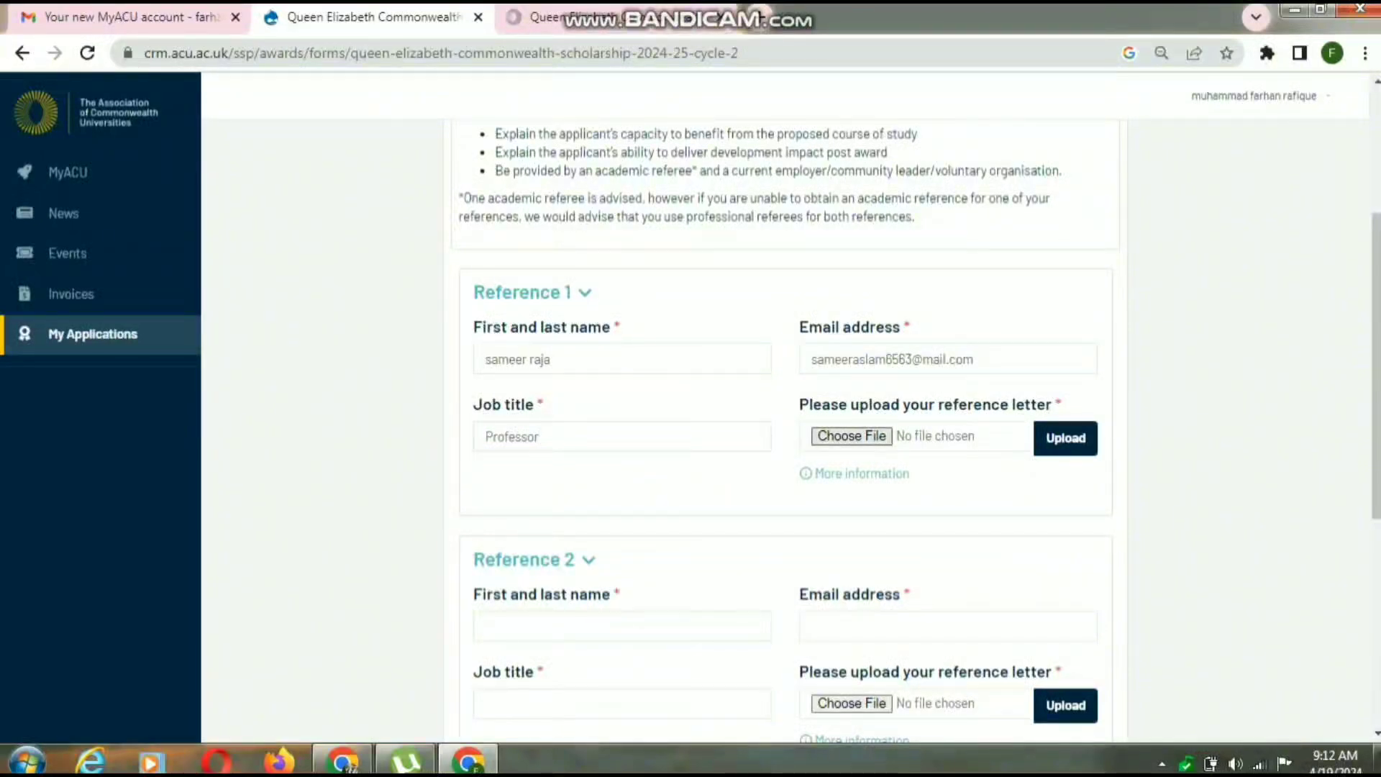
{"action": "key", "text": "Return"}
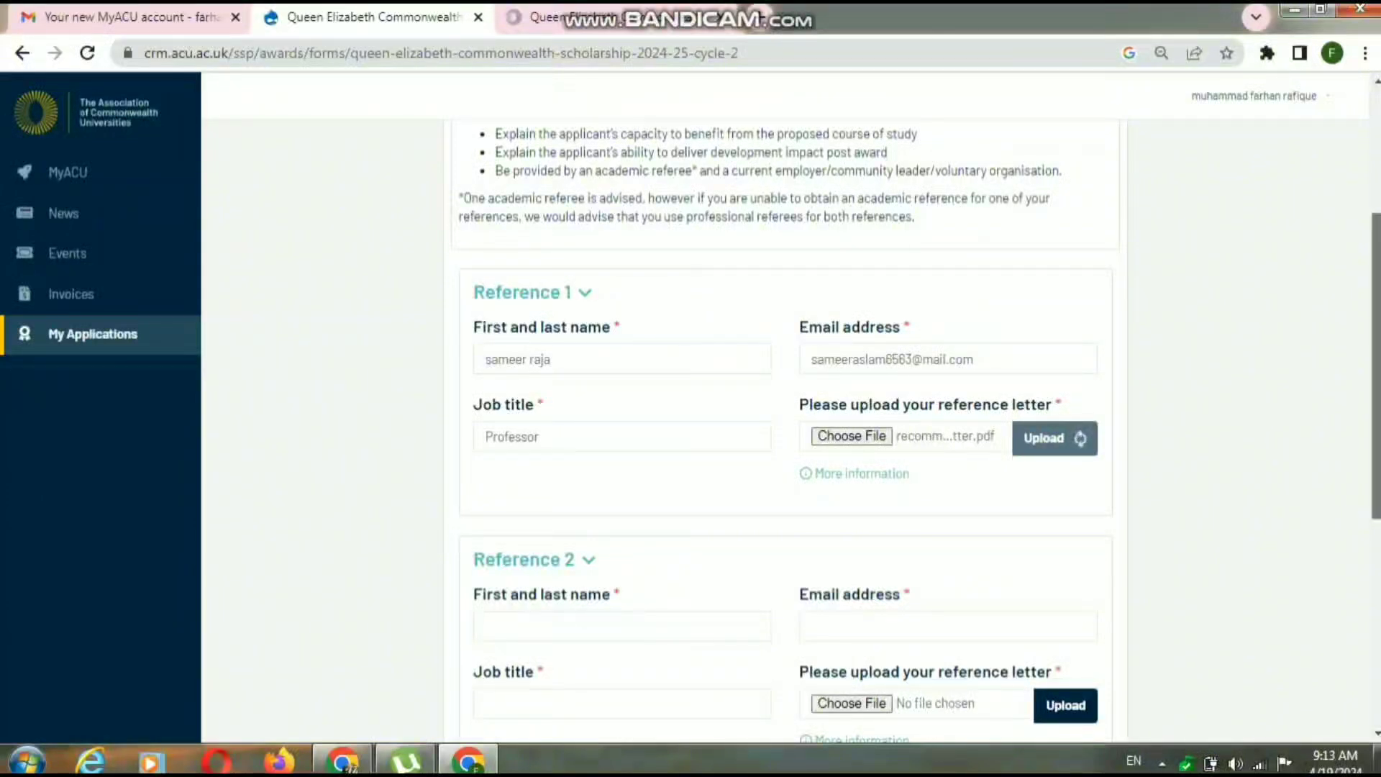
{"action": "scroll", "coordinate": [786, 432], "scroll_direction": "down", "scroll_amount": 4}
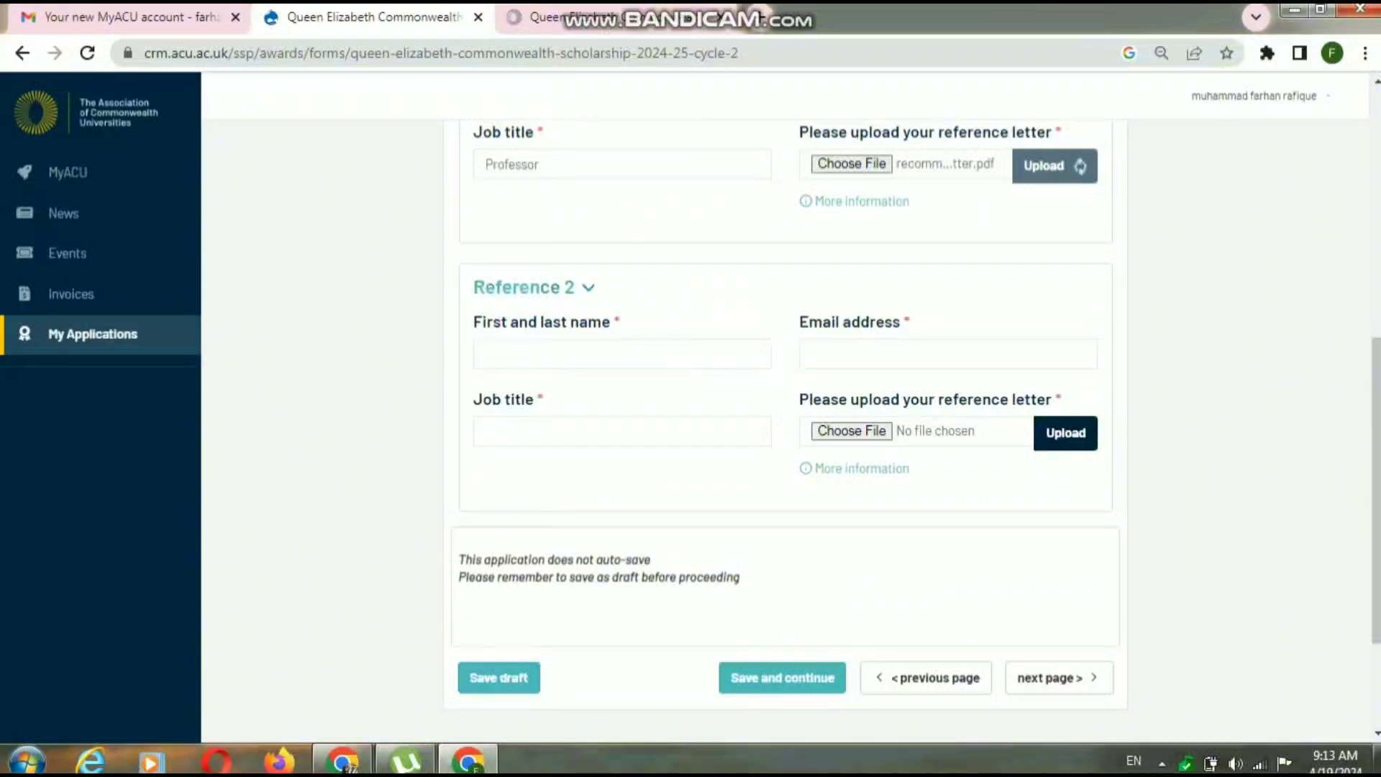
Step: Enter the second referee's full name, e-mail address and job title Manager under Reference 2
{"action": "left_click", "coordinate": [487, 354]}
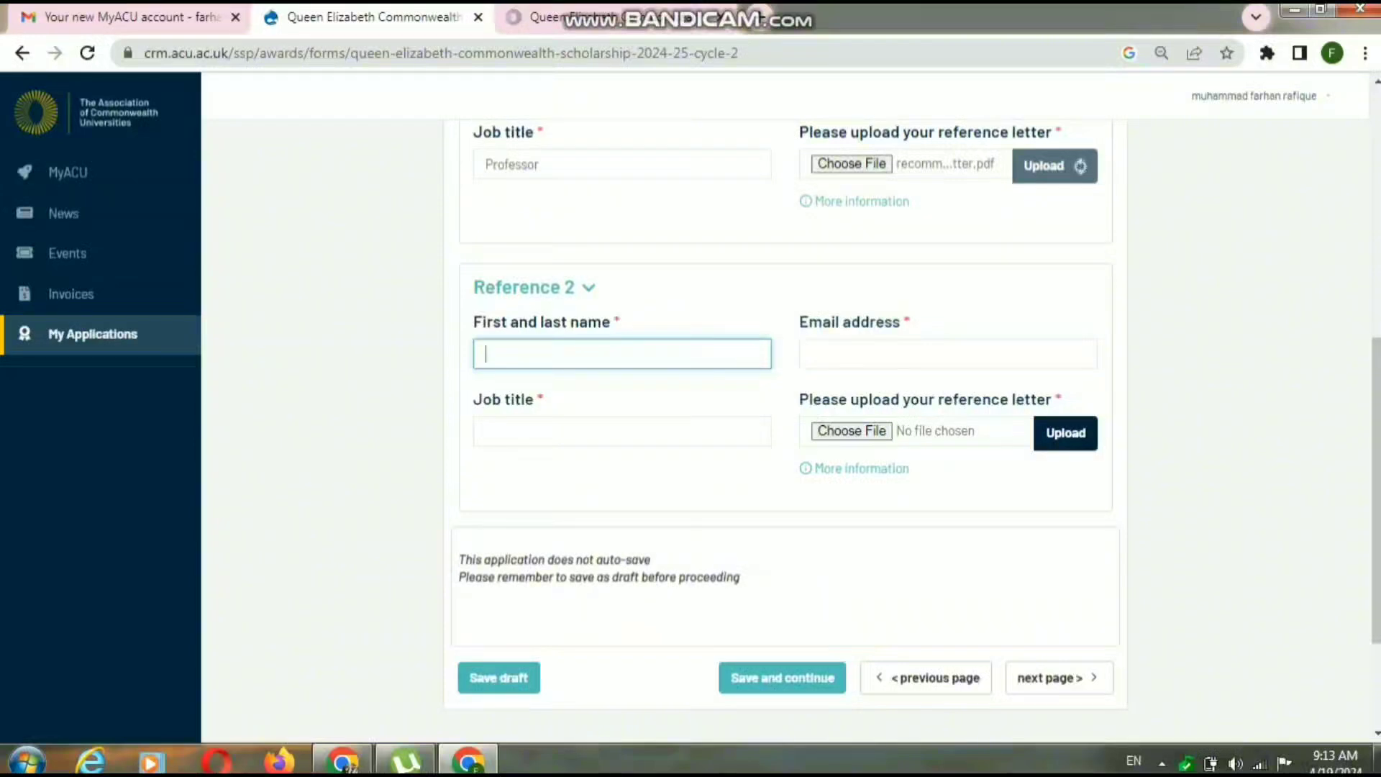
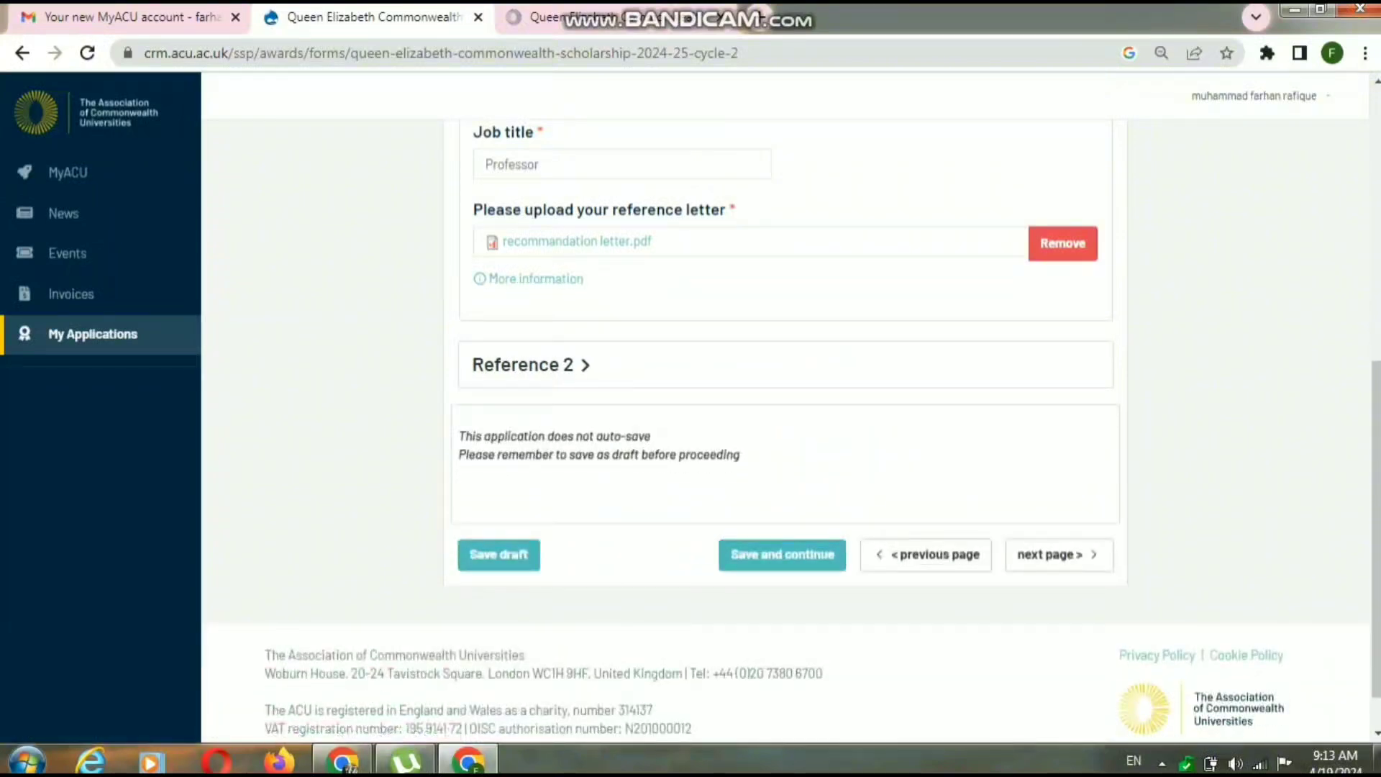
{"action": "left_click", "coordinate": [523, 365]}
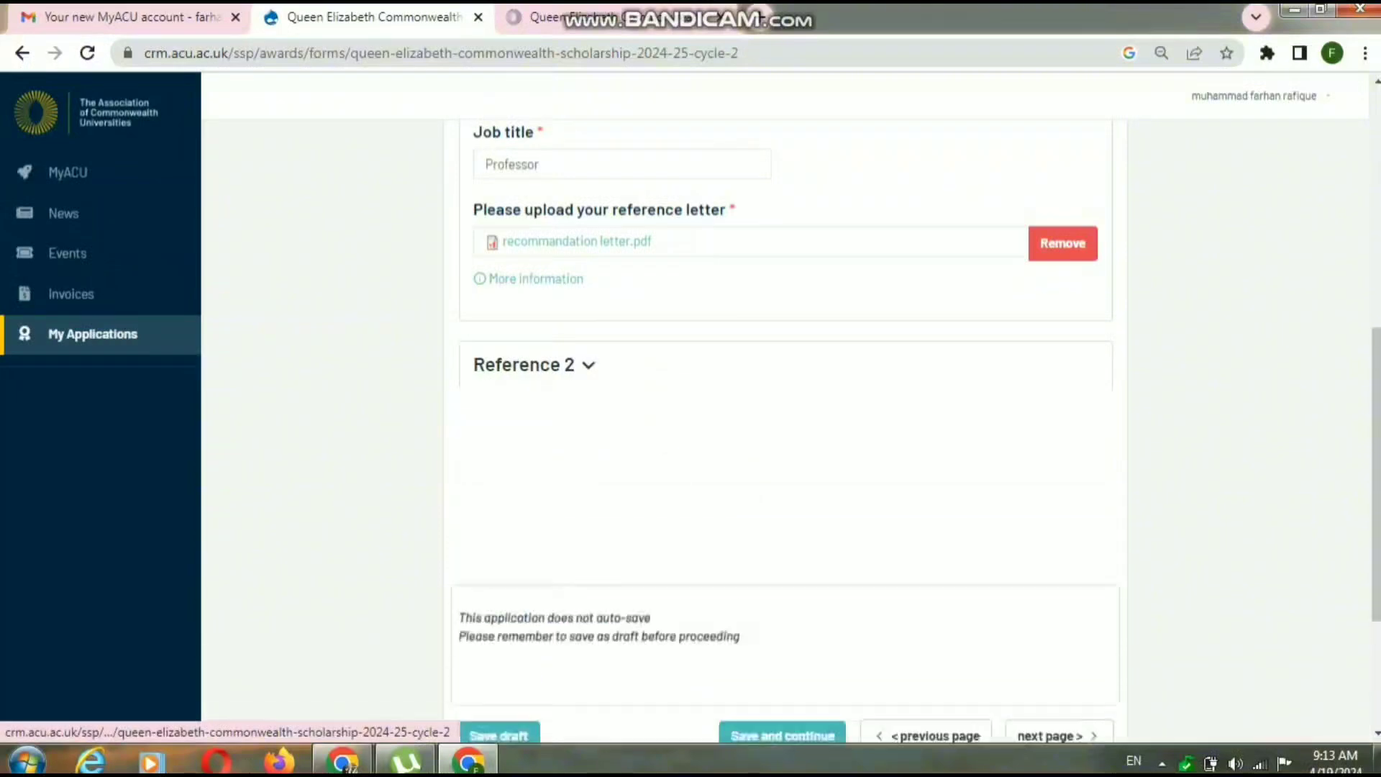
{"action": "left_click", "coordinate": [809, 431]}
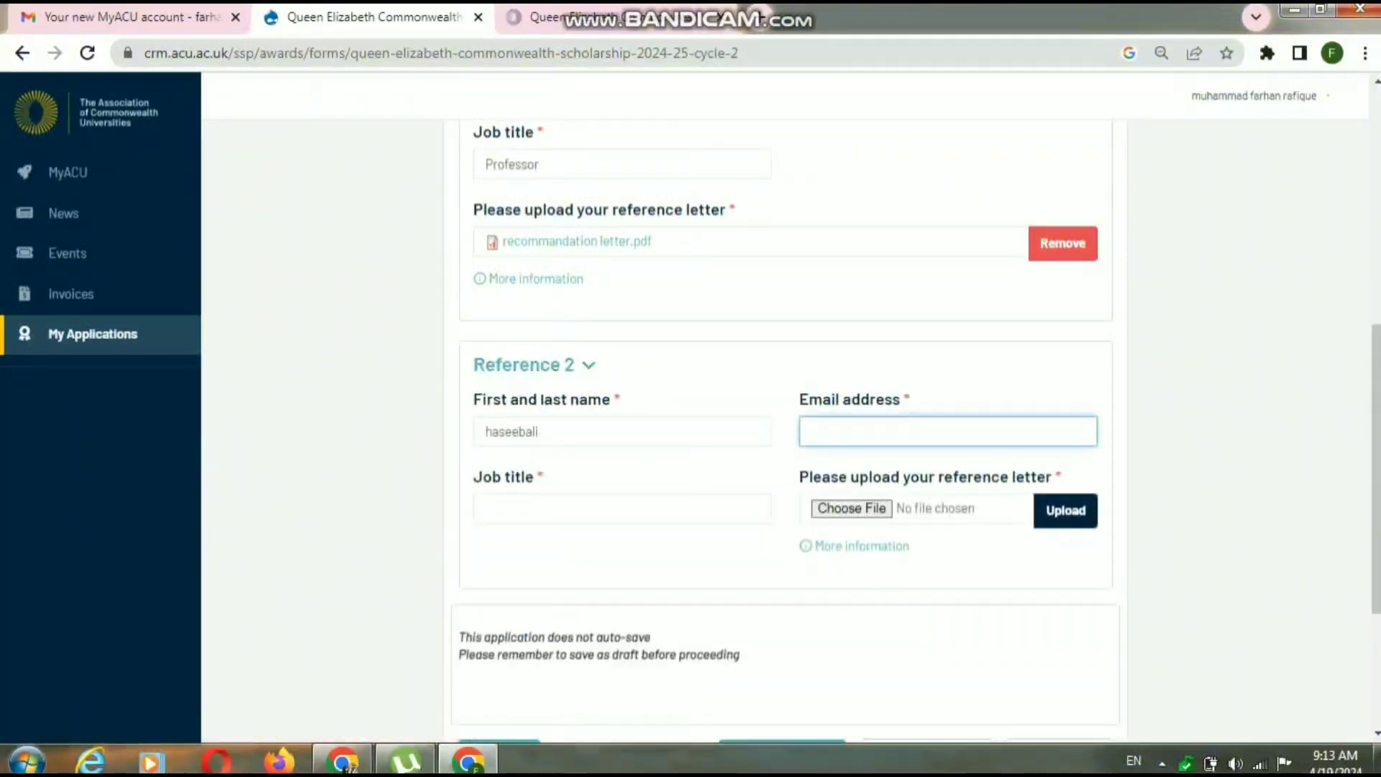
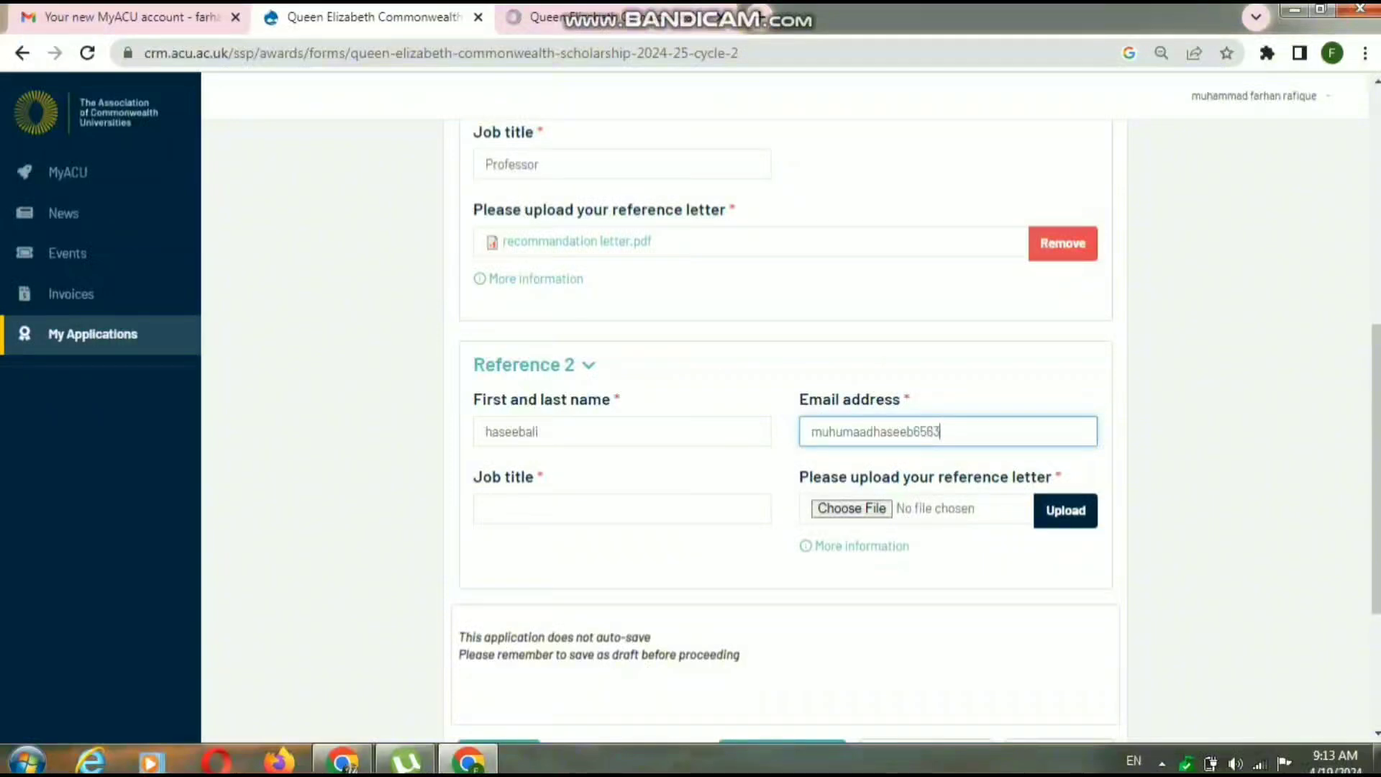
{"action": "key", "text": "ctrl+a"}
{"action": "key", "text": "Tab"}
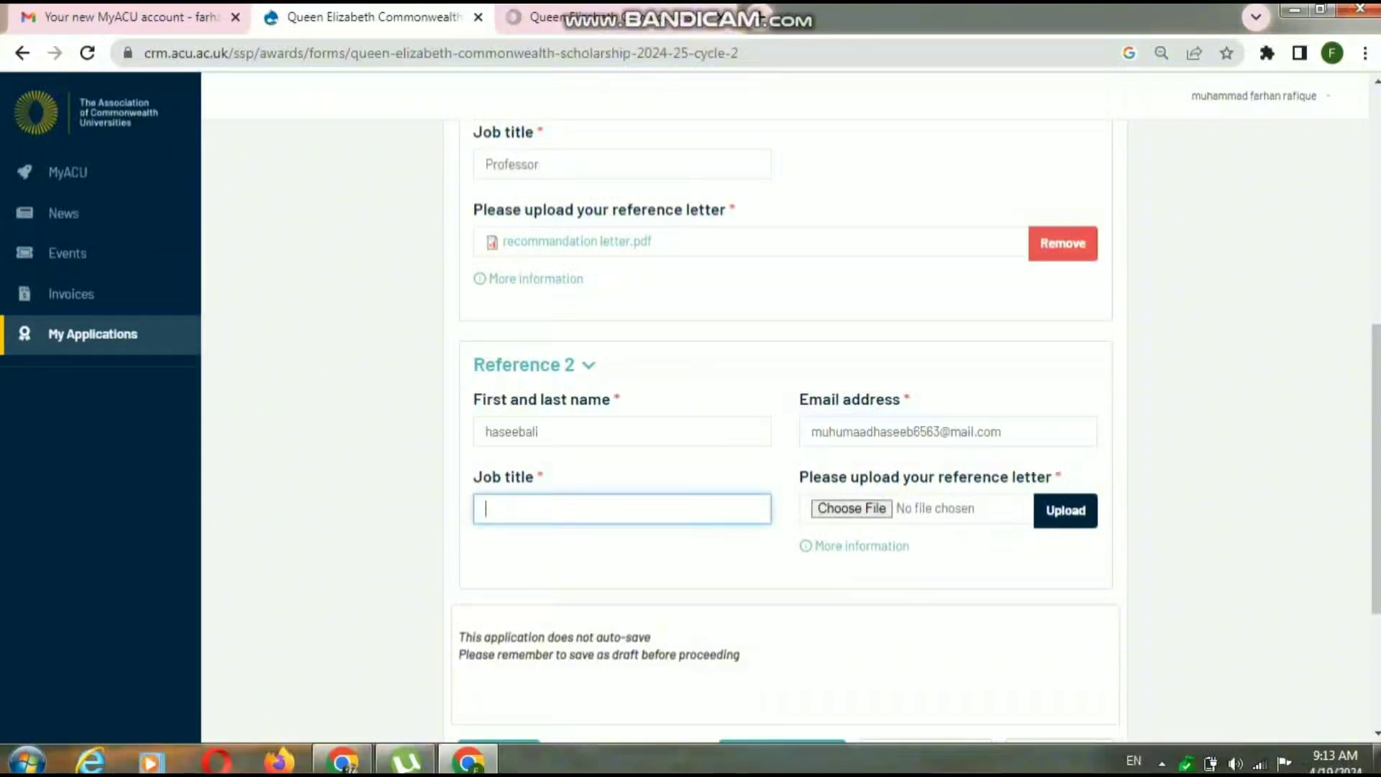
{"action": "type", "text": "Manager"}
Step: Upload recommandation letter.pdf as the second referee's reference letter
{"action": "key", "text": "Tab"}
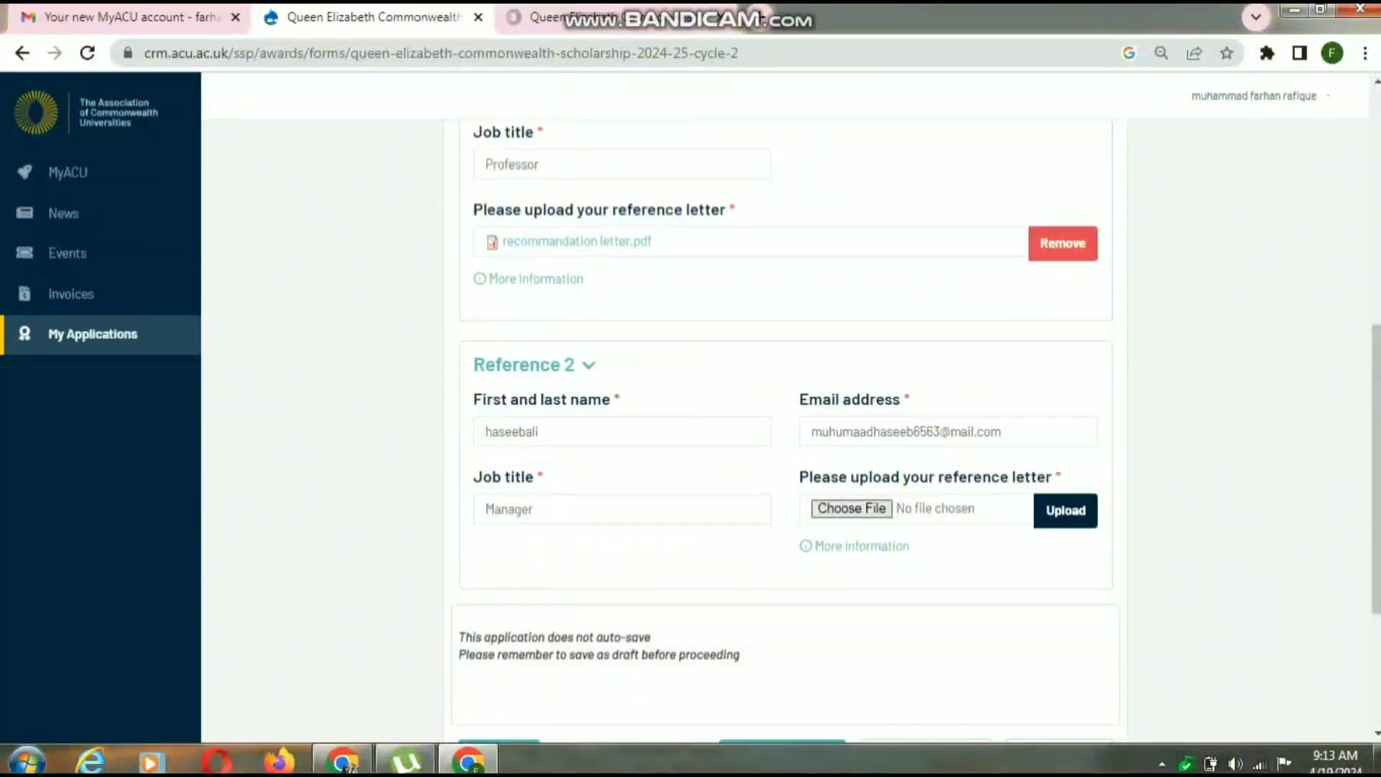
{"action": "key", "text": "Return"}
{"action": "double_click", "coordinate": [287, 611]}
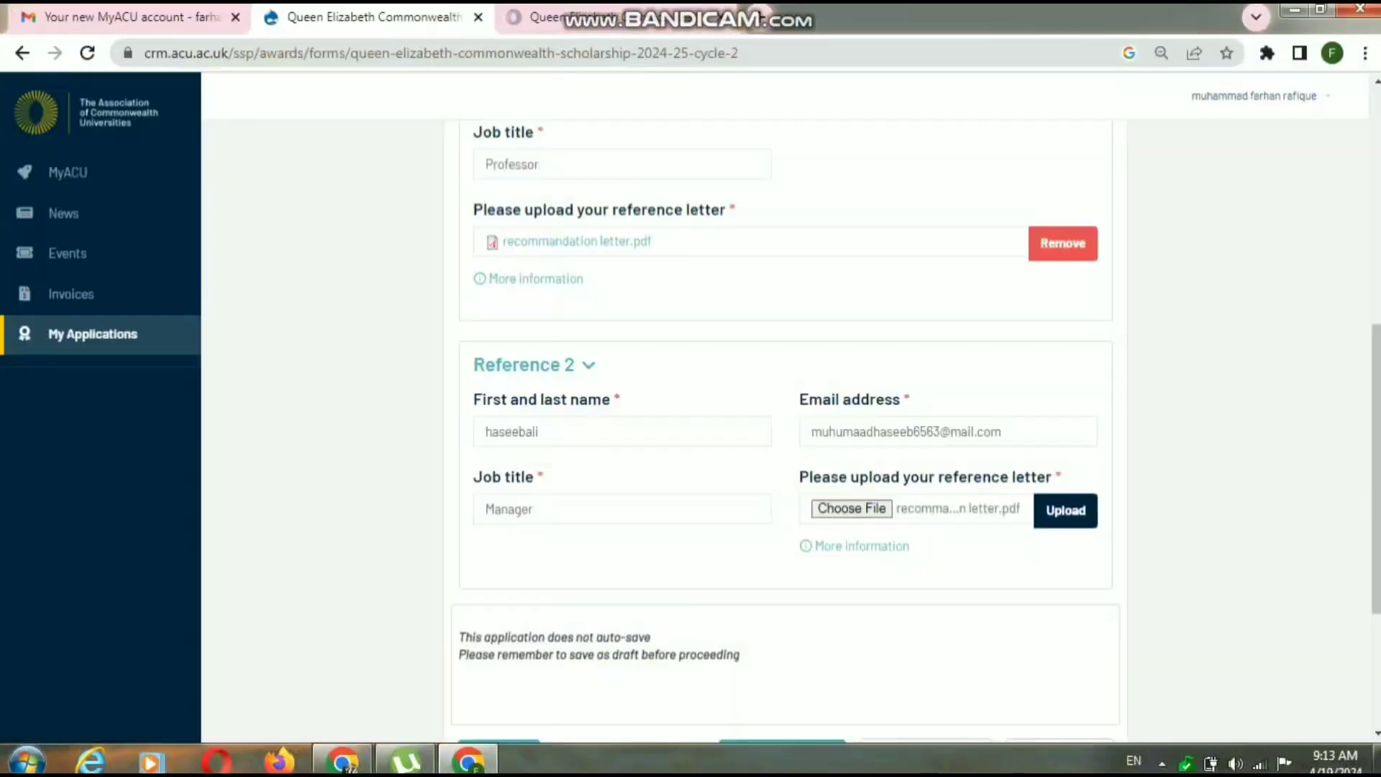
{"action": "key", "text": "Tab"}
{"action": "key", "text": "Return"}
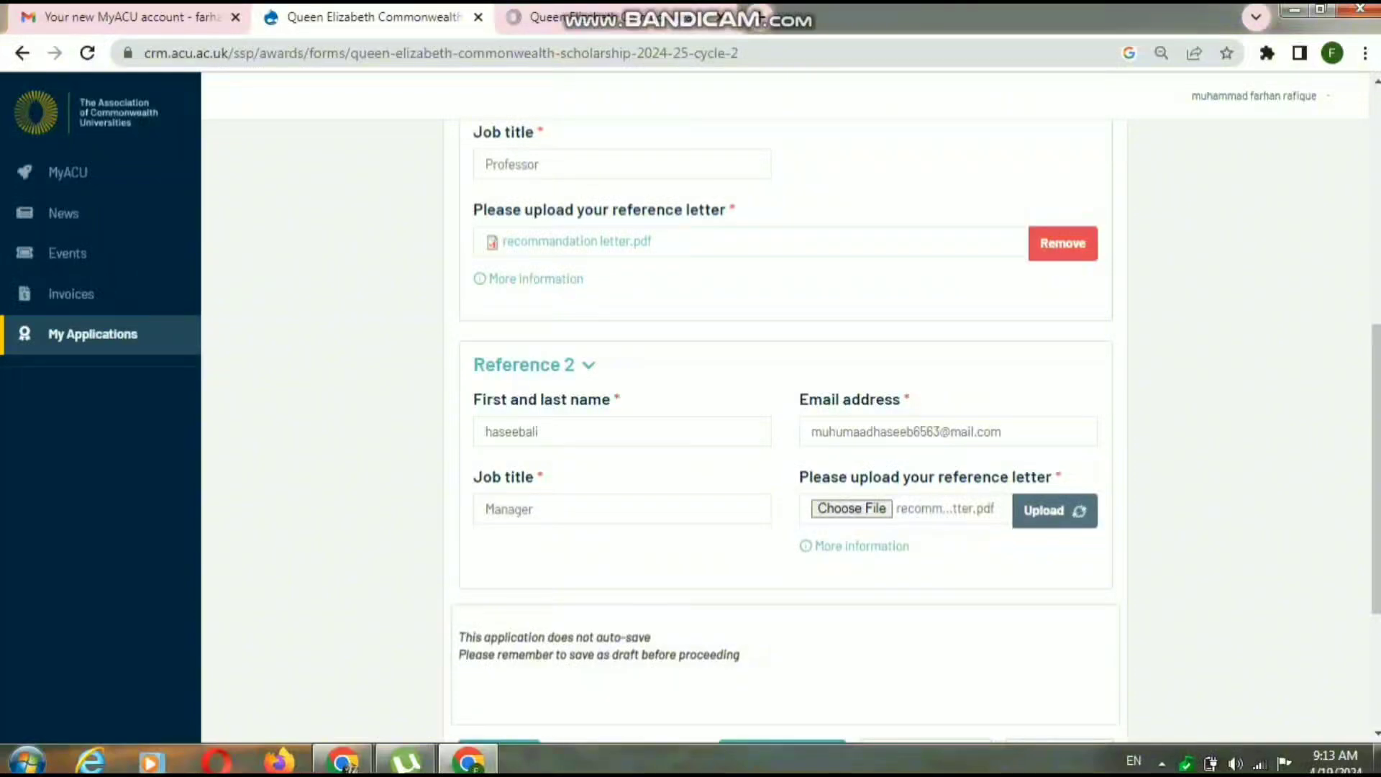
{"action": "scroll", "coordinate": [791, 432], "scroll_direction": "down", "scroll_amount": 3}
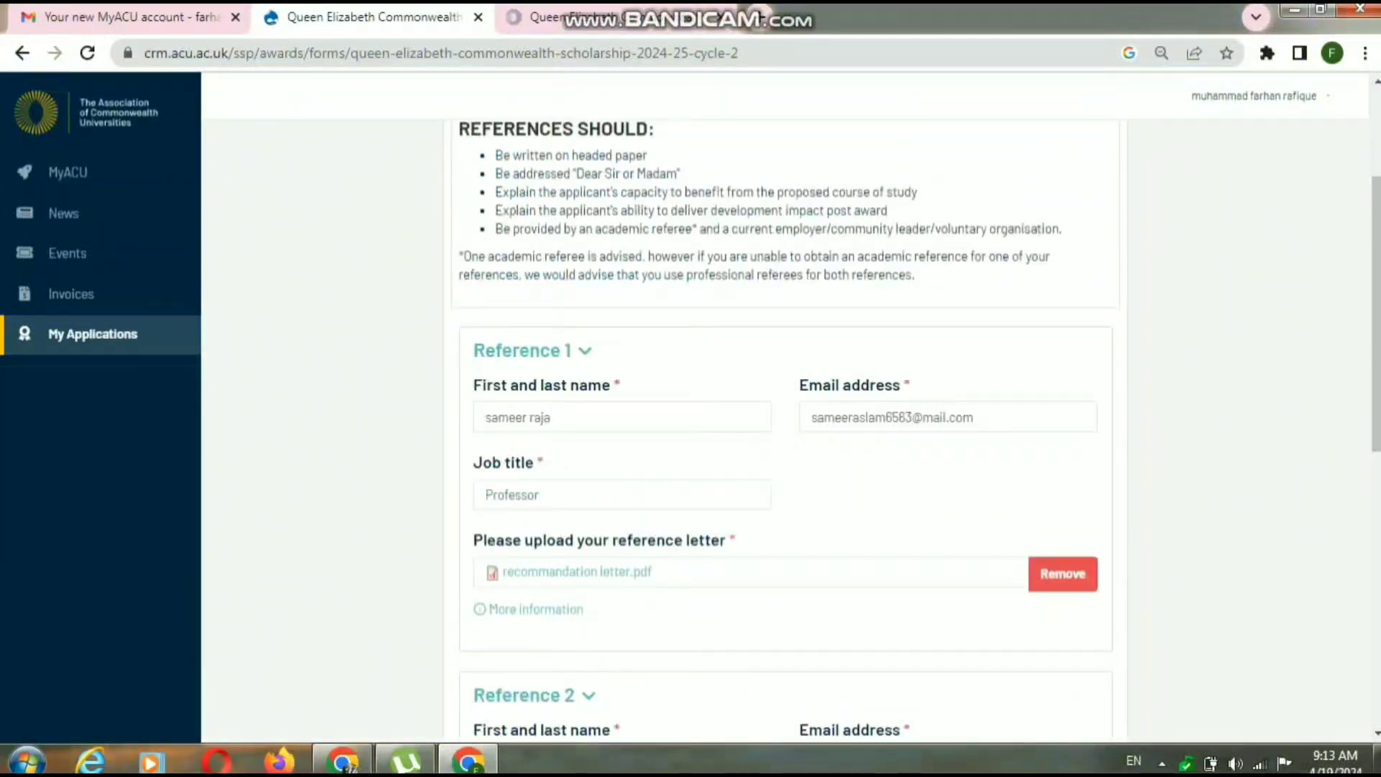
{"action": "scroll", "coordinate": [791, 432], "scroll_direction": "down", "scroll_amount": 7}
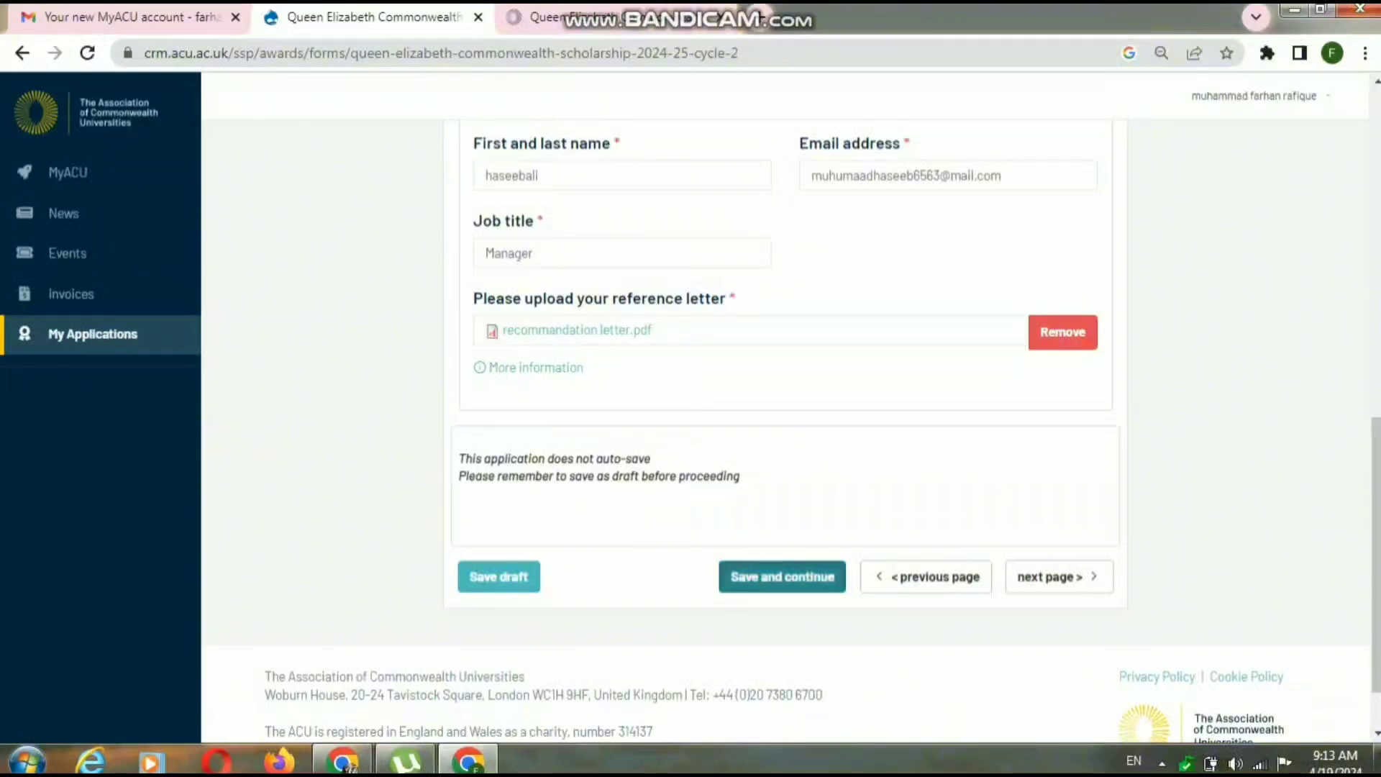
Step: Save the references page and advance to Page 7 of 10, Privacy and confirmation
{"action": "left_click", "coordinate": [782, 576]}
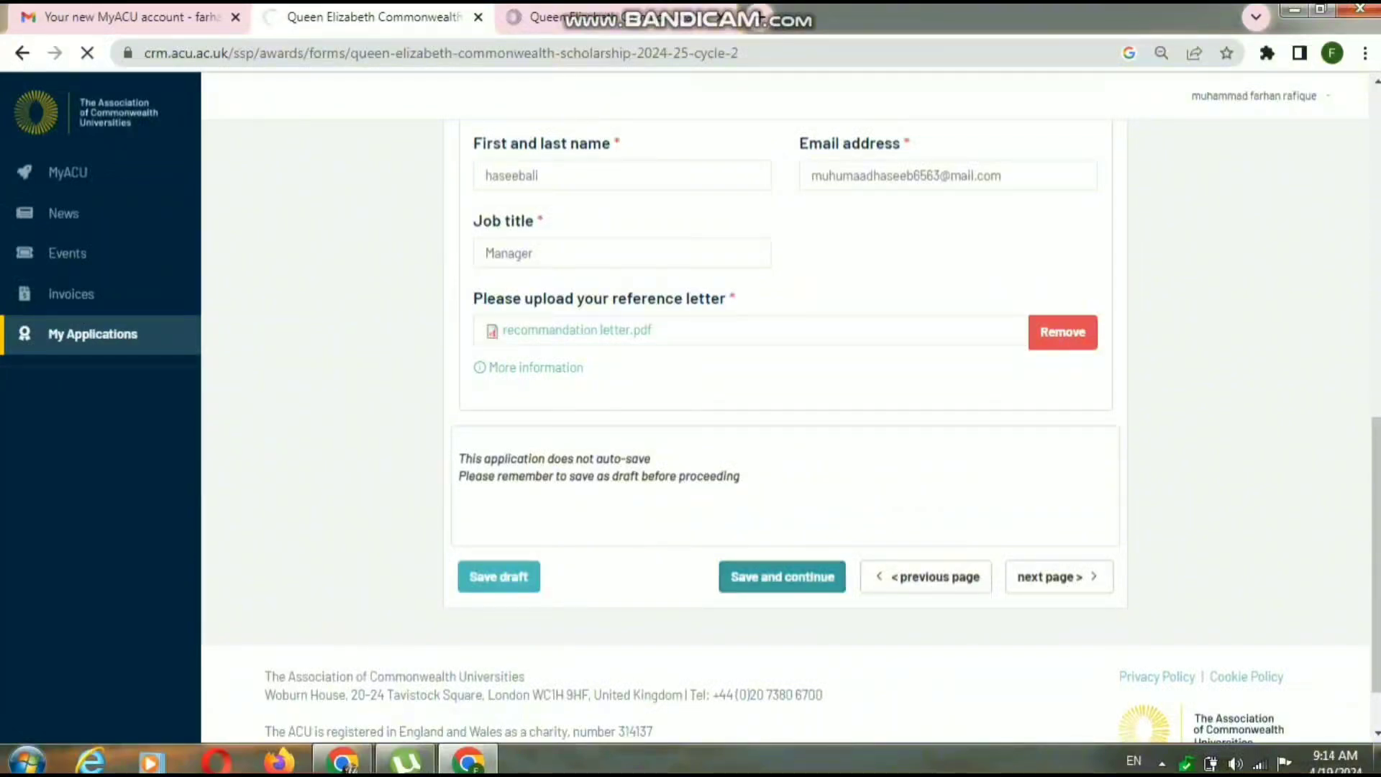
{"action": "scroll", "coordinate": [791, 431], "scroll_direction": "down", "scroll_amount": 5}
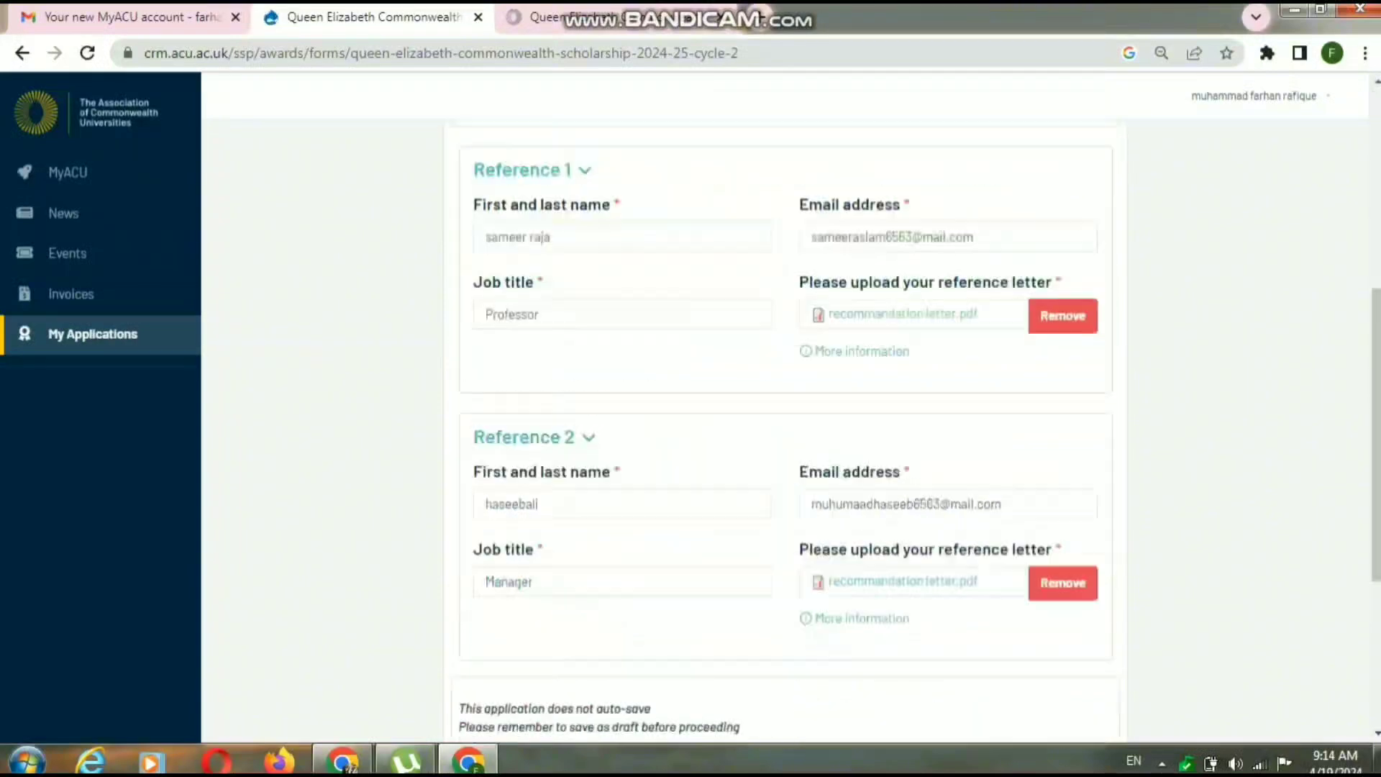
{"action": "scroll", "coordinate": [791, 431], "scroll_direction": "down", "scroll_amount": 2}
{"action": "left_click", "coordinate": [1059, 700]}
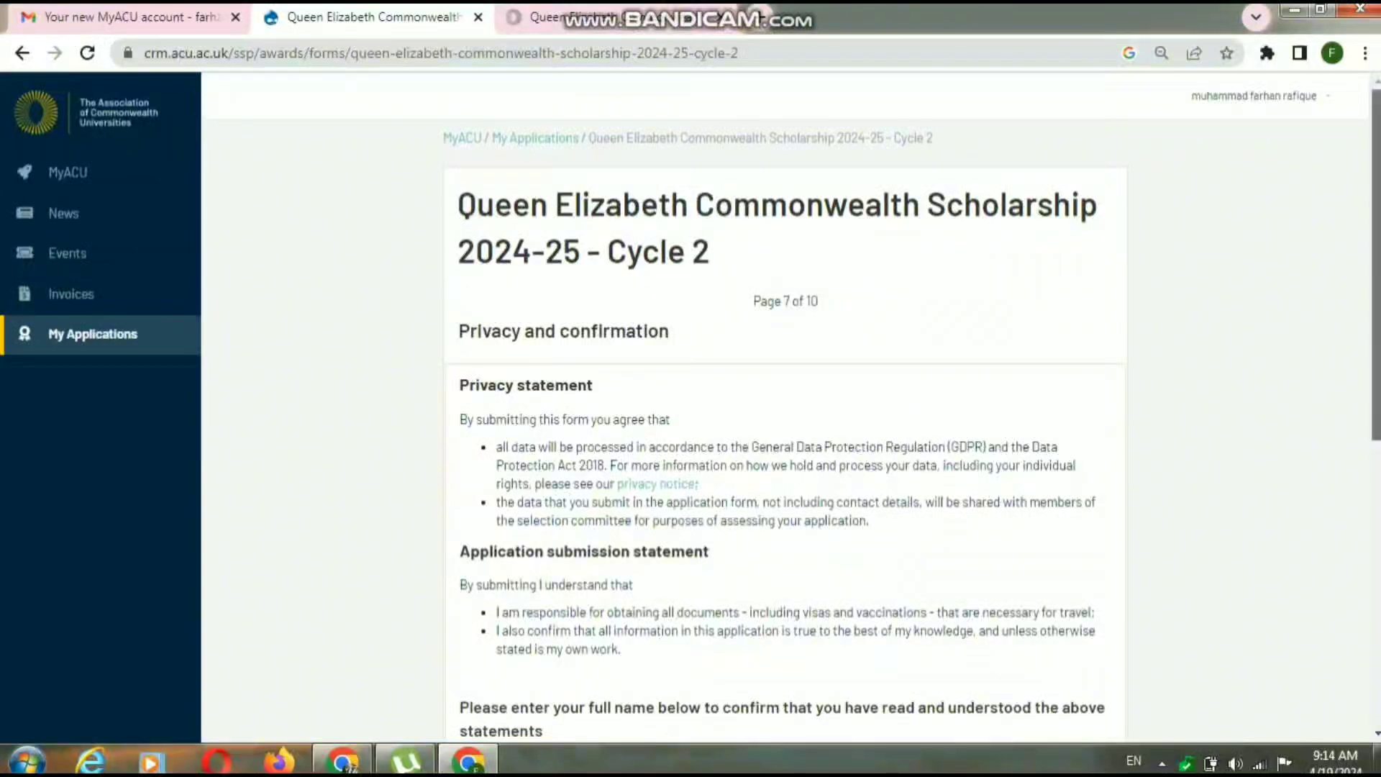
Step: Sign the privacy and submission statements with the applicant's full name and save the page
{"action": "scroll", "coordinate": [792, 431], "scroll_direction": "down", "scroll_amount": 5}
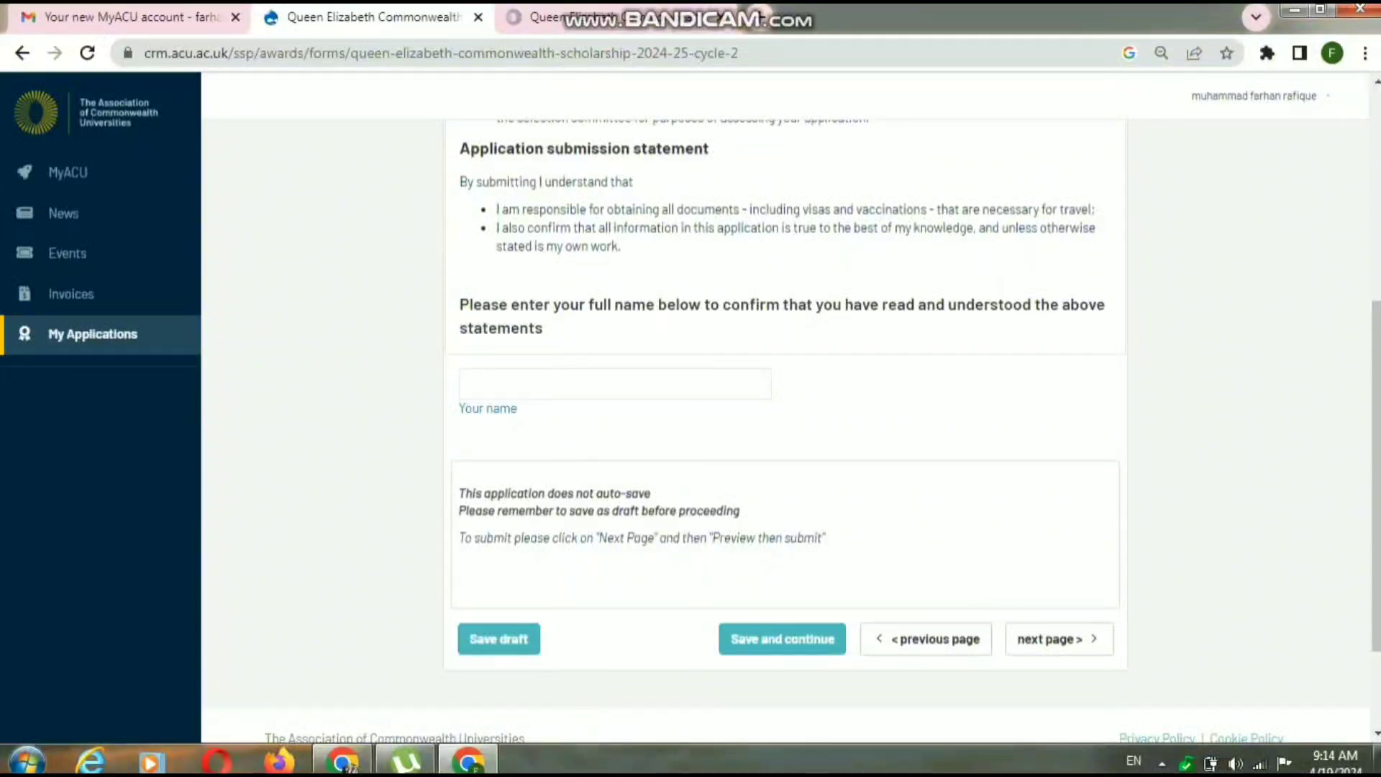
{"action": "left_click", "coordinate": [615, 383]}
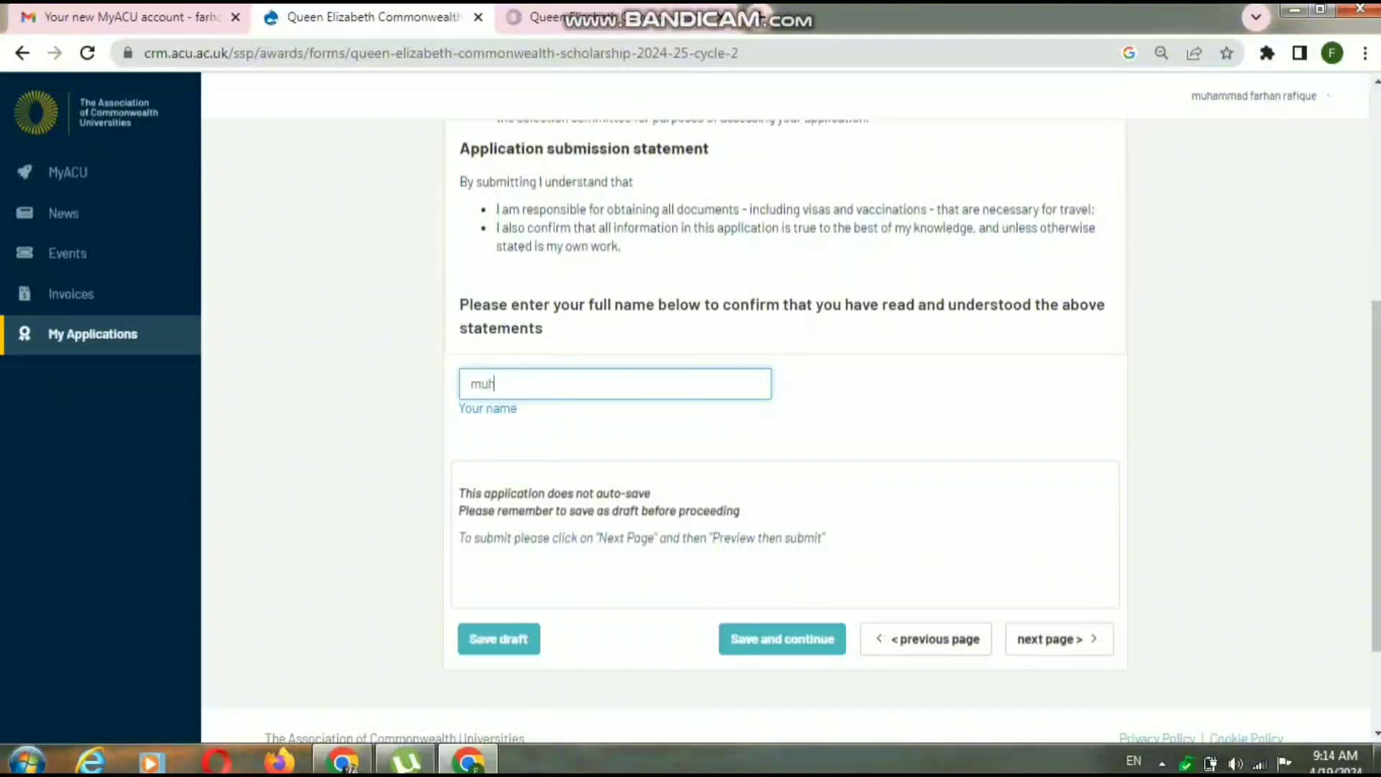
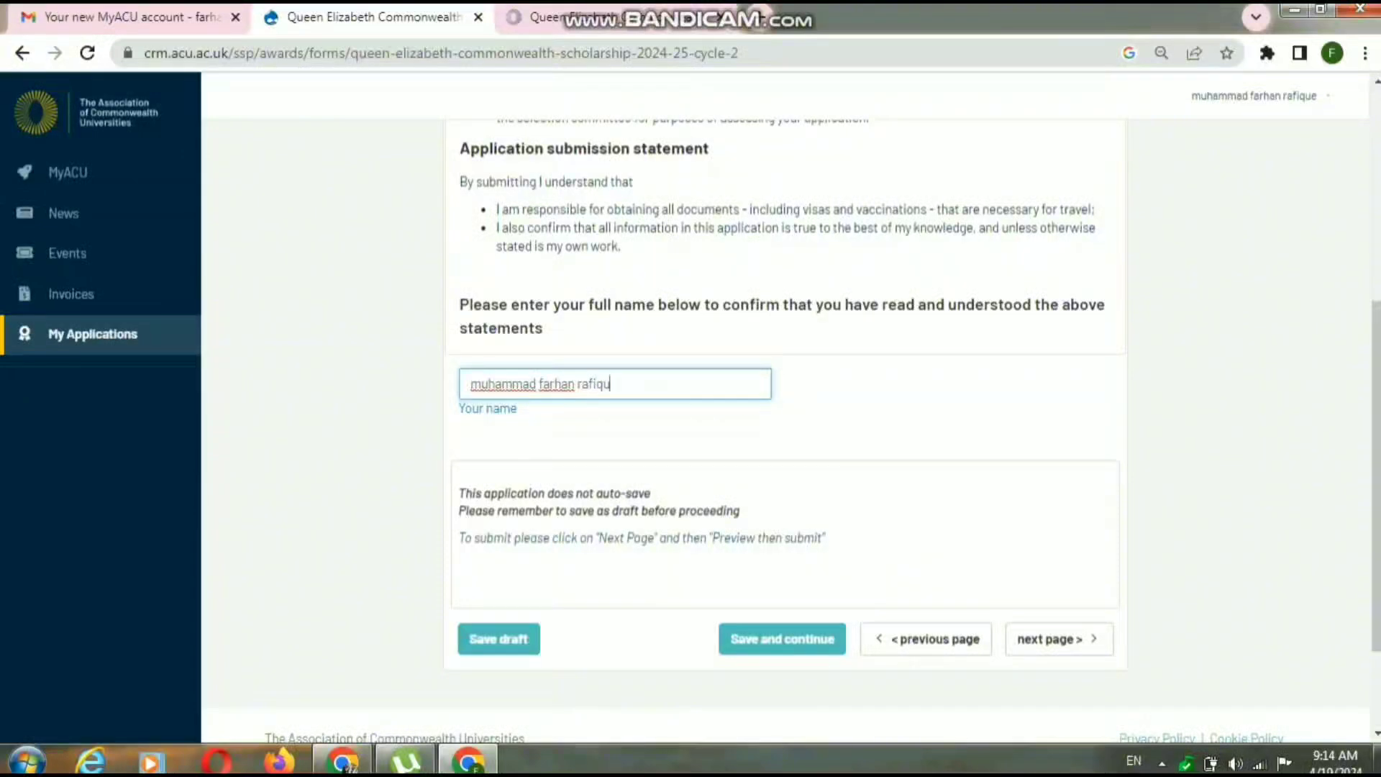
{"action": "left_click", "coordinate": [782, 639]}
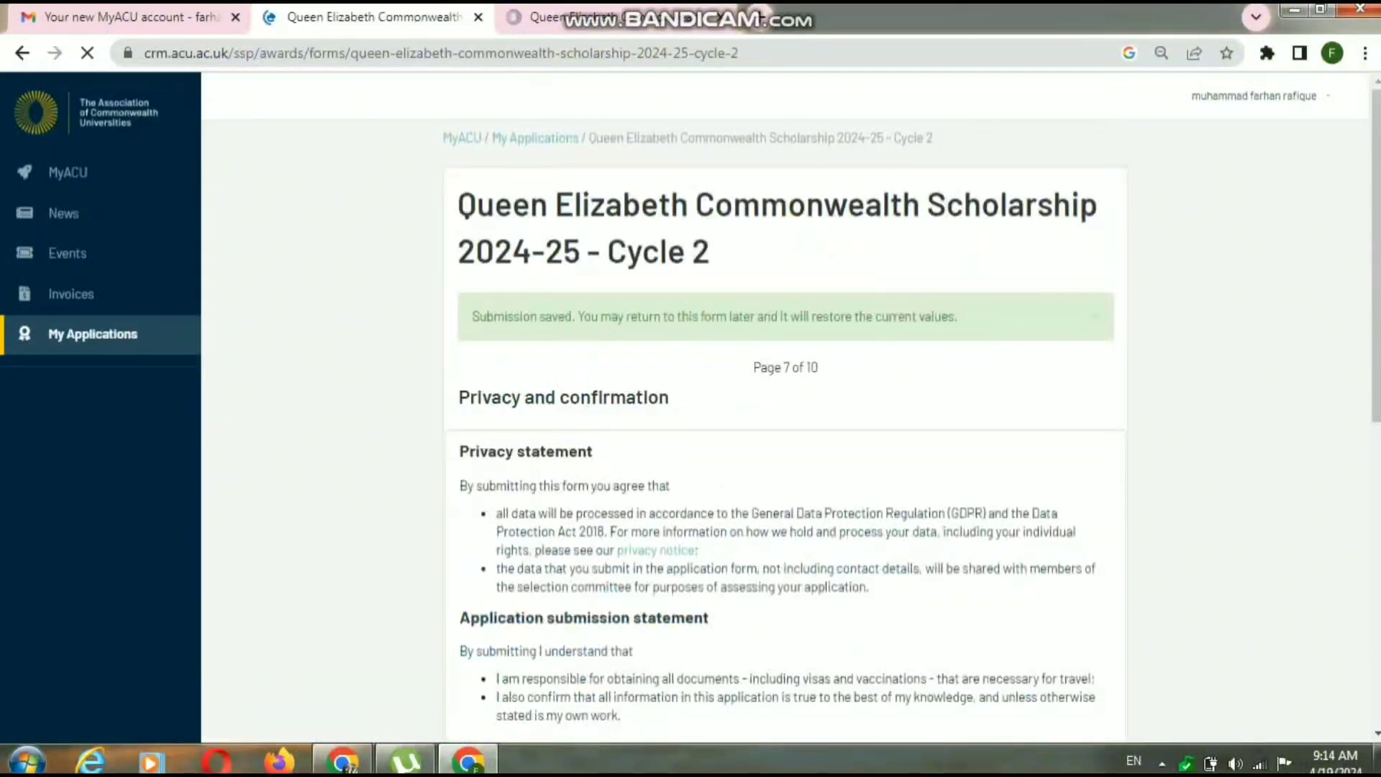
{"action": "scroll", "coordinate": [791, 403], "scroll_direction": "down", "scroll_amount": 8}
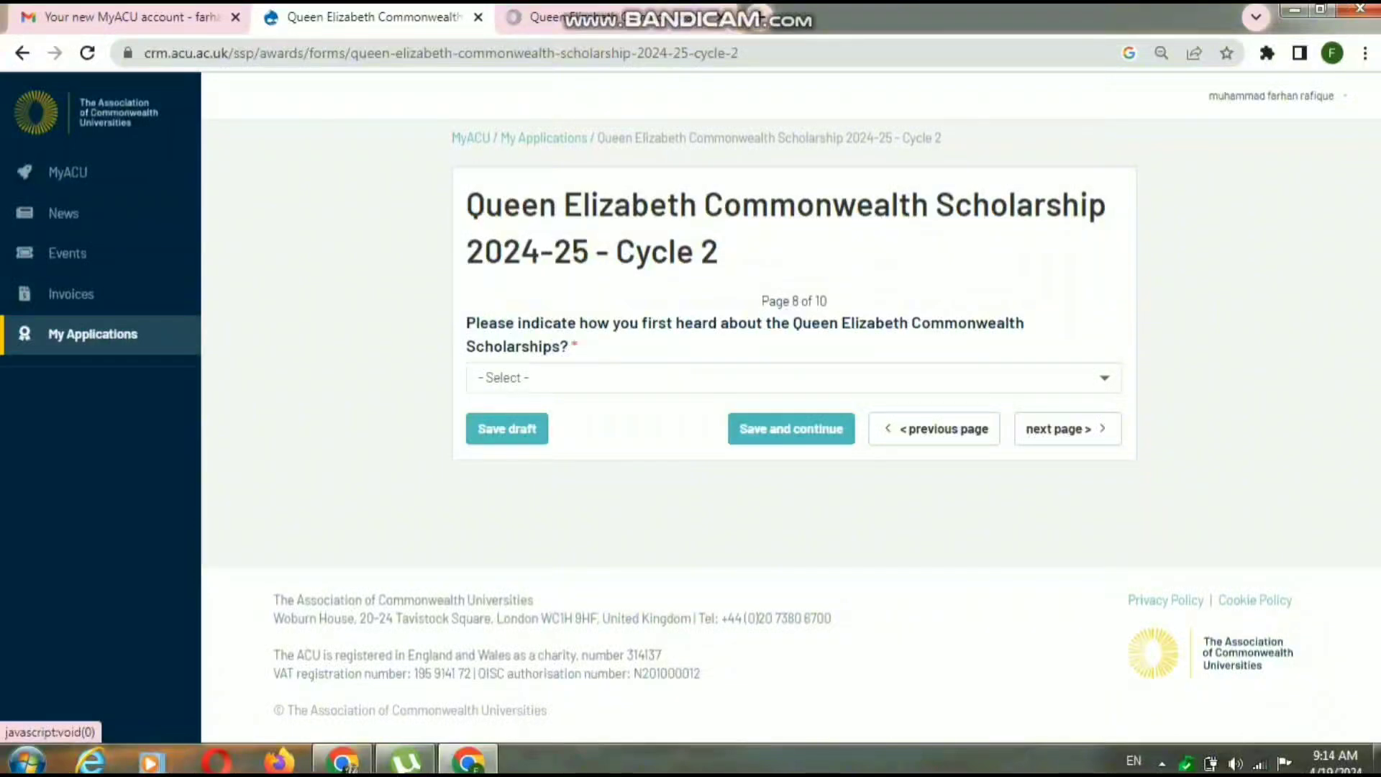
Step: Select Other as how you first heard about the Queen Elizabeth Commonwealth Scholarships
{"action": "left_click", "coordinate": [791, 377]}
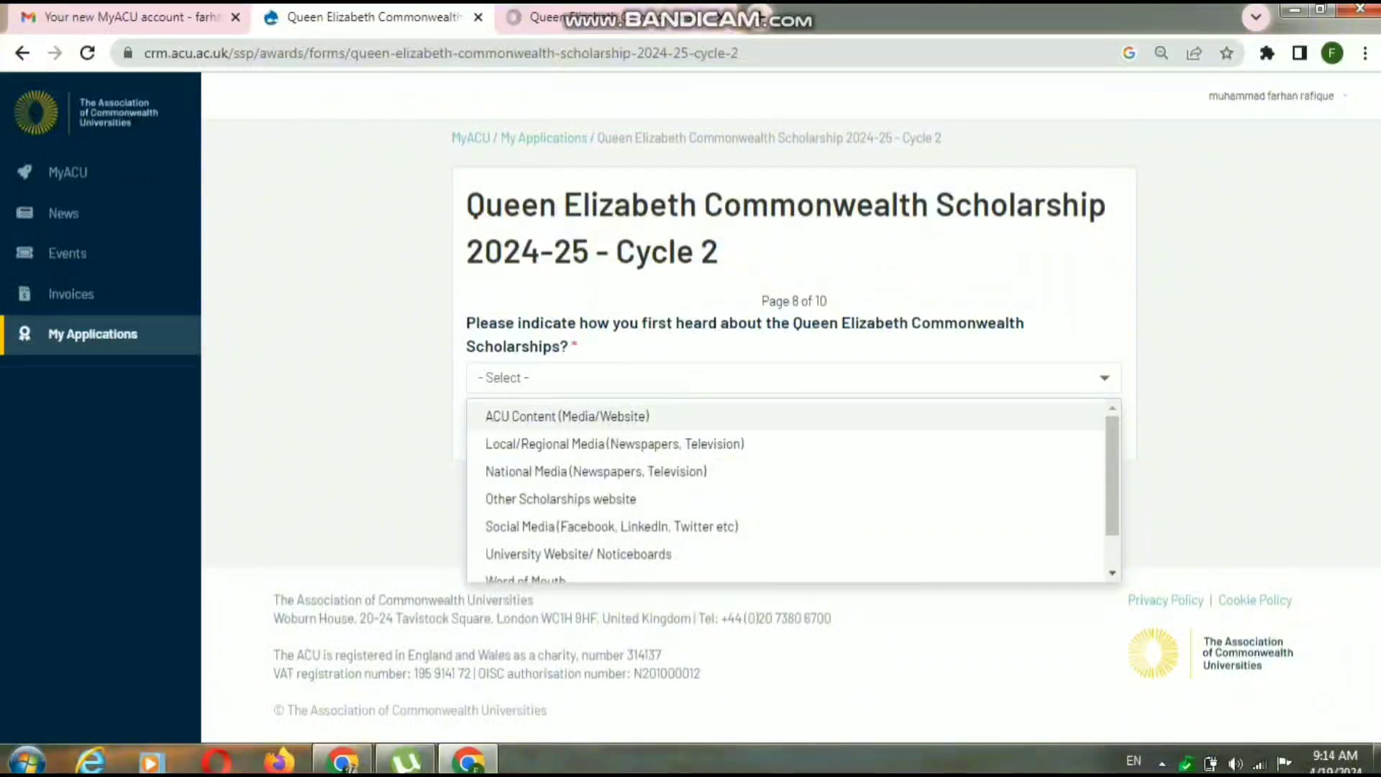
{"action": "scroll", "coordinate": [791, 489], "scroll_direction": "down", "scroll_amount": 2}
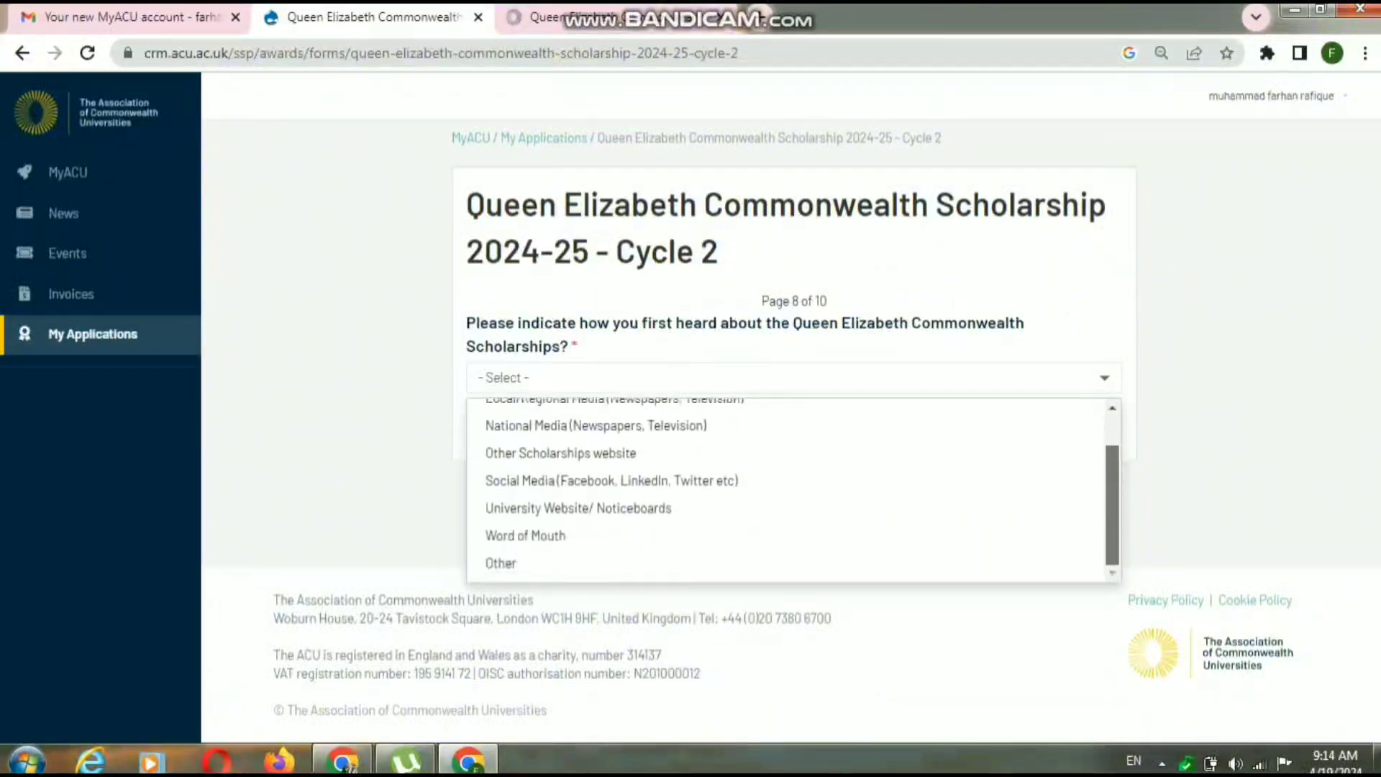
{"action": "scroll", "coordinate": [791, 489], "scroll_direction": "up", "scroll_amount": 2}
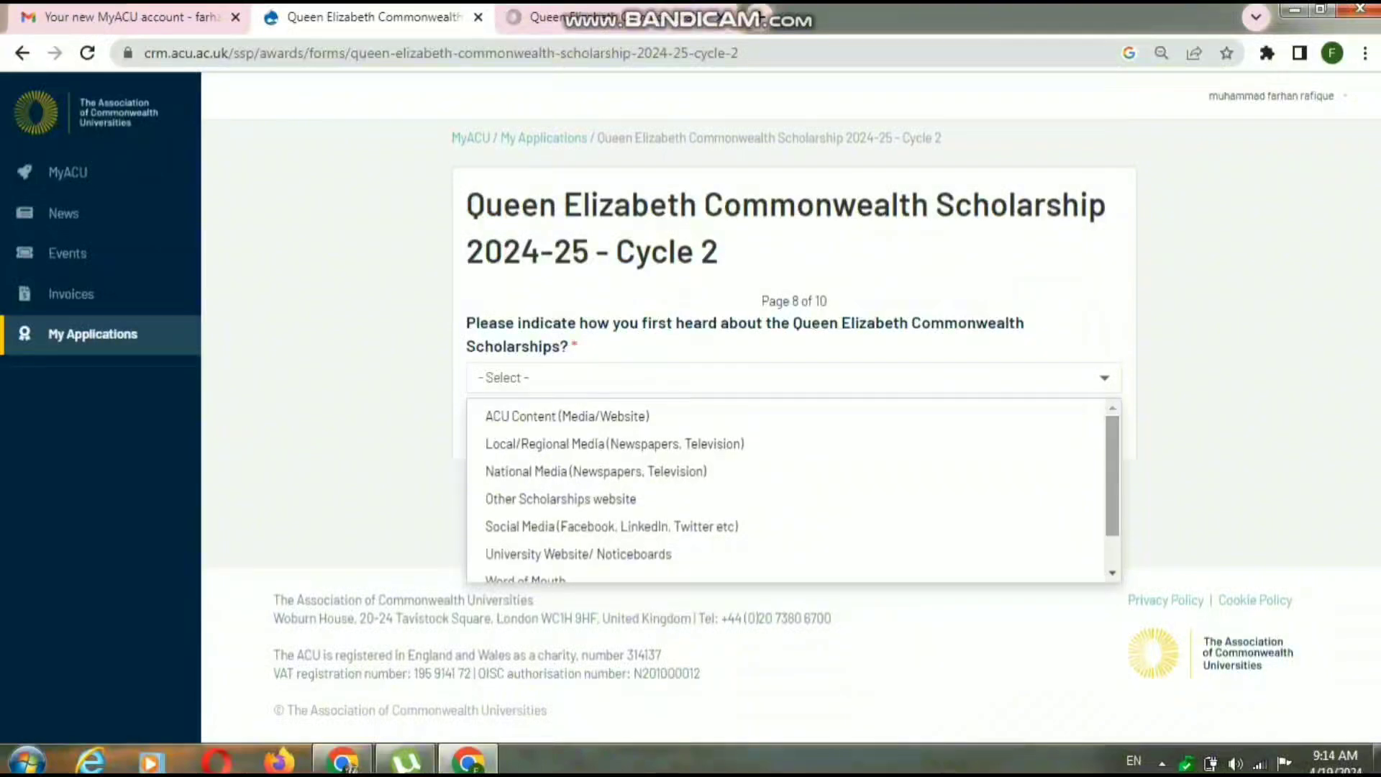
{"action": "key", "text": "Down"}
{"action": "key", "text": "Down"}
{"action": "key", "text": "Down"}
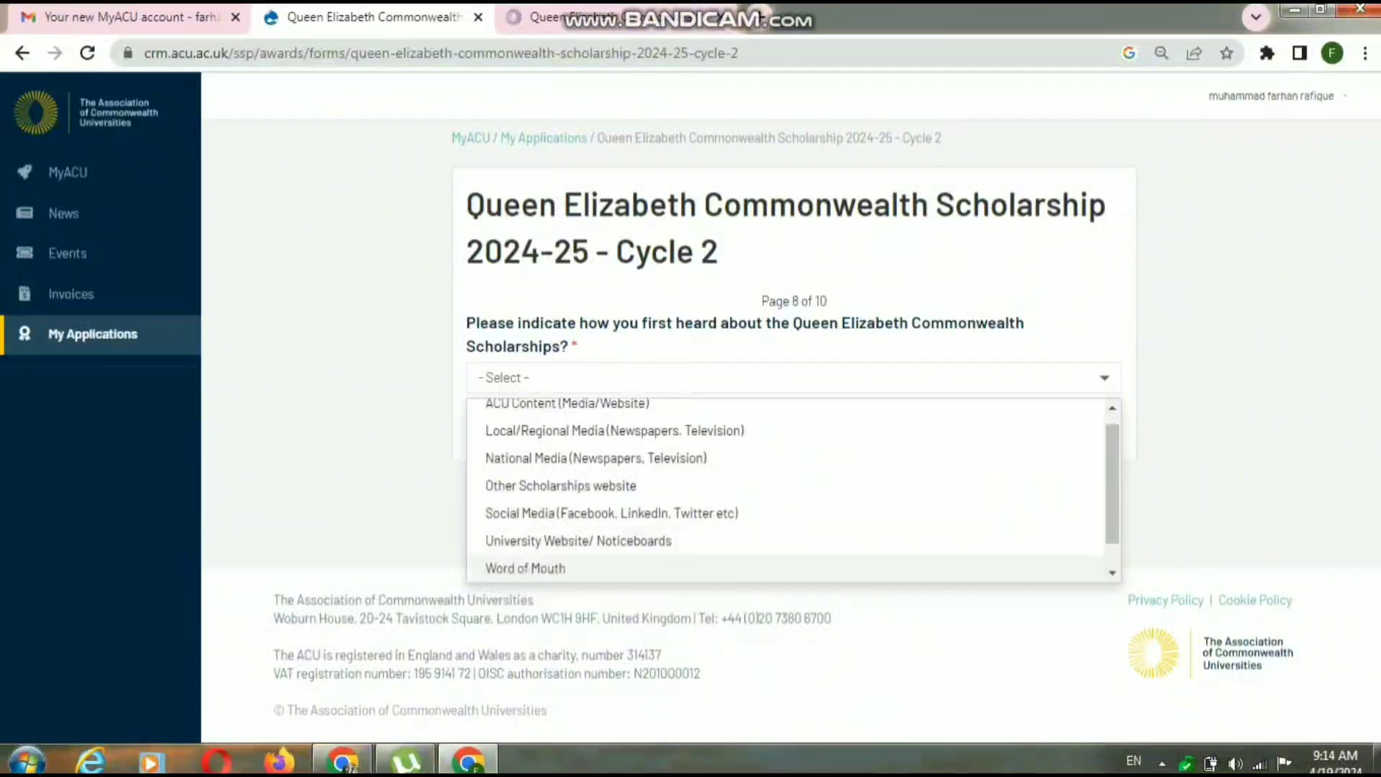
{"action": "key", "text": "Up"}
{"action": "key", "text": "Up"}
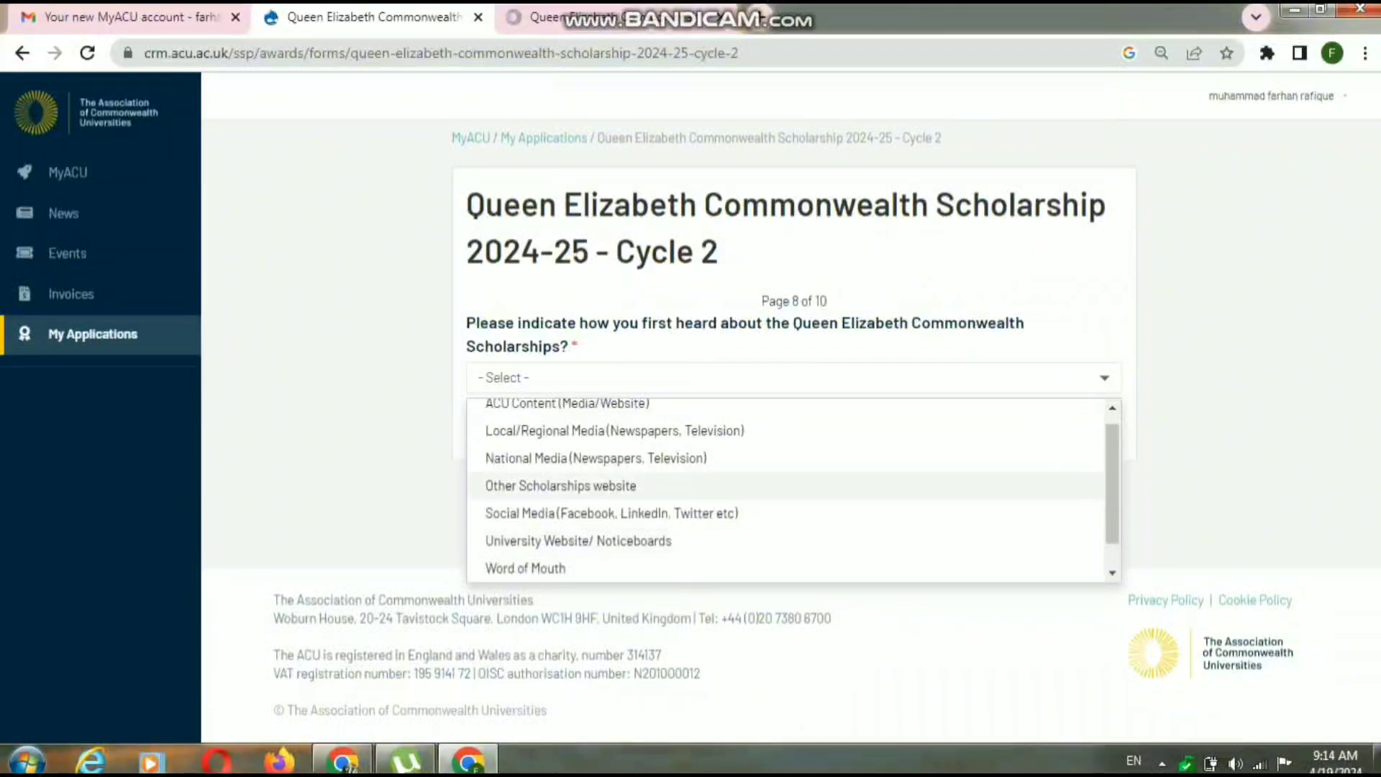
{"action": "scroll", "coordinate": [792, 489], "scroll_direction": "down", "scroll_amount": 1}
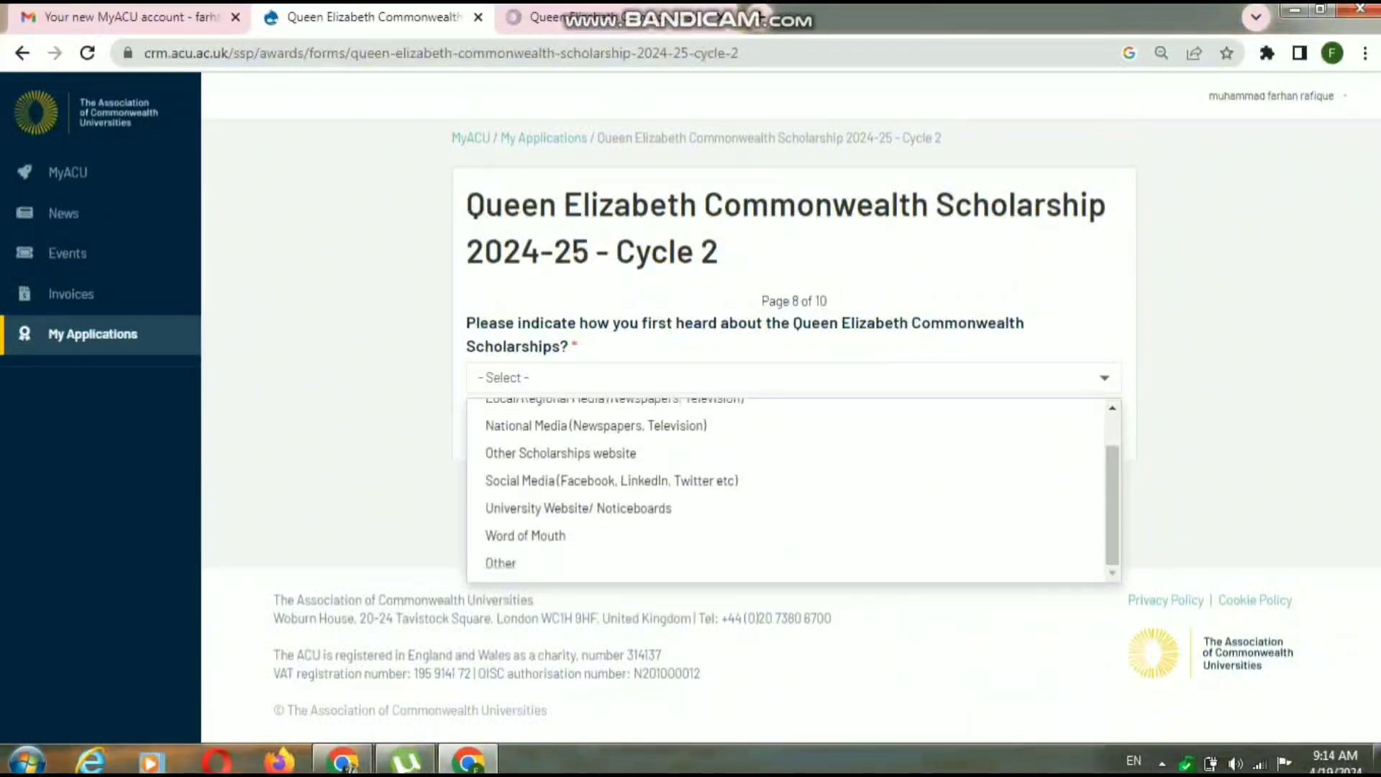
{"action": "key", "text": "Return"}
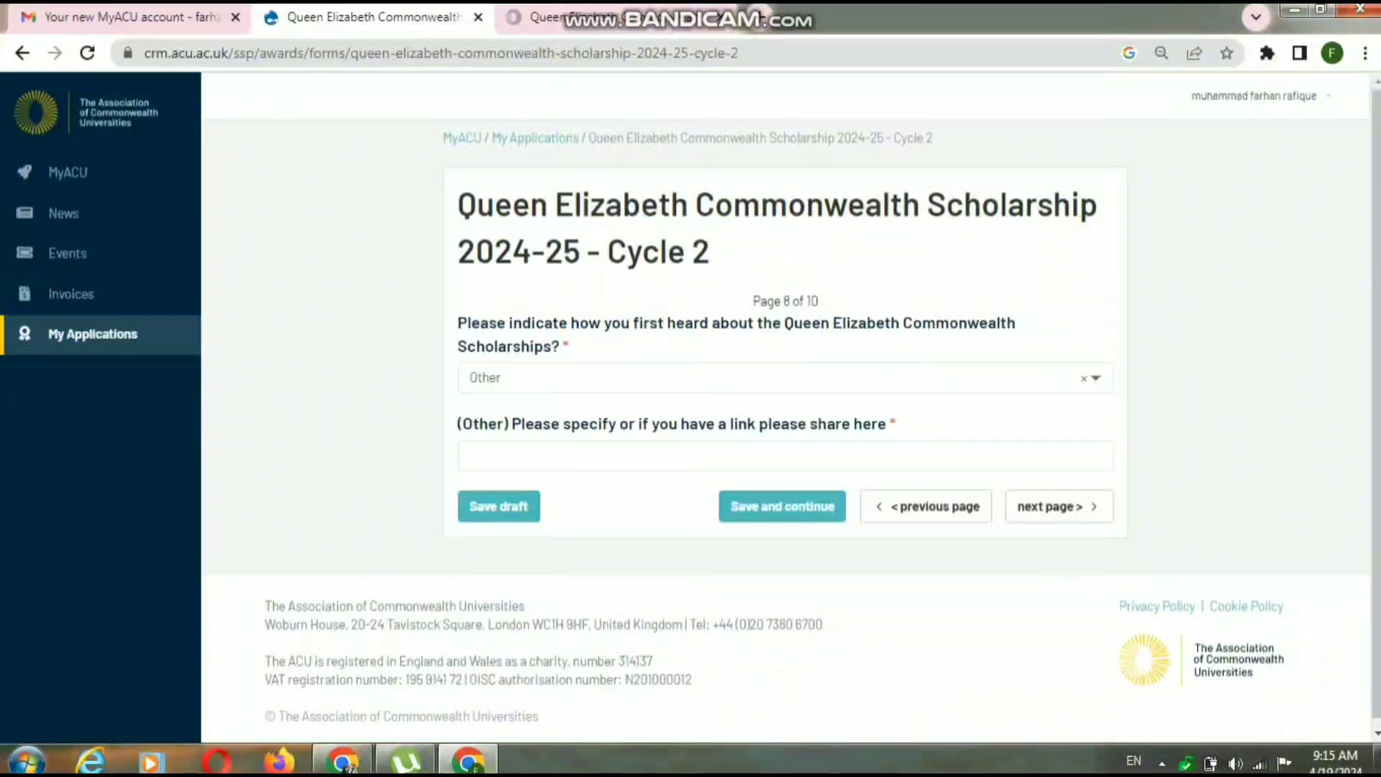
Step: Paste a YouTube channel link into the '(Other) Please specify' field and submit the page
{"action": "scroll", "coordinate": [791, 432], "scroll_direction": "up", "scroll_amount": 1}
{"action": "scroll", "coordinate": [792, 432], "scroll_direction": "down", "scroll_amount": 1}
{"action": "left_click", "coordinate": [469, 474]}
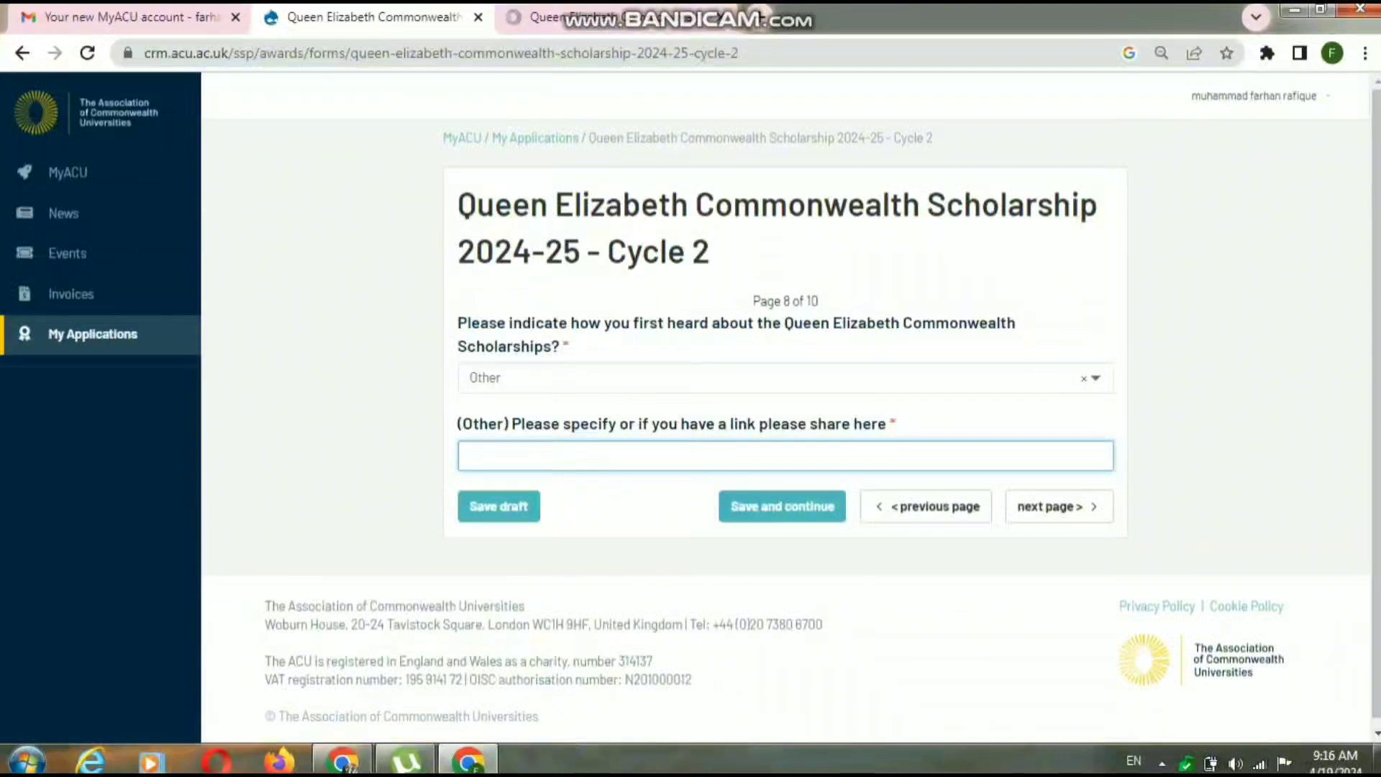
{"action": "right_click", "coordinate": [633, 454]}
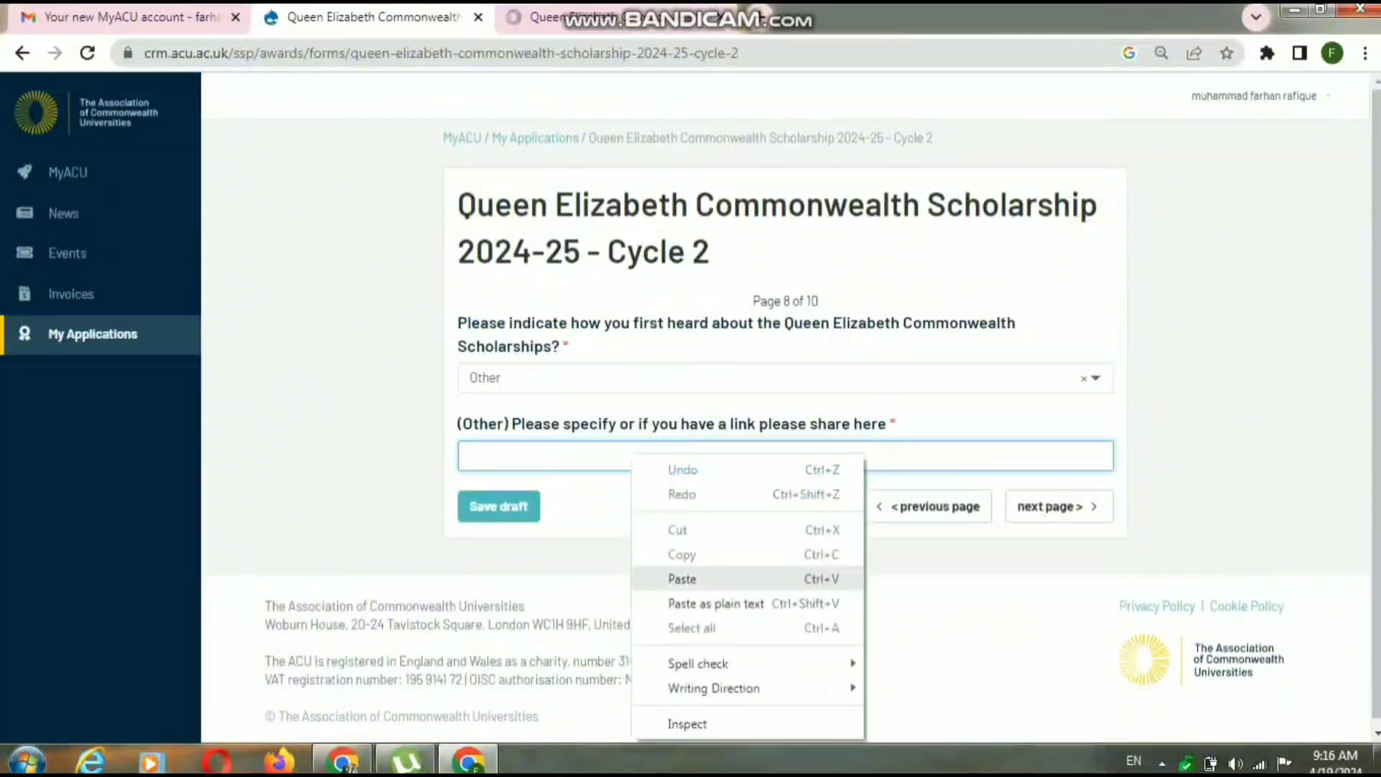
{"action": "left_click", "coordinate": [682, 579]}
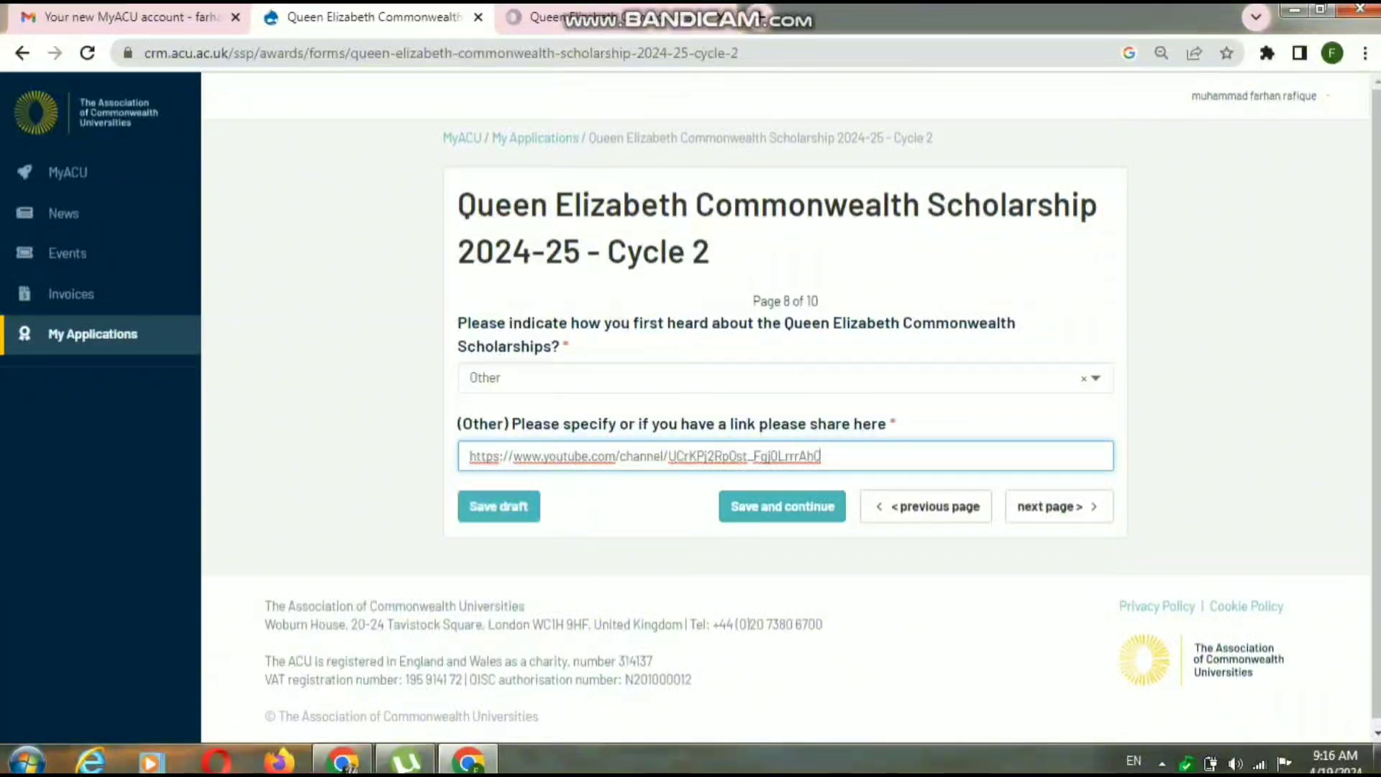
{"action": "key", "text": "Return"}
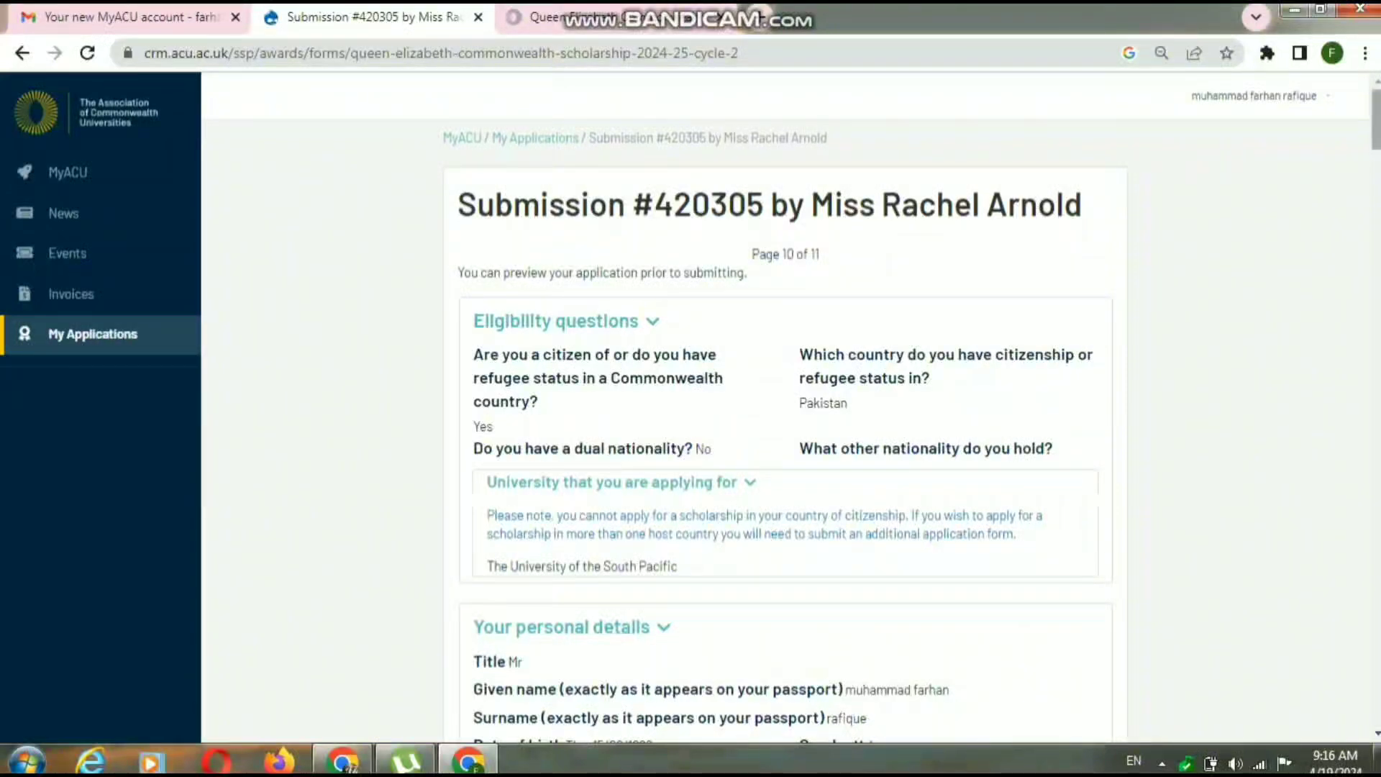
Step: Save the Page 10 of 11 application preview so it can be resumed later
{"action": "scroll", "coordinate": [784, 432], "scroll_direction": "down", "scroll_amount": 15}
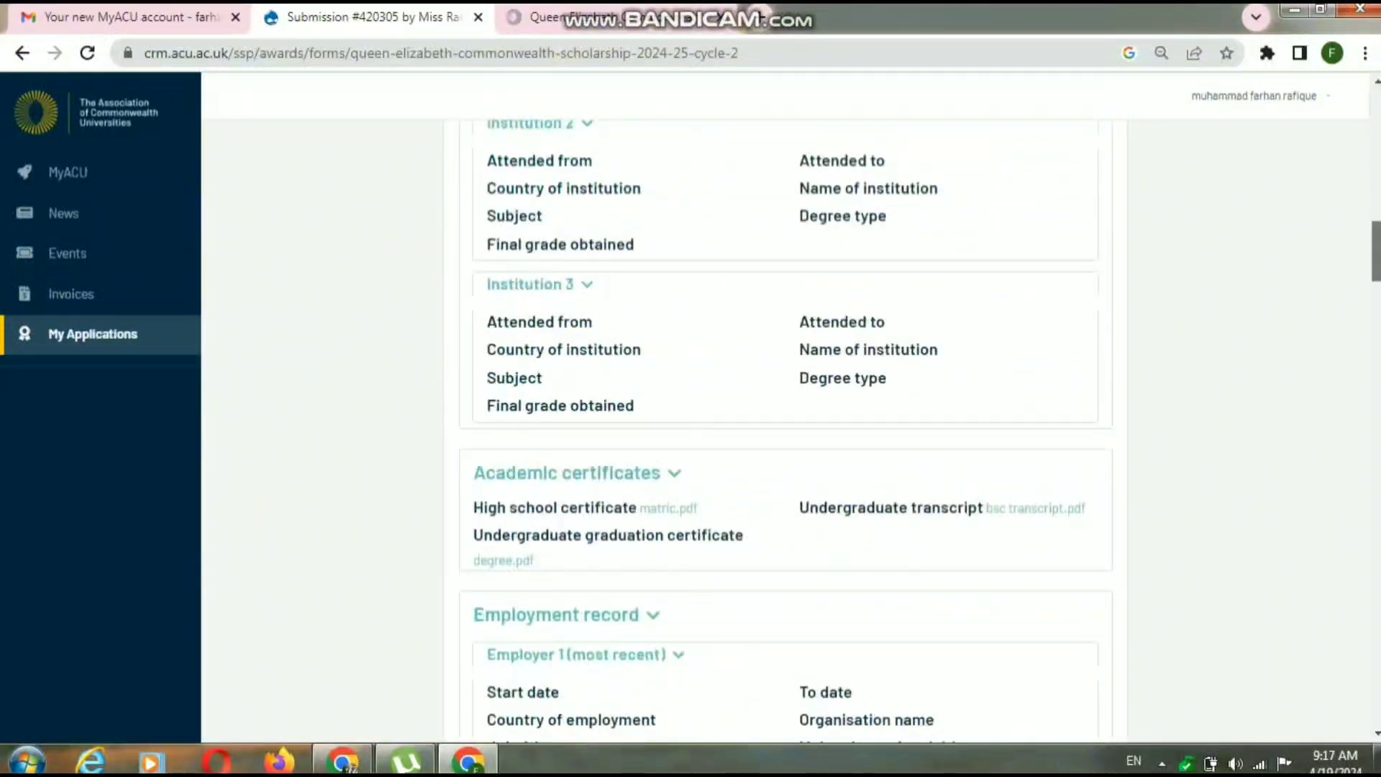
{"action": "scroll", "coordinate": [784, 431], "scroll_direction": "down", "scroll_amount": 15}
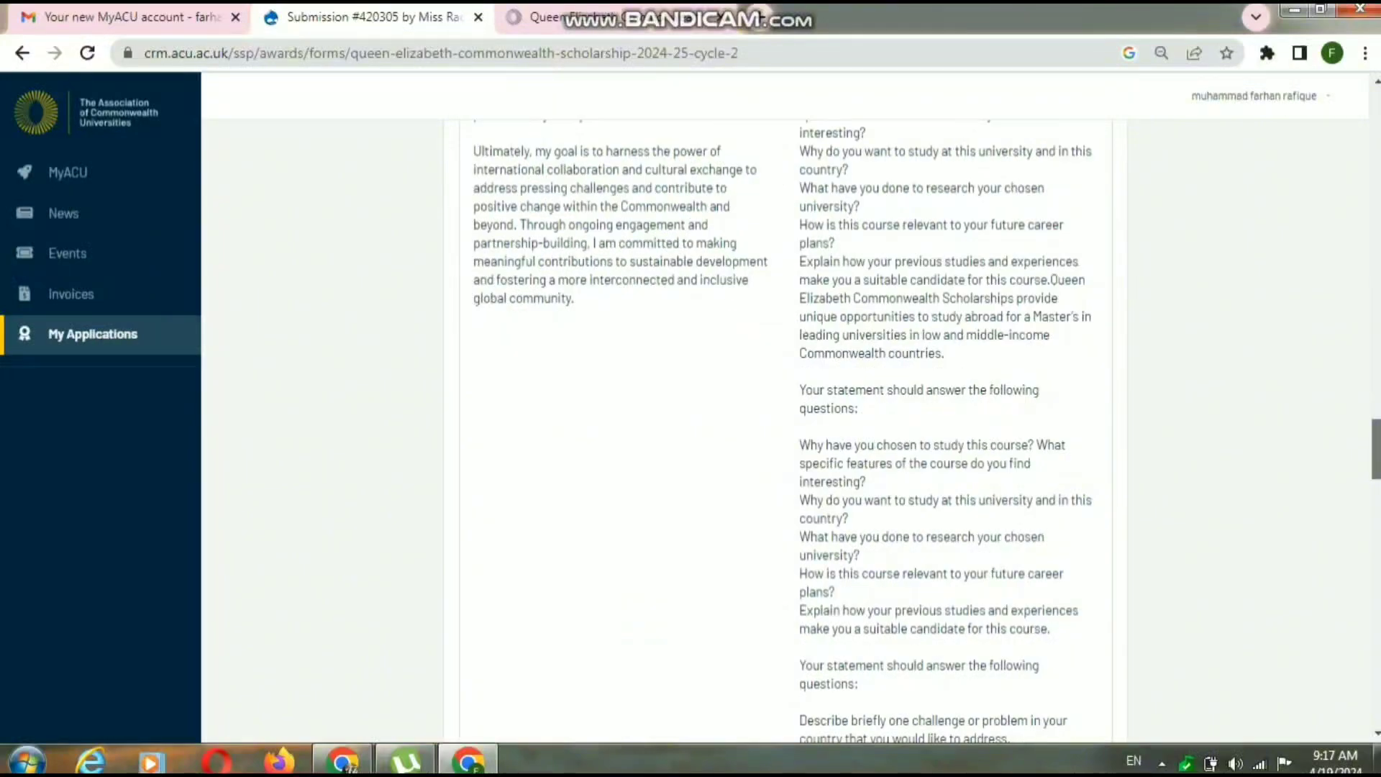
{"action": "scroll", "coordinate": [784, 432], "scroll_direction": "down", "scroll_amount": 15}
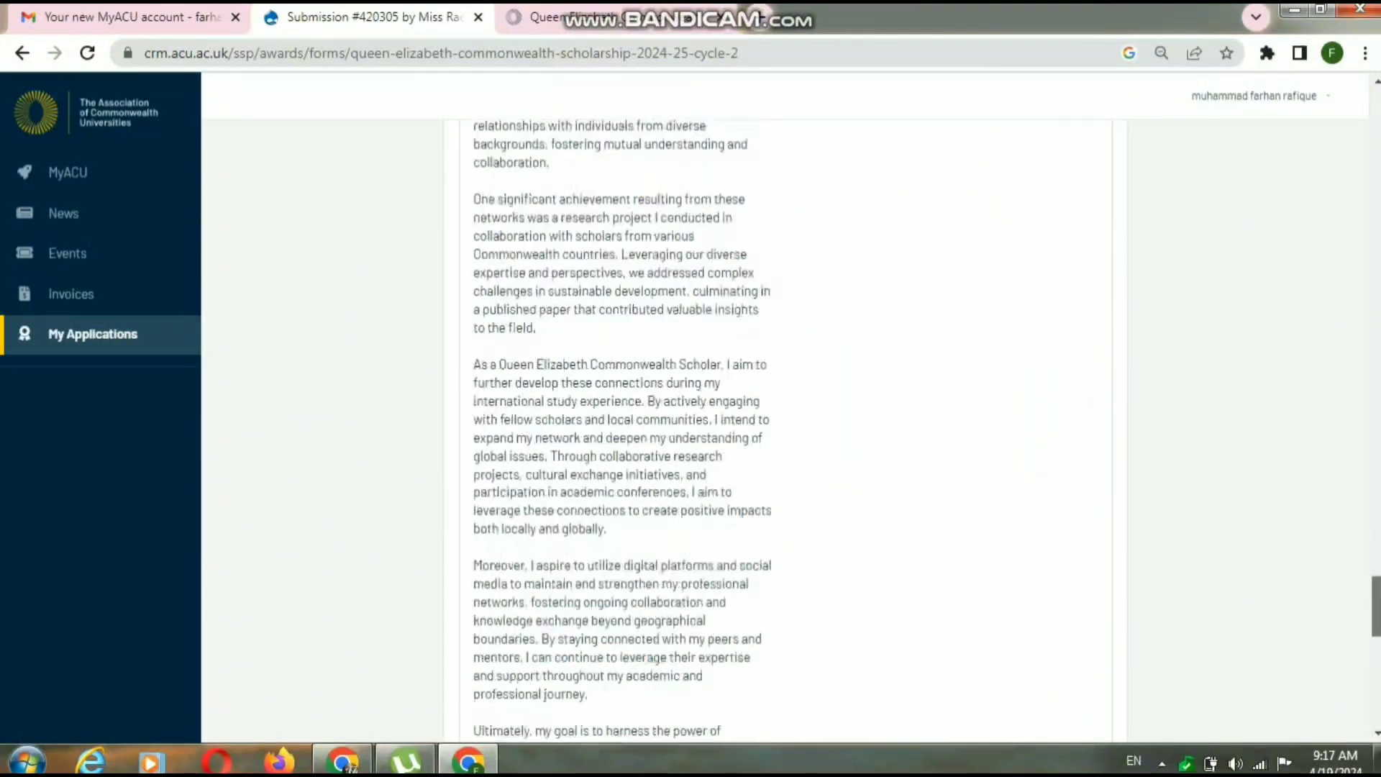
{"action": "scroll", "coordinate": [784, 431], "scroll_direction": "down", "scroll_amount": 6}
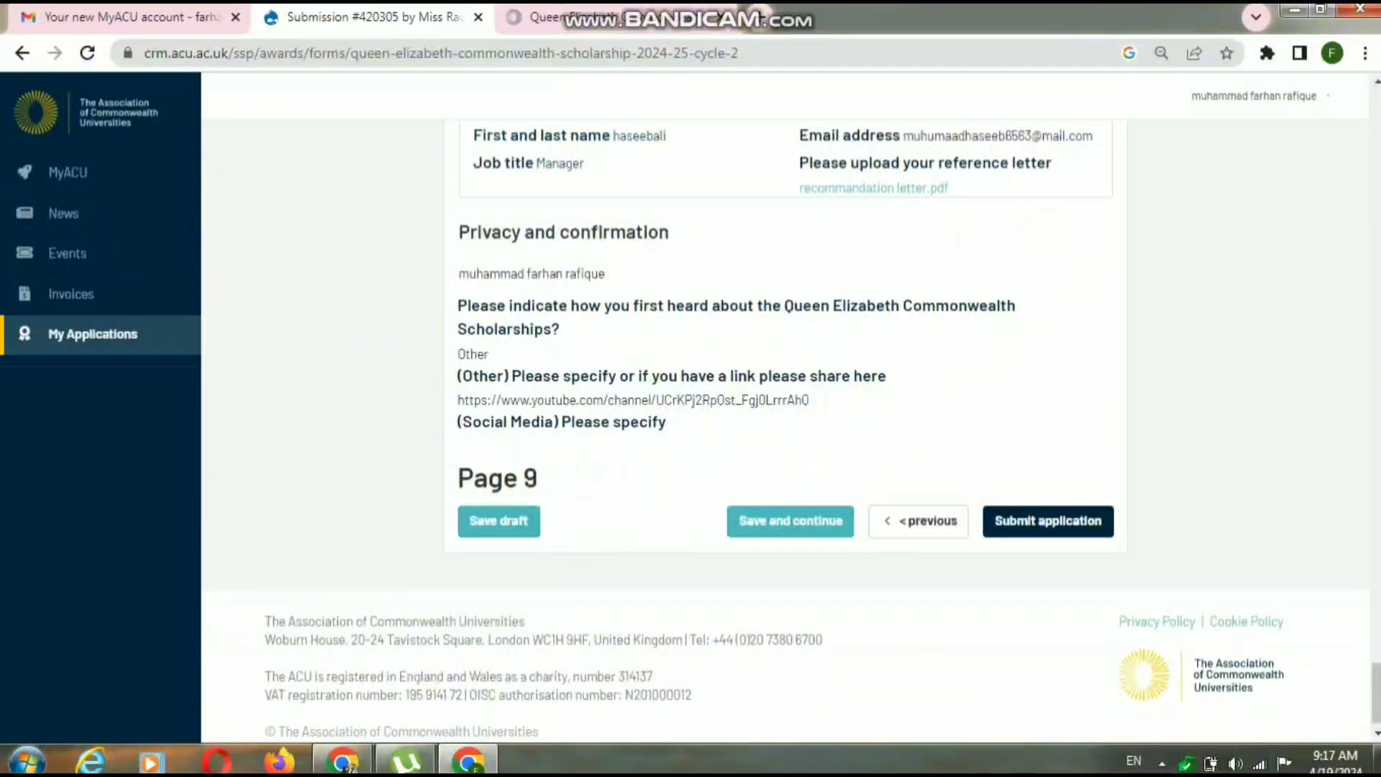
{"action": "left_click", "coordinate": [791, 521]}
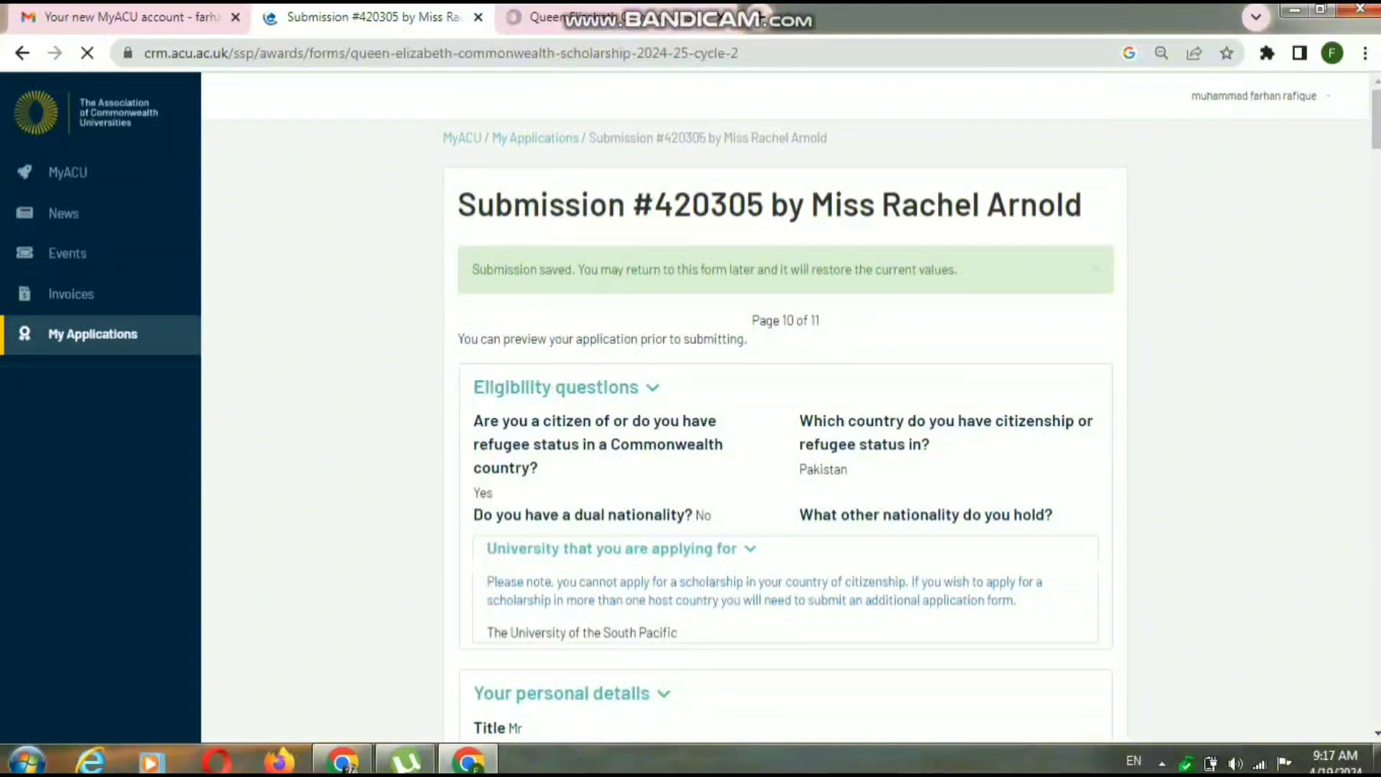
Step: Submit the completed scholarship application from the bottom of the preview
{"action": "scroll", "coordinate": [785, 432], "scroll_direction": "down", "scroll_amount": 20}
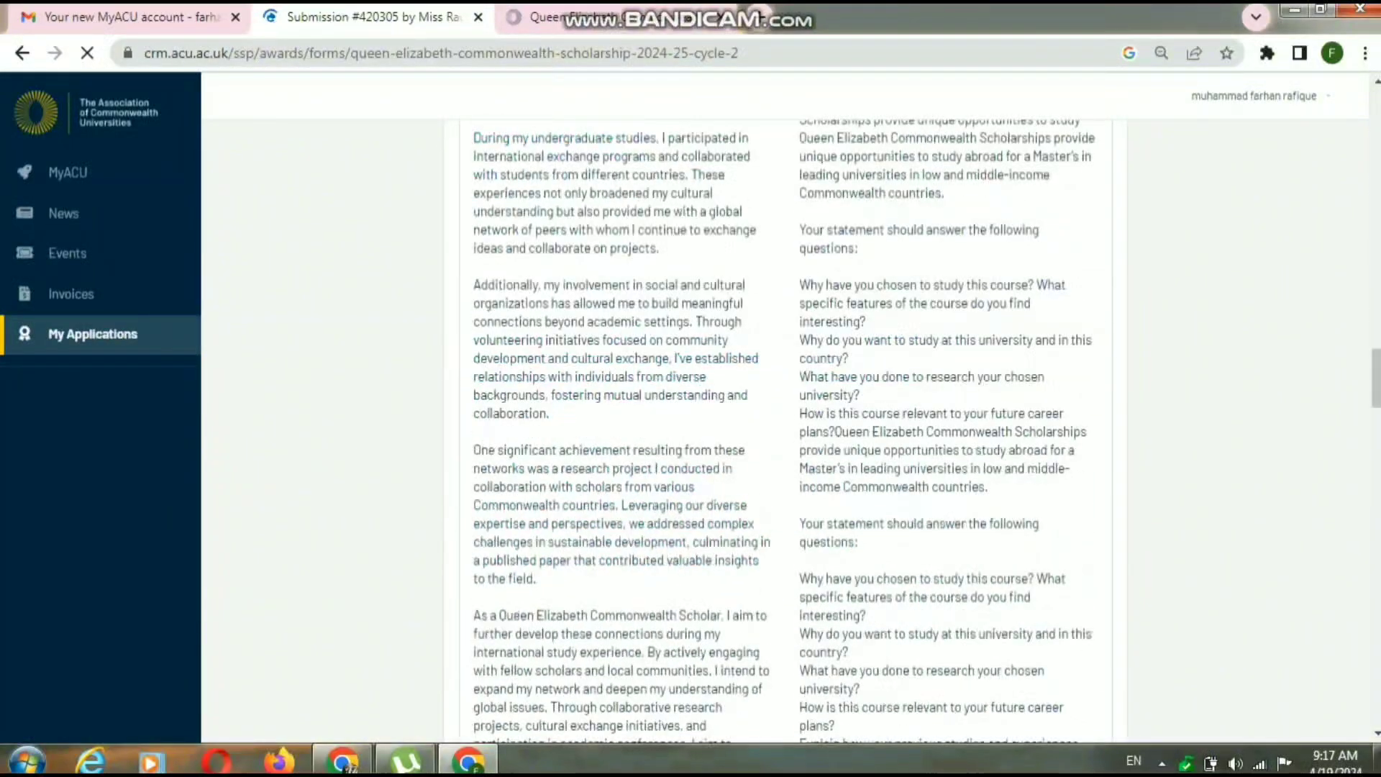
{"action": "scroll", "coordinate": [785, 431], "scroll_direction": "down", "scroll_amount": 8}
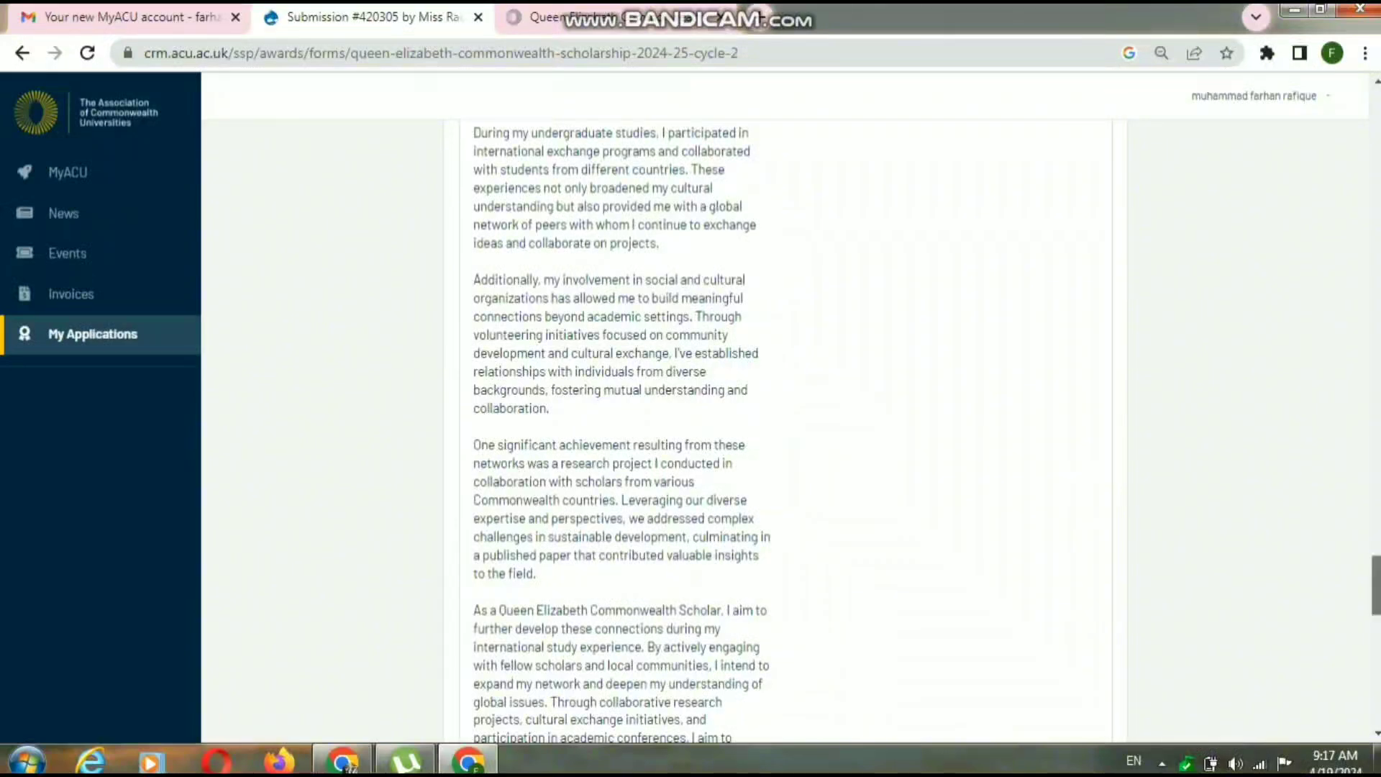
{"action": "scroll", "coordinate": [785, 431], "scroll_direction": "down", "scroll_amount": 20}
{"action": "left_click", "coordinate": [1049, 499]}
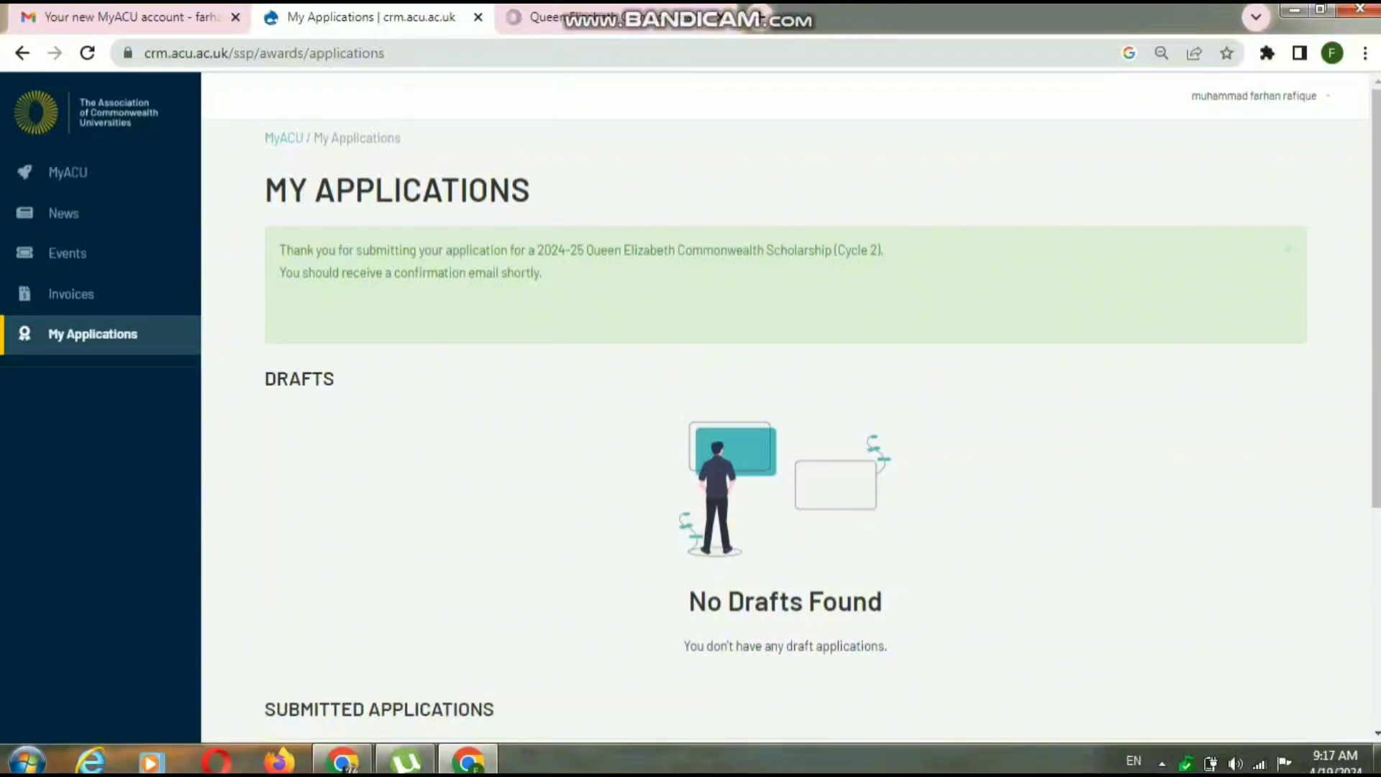
{"action": "scroll", "coordinate": [792, 432], "scroll_direction": "down", "scroll_amount": 5}
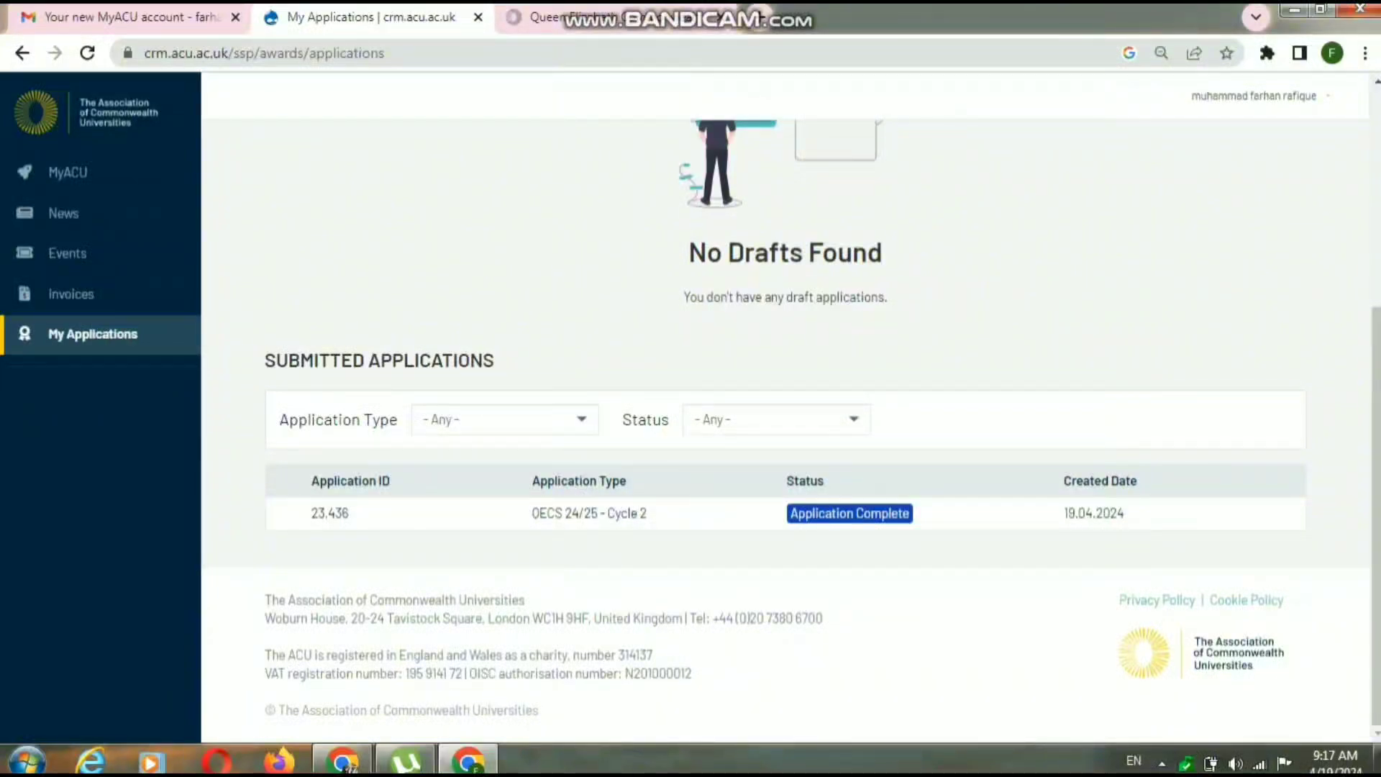
{"action": "left_click", "coordinate": [777, 420]}
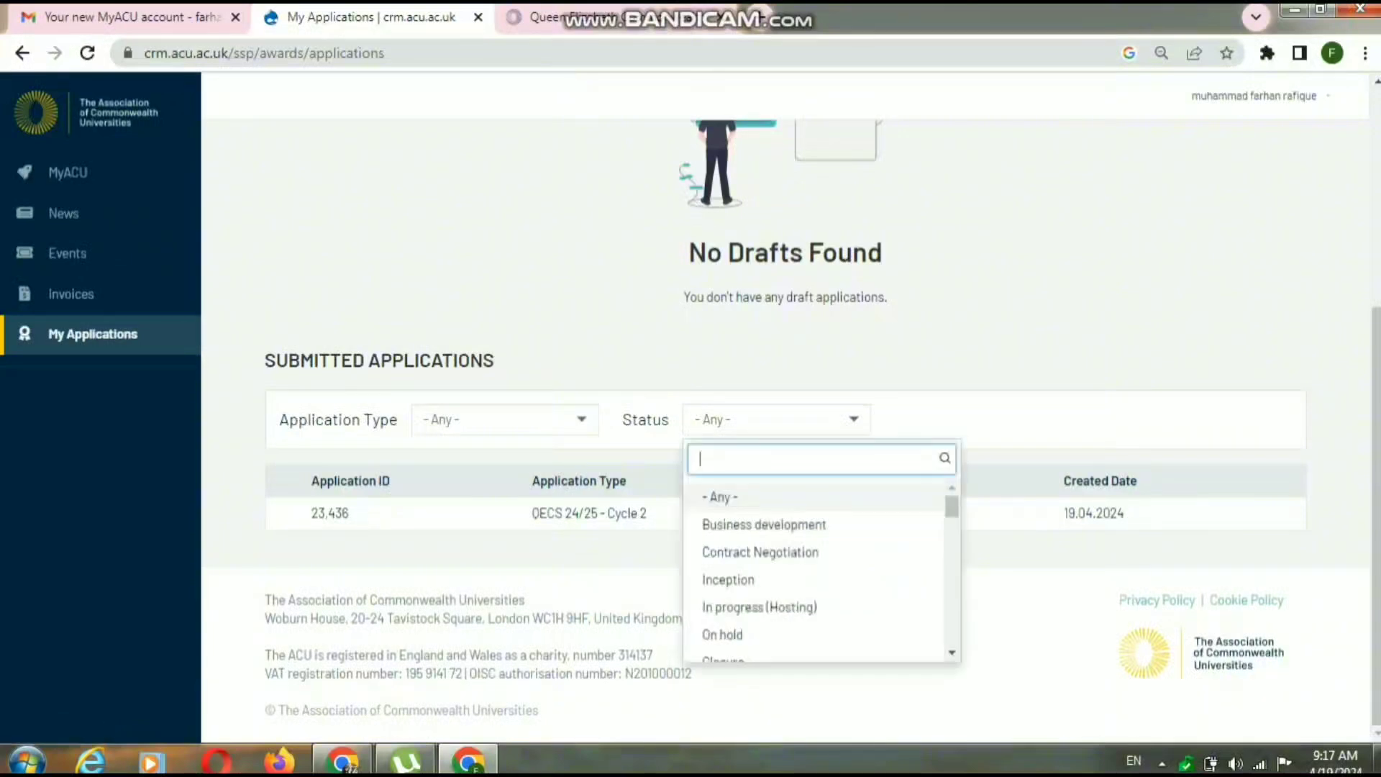
{"action": "key", "text": "Escape"}
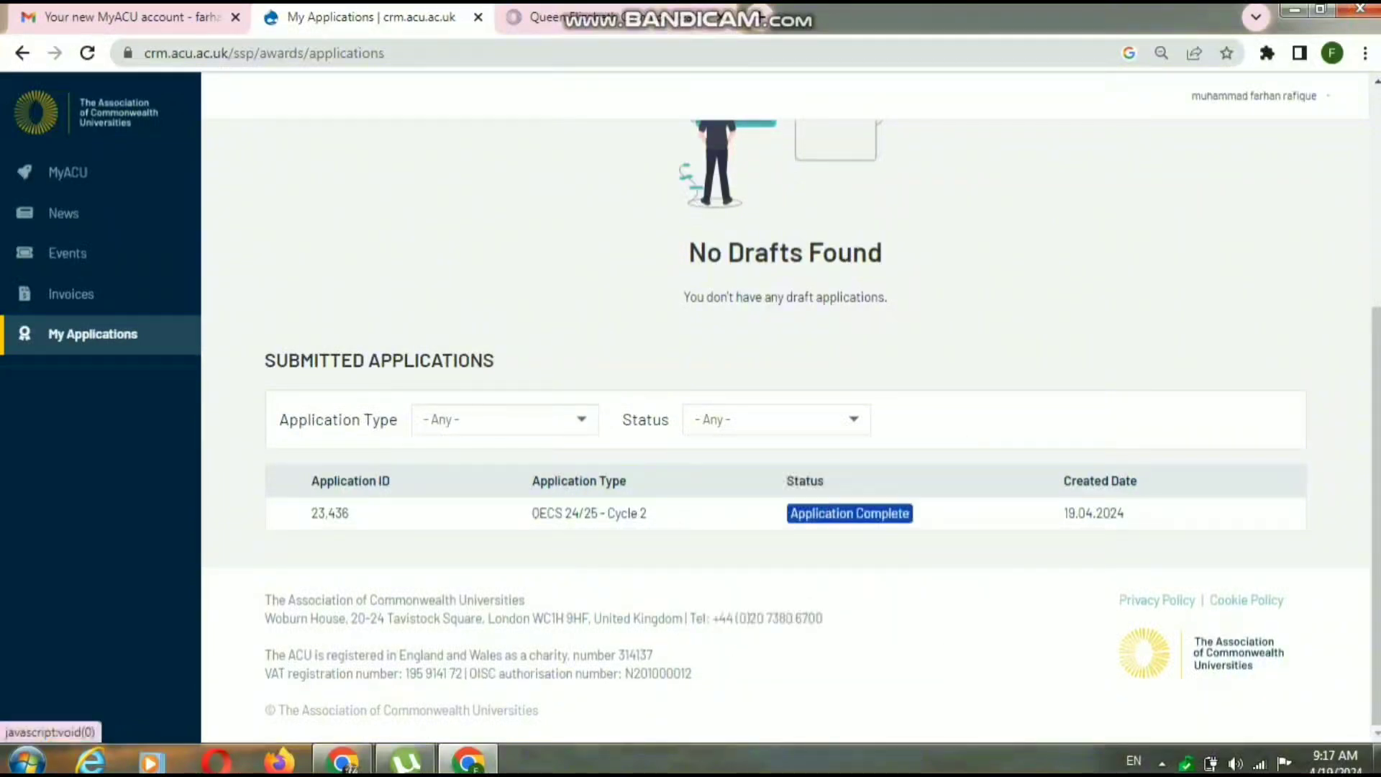
{"action": "left_click", "coordinate": [503, 420]}
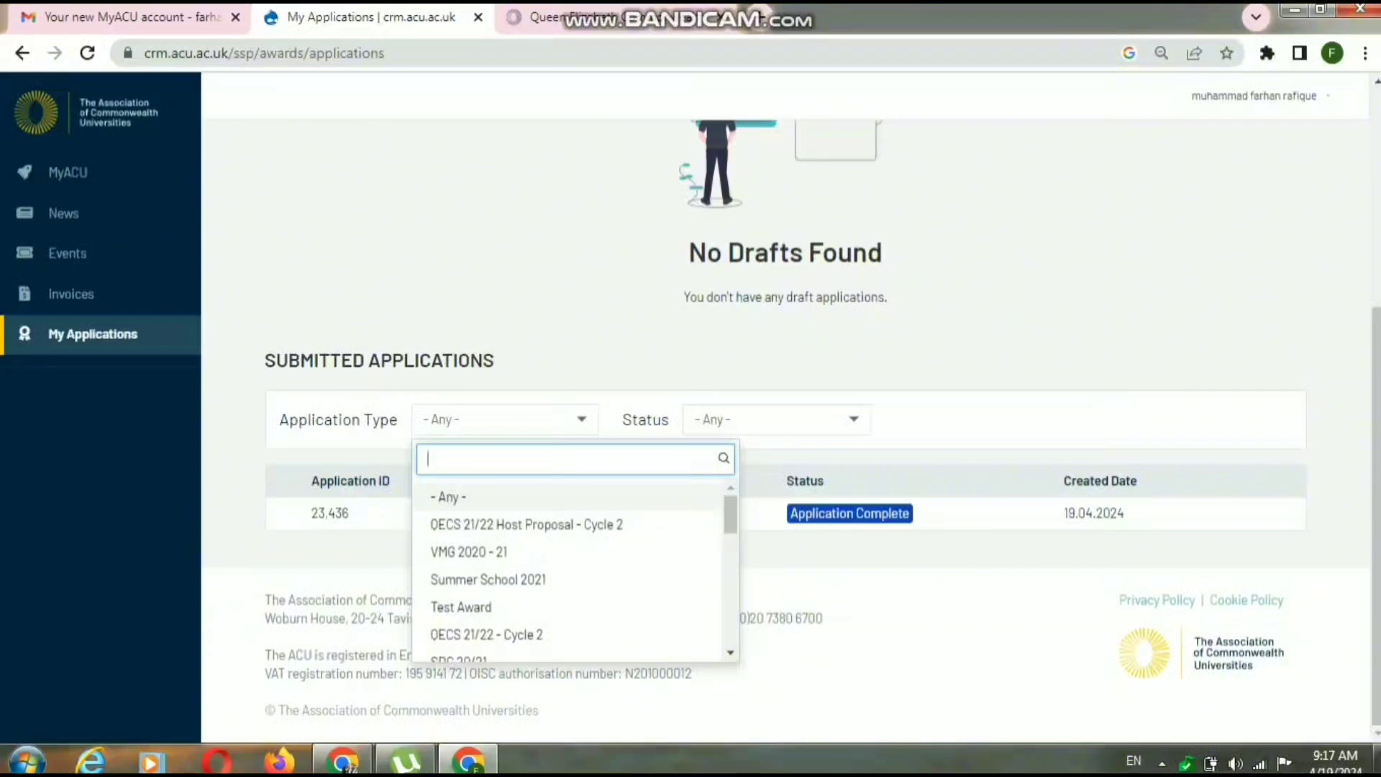
{"action": "key", "text": "Escape"}
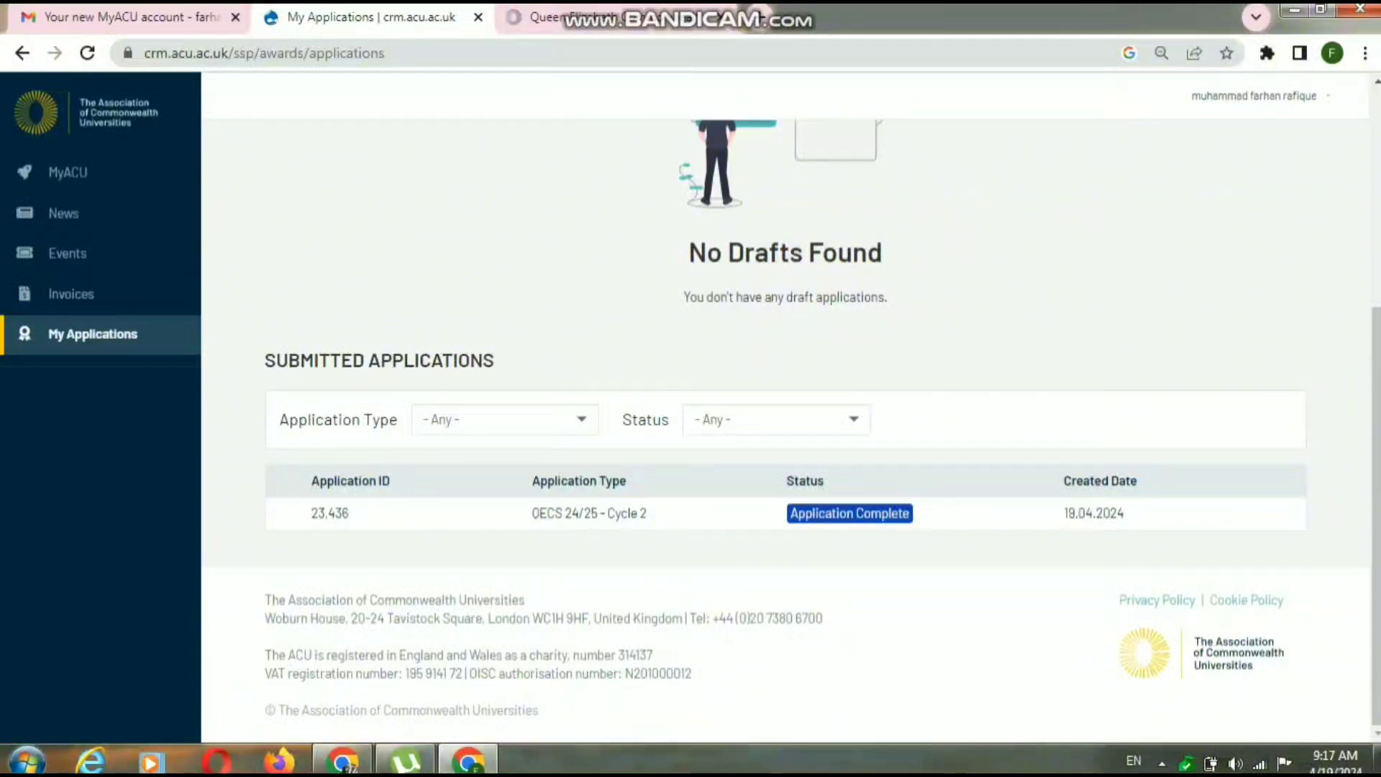
{"action": "scroll", "coordinate": [786, 403], "scroll_direction": "up", "scroll_amount": 4}
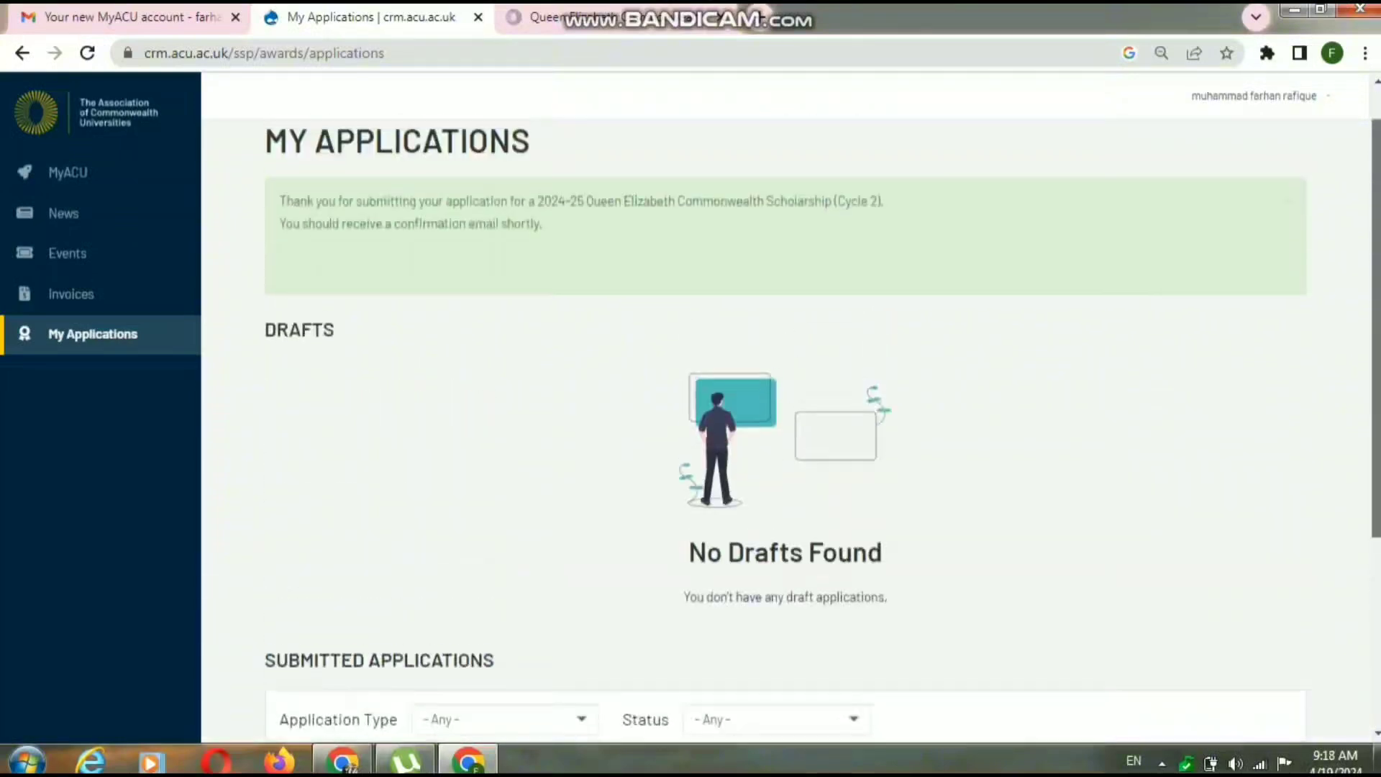
{"action": "scroll", "coordinate": [786, 403], "scroll_direction": "up", "scroll_amount": 1}
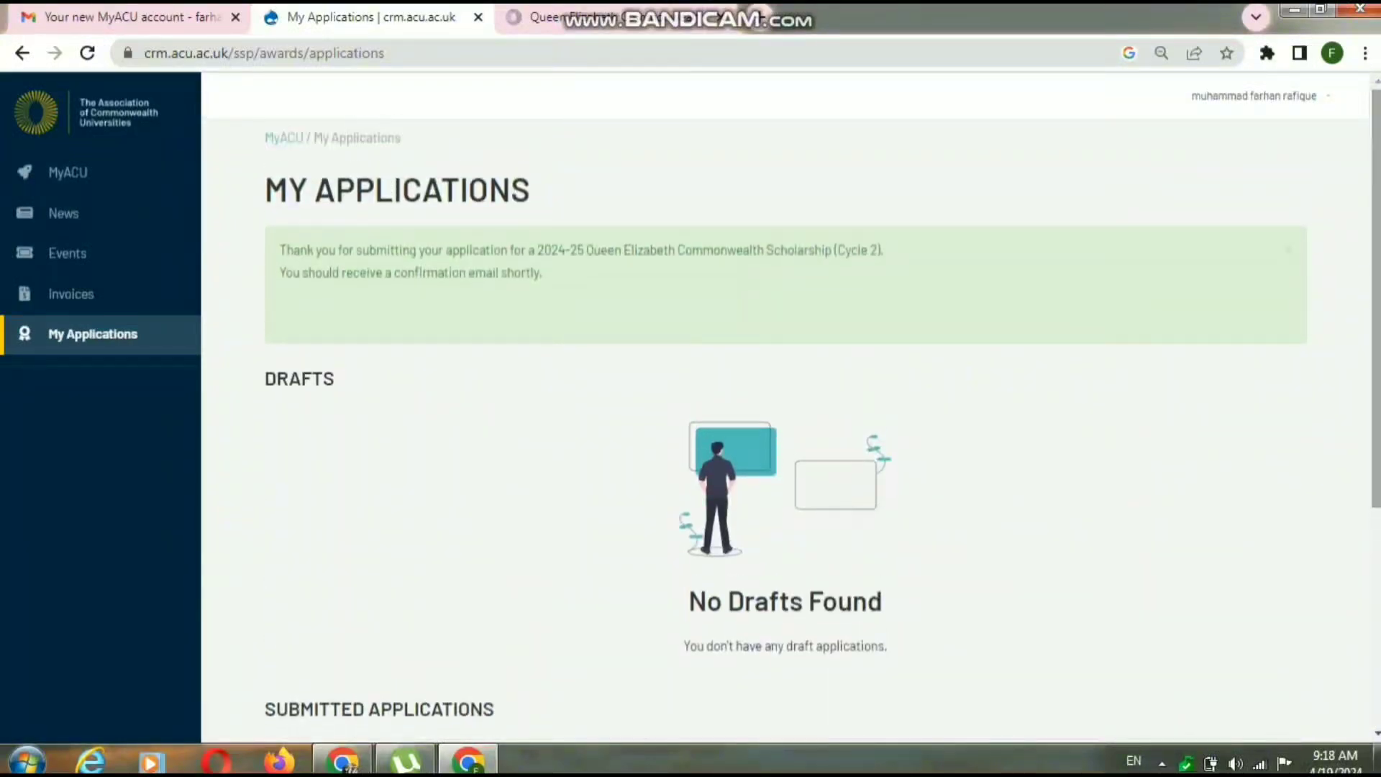